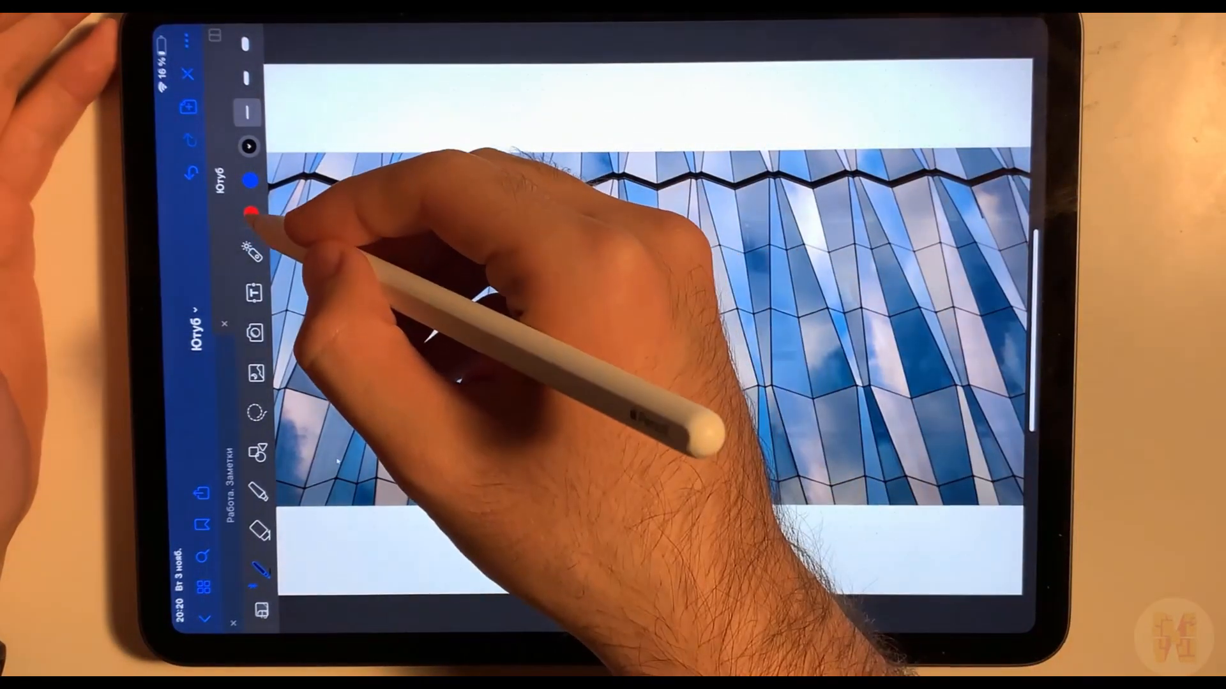
Step: Outline the central double-width façade panel with the thickest red pen stroke and label it "type 1" with a leader
click(251, 214)
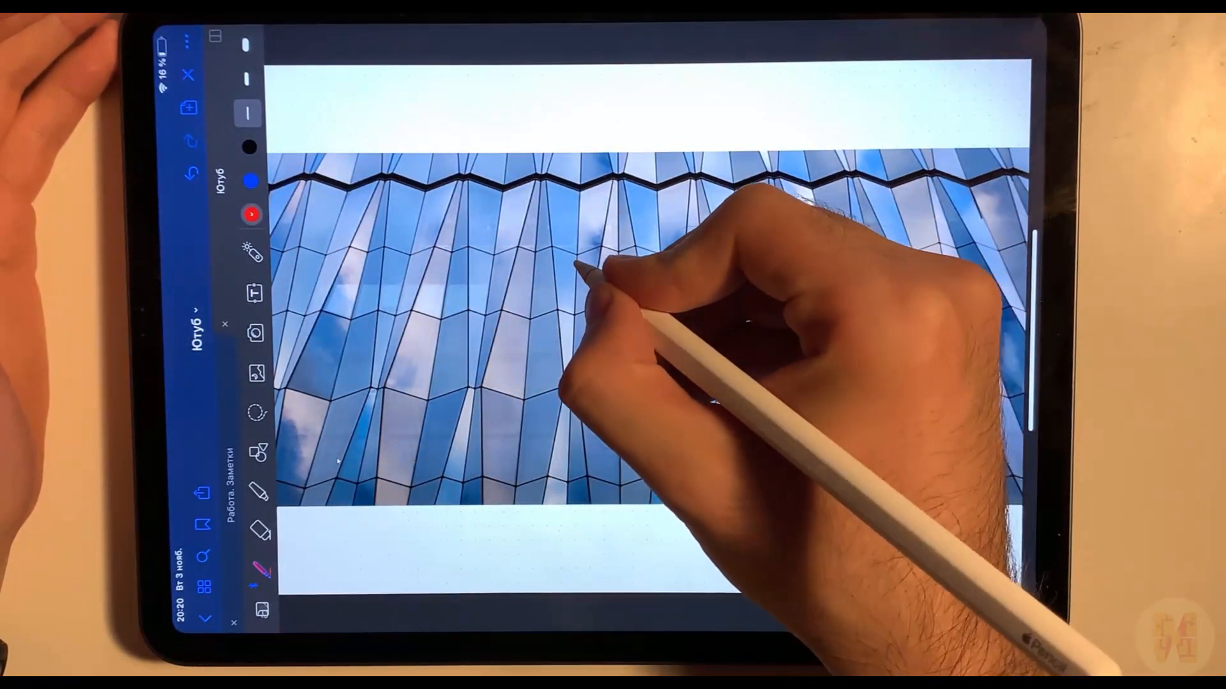
click(245, 45)
mouse_move(577, 254)
mouse_down()
mouse_move(574, 388)
mouse_move(606, 248)
mouse_move(661, 249)
mouse_move(660, 356)
mouse_move(584, 397)
mouse_move(574, 390)
mouse_up()
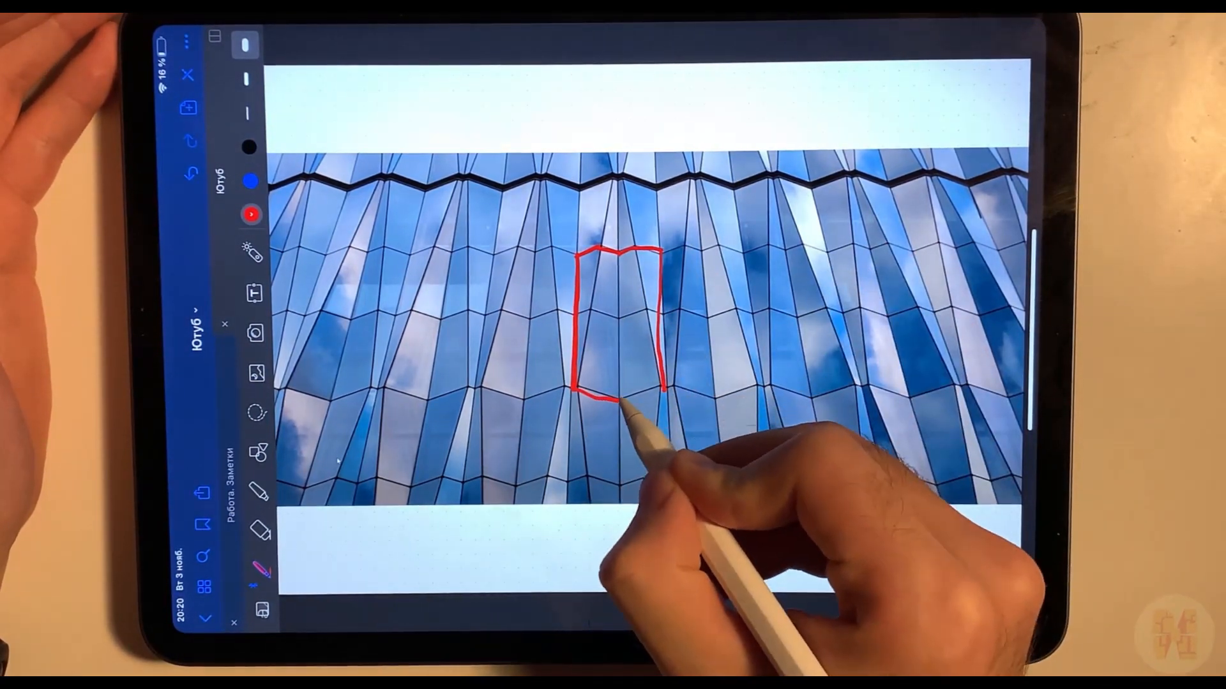
mouse_move(628, 267)
mouse_down()
mouse_move(676, 103)
mouse_move(784, 97)
mouse_up()
drag(792, 89, 802, 101)
Step: Outline the single tall panel beside type 1 in blue and label it "type 2" with a leader
click(249, 181)
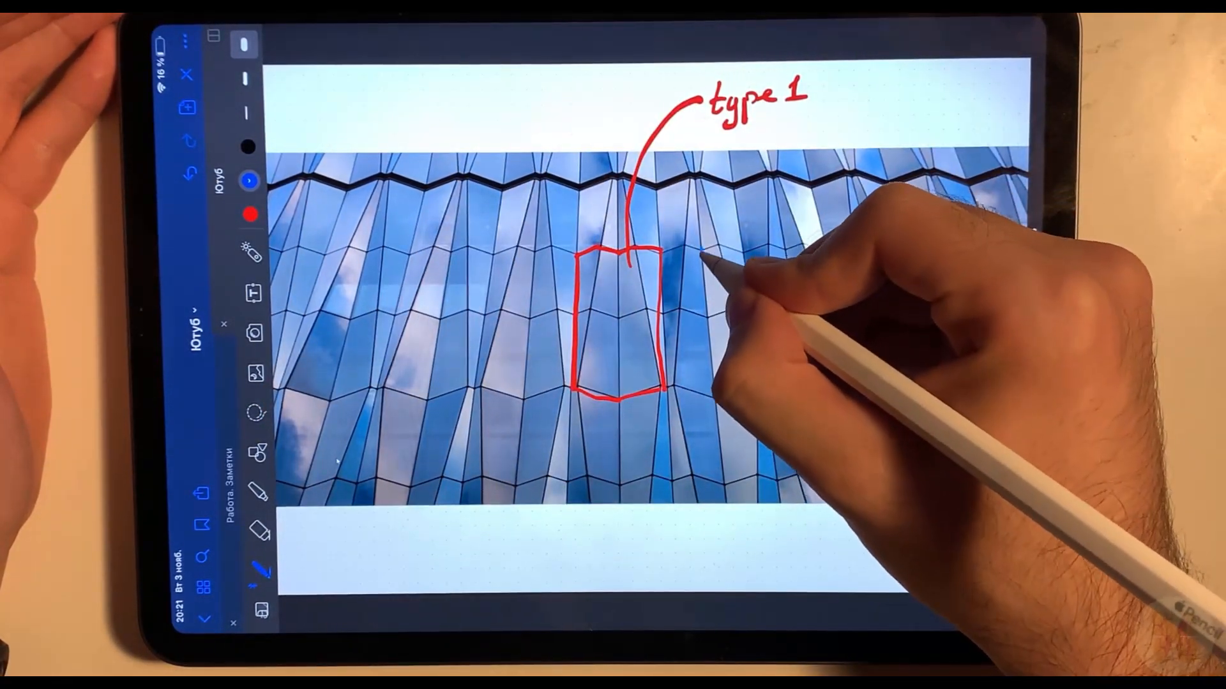
drag(740, 389, 759, 386)
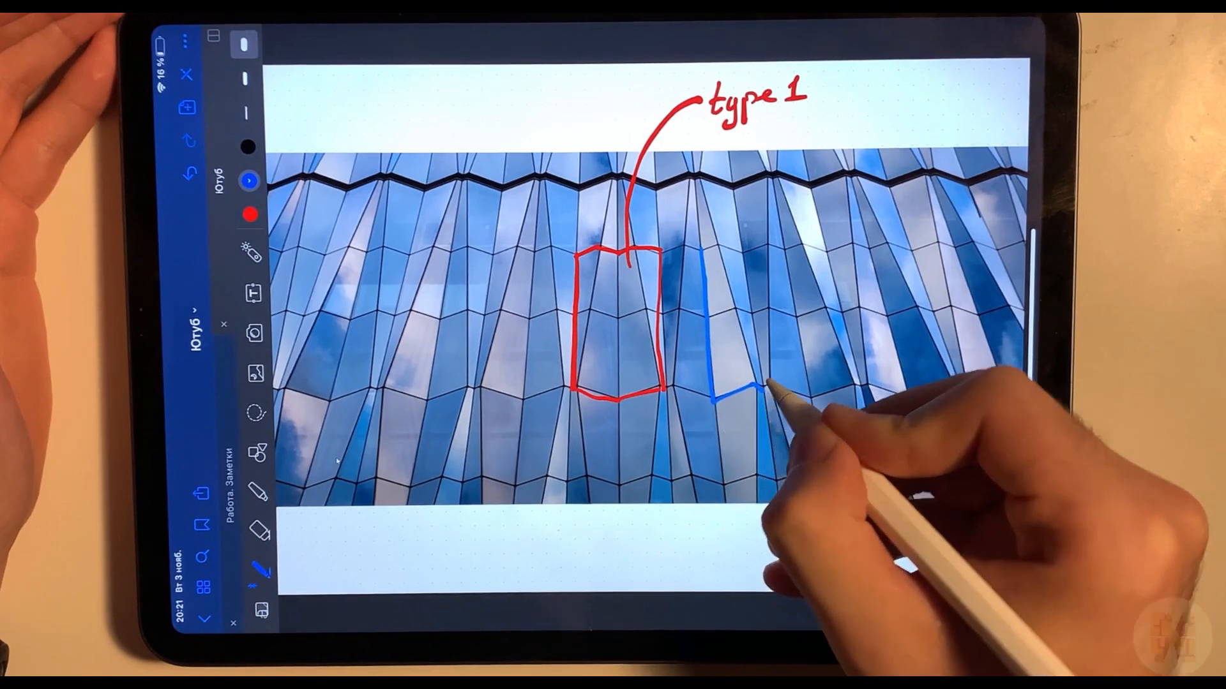
drag(742, 248, 760, 386)
mouse_move(702, 251)
mouse_down()
mouse_move(741, 253)
mouse_move(825, 136)
mouse_move(871, 119)
mouse_up()
drag(857, 108, 873, 105)
drag(880, 104, 948, 114)
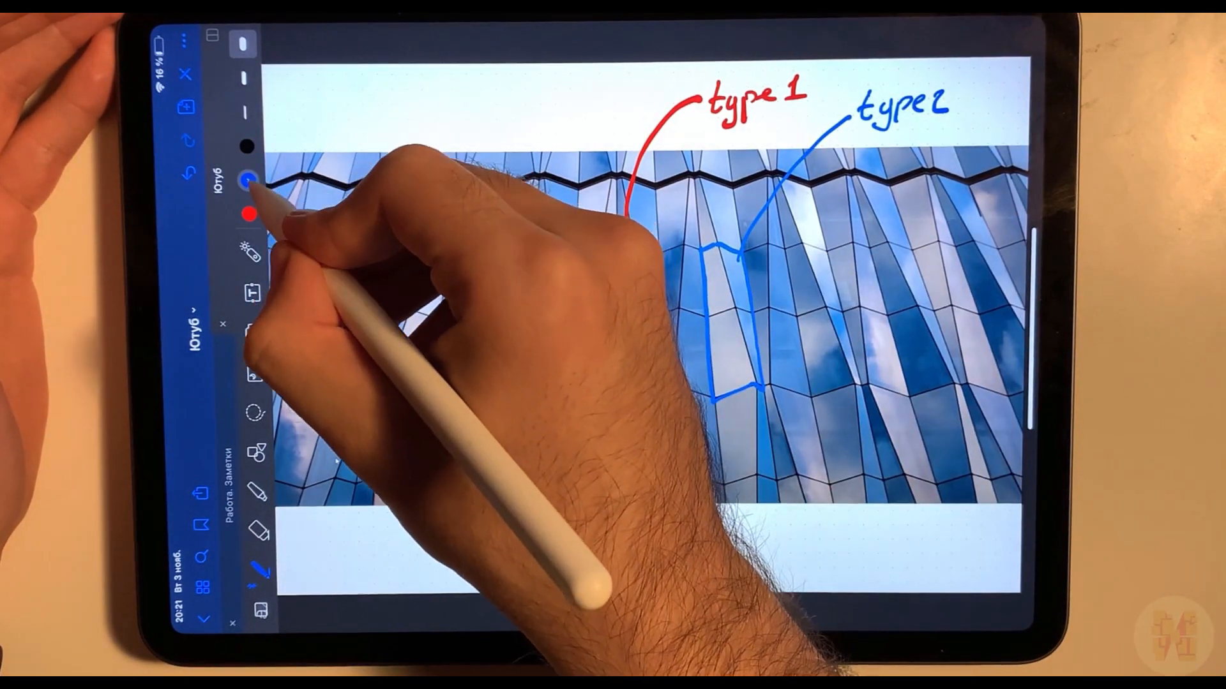
Step: Outline a shorter façade panel in dark green and label it "type 3" with a leader
click(248, 180)
click(418, 181)
mouse_move(440, 317)
mouse_down()
mouse_move(427, 396)
mouse_move(471, 386)
mouse_move(540, 116)
mouse_move(554, 131)
mouse_move(608, 103)
mouse_move(621, 120)
mouse_up()
Step: Outline a double-width, single-row façade panel in light green and label it "type 4" with a leader
click(248, 181)
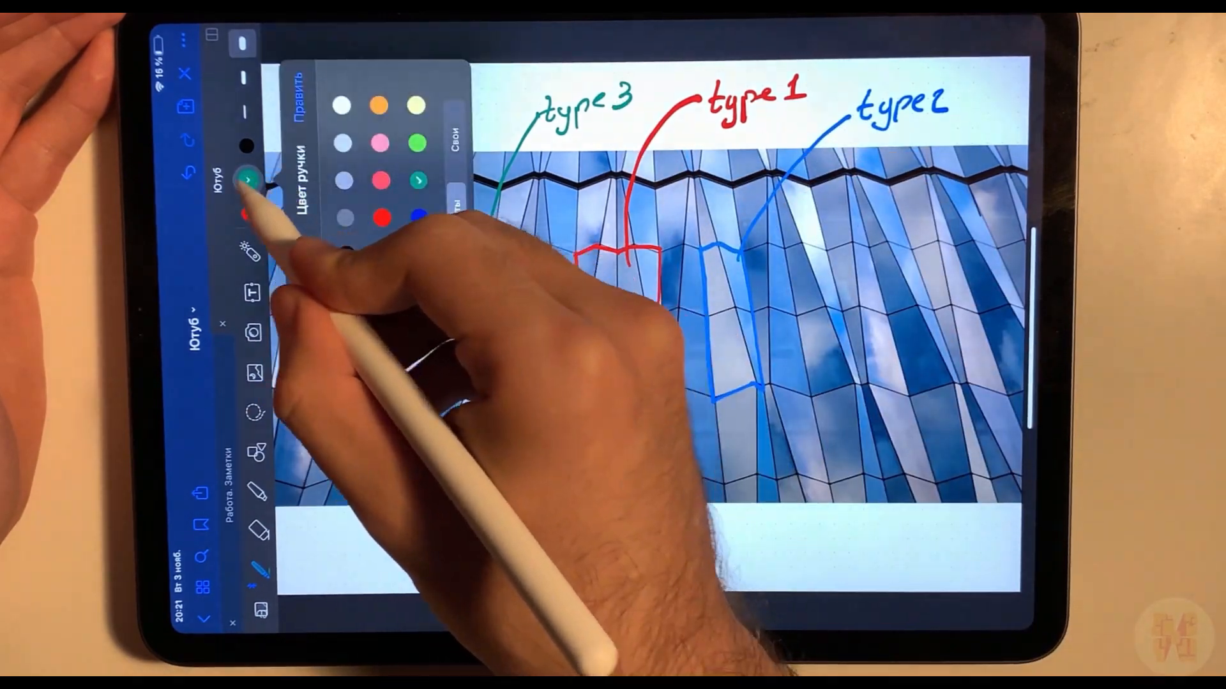
click(416, 142)
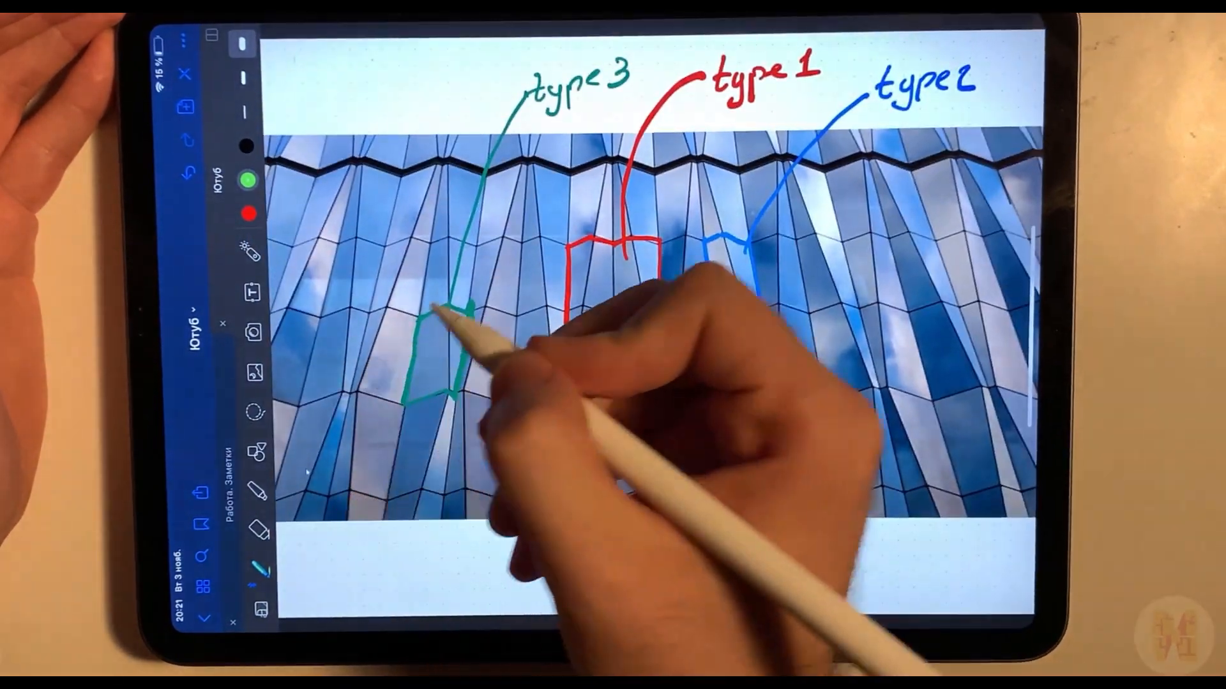
mouse_move(860, 308)
mouse_down()
mouse_move(886, 389)
mouse_move(969, 398)
mouse_move(963, 319)
mouse_move(861, 308)
mouse_up()
mouse_move(937, 322)
mouse_down()
mouse_move(933, 268)
mouse_move(988, 109)
mouse_move(1004, 126)
mouse_move(1028, 114)
mouse_move(1024, 160)
mouse_up()
Step: Set the pen colour to black and draw a short stroke beside the type 3 label
click(245, 146)
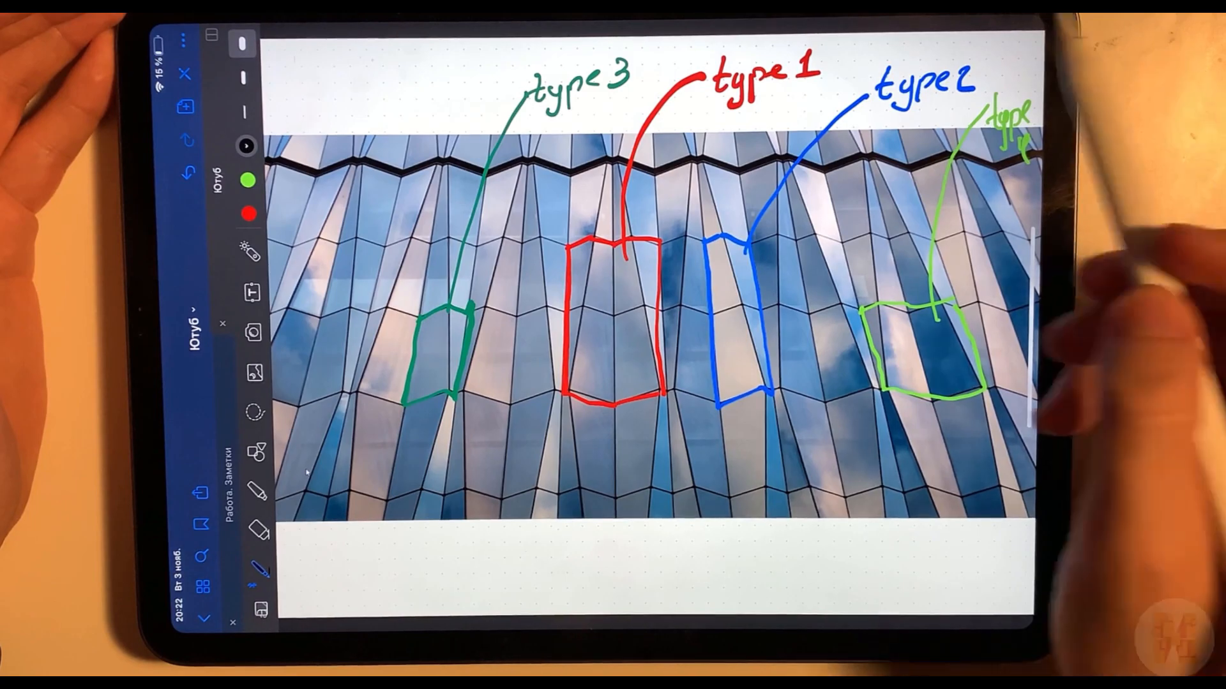
mouse_move(500, 70)
mouse_down()
mouse_move(665, 104)
mouse_move(519, 128)
mouse_up()
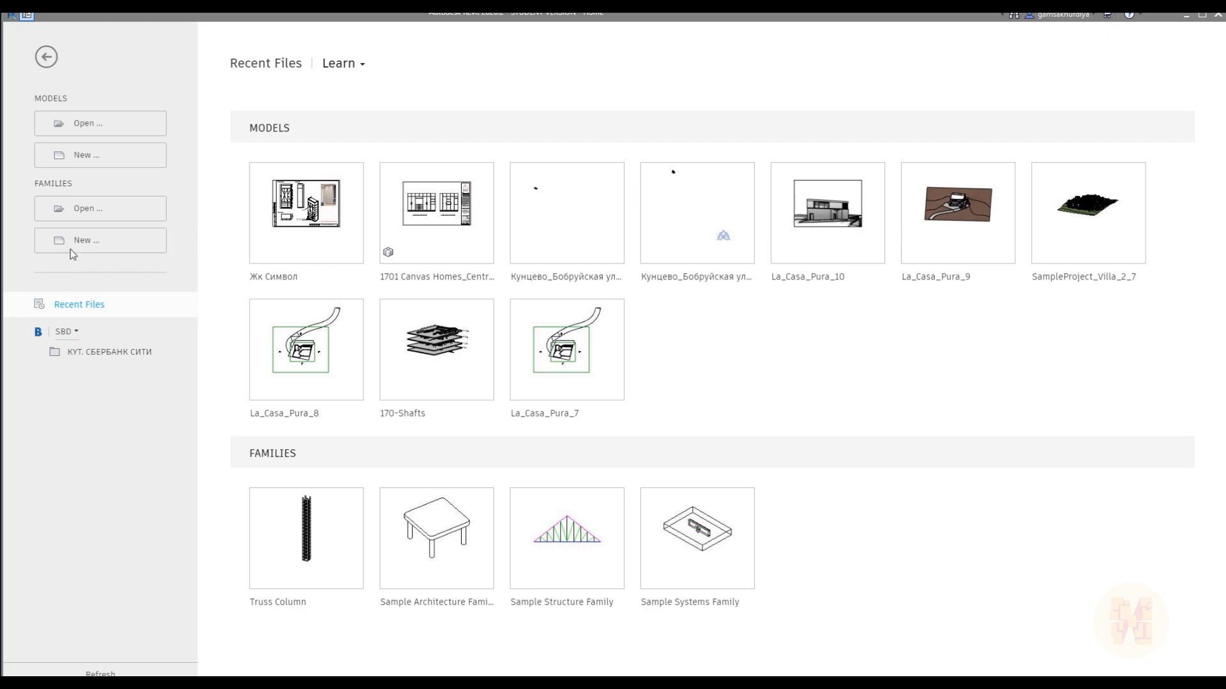
Step: In Revit, create a new family from the template Metric Generic Model Adaptive.rft
click(107, 241)
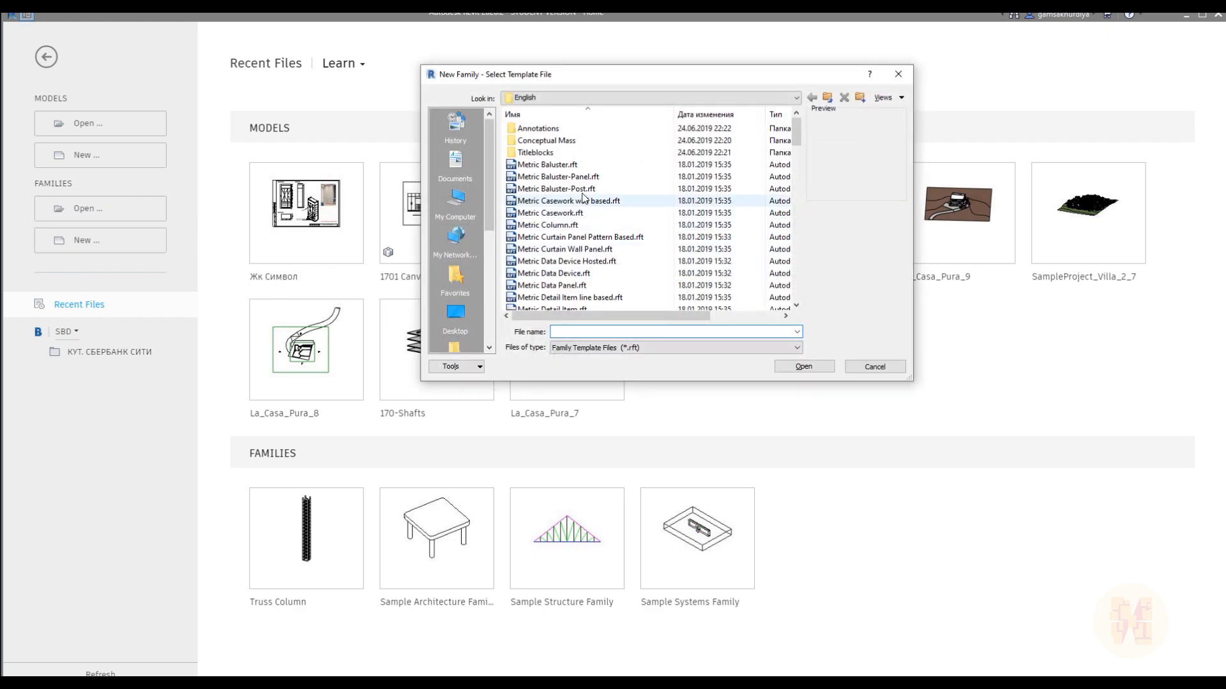
scroll(588, 193, down, 7)
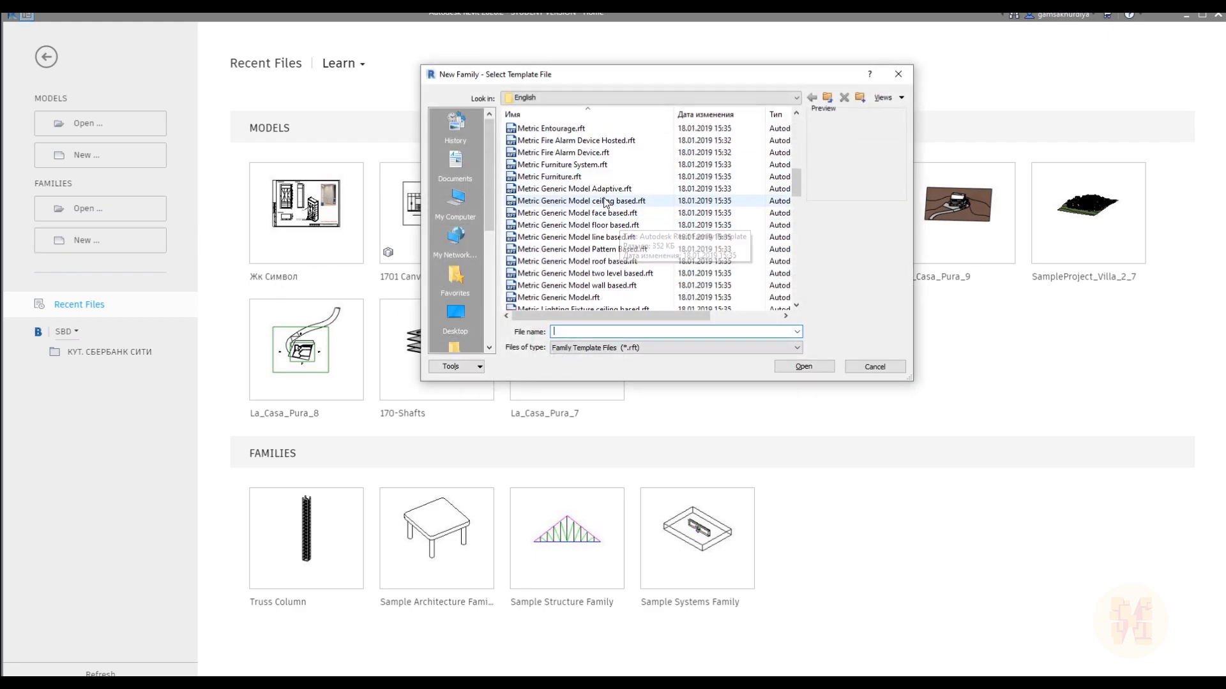
click(609, 189)
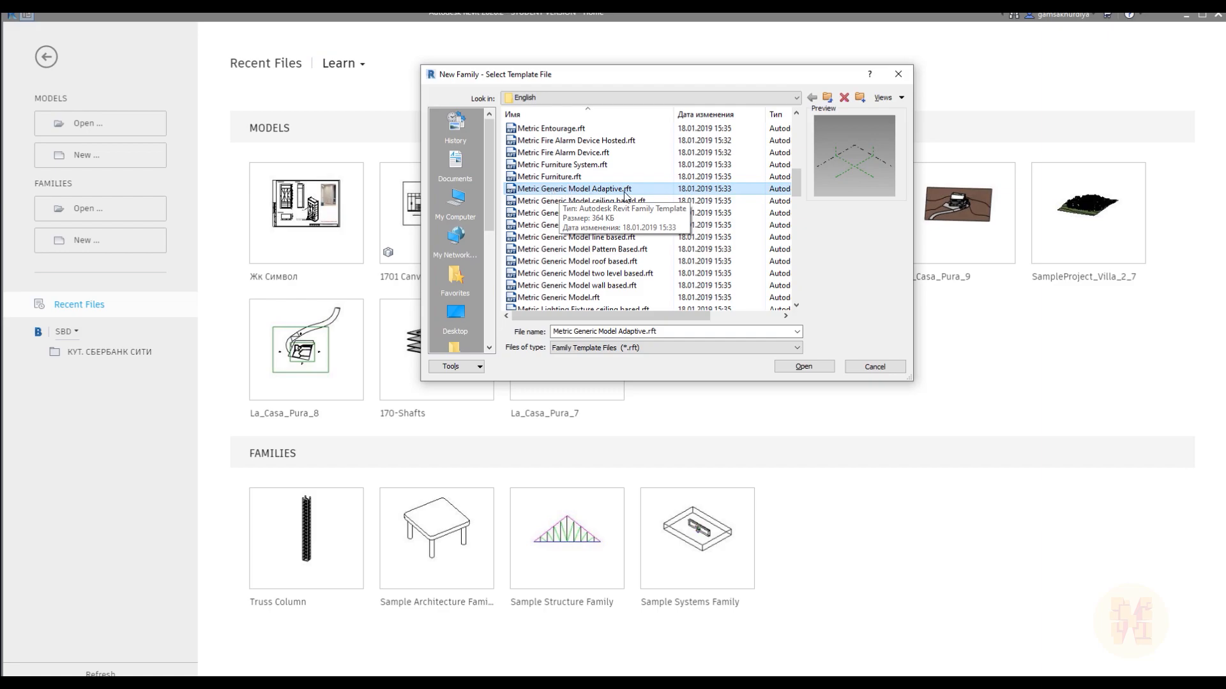
click(804, 368)
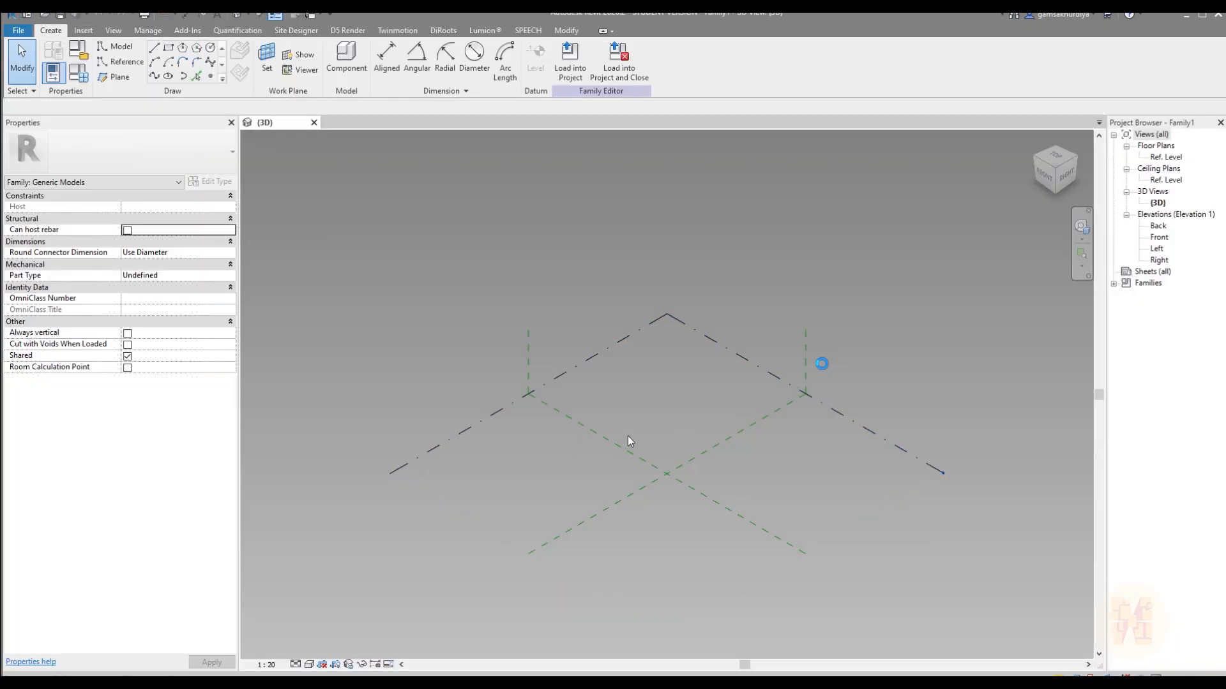
Step: Place four reference points on the Ref. Level as the corners of a rough quadrilateral behind the reference plane intersection
scroll(678, 277, up, 3)
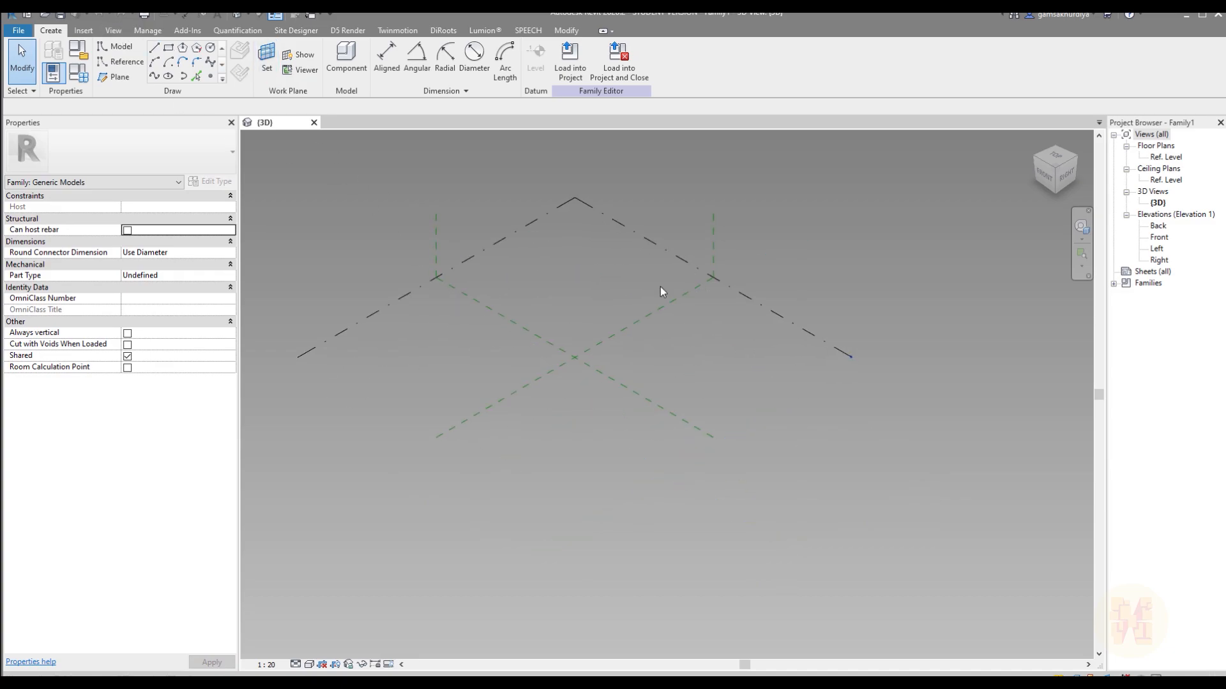
scroll(542, 345, up, 2)
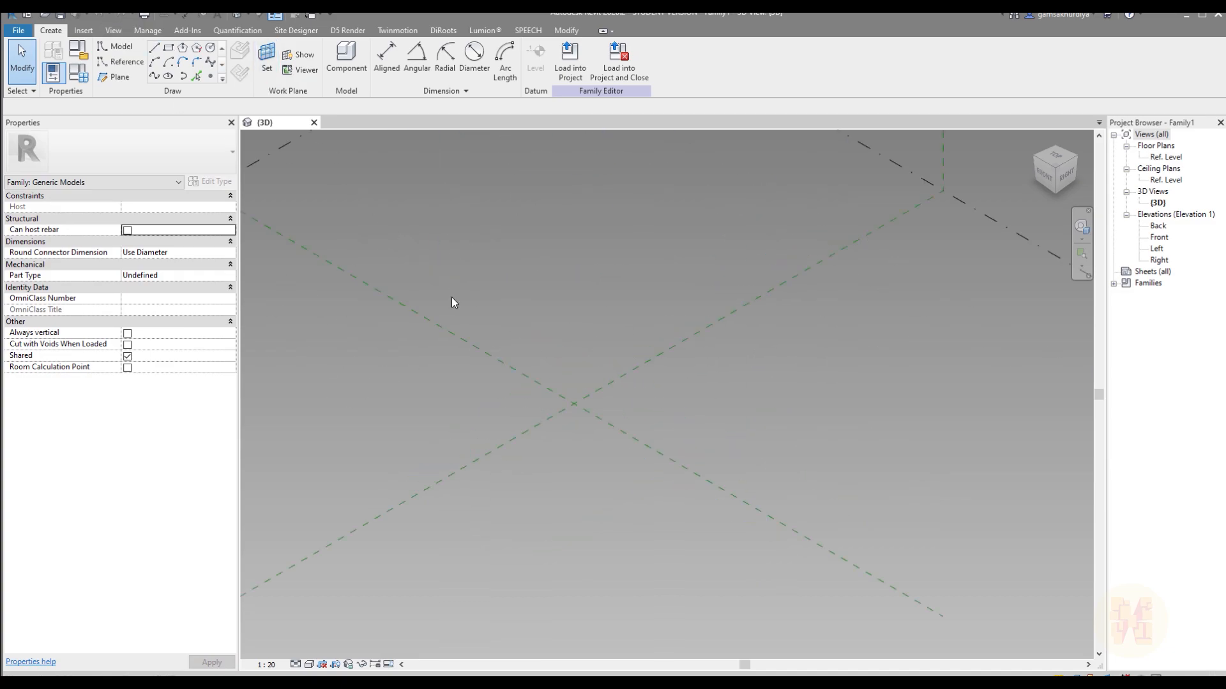
click(212, 76)
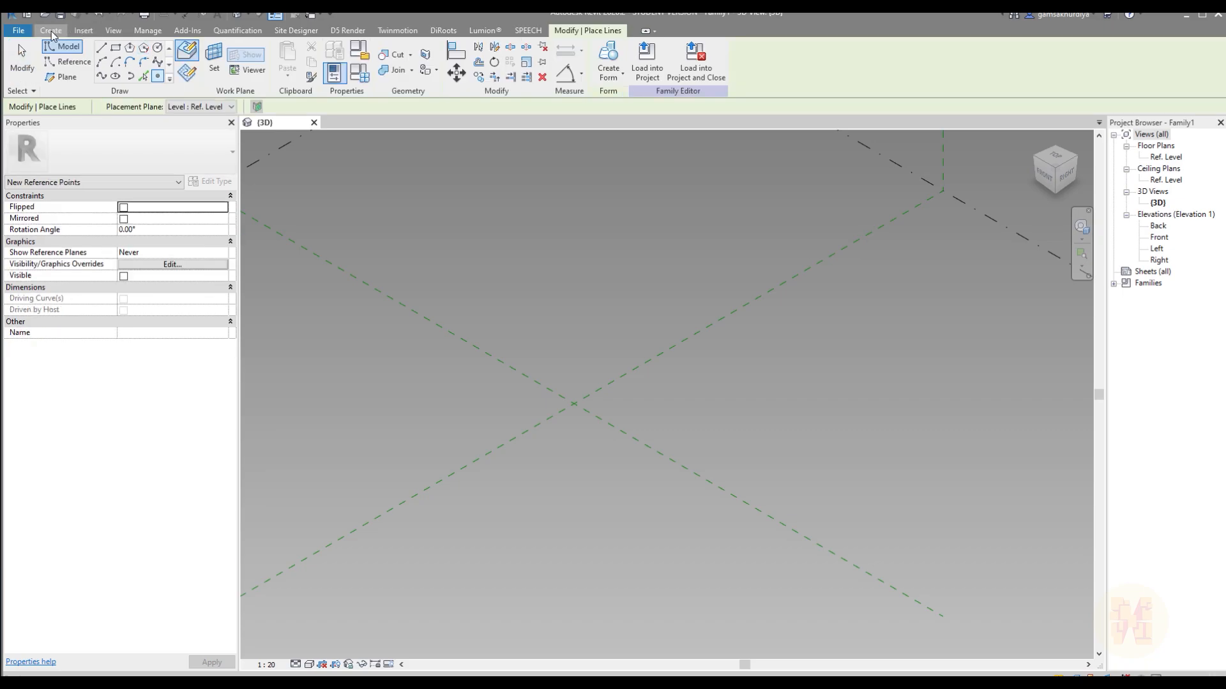
click(51, 30)
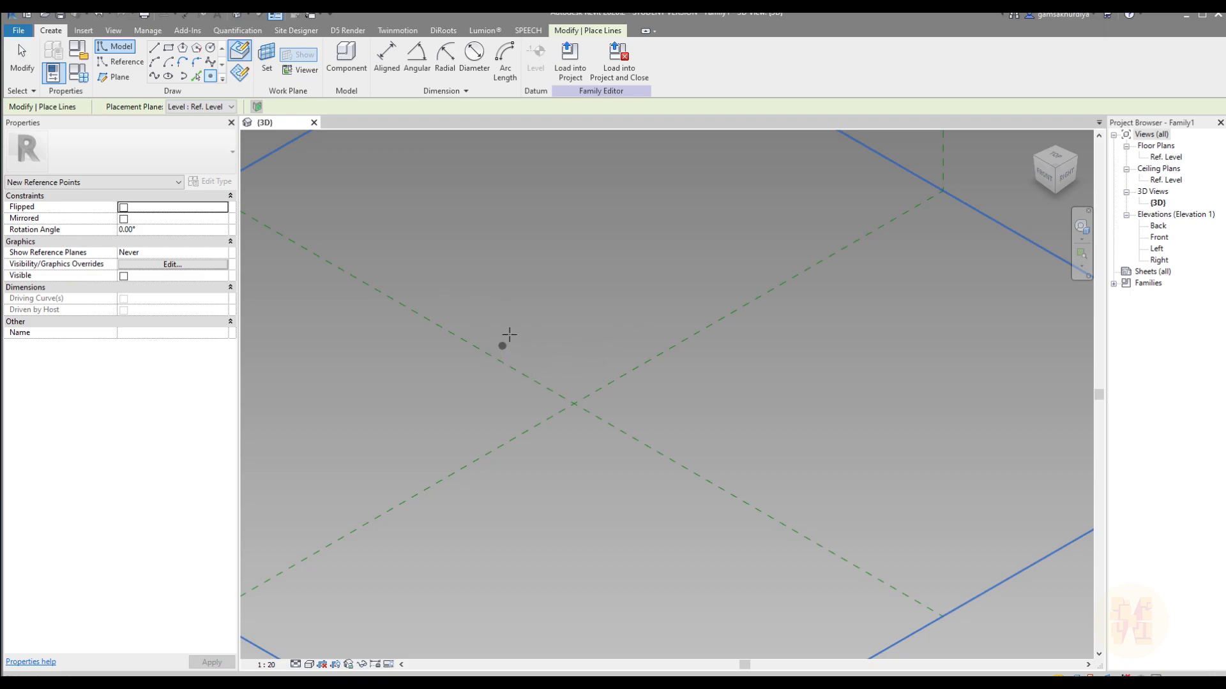
click(451, 279)
click(621, 322)
click(576, 358)
key(Escape)
key(Escape)
Step: Convert all four reference points into adaptive points
drag(437, 217, 750, 435)
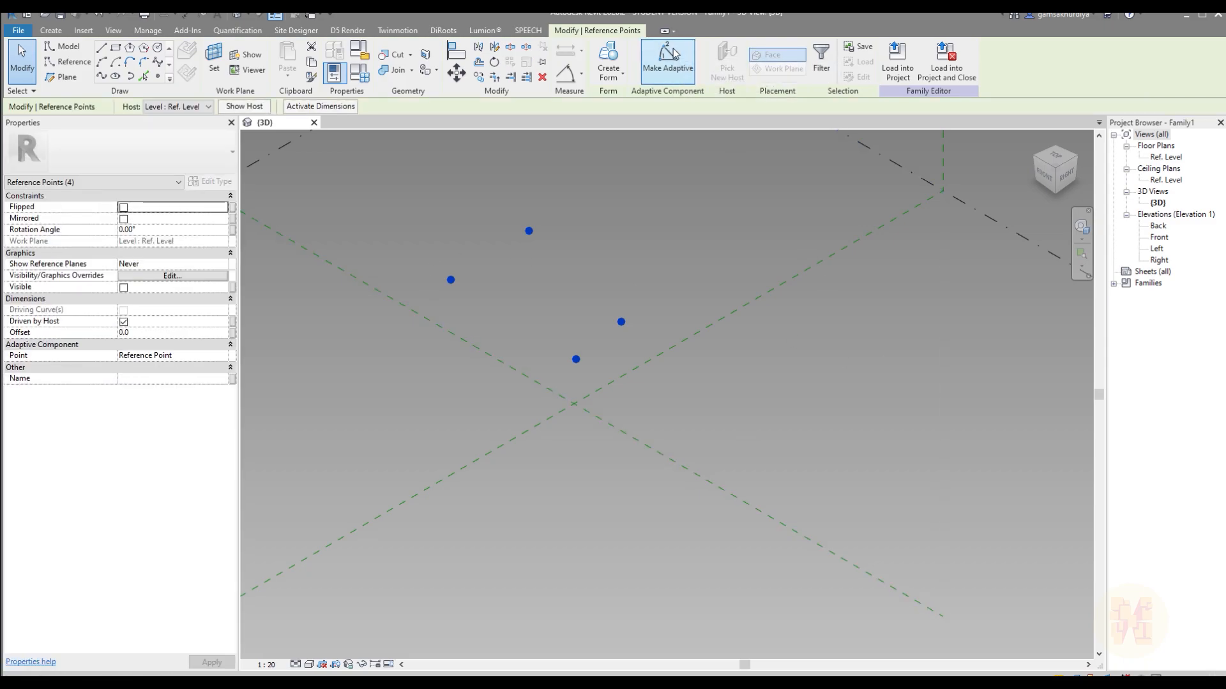
click(669, 57)
key(Escape)
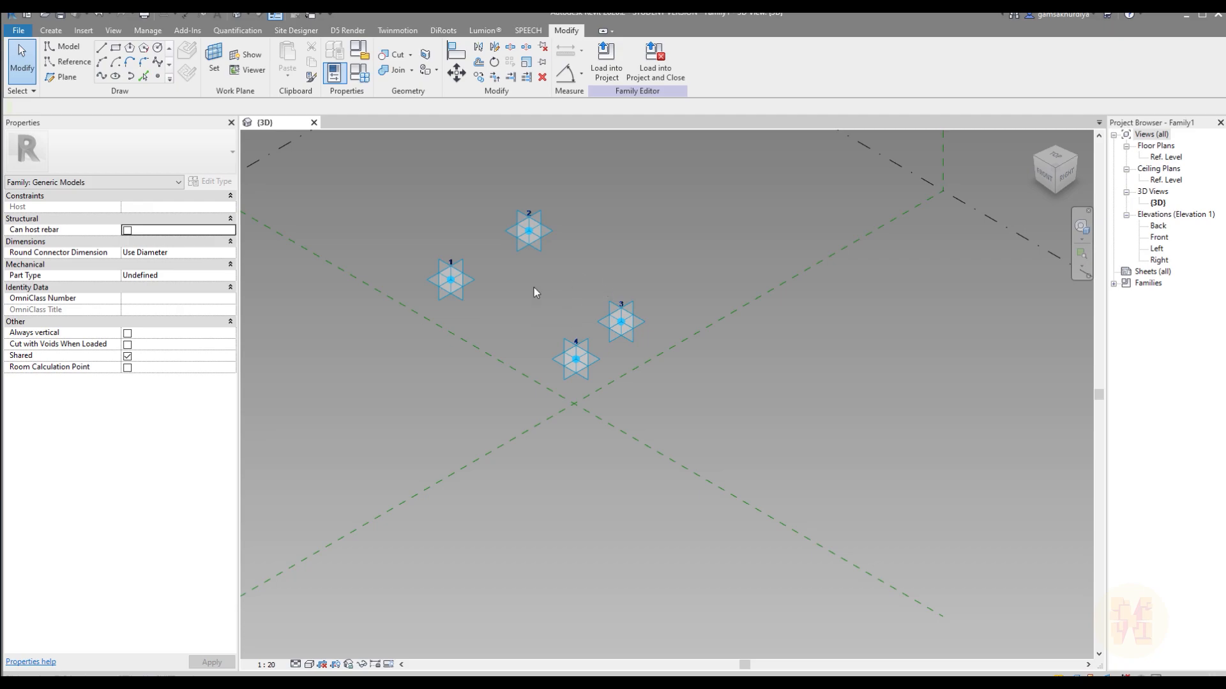
Step: Align adaptive point 2 with point 1, and point 3 with point 2, using their reference planes
scroll(533, 288, up, 2)
middle_drag(497, 279, 492, 362)
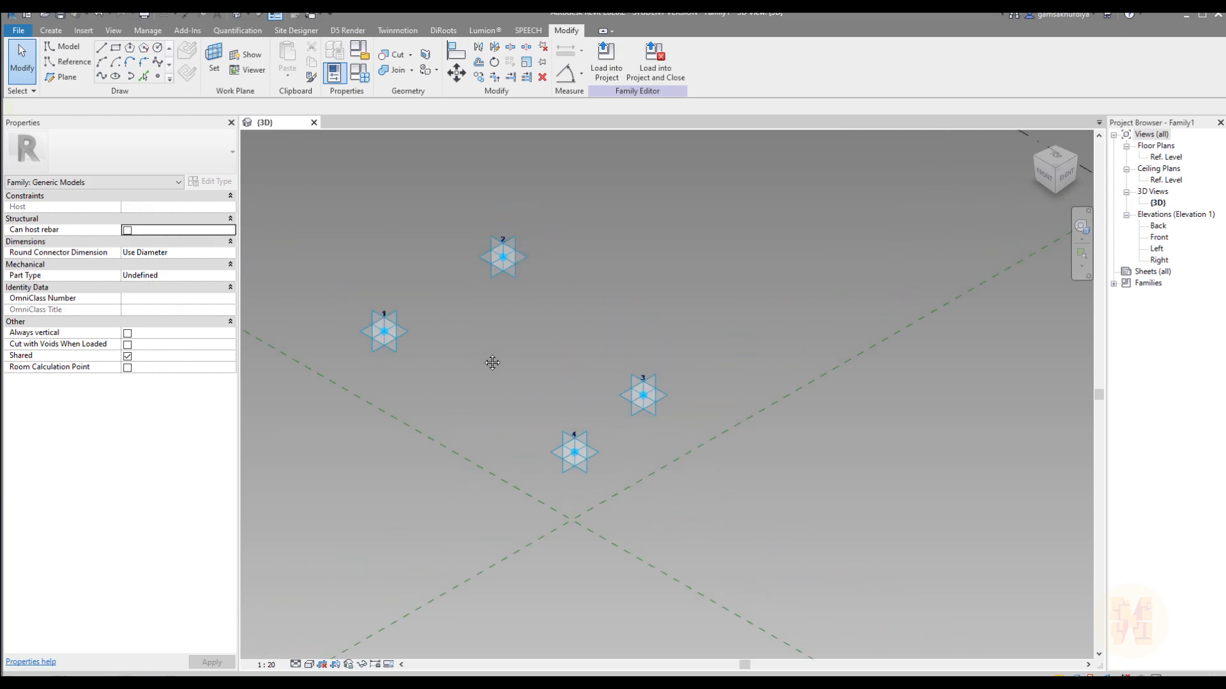
key(a)
key(l)
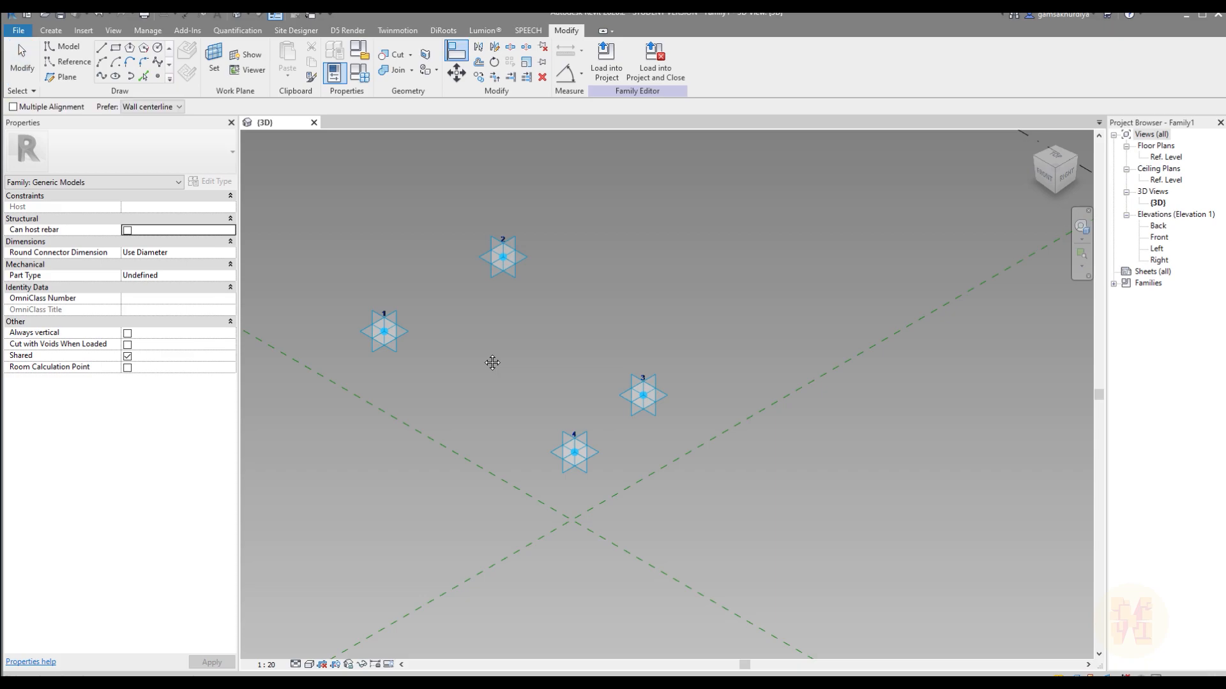
click(399, 346)
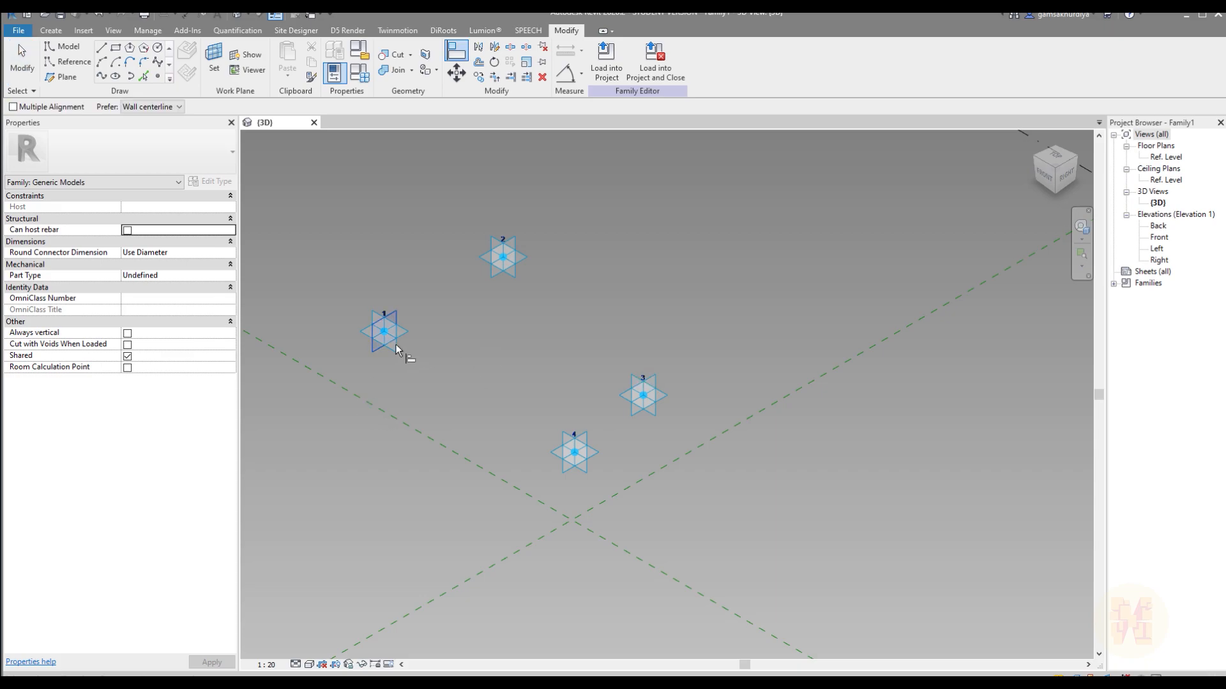
click(491, 285)
click(517, 285)
click(655, 418)
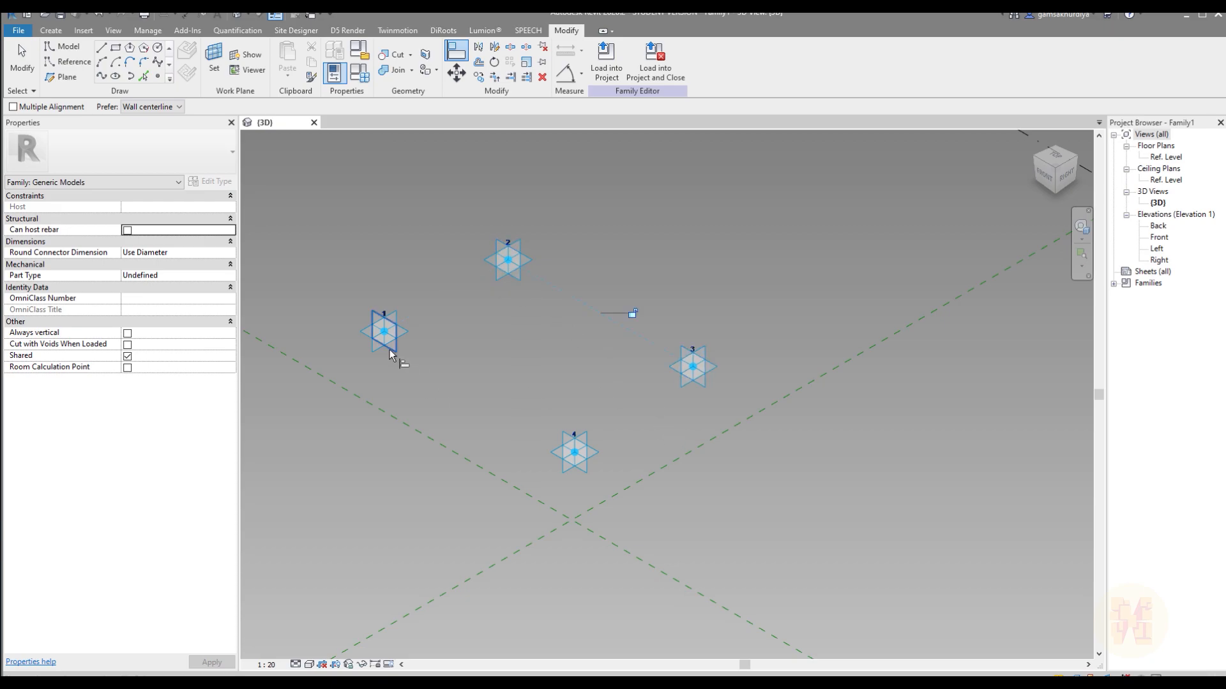
key(Escape)
key(Escape)
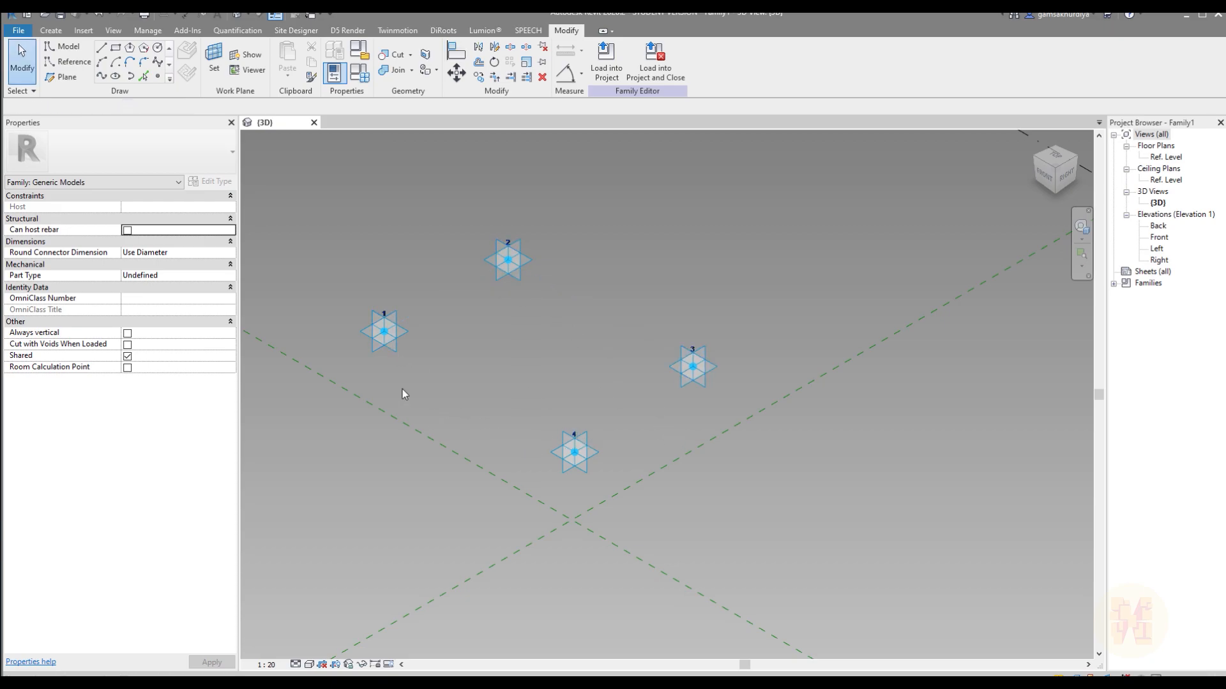
Step: Align adaptive point 4 with points 1 and 3 so the four points form a rectangle
key(a)
key(l)
click(392, 350)
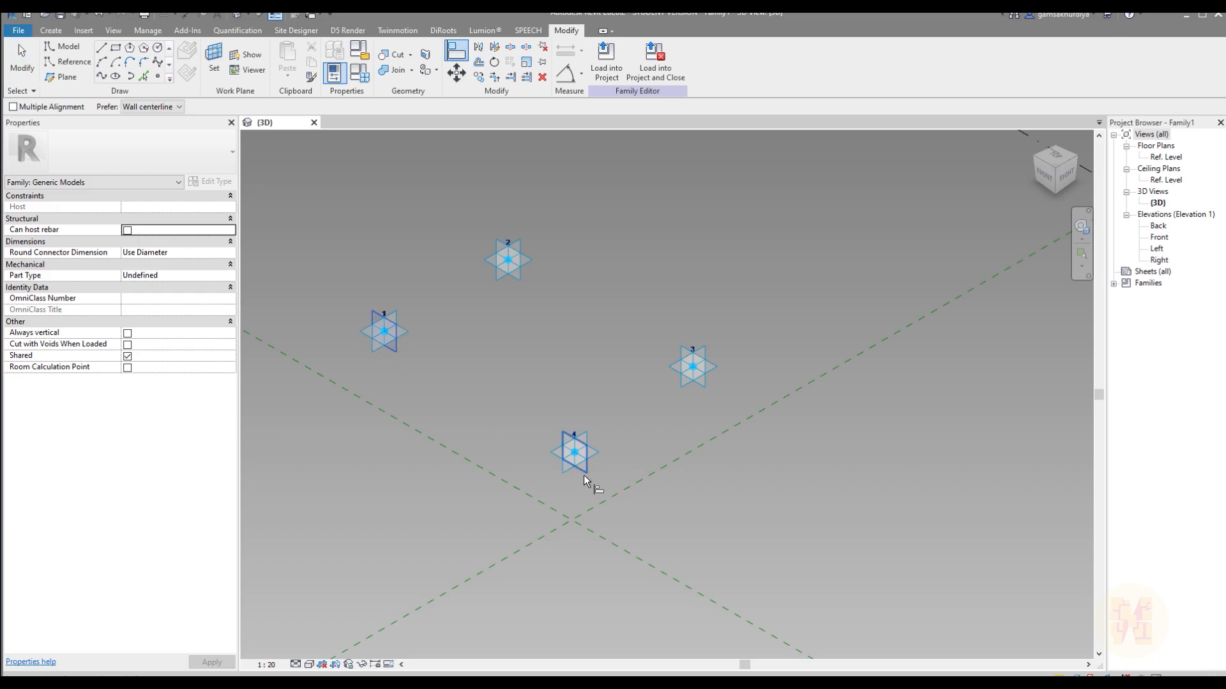
click(583, 475)
click(686, 383)
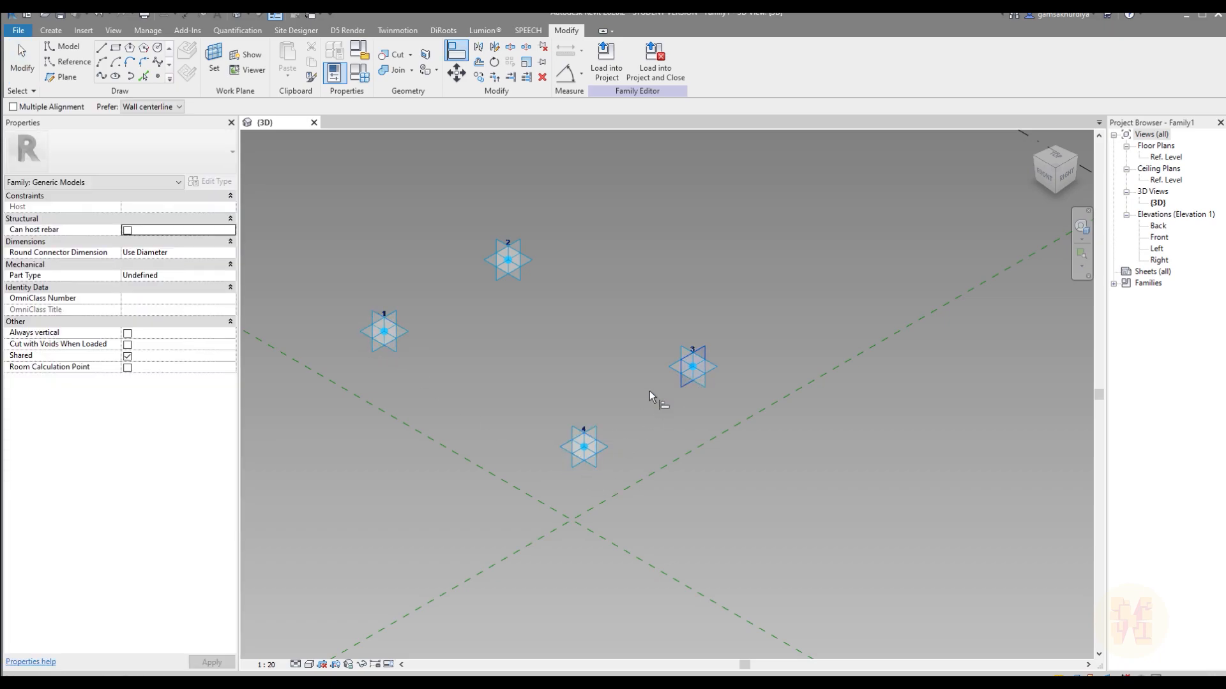
click(581, 453)
key(Escape)
key(Escape)
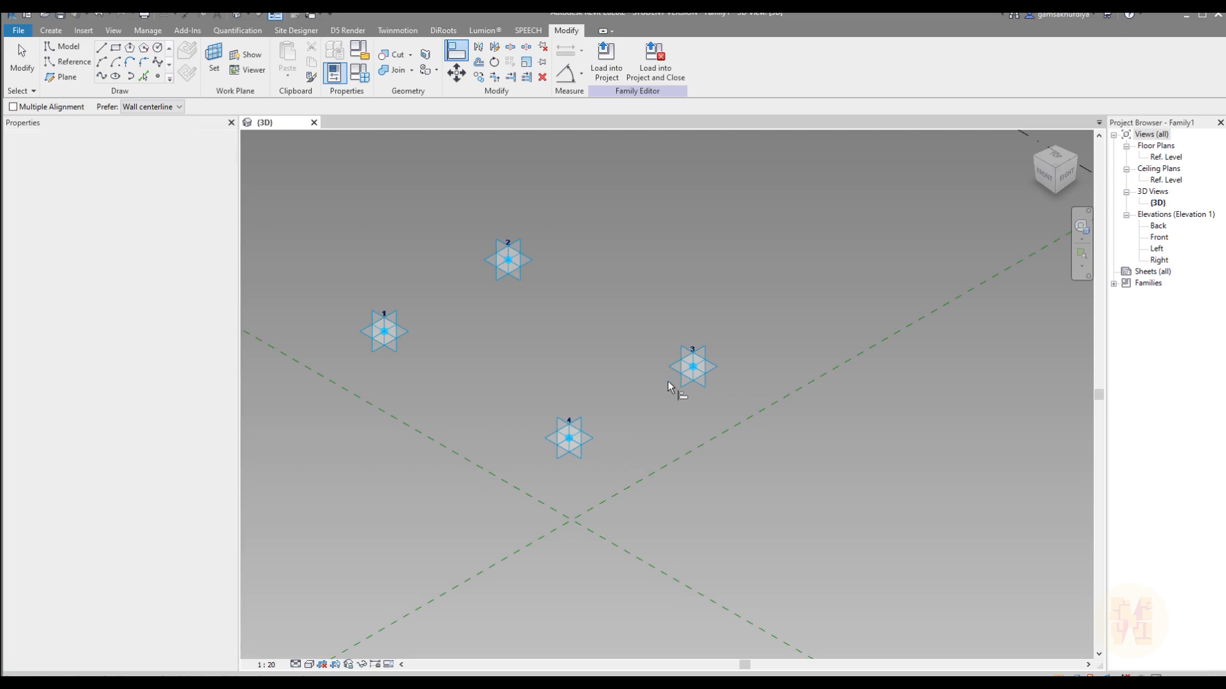
Step: Draw a reference line with 3D snapping enabled from adaptive point 1 to adaptive point 2
middle_drag(603, 352, 648, 383)
shift+middle_drag(783, 327, 766, 270)
scroll(480, 226, up, 1)
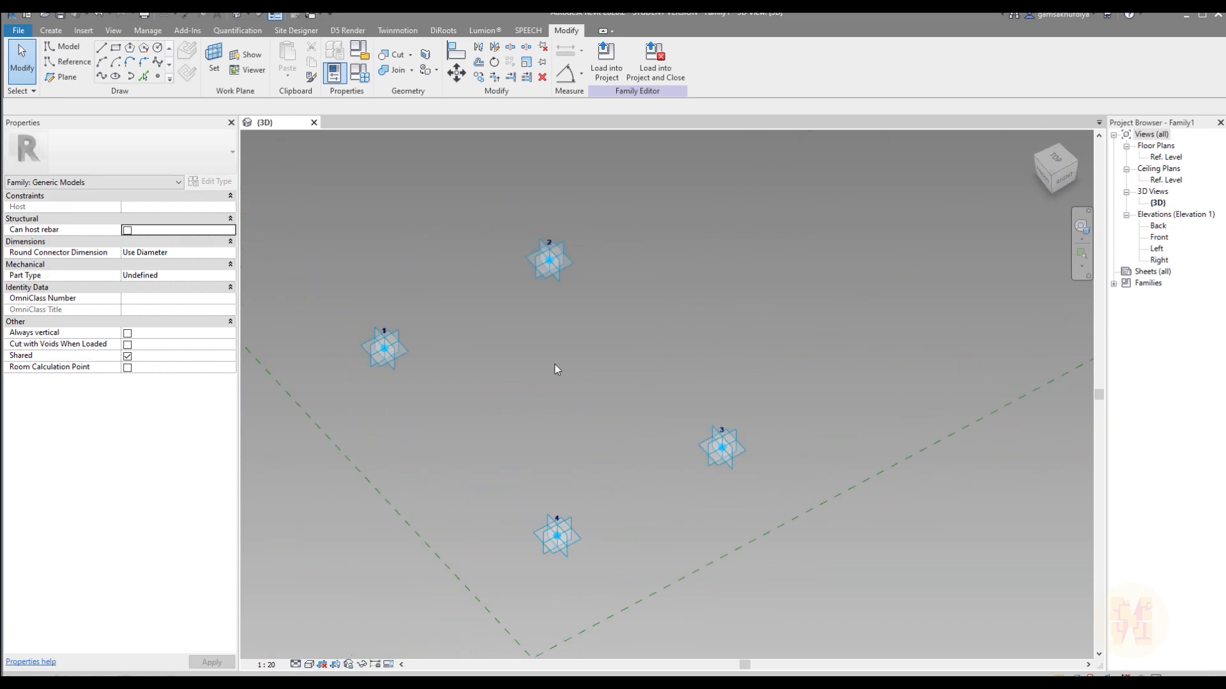
middle_drag(574, 383, 554, 349)
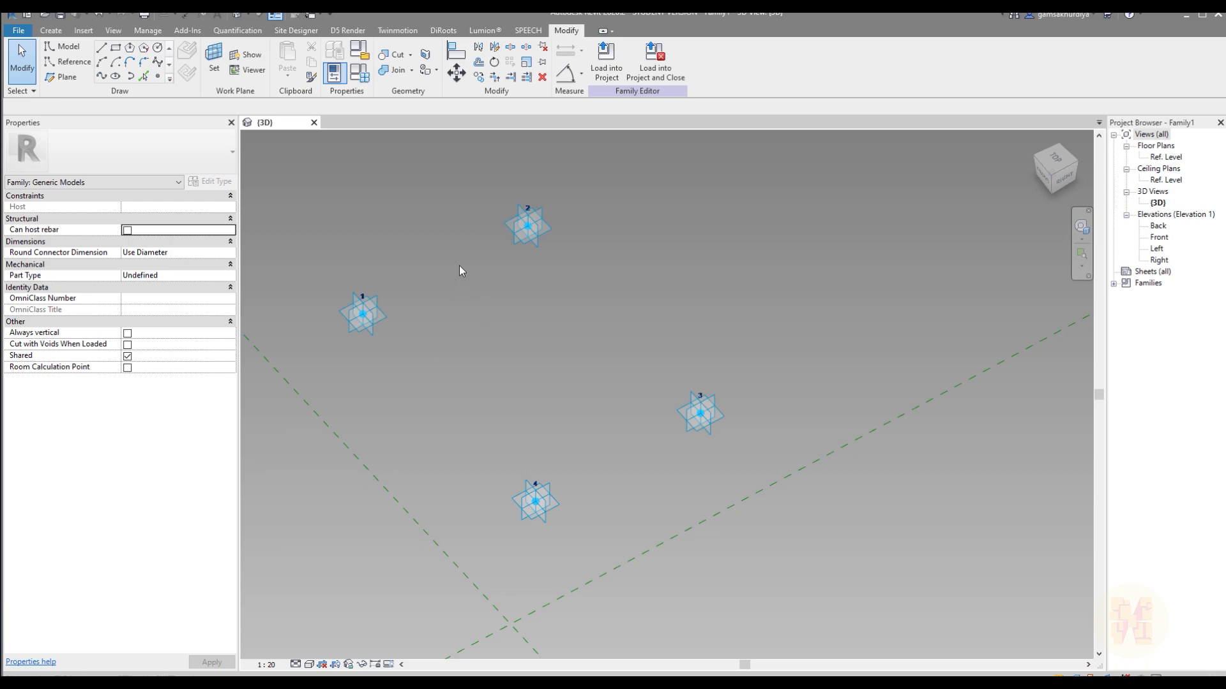
click(50, 30)
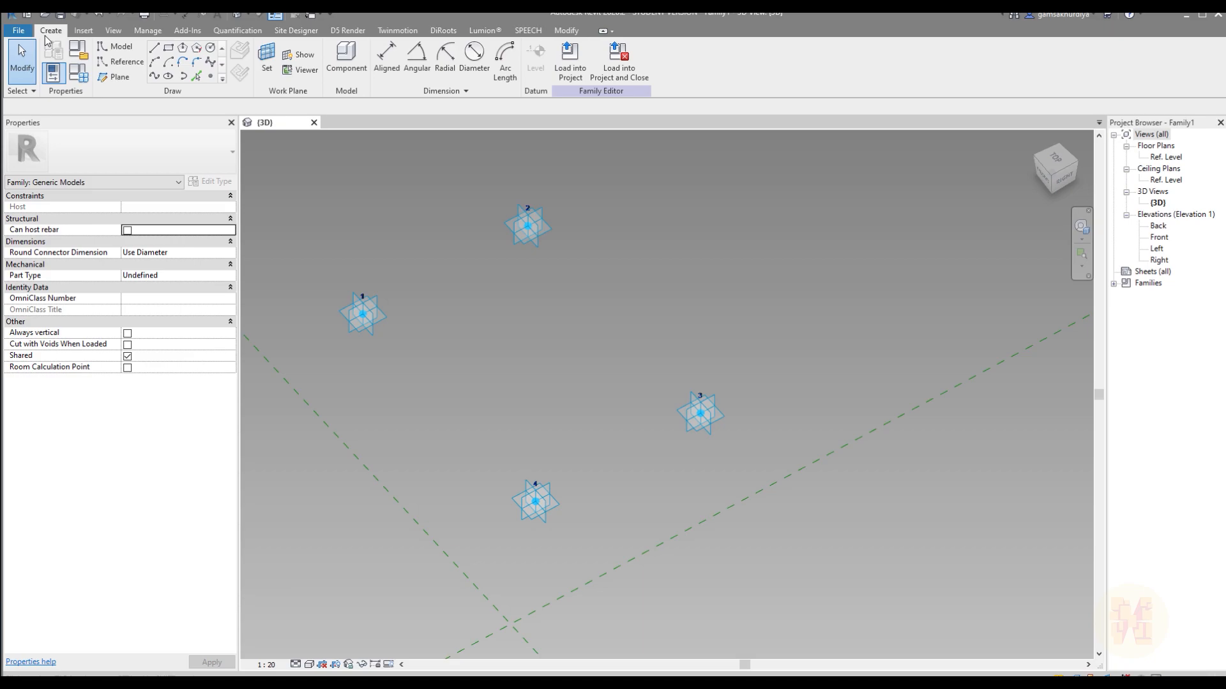
click(127, 62)
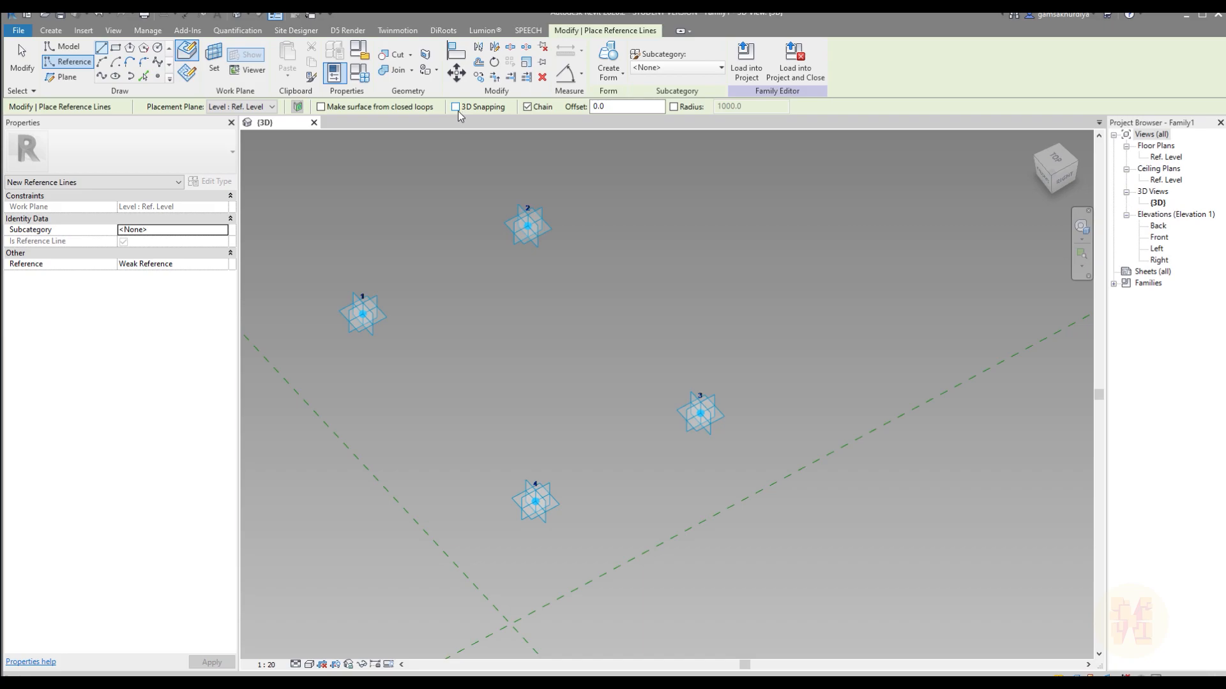
click(456, 107)
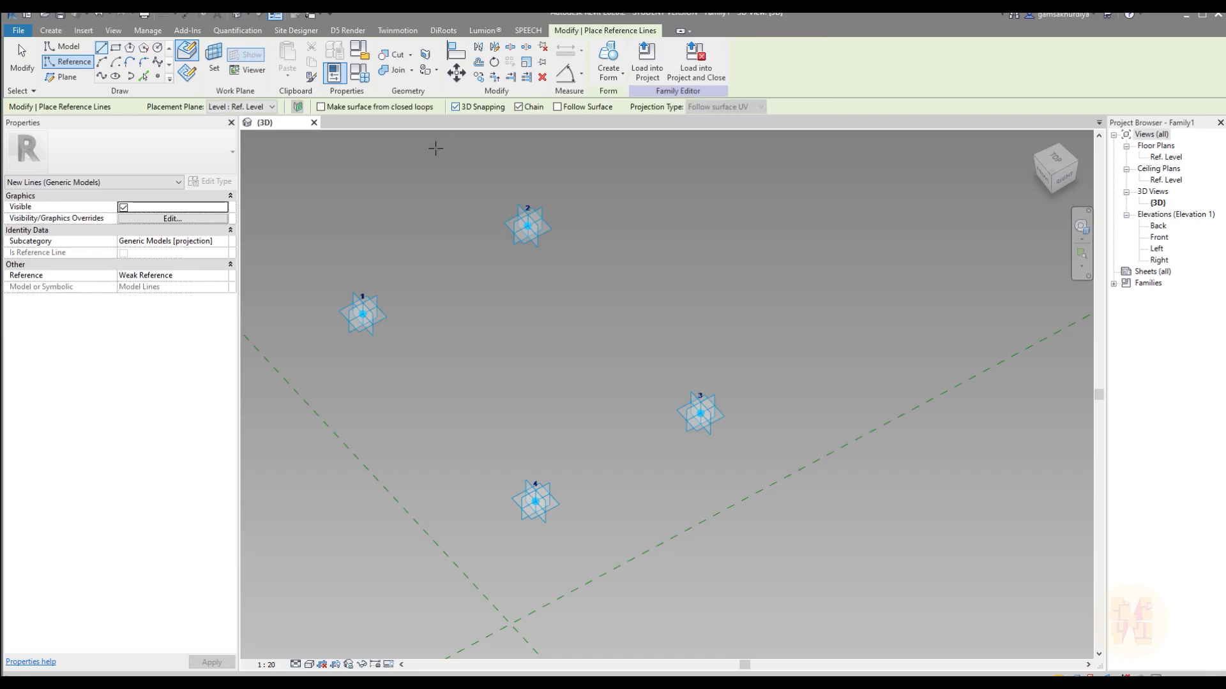
click(363, 313)
click(528, 225)
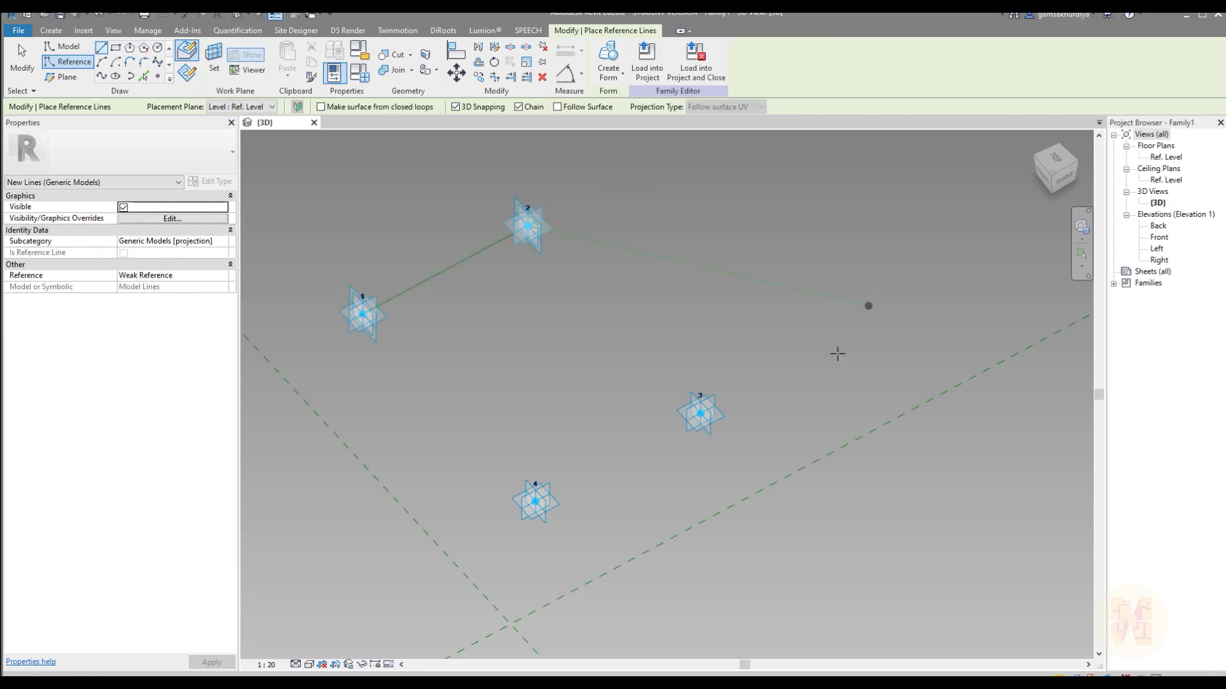
Step: Try to continue the reference line chain from adaptive point 2 to adaptive point 3
click(695, 413)
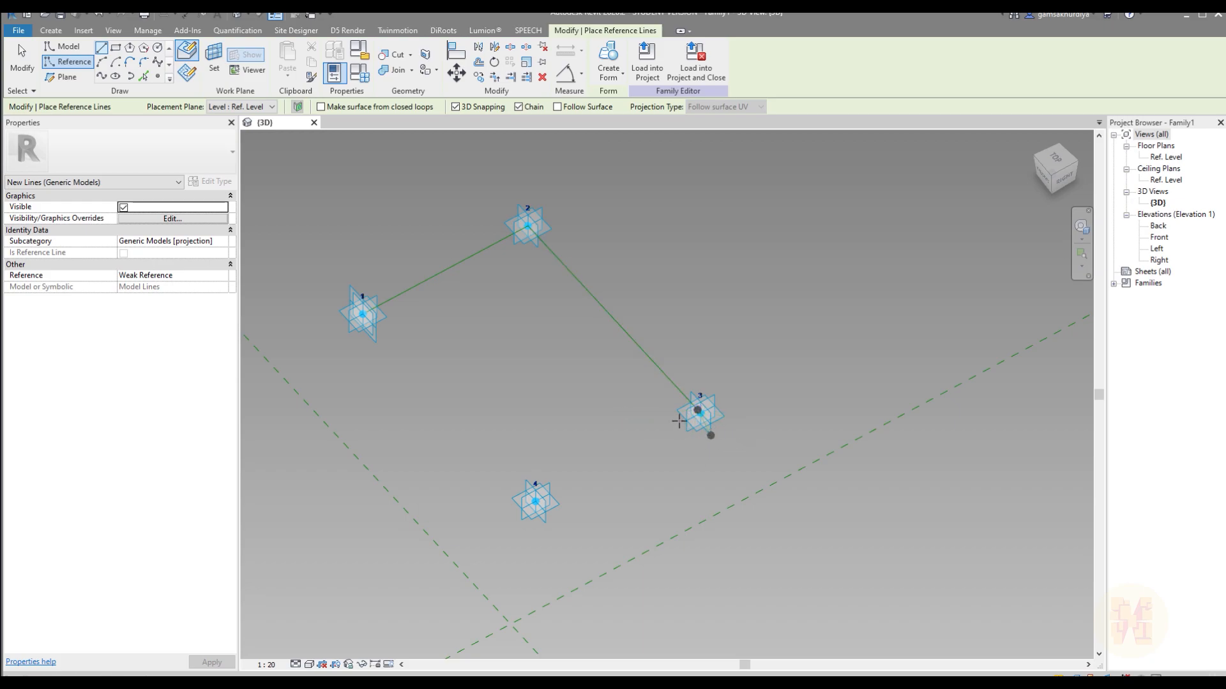
scroll(677, 425, up, 1)
scroll(677, 427, up, 1)
scroll(710, 399, down, 1)
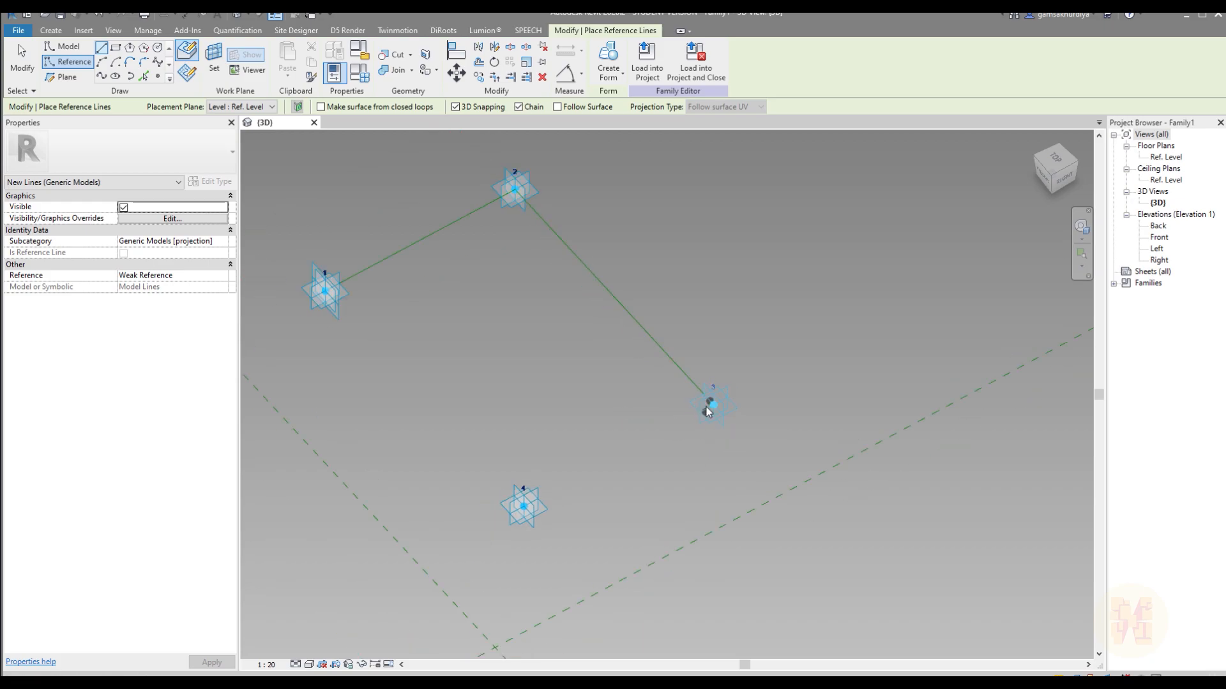
Step: Close the reference line outline from adaptive point 2 through points 3 and 4 back to point 1
click(527, 226)
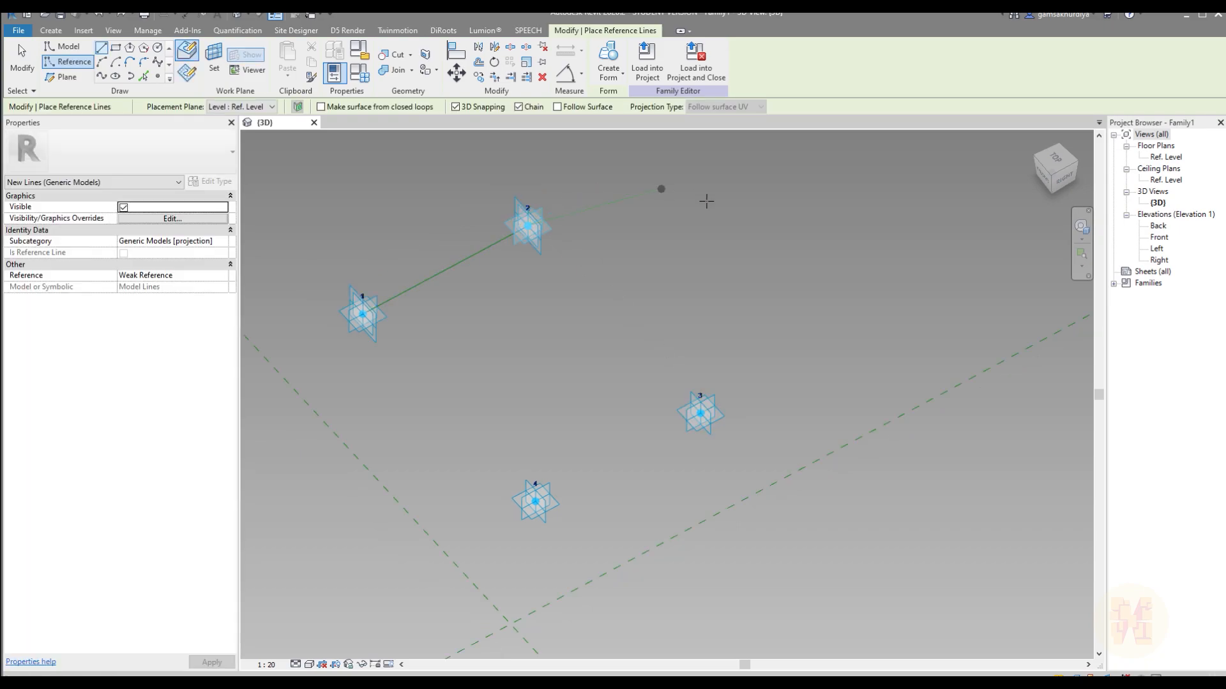
click(701, 413)
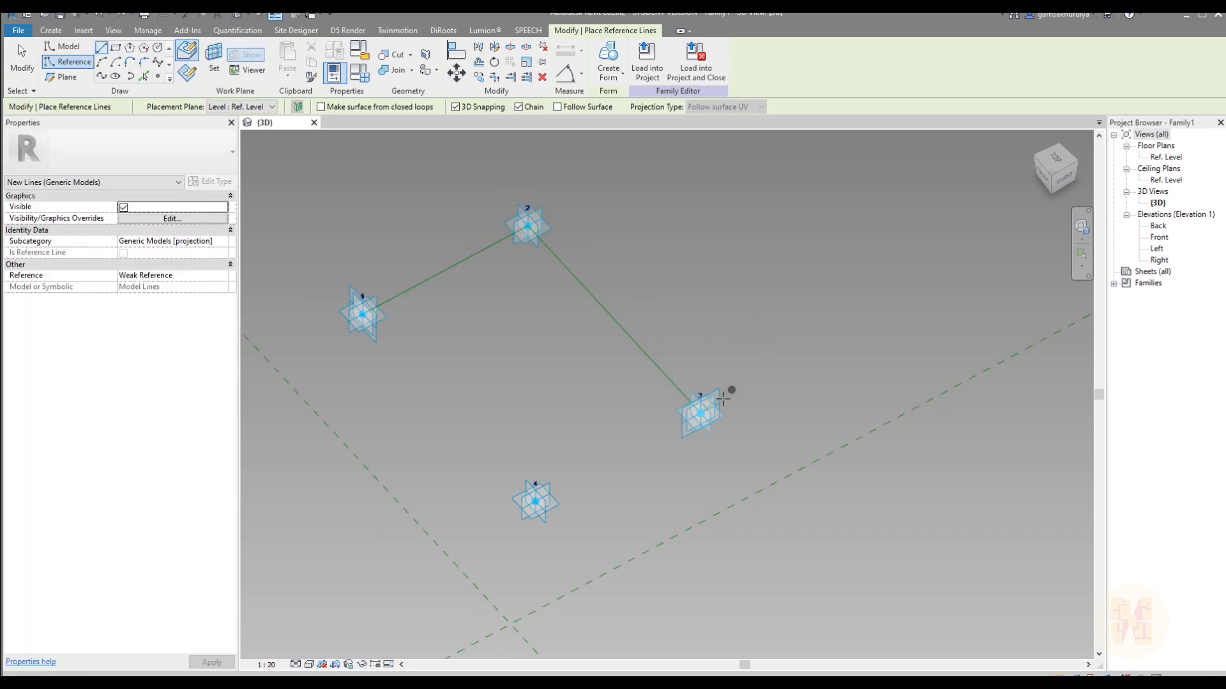
click(541, 499)
click(362, 314)
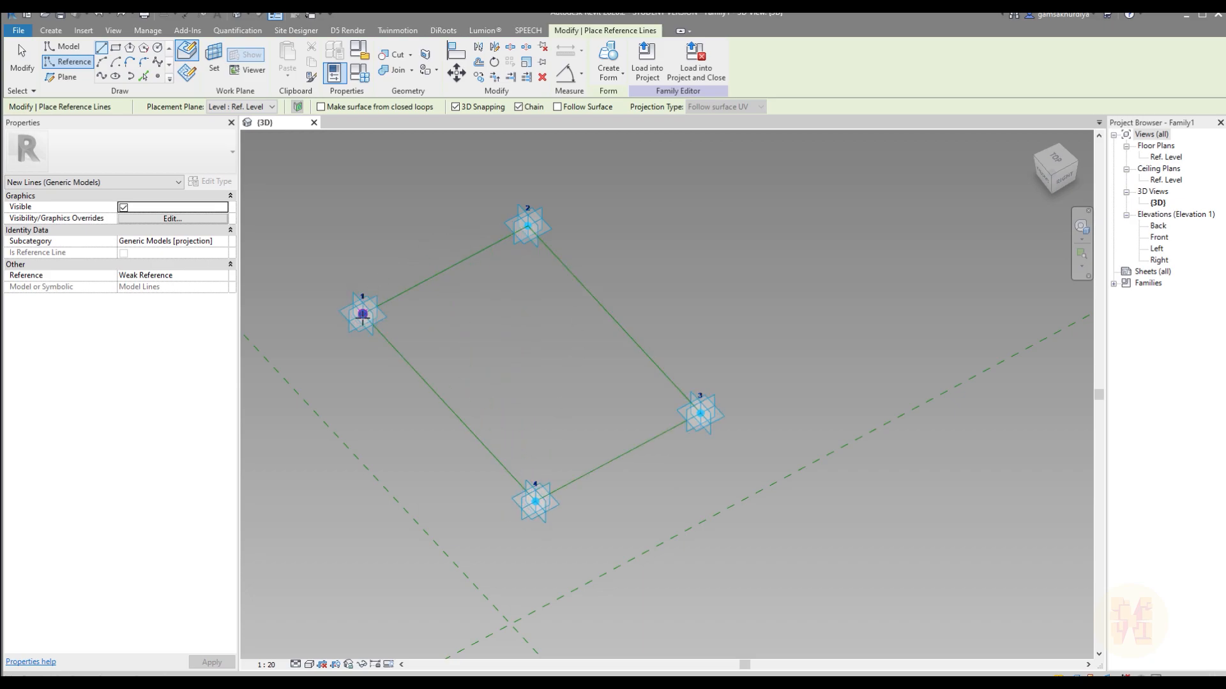
key(Escape)
key(Escape)
click(431, 388)
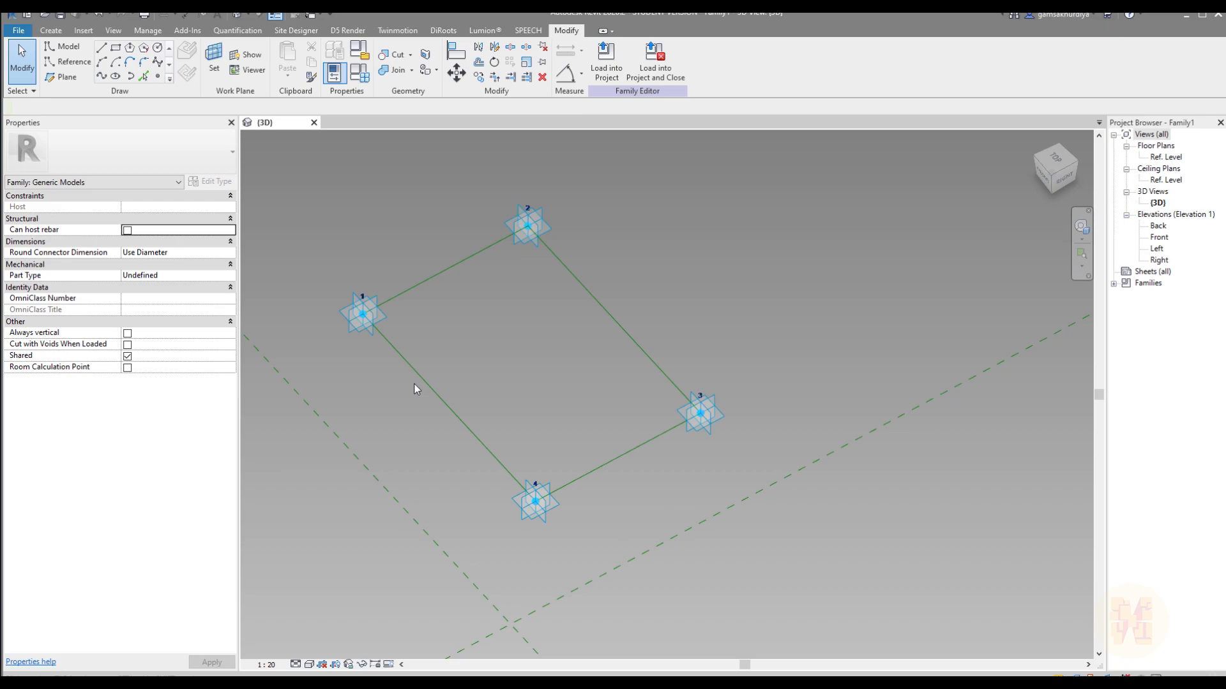
key(Tab)
Step: Place one reference point on the line between points 3 and 4, nearer point 3, and another on line 1–2, nearer point 2
click(158, 78)
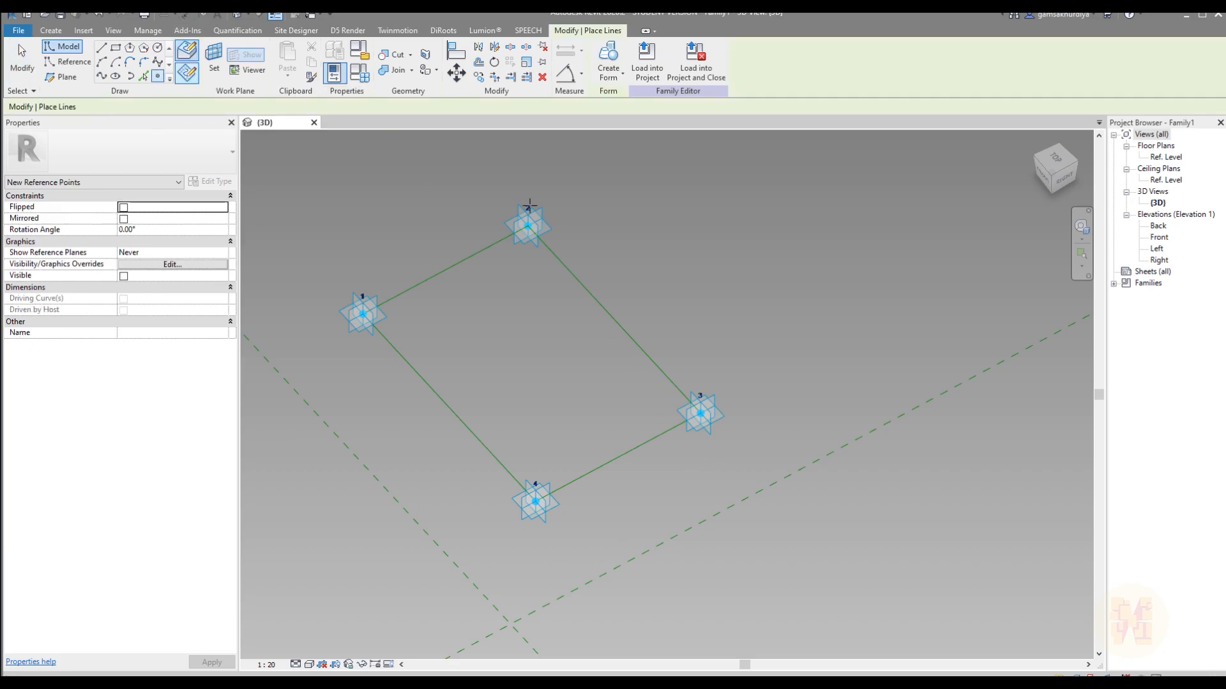
click(651, 436)
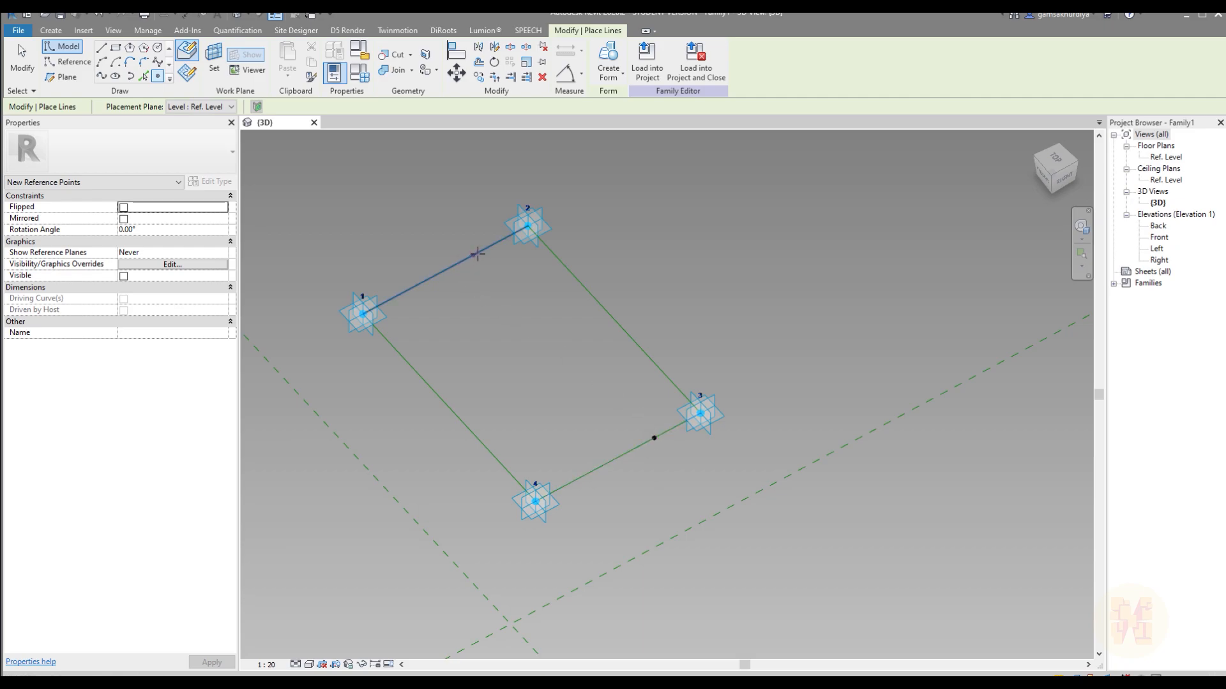
click(478, 253)
key(Escape)
key(Escape)
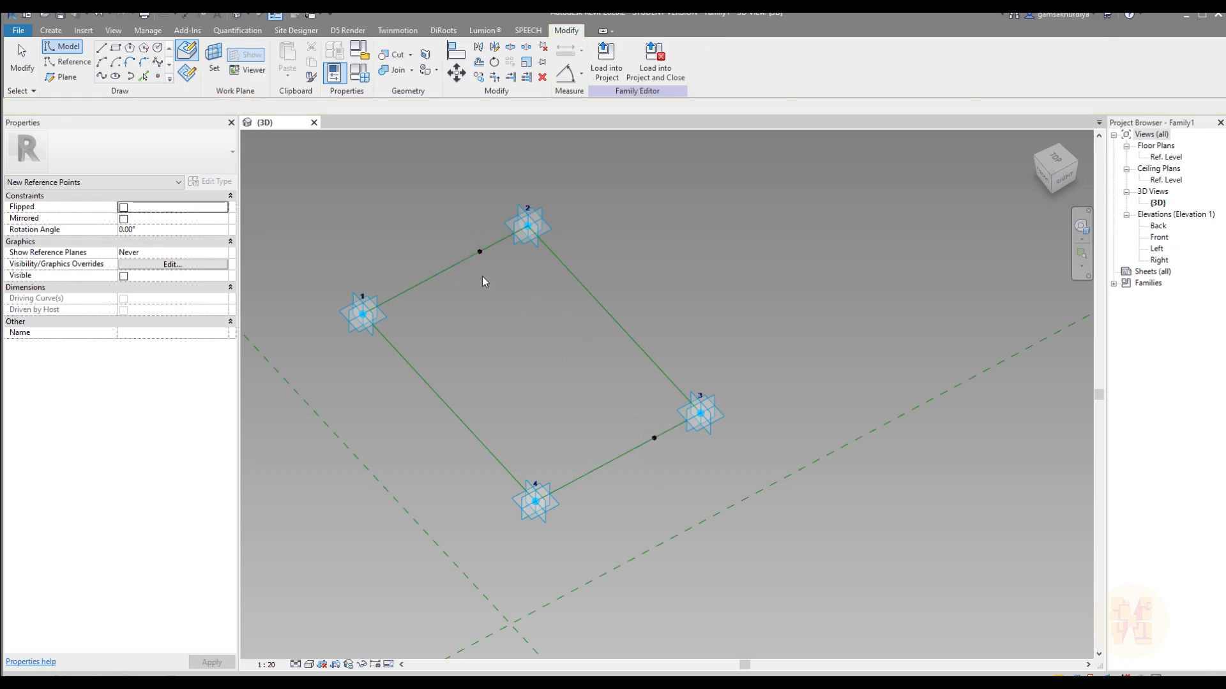
key(Escape)
Step: Set the Normalized Curve Parameter of the hosted point on line 1–2 to 0.7
drag(479, 269, 493, 305)
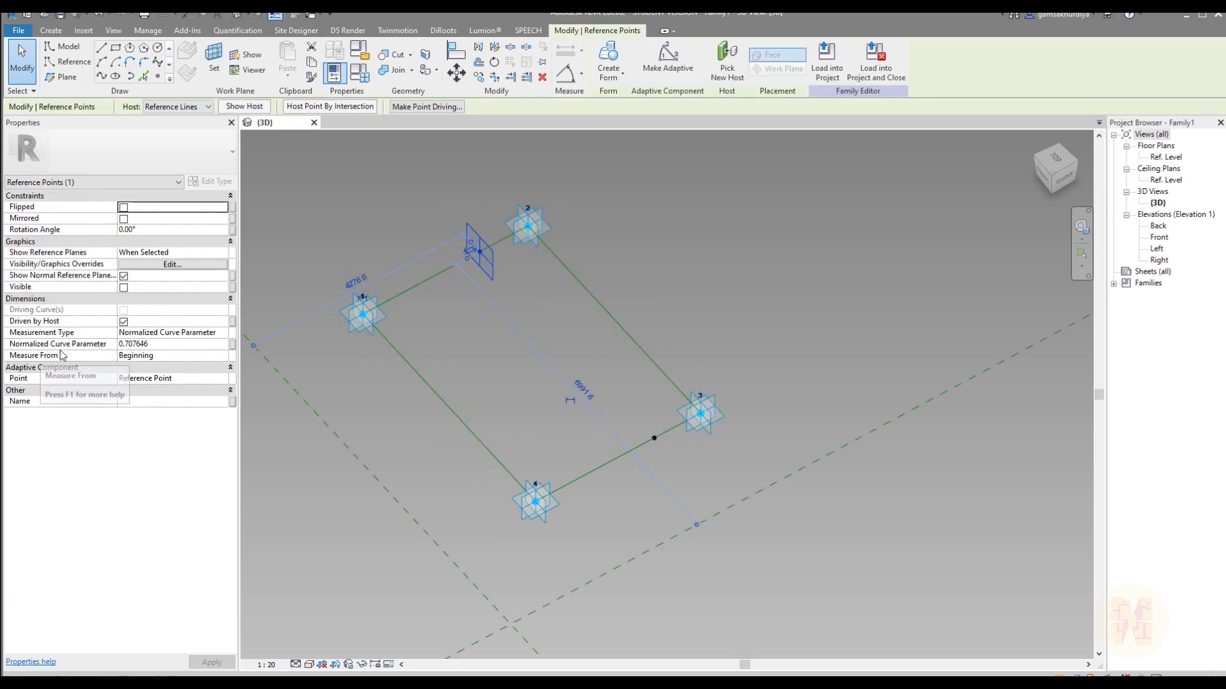
click(179, 347)
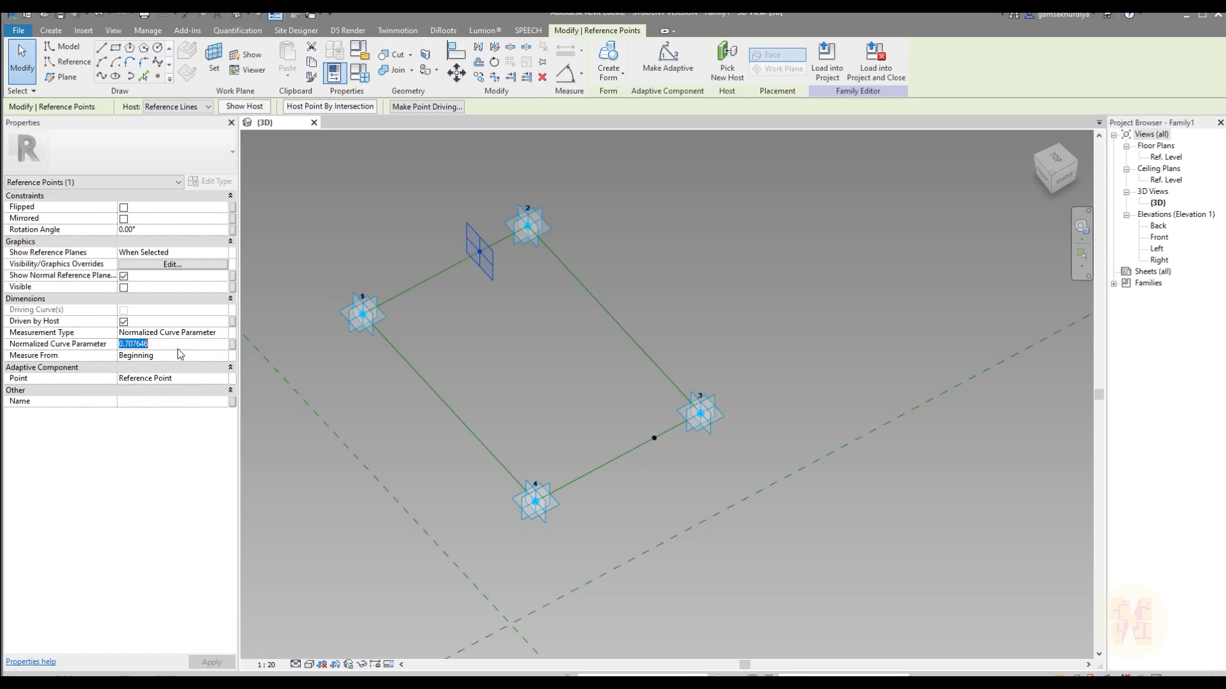
text(0.7)
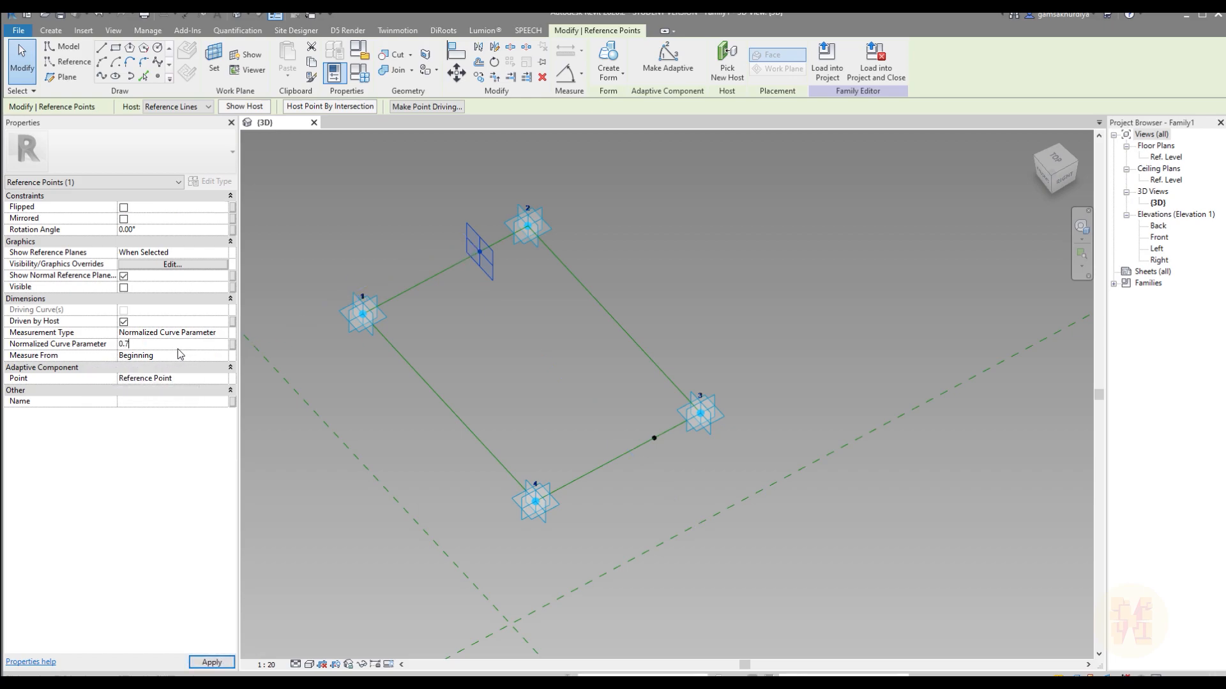
key(Return)
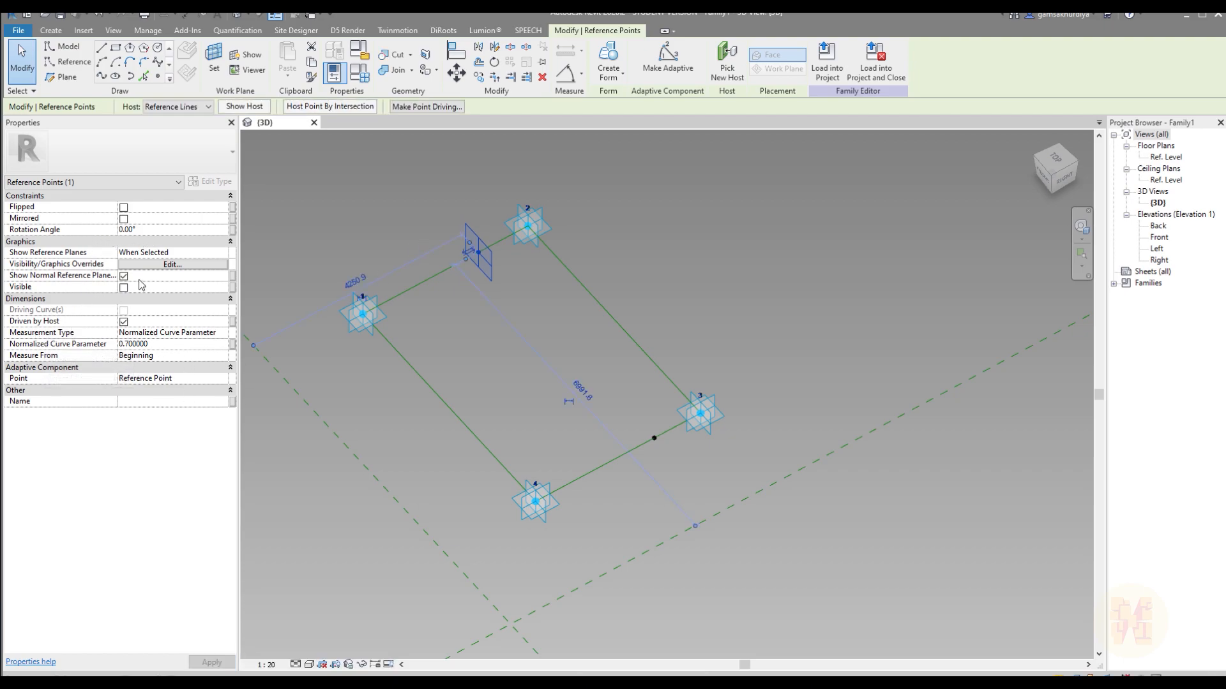
Step: Set the hosted point on line 1–2 to always show its reference planes, not just the normal one
click(222, 253)
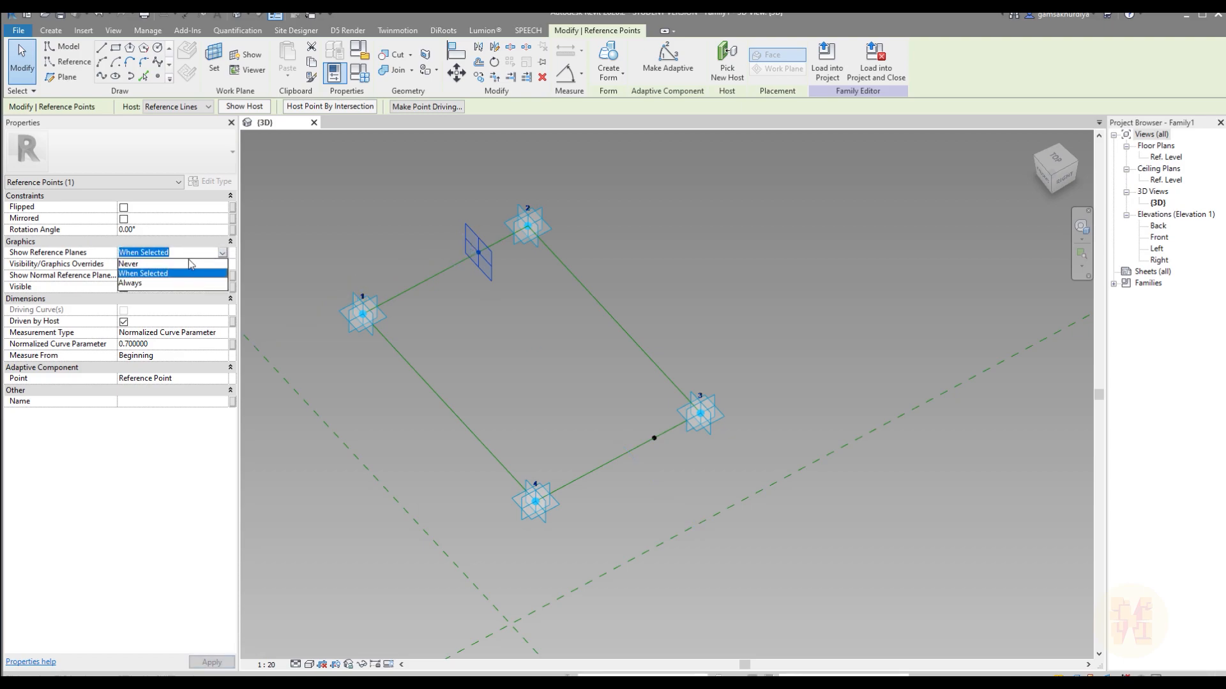
click(134, 284)
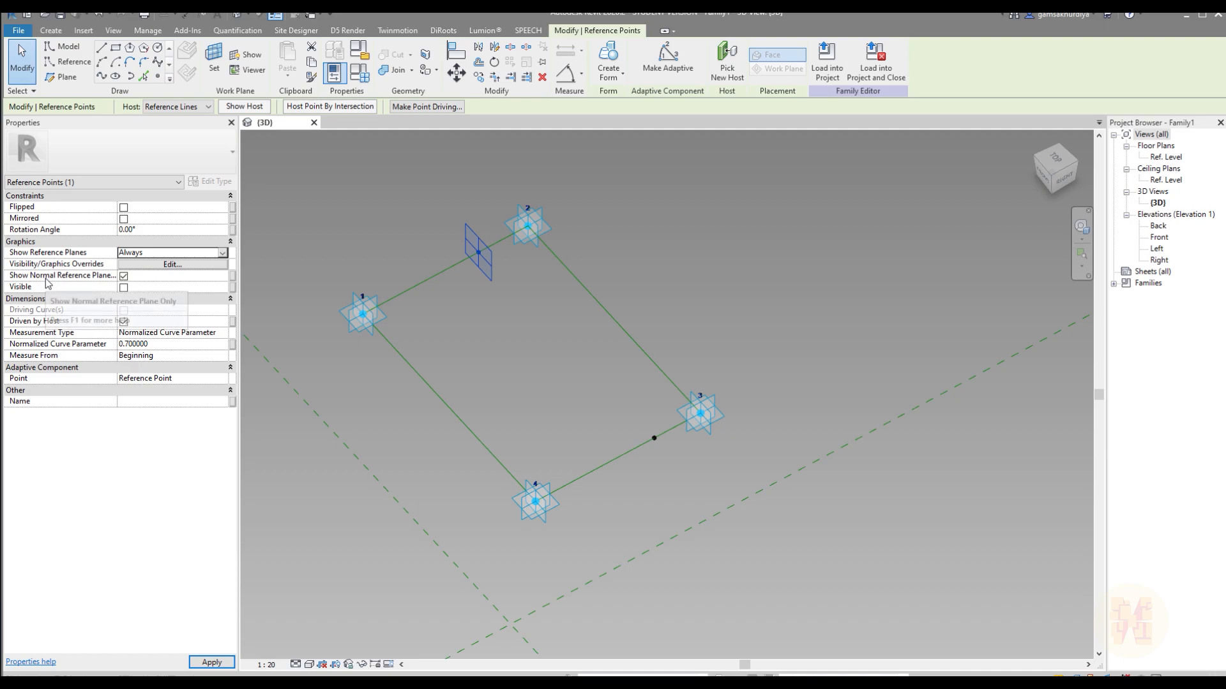
click(124, 276)
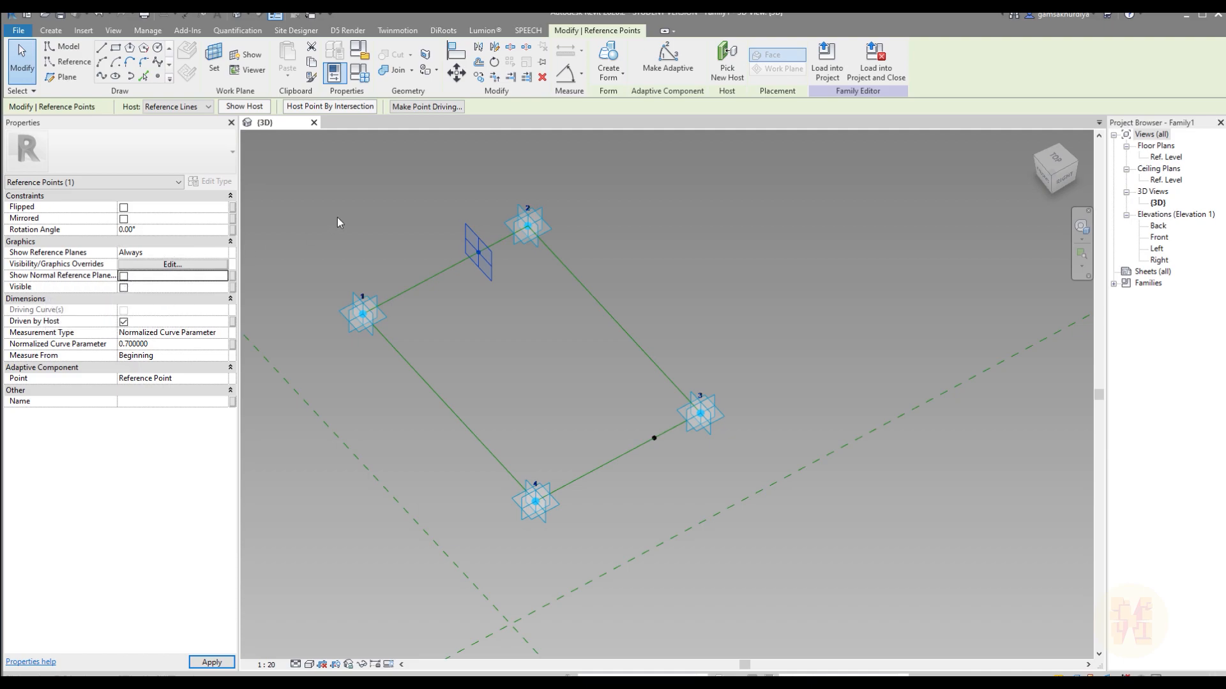
click(455, 270)
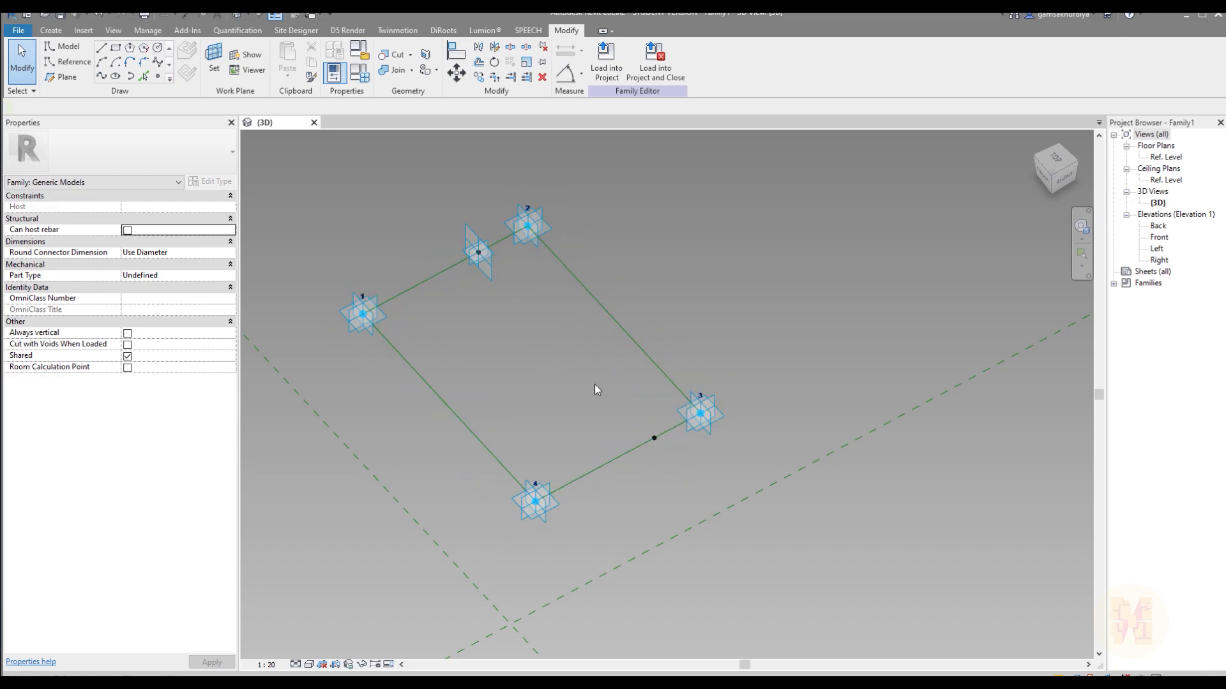
Step: Measure the hosted point on line 3–4 from the End and set its Normalized Curve Parameter to 0.7
drag(637, 439, 663, 475)
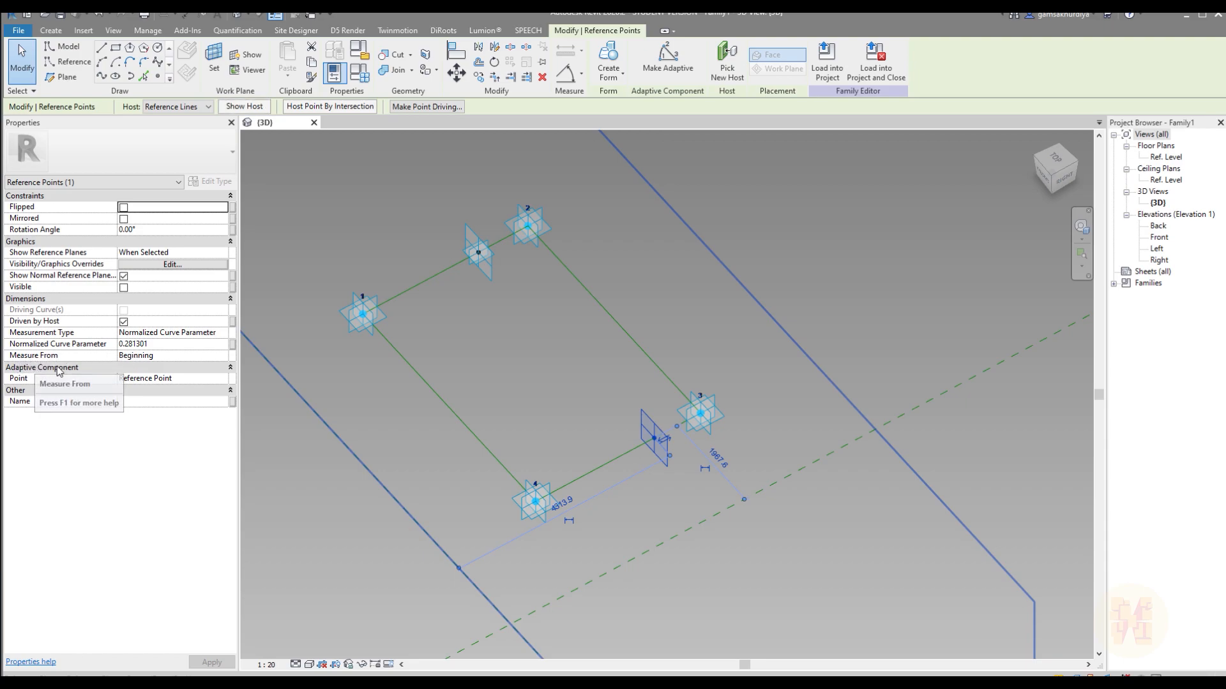
click(475, 250)
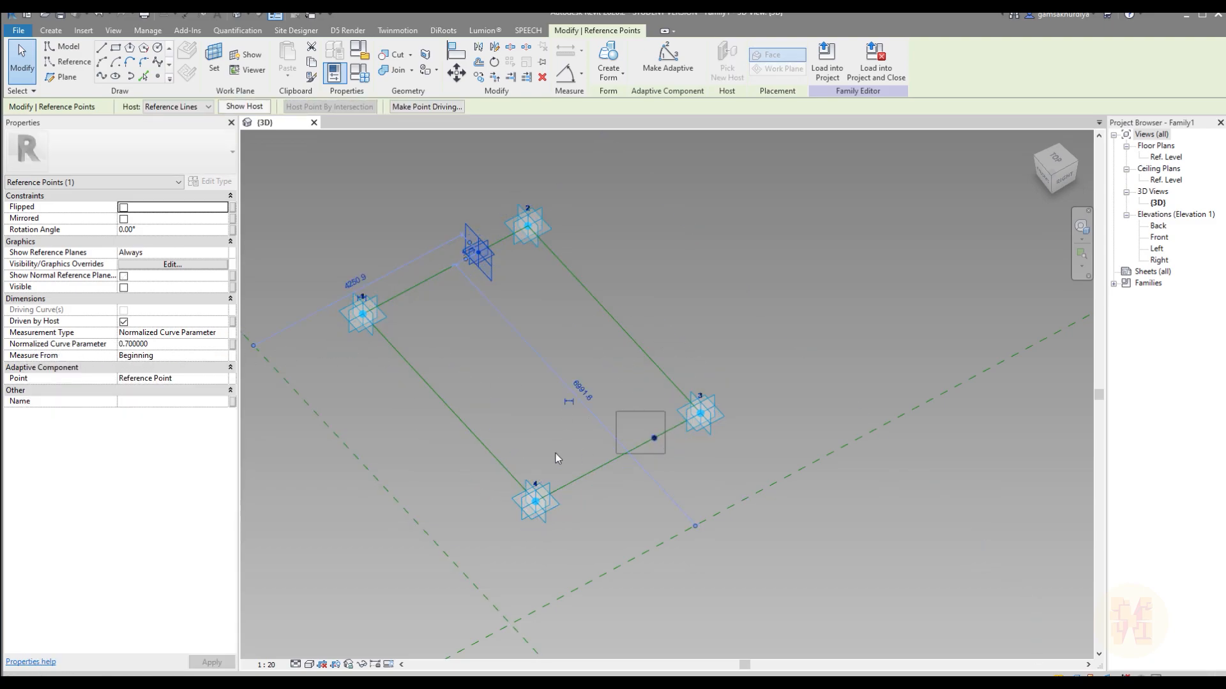
click(653, 439)
click(223, 356)
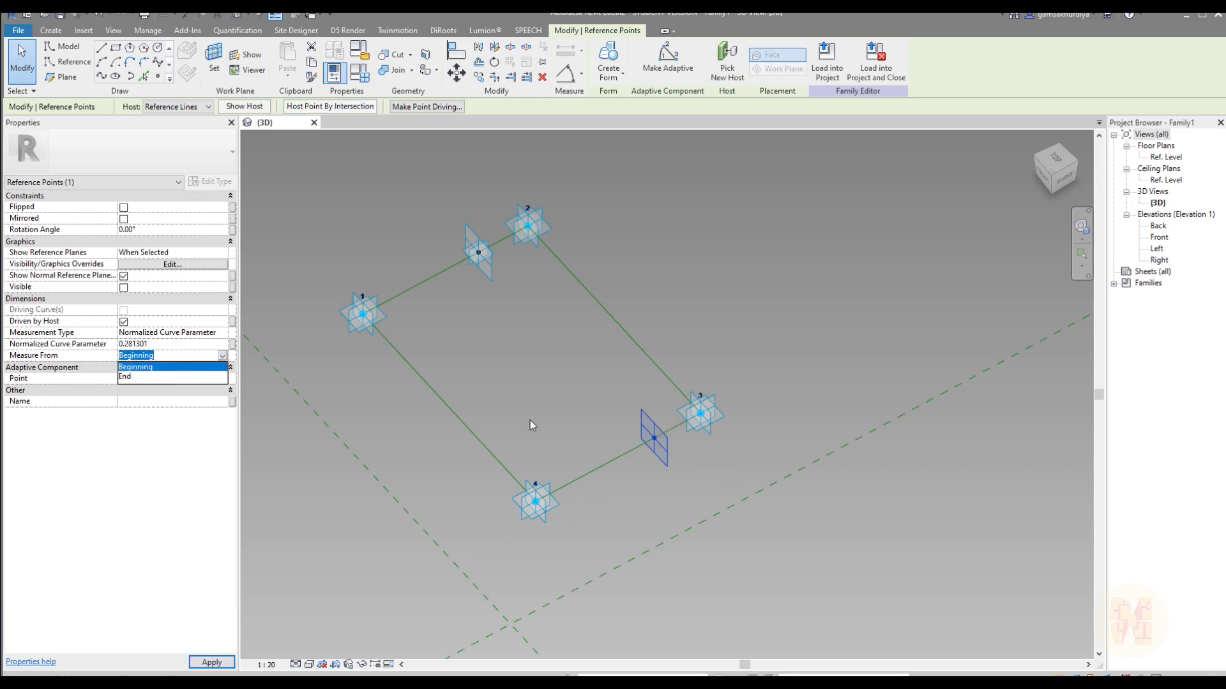
click(142, 378)
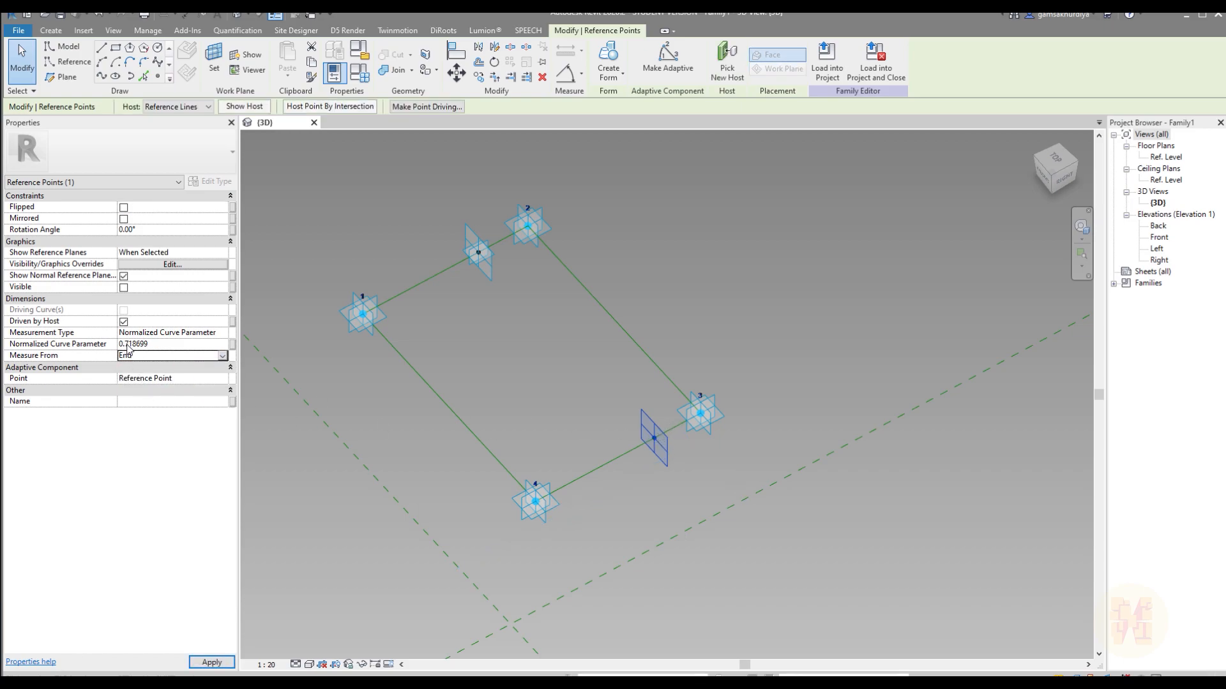
click(185, 344)
text(0.7)
key(Return)
click(599, 394)
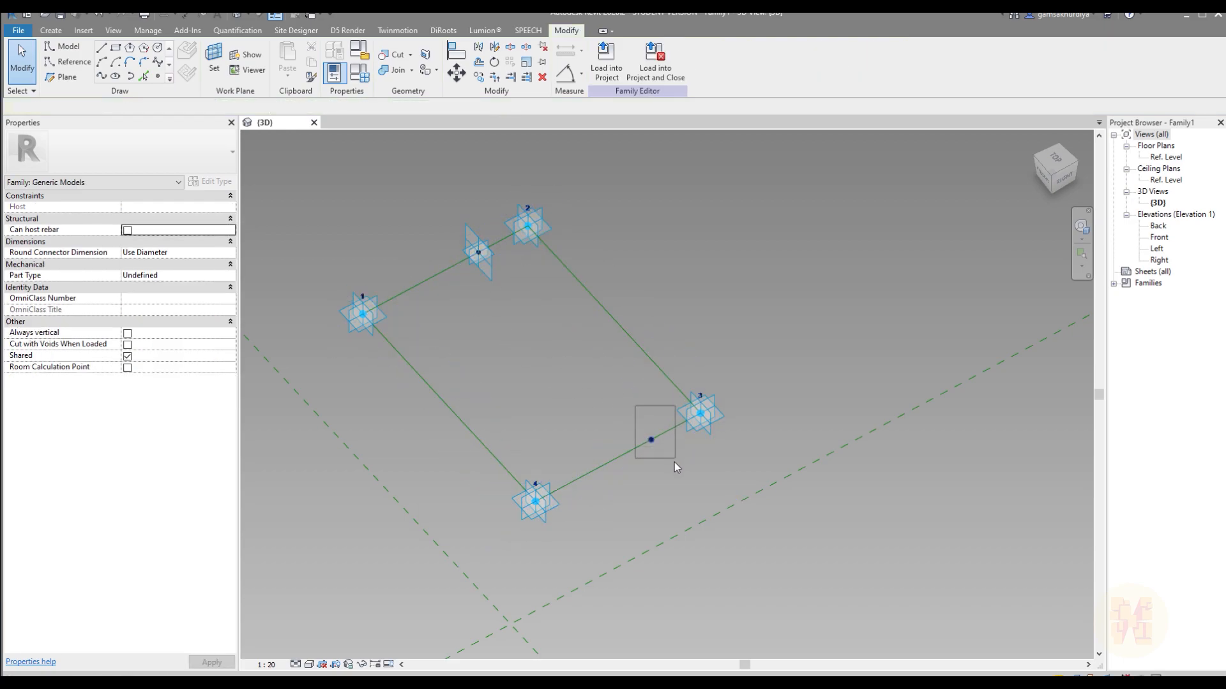
Step: Set the hosted point on line 3–4 to always show its reference planes, with the normal-only option off
drag(672, 464, 672, 463)
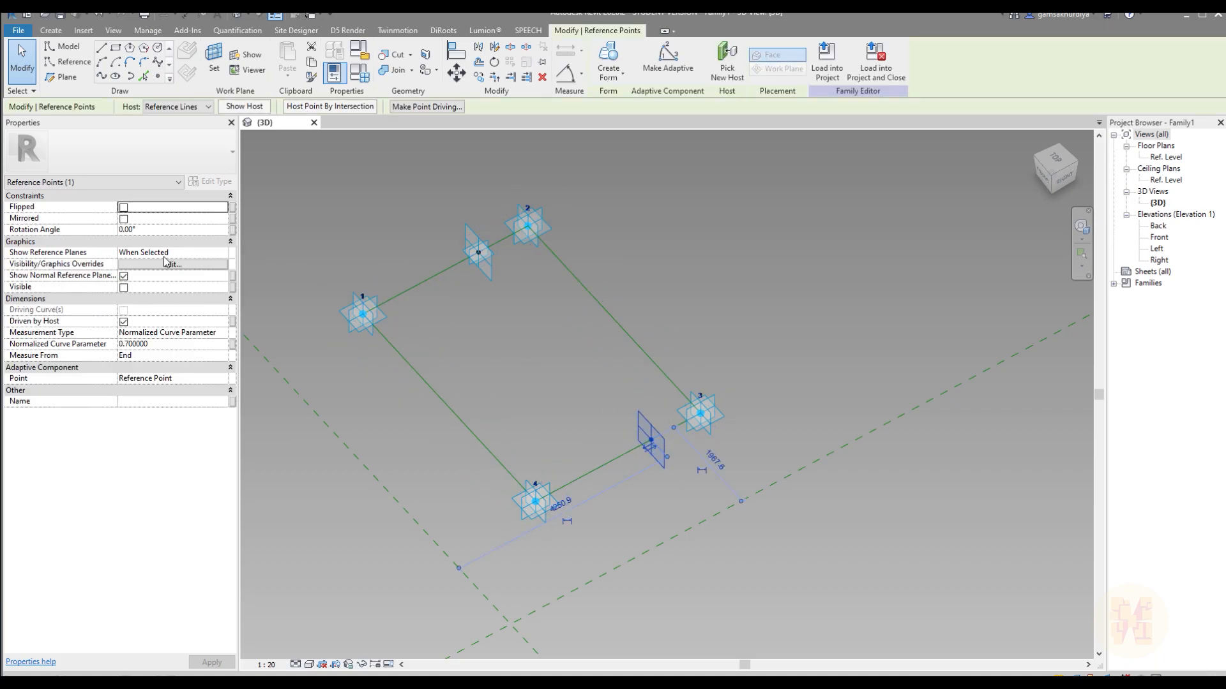
click(211, 254)
click(222, 253)
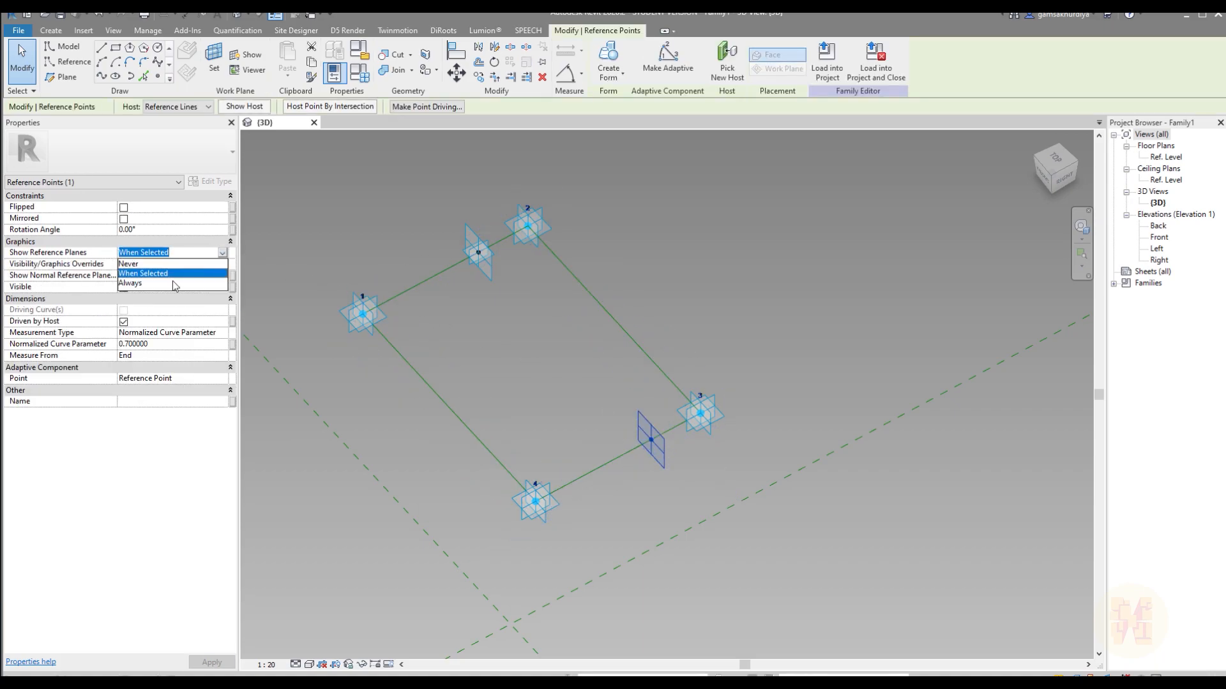
click(135, 284)
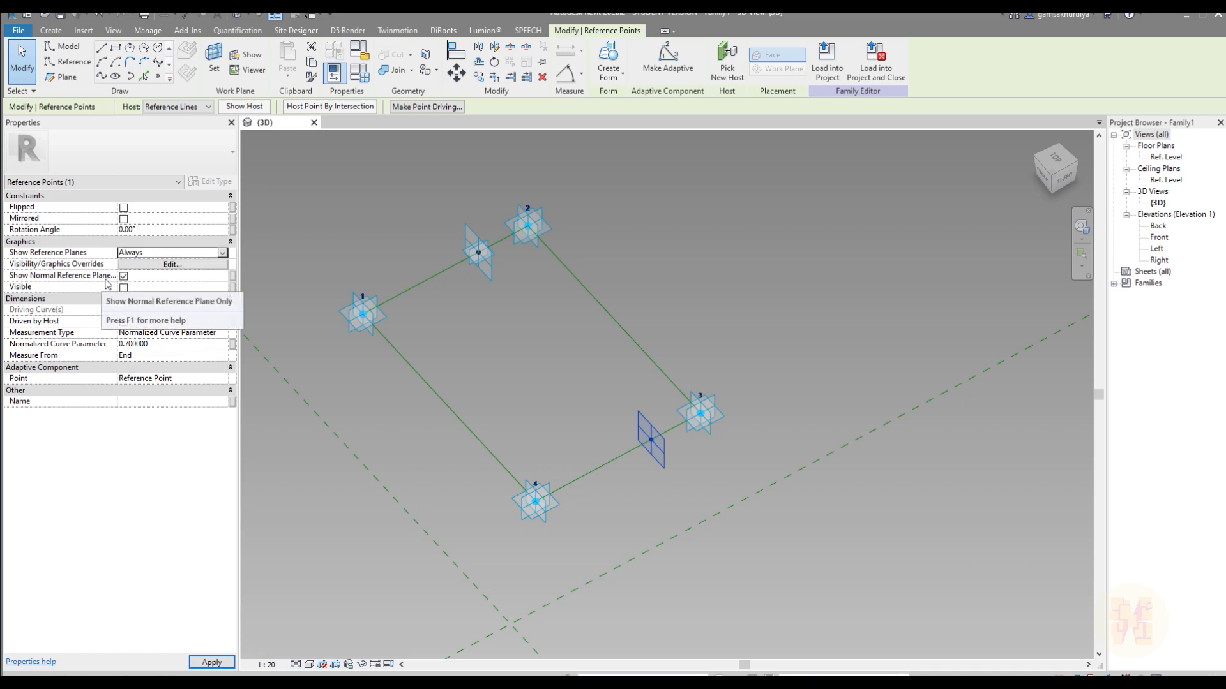
click(122, 279)
click(123, 276)
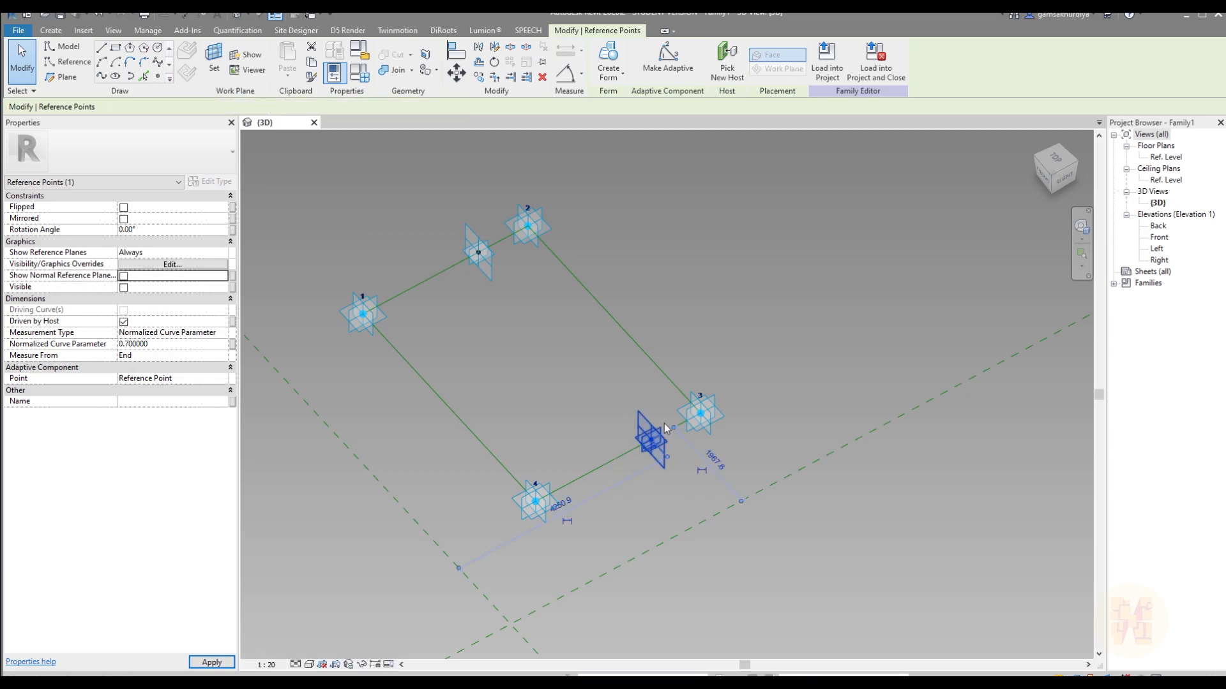
click(578, 404)
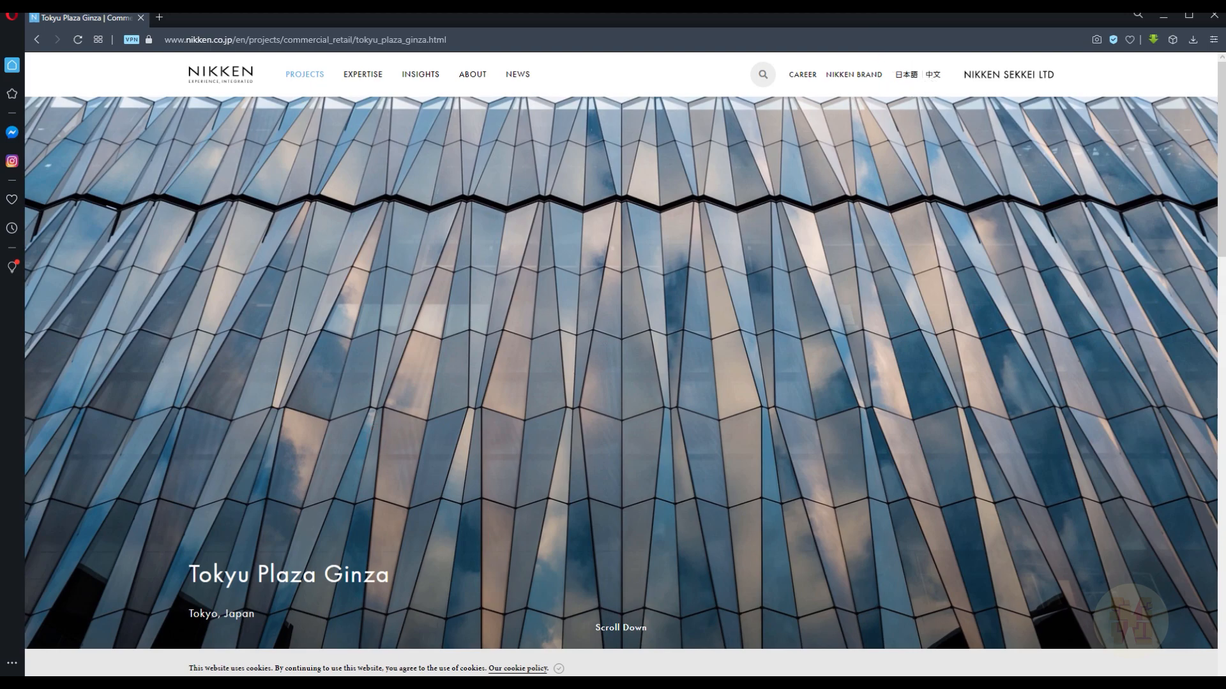
Step: Outline one façade panel in red on the reference photo and mark a point on its upper and lower edges in green
mouse_move(379, 407)
mouse_down()
mouse_move(362, 504)
mouse_move(407, 509)
mouse_move(424, 422)
mouse_move(380, 408)
mouse_up()
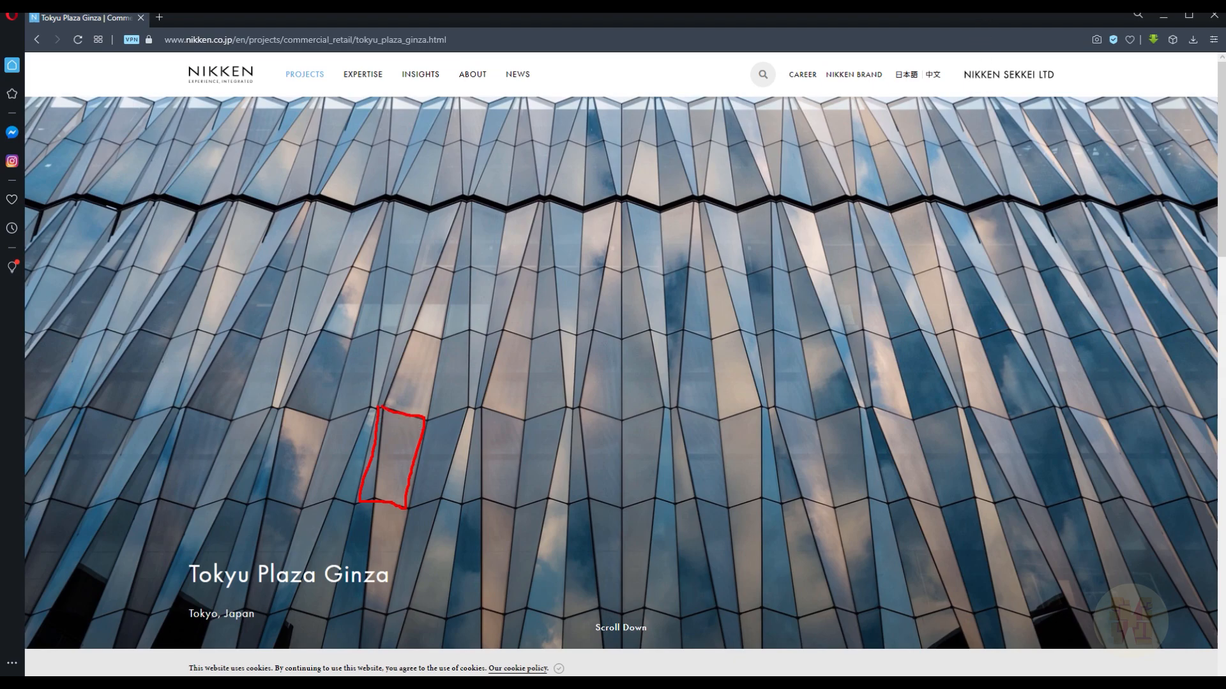
mouse_move(1071, 2)
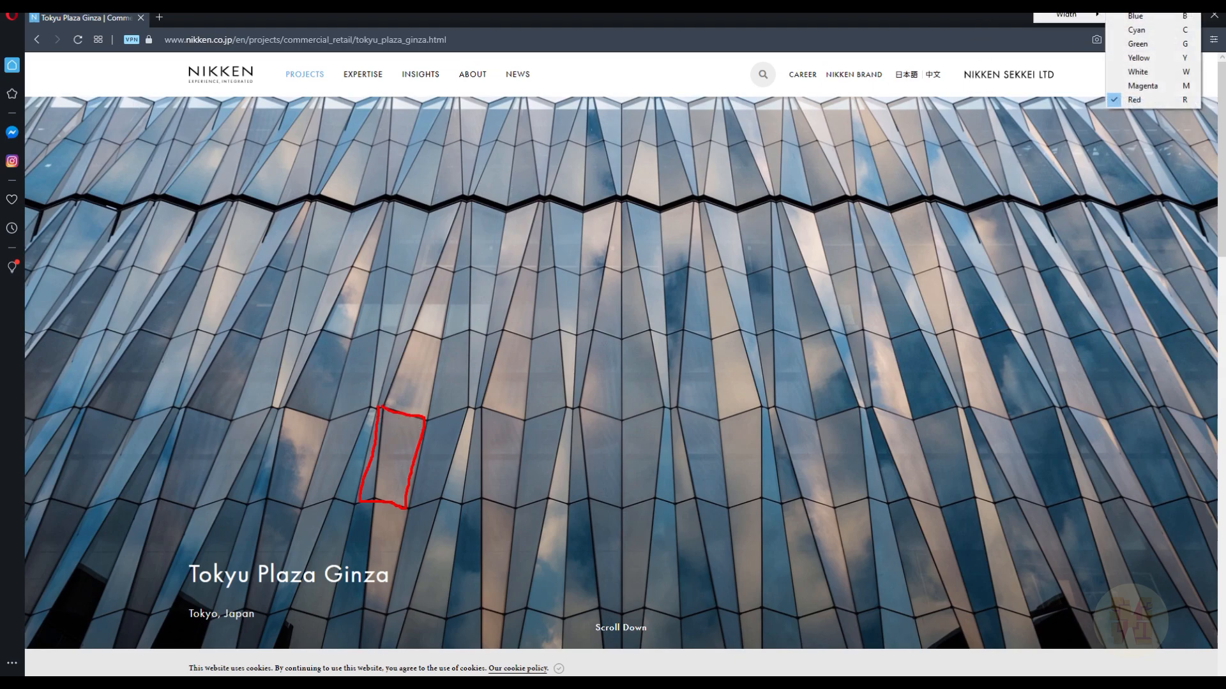
click(1151, 44)
drag(385, 405, 385, 410)
click(375, 496)
drag(375, 497, 374, 506)
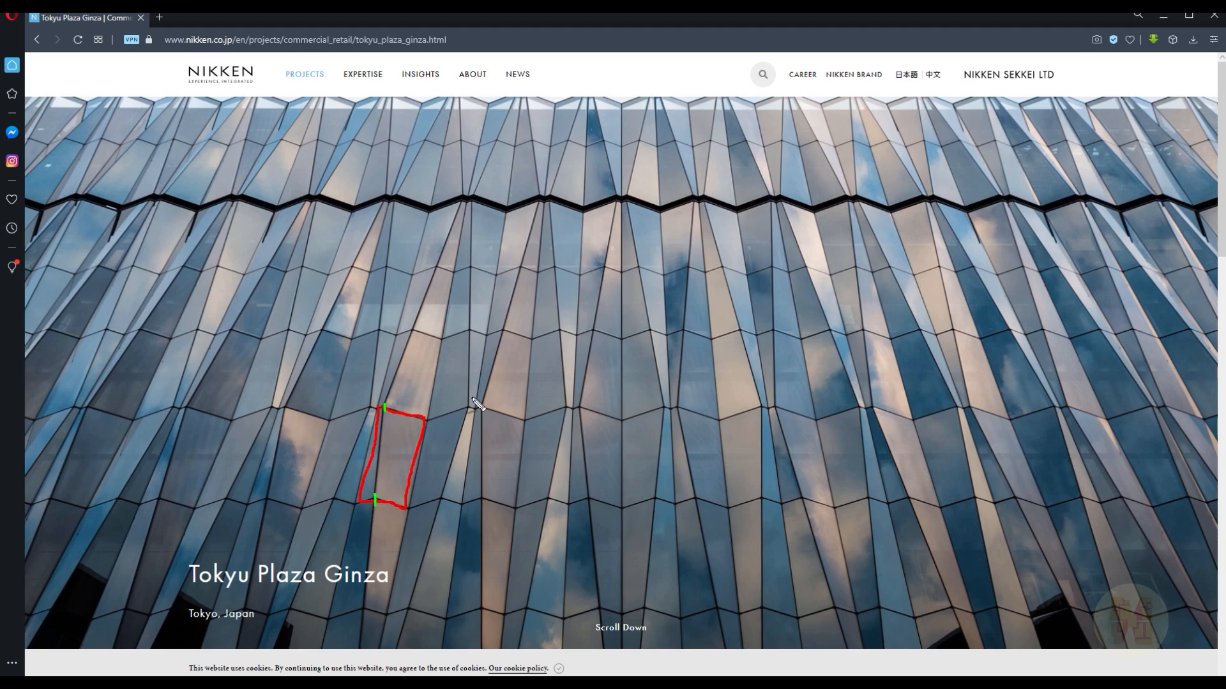
Step: Sketch a four-cornered panel in green on the photo with edge points raised along Z and joined to its corners, and return to Revit
mouse_move(519, 369)
mouse_down()
mouse_move(591, 317)
mouse_move(744, 410)
mouse_move(664, 502)
mouse_move(522, 402)
mouse_move(510, 377)
mouse_up()
mouse_move(572, 300)
mouse_down()
mouse_move(569, 239)
mouse_move(610, 265)
mouse_move(603, 284)
mouse_move(637, 286)
mouse_up()
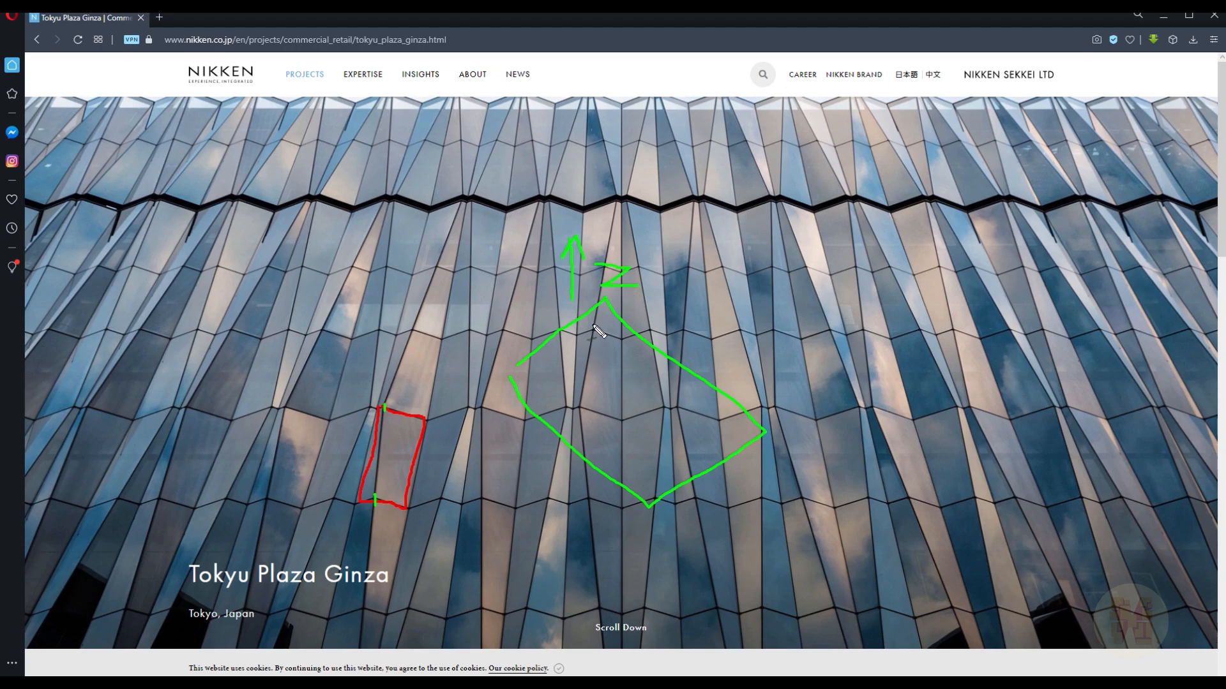
drag(574, 323, 570, 325)
drag(564, 220, 569, 224)
mouse_move(505, 378)
mouse_down()
mouse_move(567, 221)
mouse_move(604, 295)
mouse_up()
drag(713, 453, 720, 459)
drag(713, 360, 715, 362)
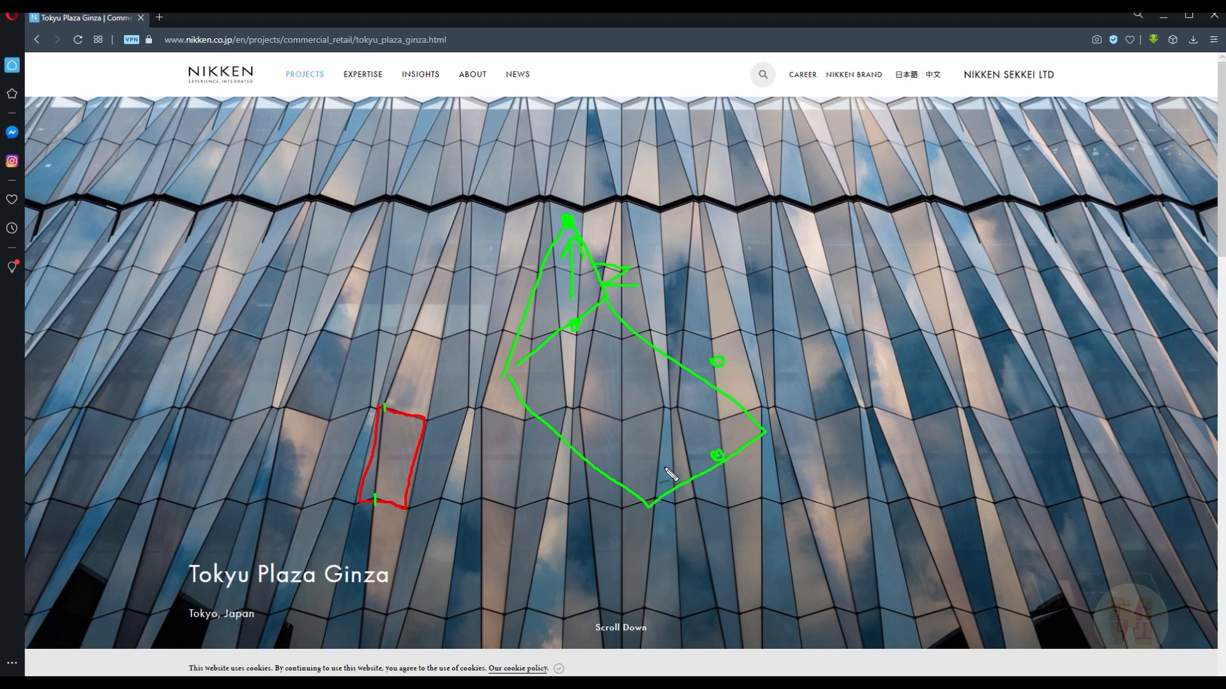
mouse_move(649, 505)
mouse_down()
mouse_move(715, 366)
mouse_move(754, 415)
mouse_move(740, 375)
mouse_move(573, 215)
mouse_up()
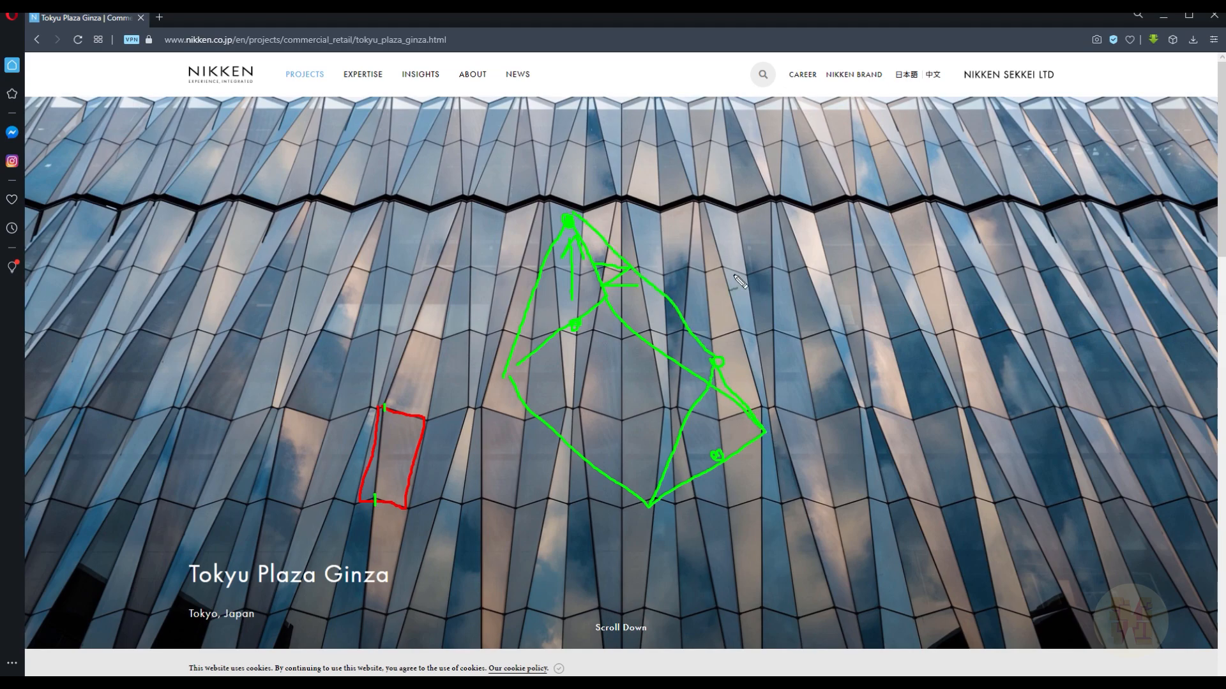
key(Escape)
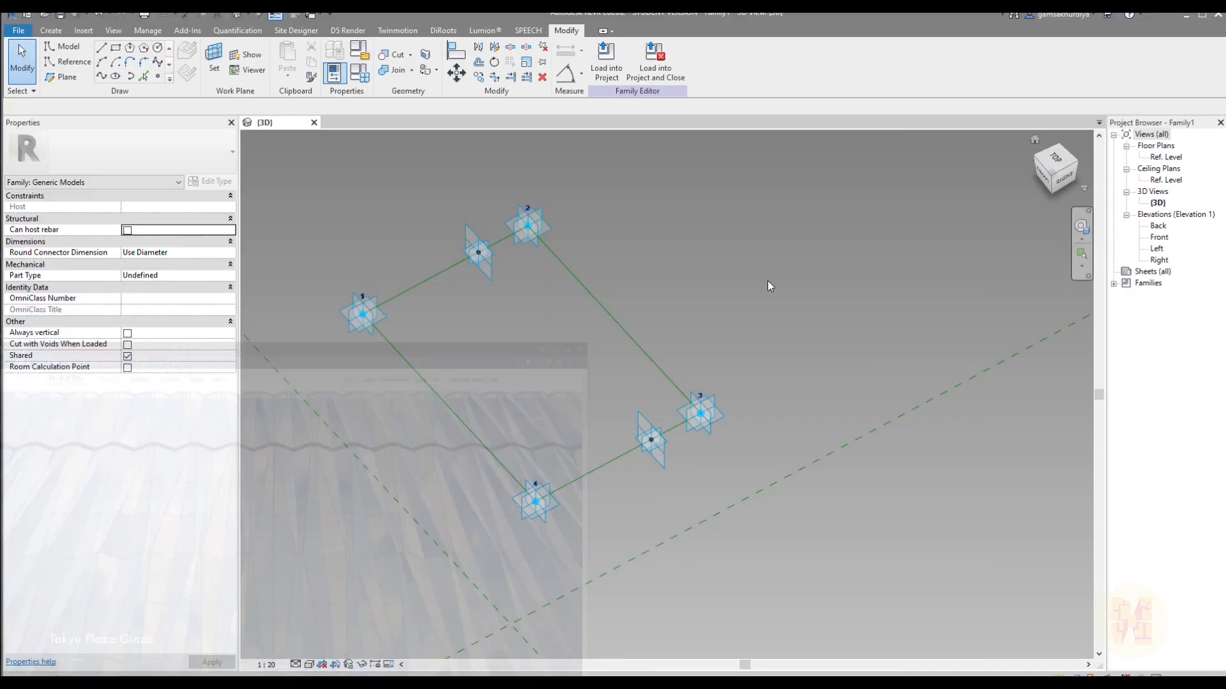
Step: Try to associate the Normalized Curve Parameter of the hosted point on line 1–2 with top_point direction, and copy that name
middle_drag(503, 405, 575, 437)
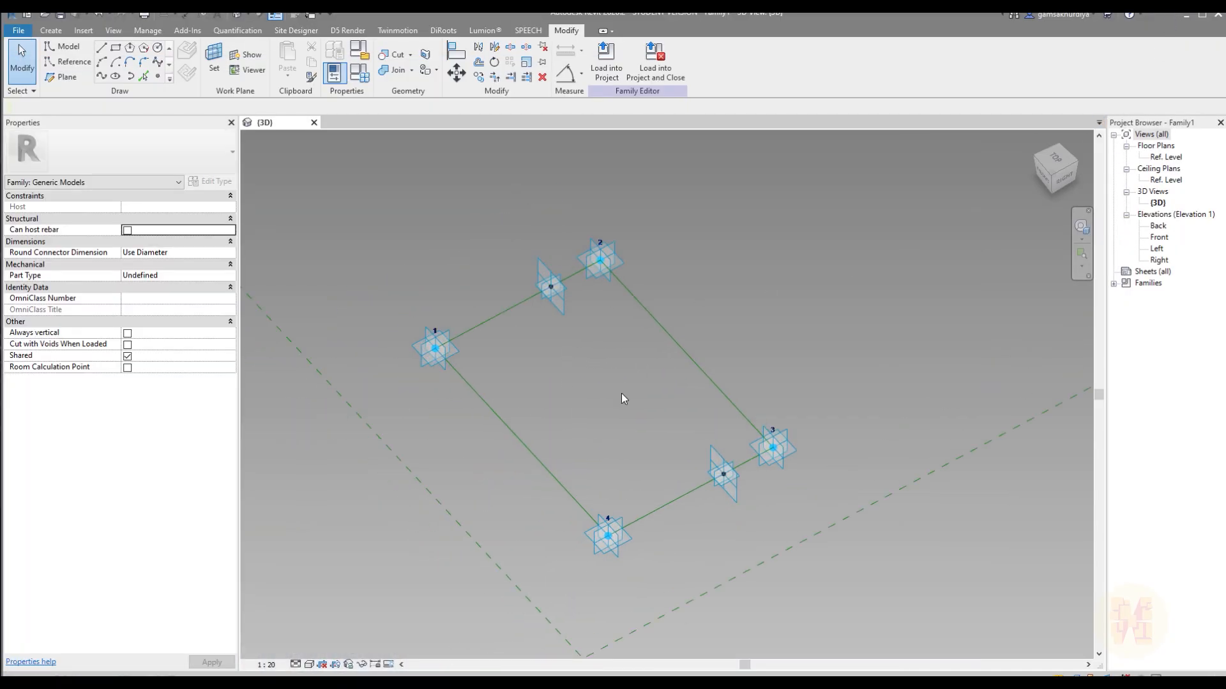
middle_drag(635, 391, 530, 367)
drag(414, 203, 472, 309)
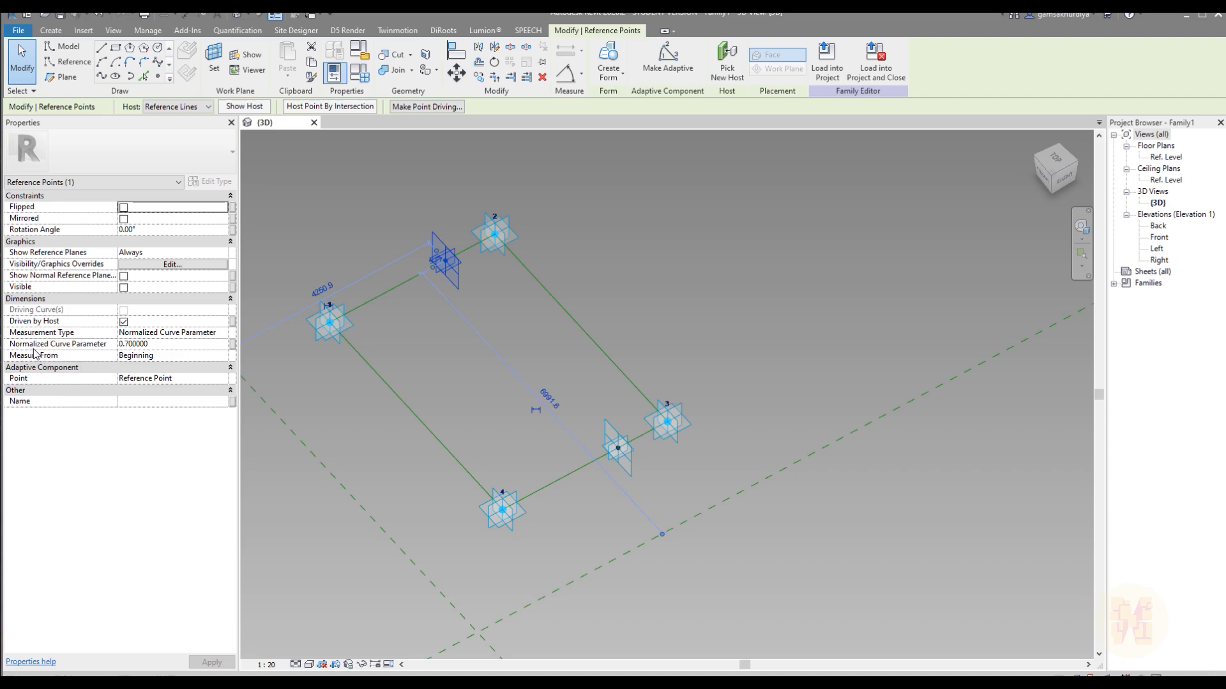
click(232, 345)
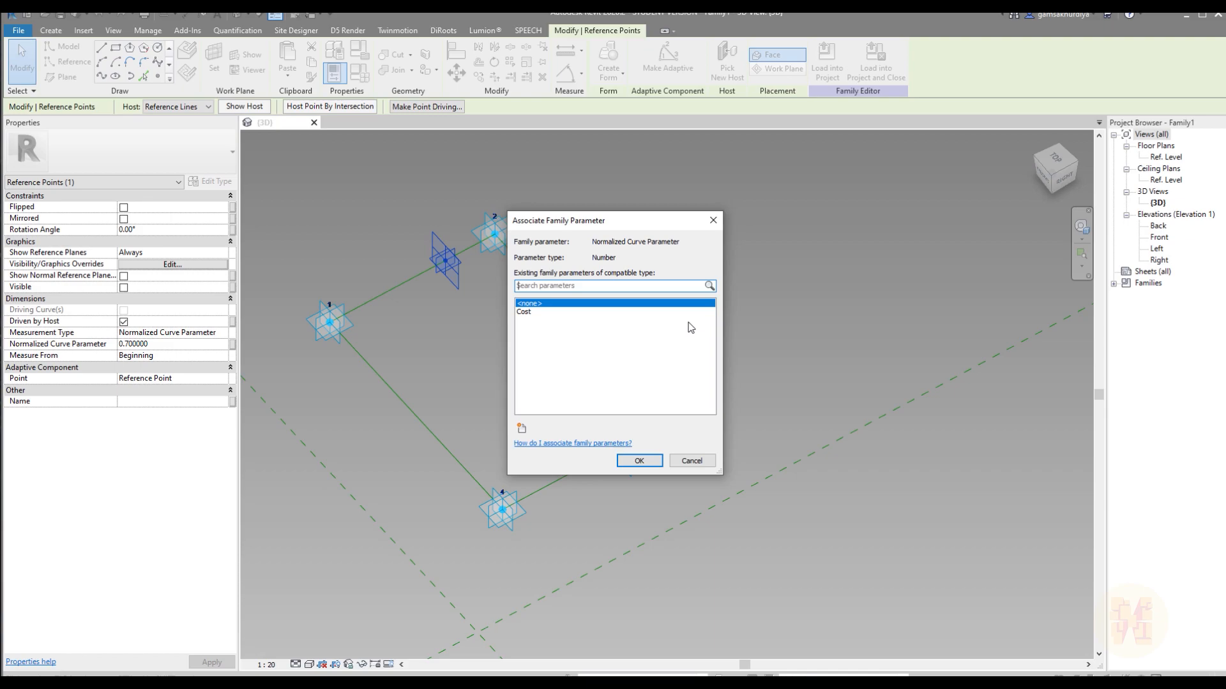
text(TOP)
key(BackSpace)
key(BackSpace)
key(BackSpace)
text(top_point direction)
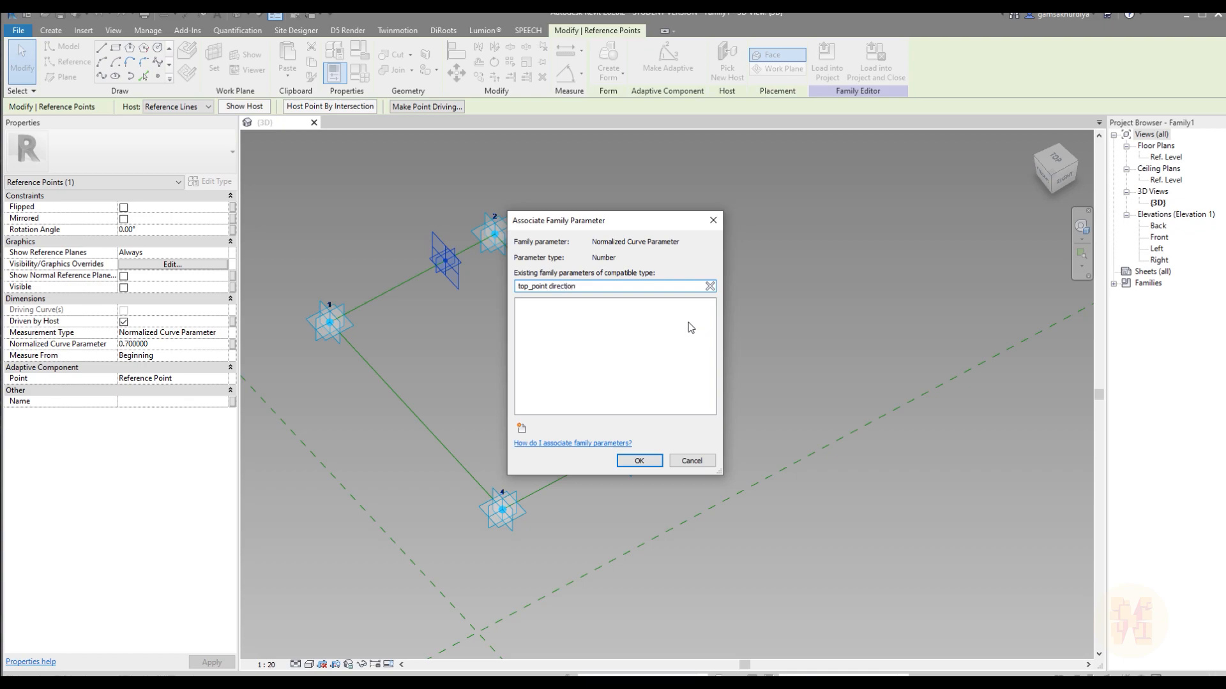
drag(699, 286, 509, 286)
key(ctrl+c)
click(637, 460)
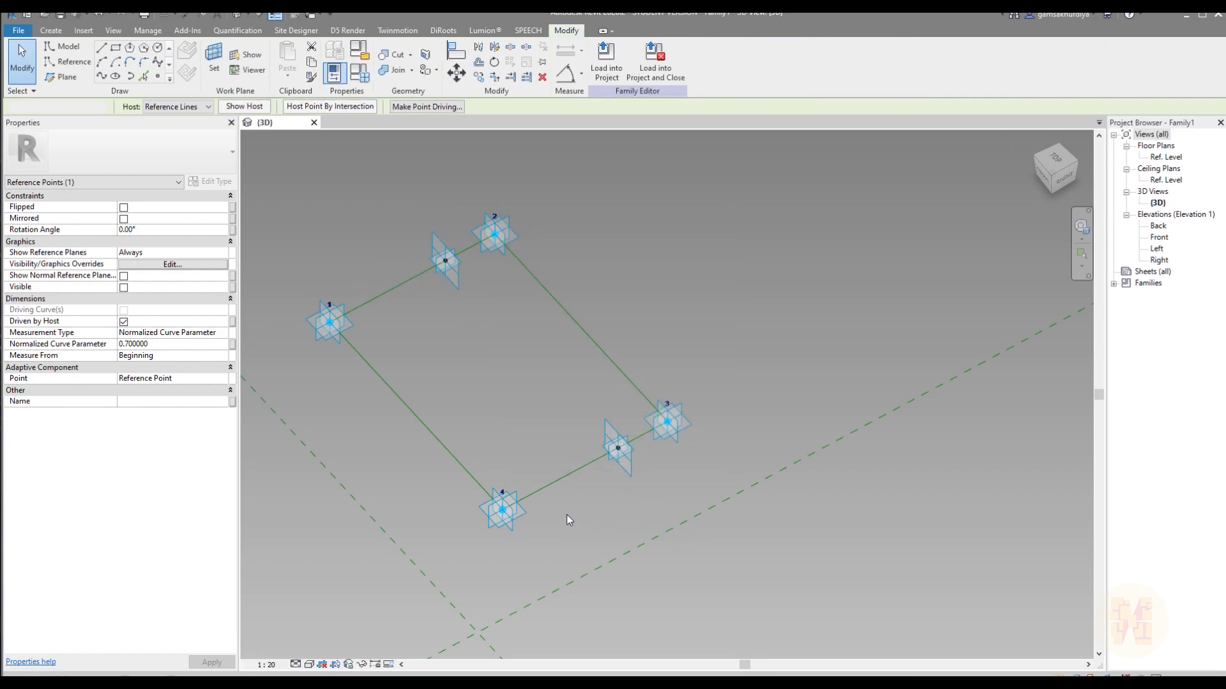
drag(566, 514, 632, 439)
click(231, 344)
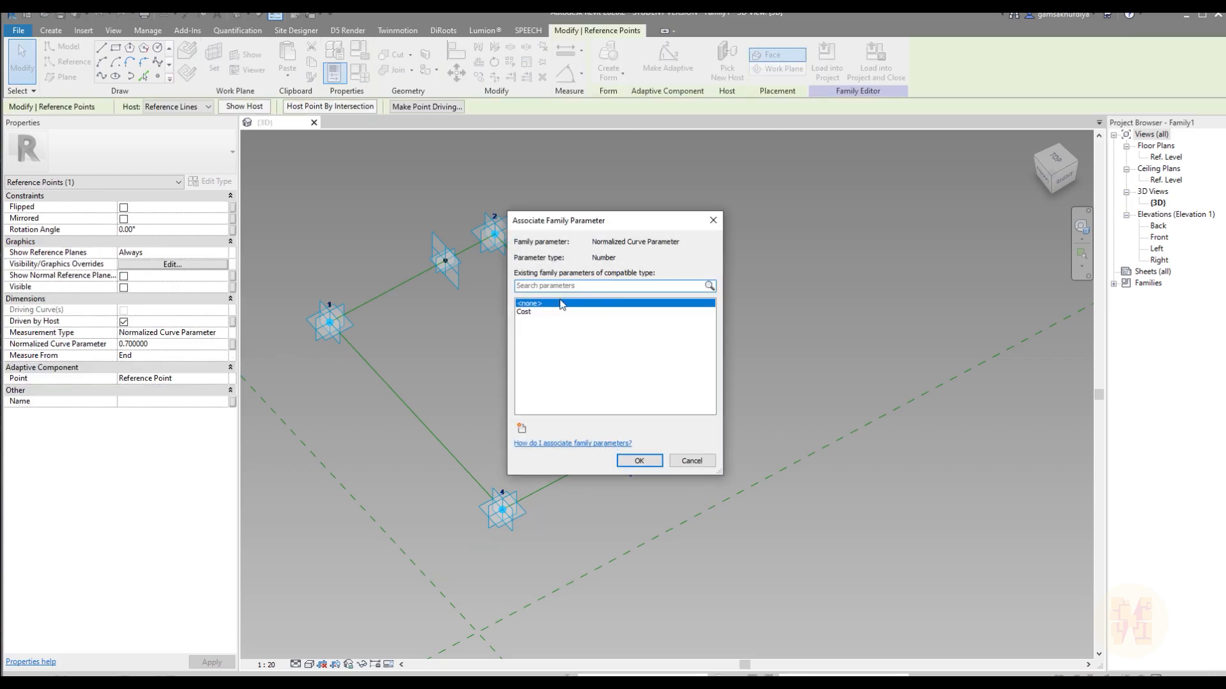
click(691, 461)
Step: Link the Normalized Curve Parameter of the hosted point on line 1–2 to a new type family parameter named top_point direction
click(443, 270)
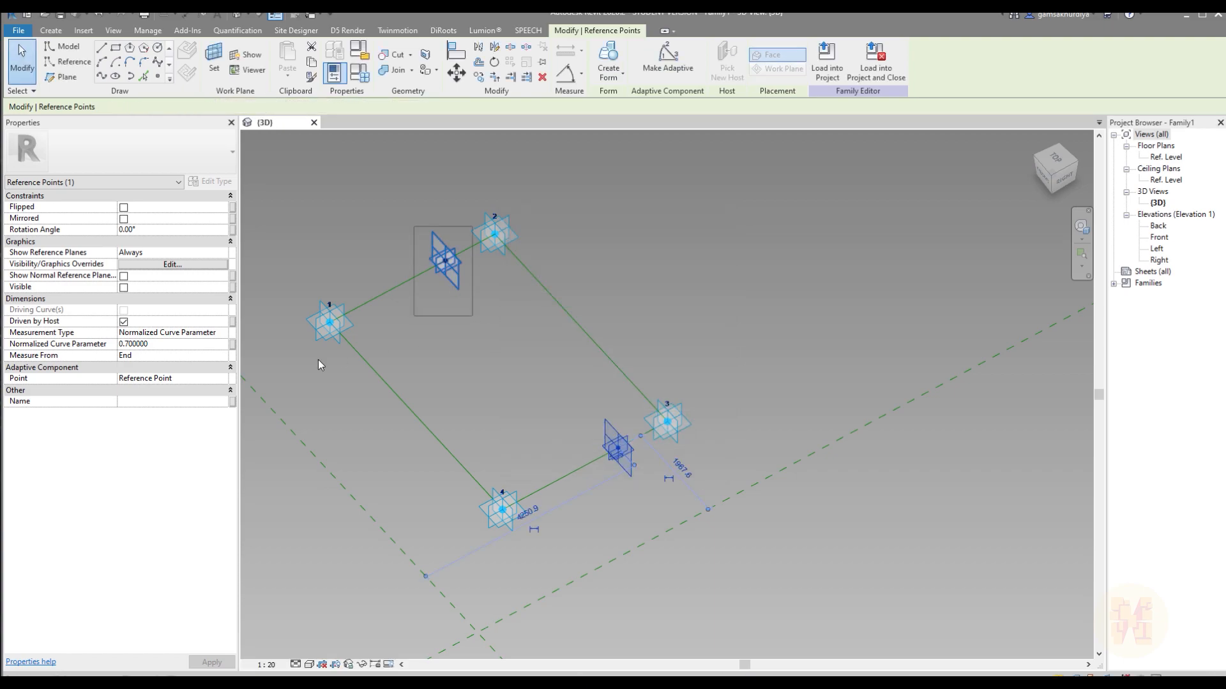
click(231, 345)
click(521, 428)
text(top_point direction)
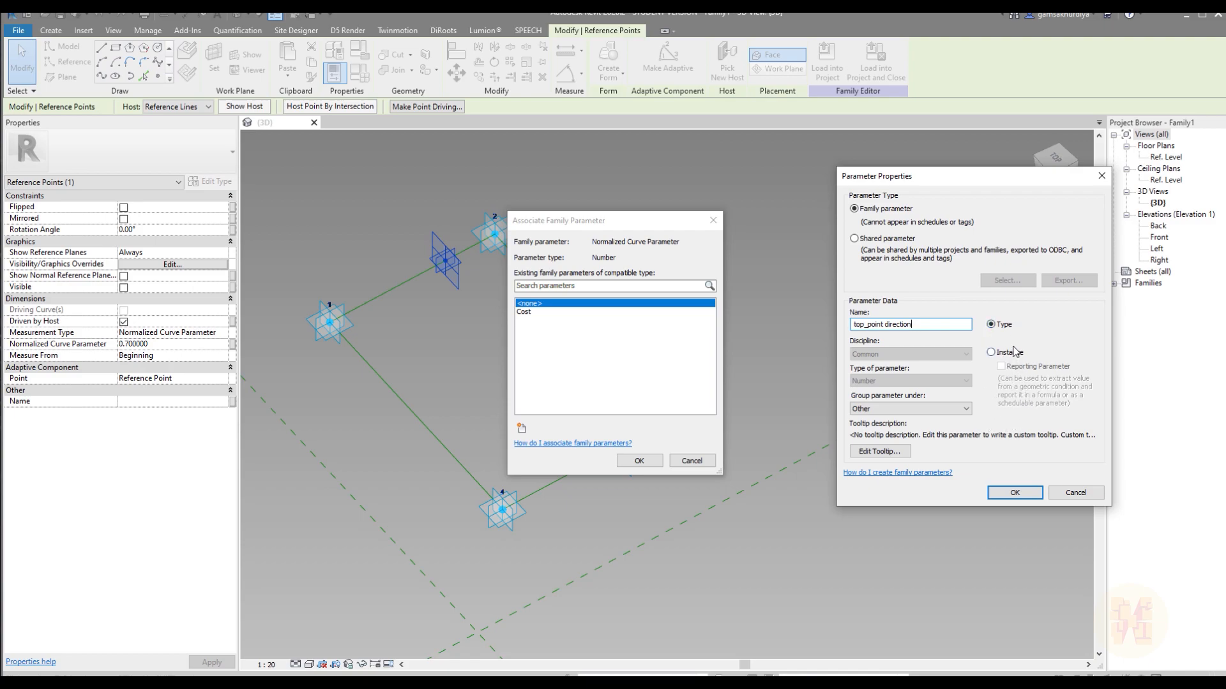
click(1013, 492)
click(639, 460)
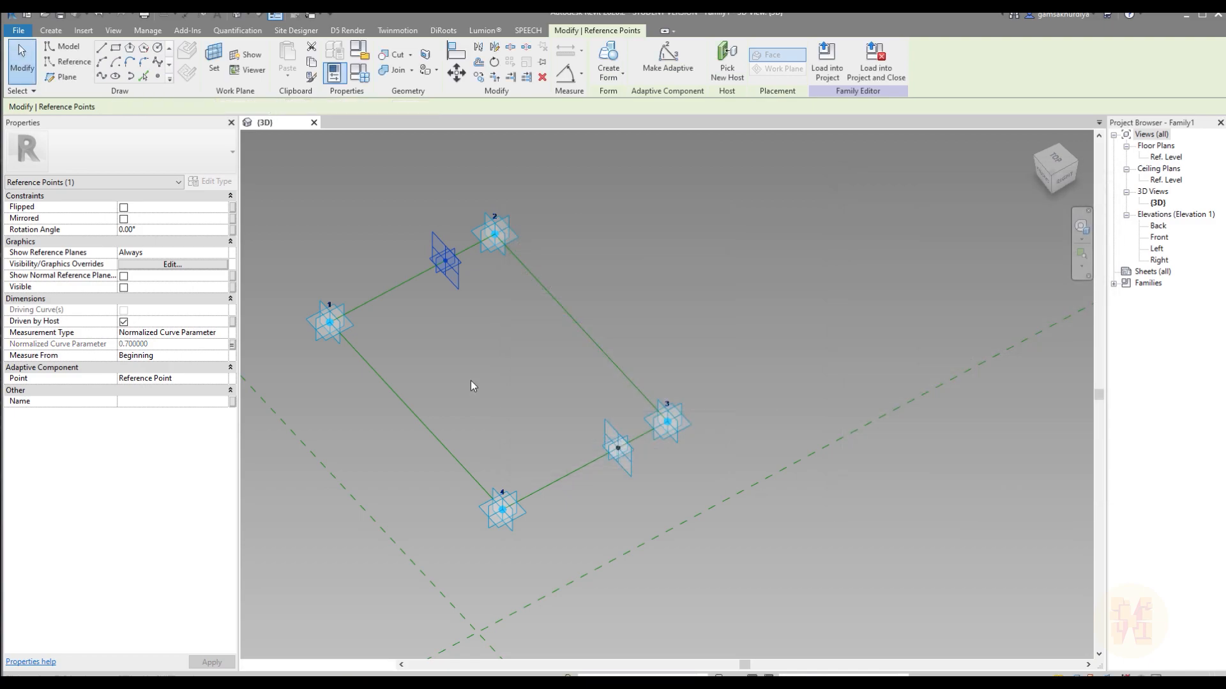
Step: Link the Normalized Curve Parameter of the hosted point on line 3–4 to a new type family parameter named Bot_point direction
click(617, 448)
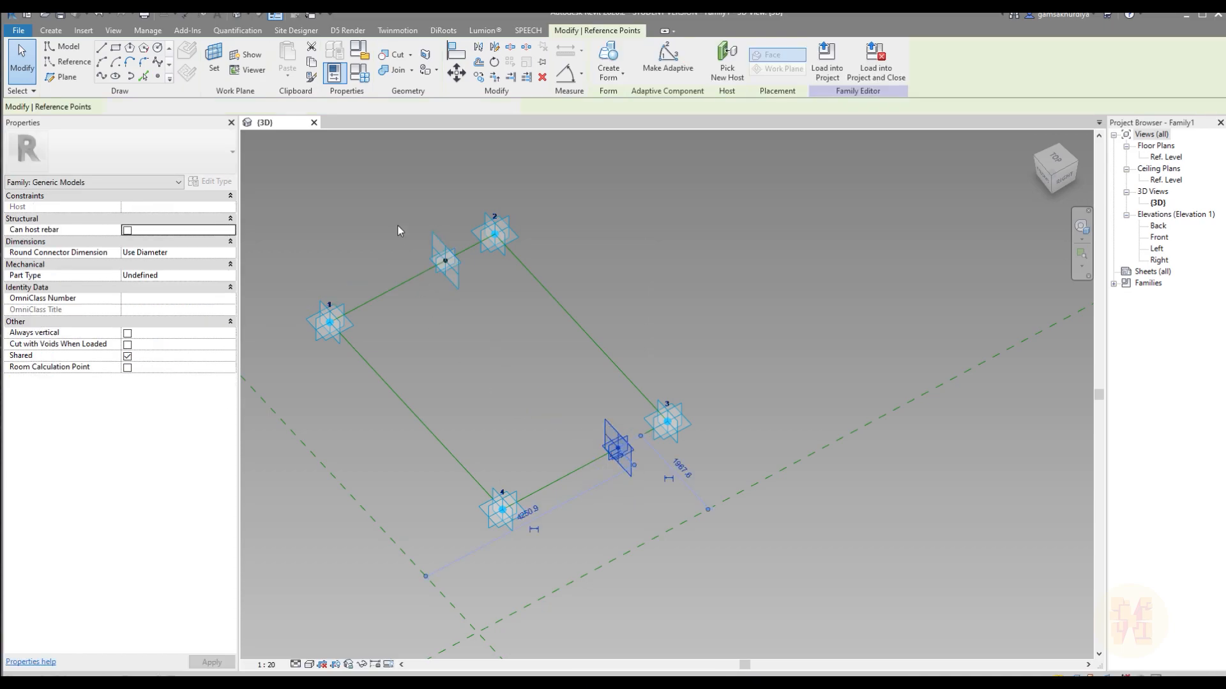
click(232, 345)
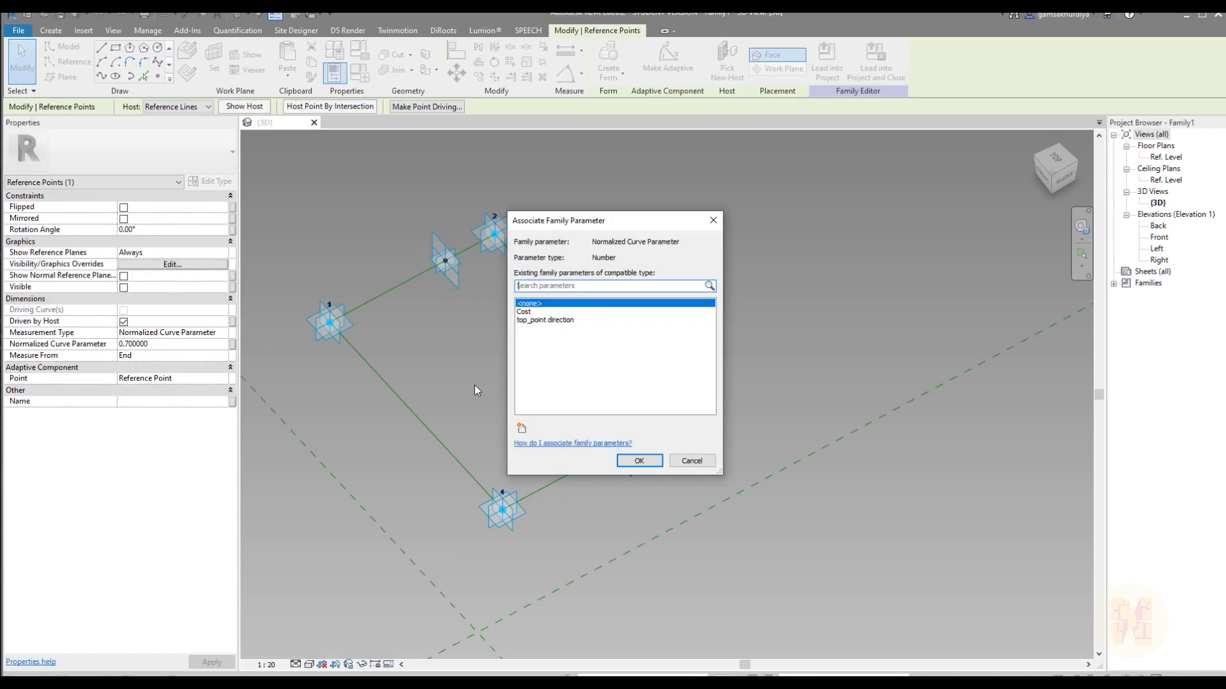
click(522, 427)
key(ctrl+v)
drag(864, 324, 834, 320)
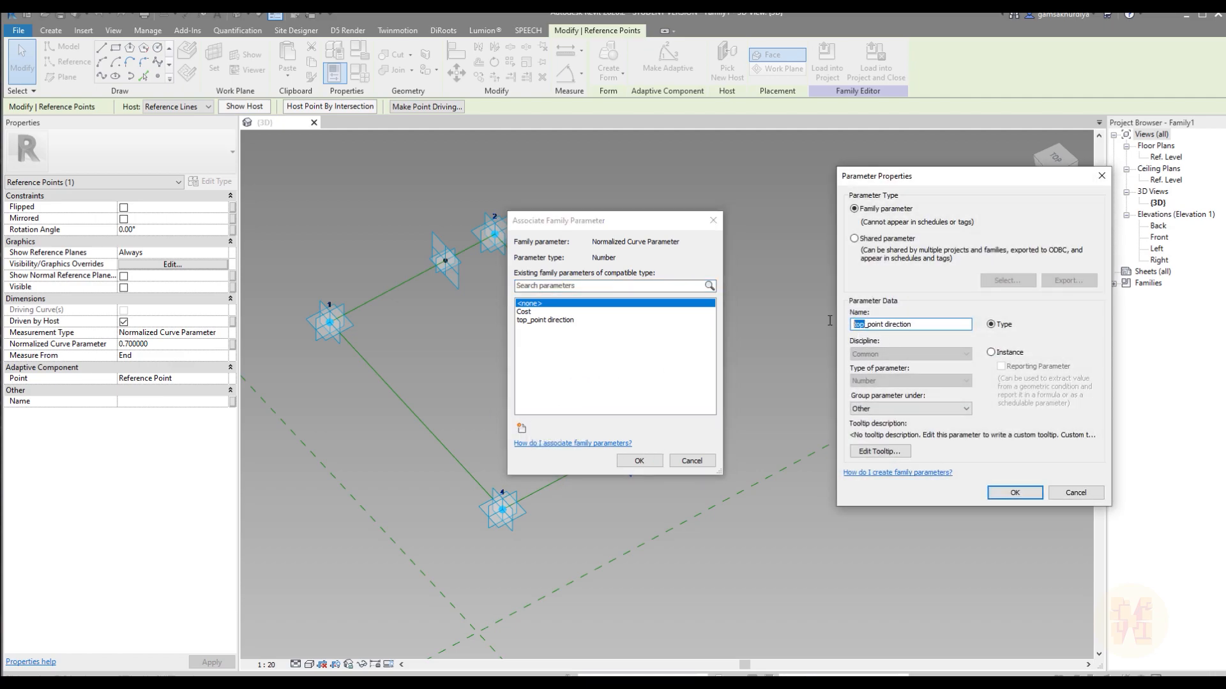
text(Bot)
click(1015, 492)
click(639, 460)
click(771, 371)
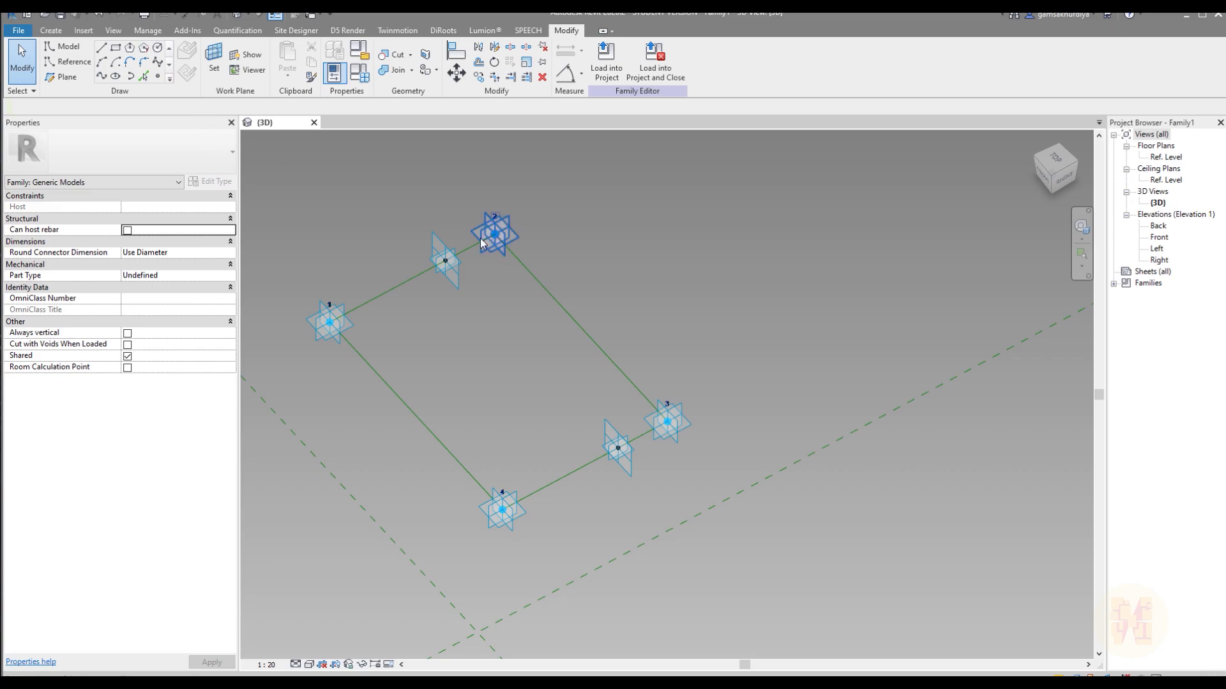
Step: Set the work plane to the horizontal reference plane of the hosted point on line 1–2 and place a new reference point on it
scroll(447, 262, up, 5)
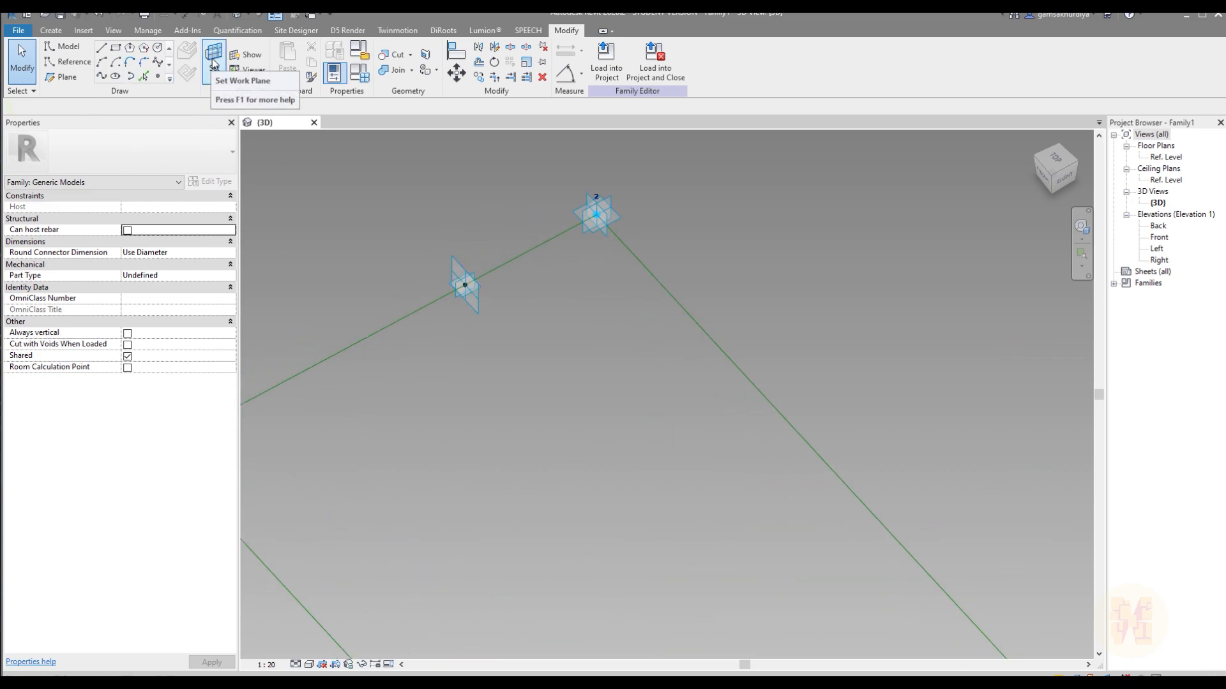
click(158, 78)
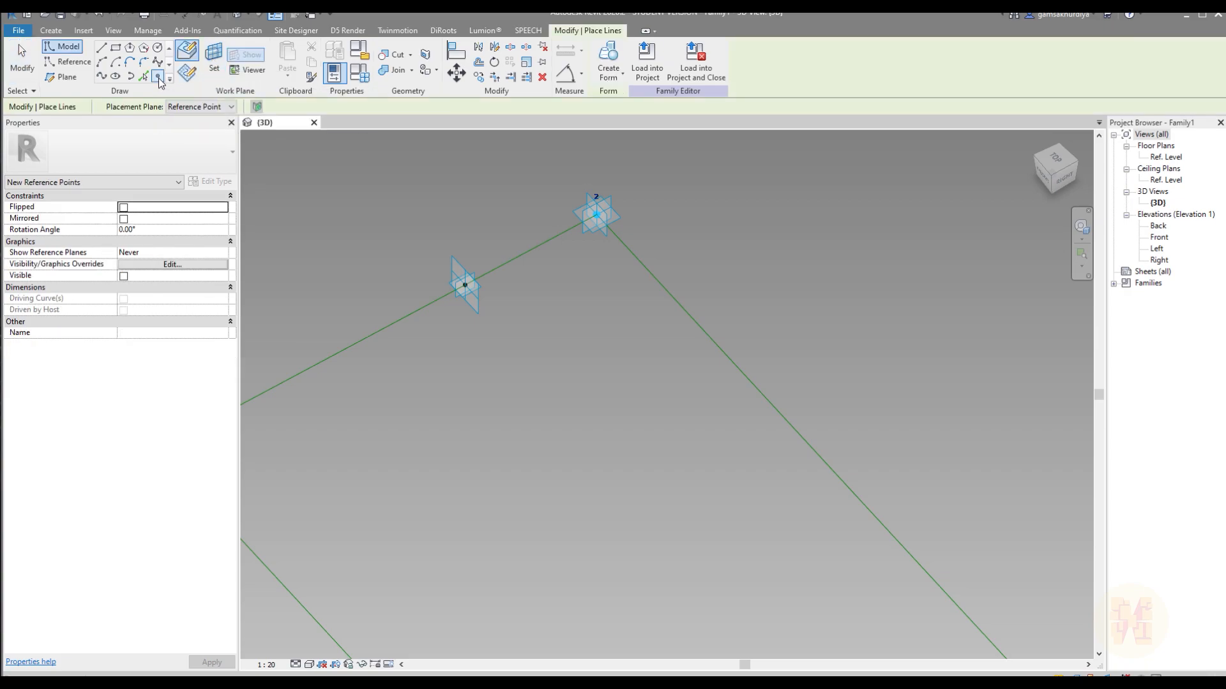
click(210, 67)
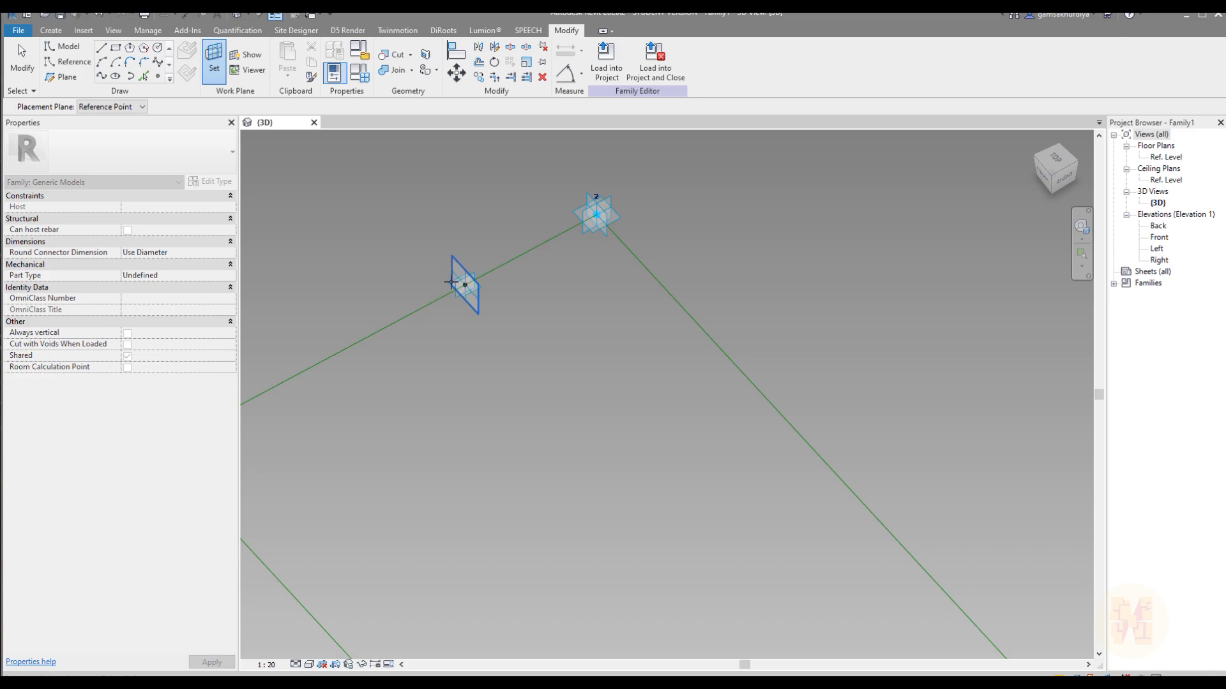
click(464, 286)
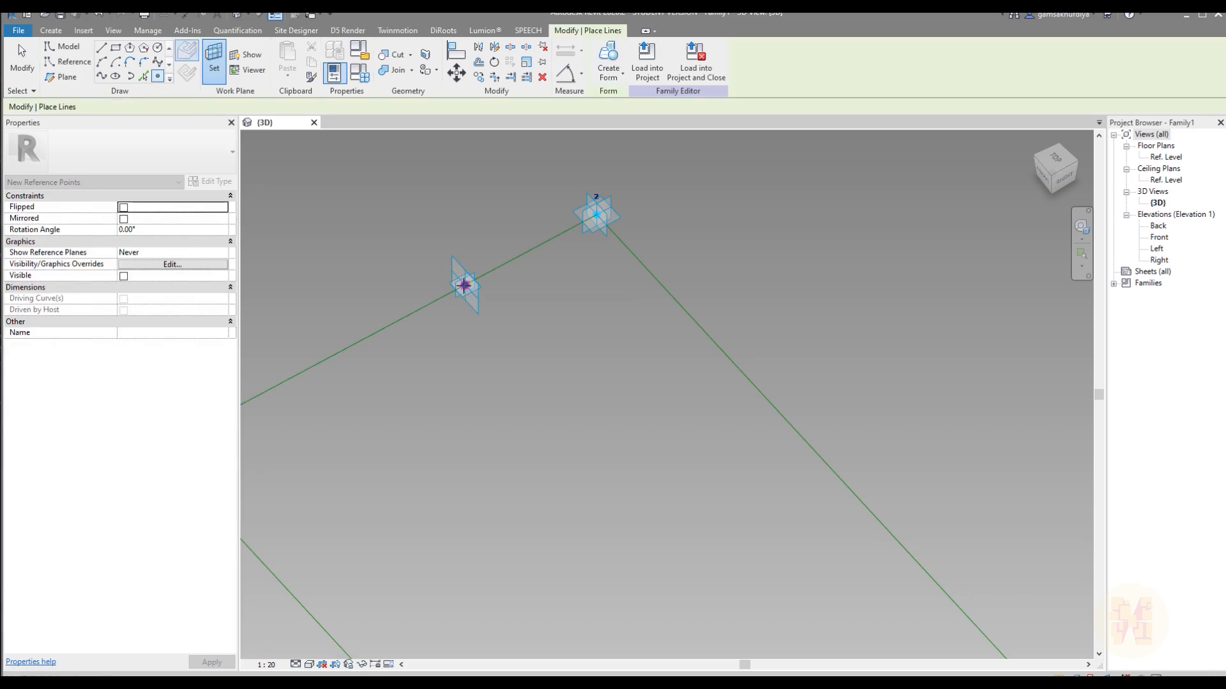
click(465, 286)
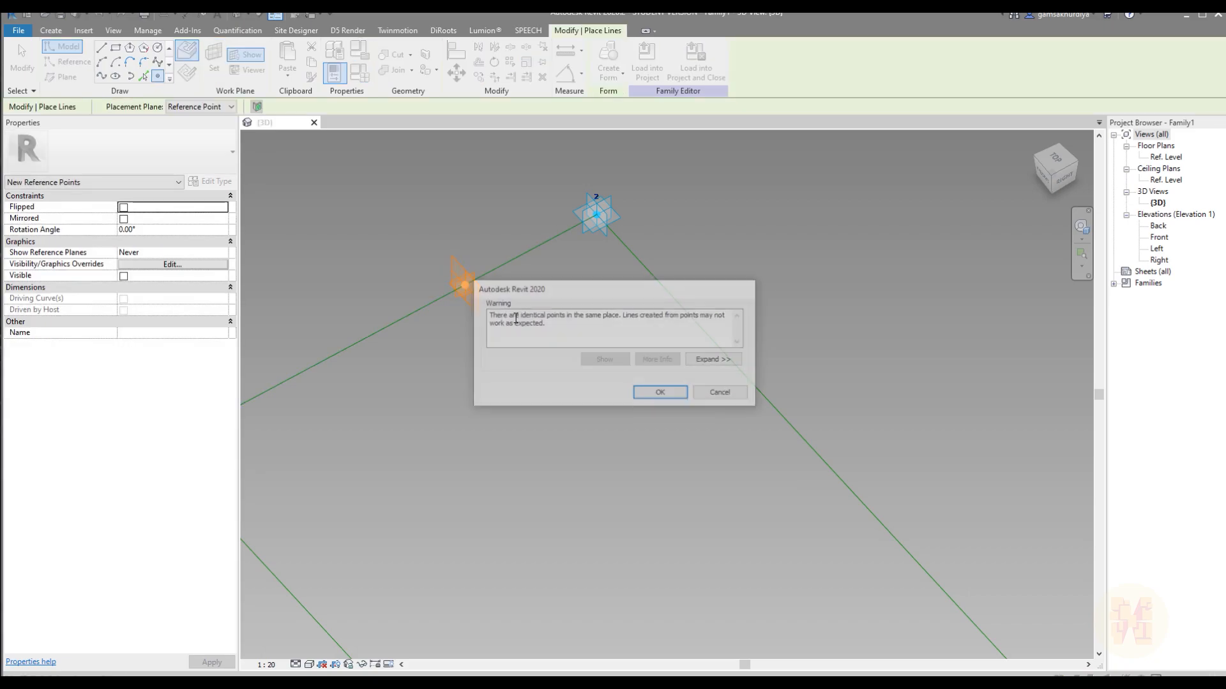
click(657, 391)
Step: Place a new reference point at the hosted point on line 3–4, using that point's reference plane as the work plane
scroll(551, 302, down, 3)
scroll(700, 441, up, 5)
key(Escape)
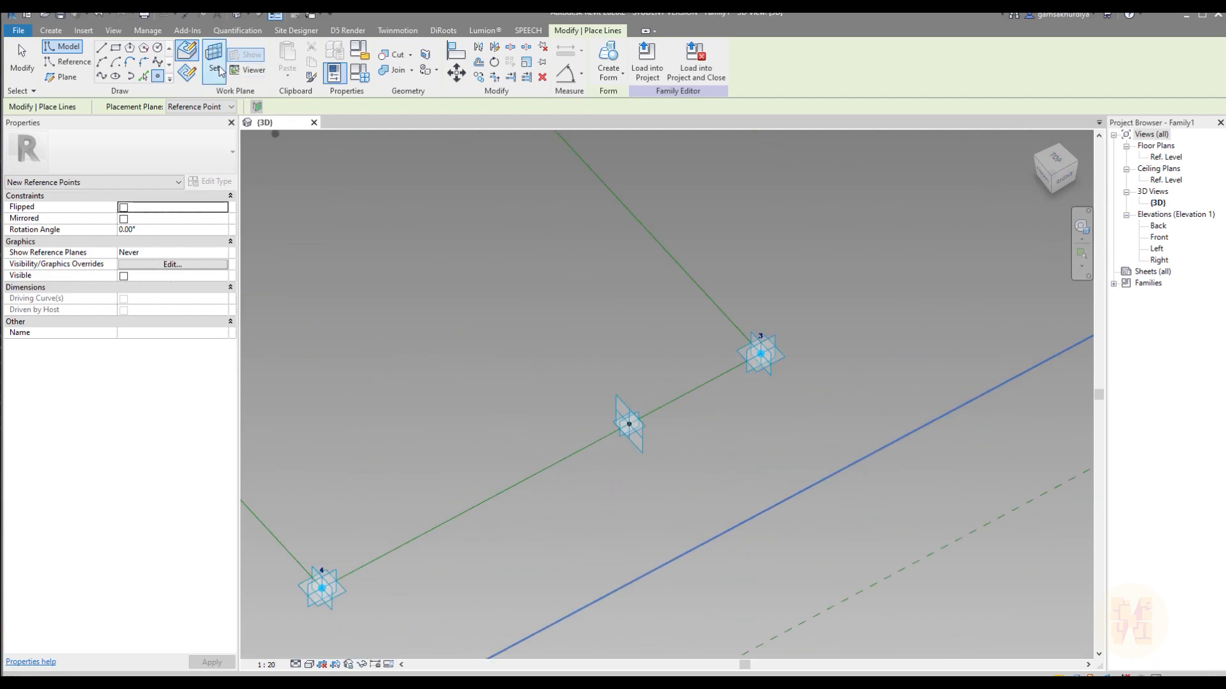
key(Escape)
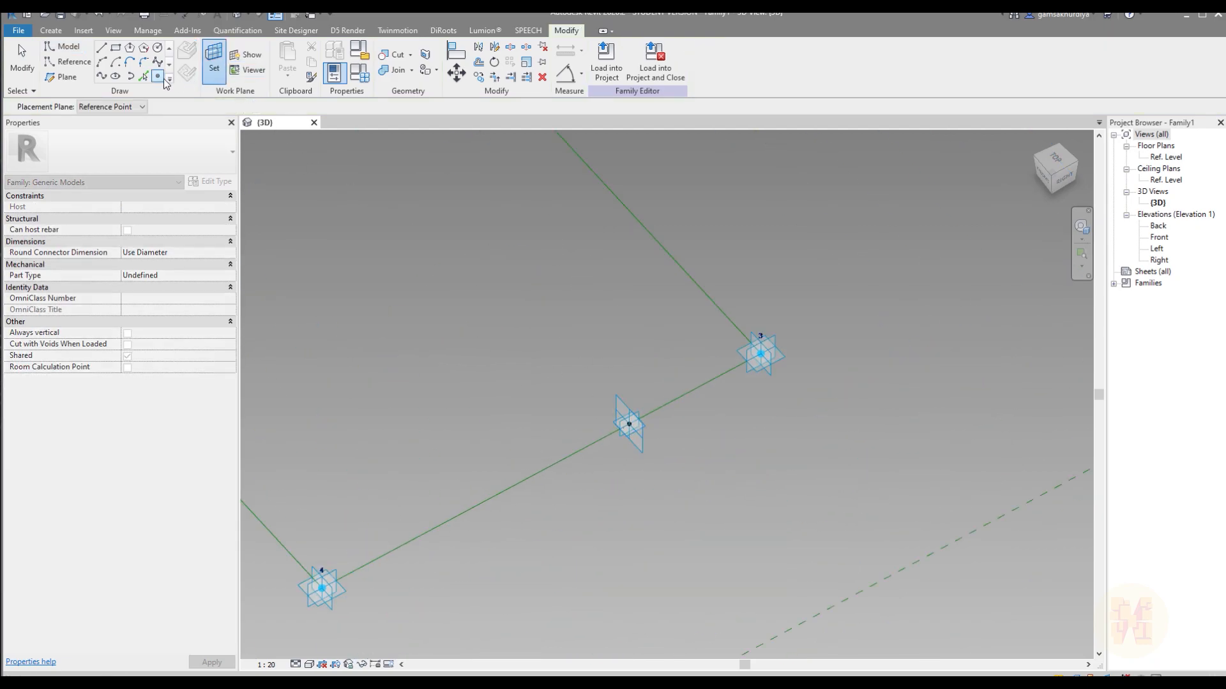
click(158, 77)
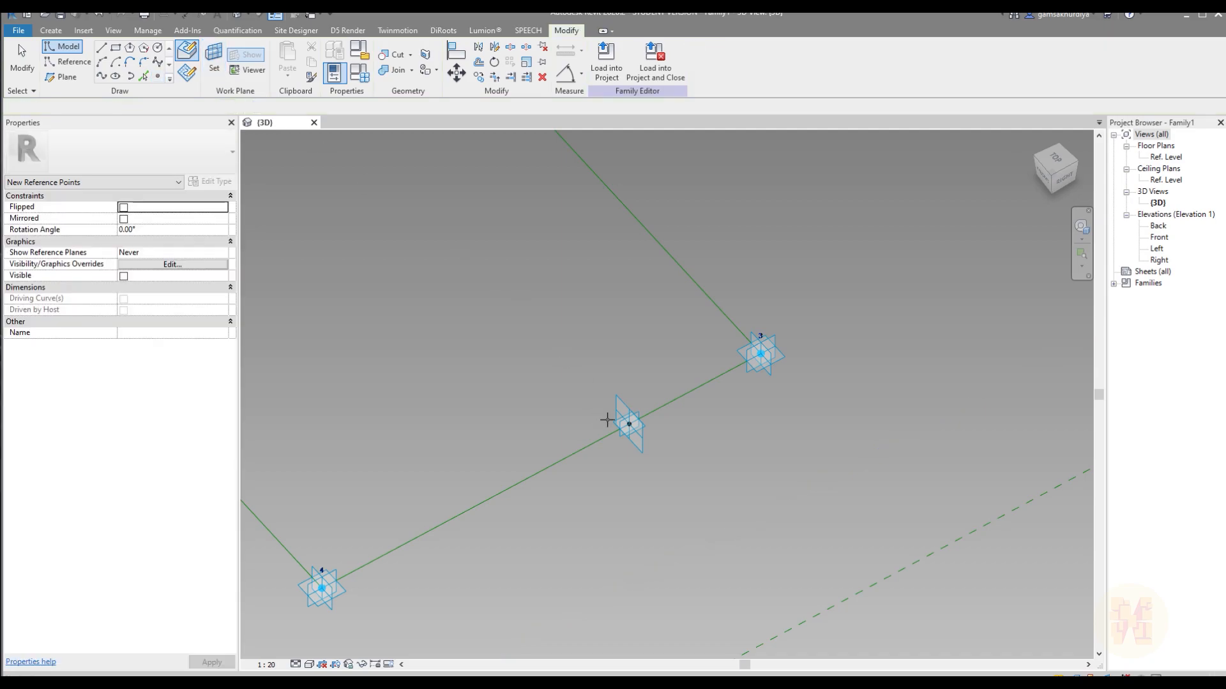
click(629, 423)
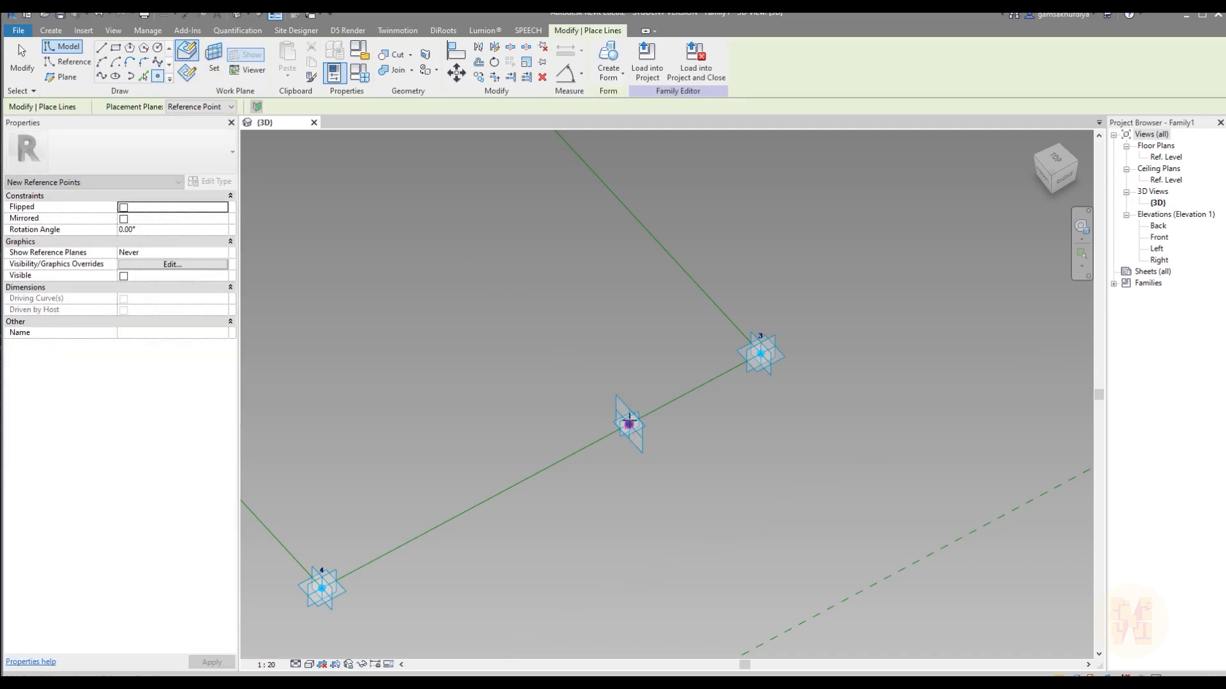
click(660, 392)
key(Escape)
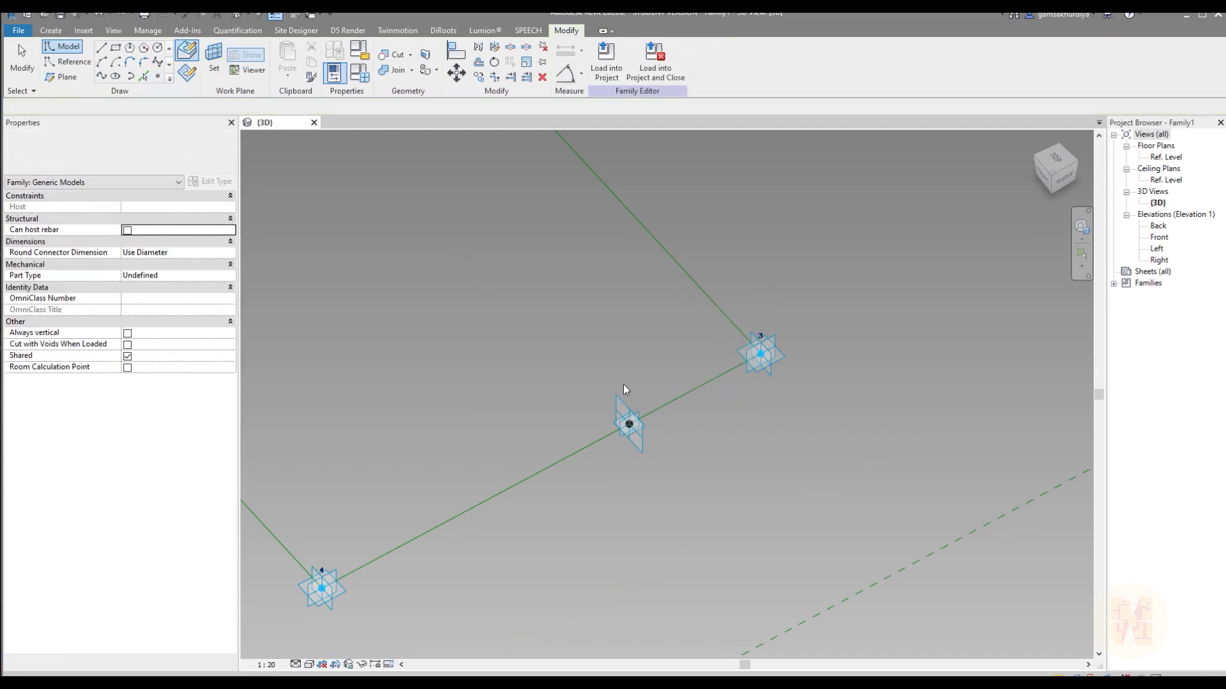
Step: Set the Offset of the new reference point at the hosted point on line 1–2 to 500
scroll(575, 332, down, 5)
scroll(504, 259, up, 5)
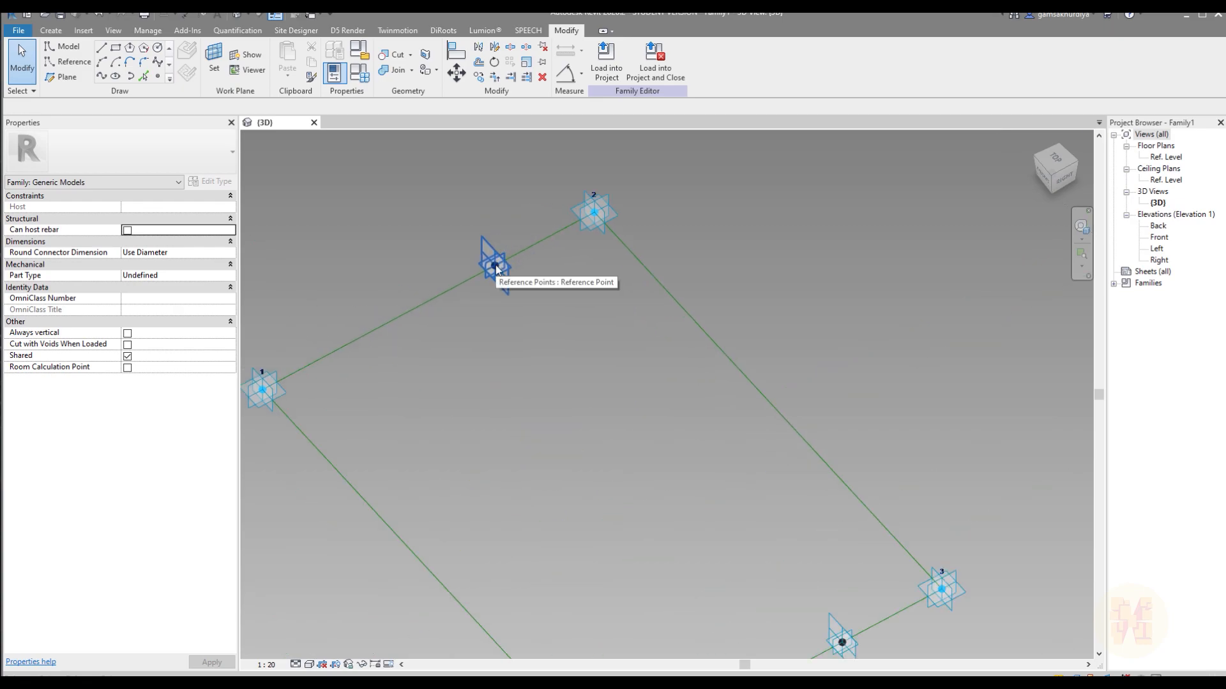
click(496, 269)
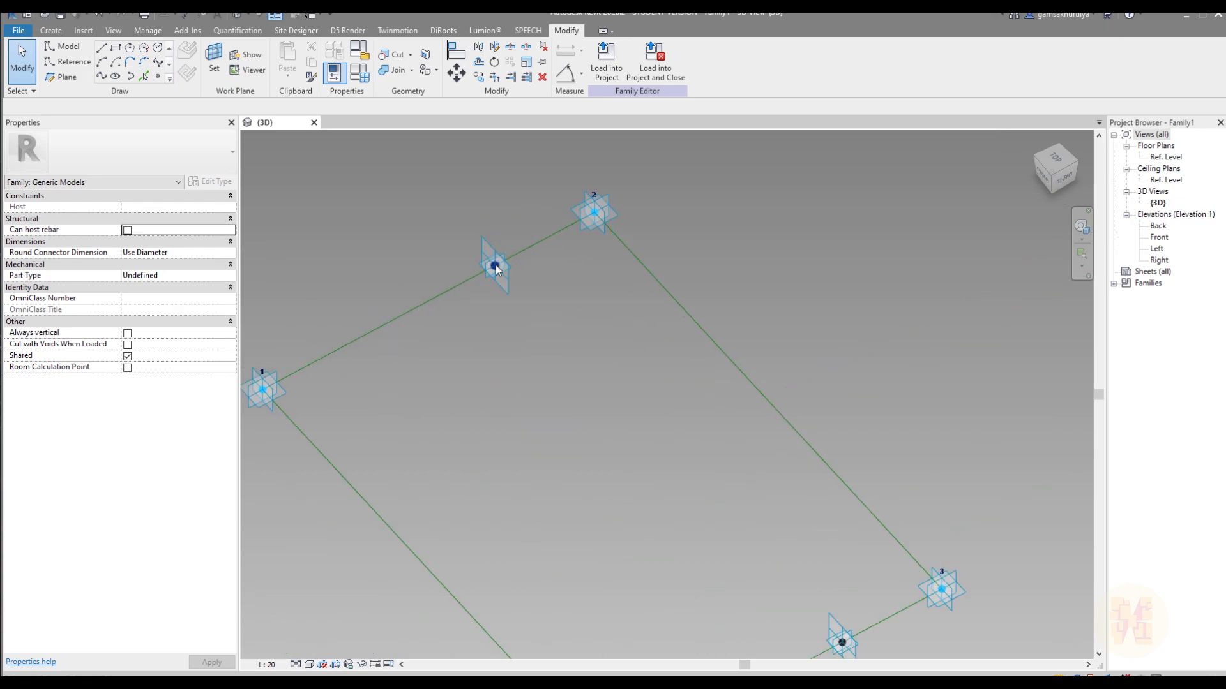
click(154, 332)
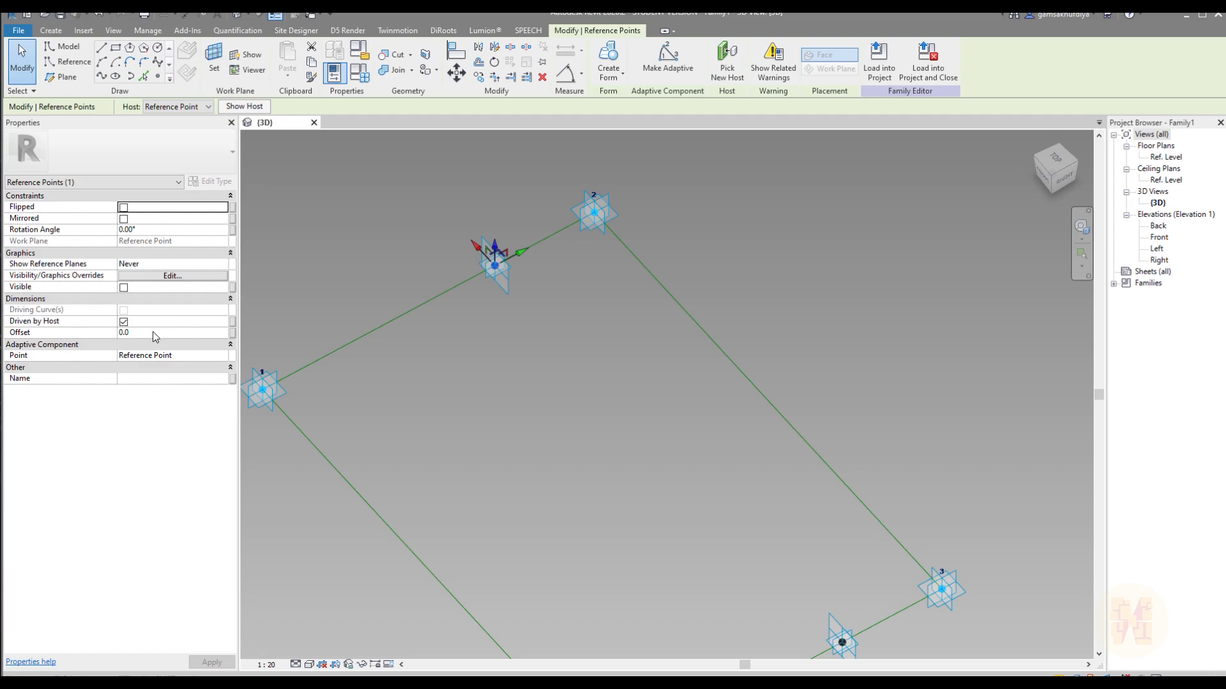
text(500)
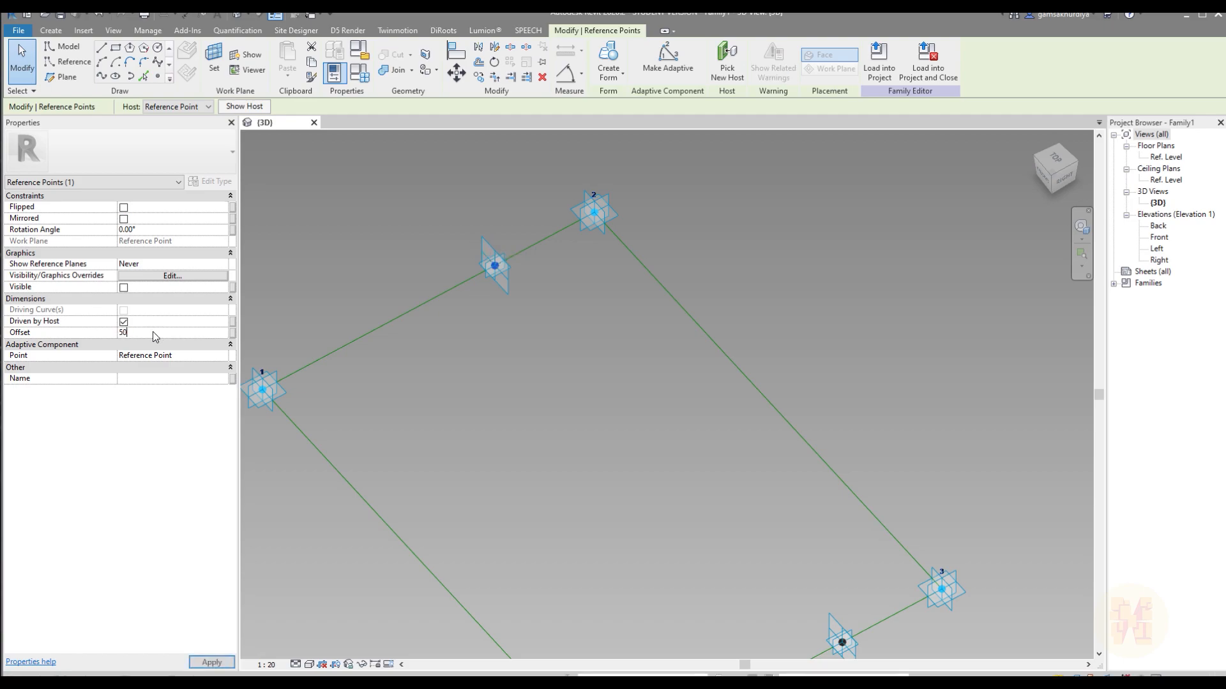
scroll(645, 522, down, 2)
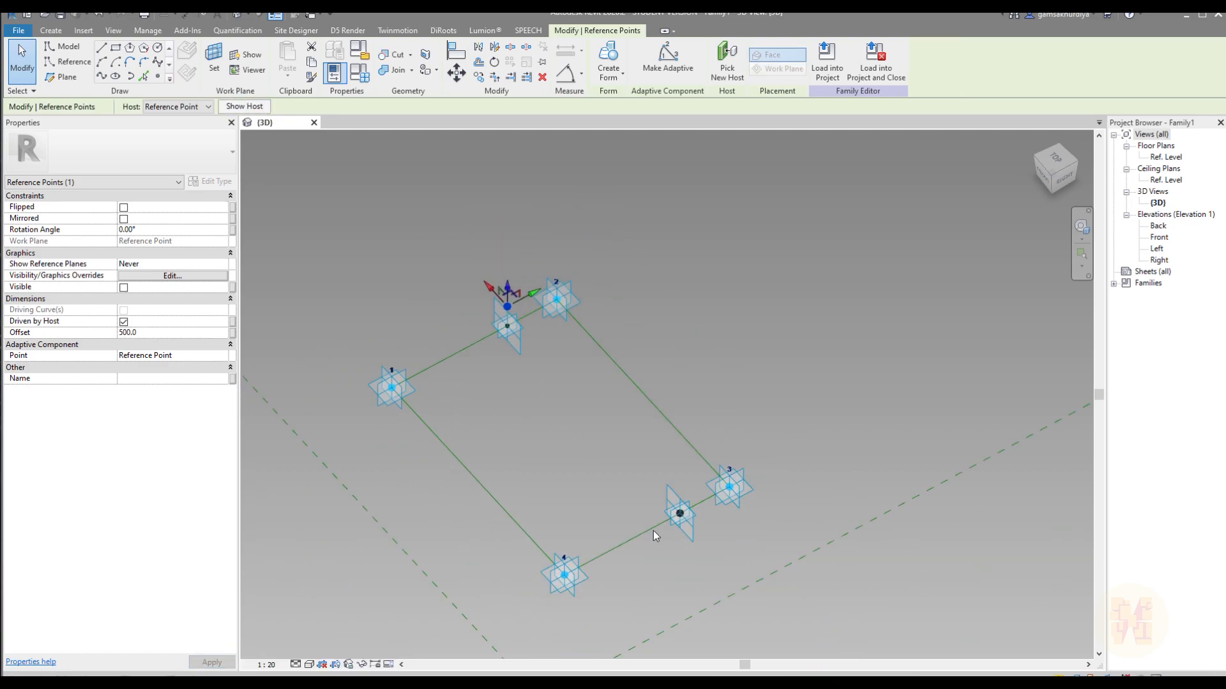
Step: Set the Offset of the new reference point at the hosted point on line 3–4 to 500
scroll(697, 508, up, 4)
key(ctrl+z)
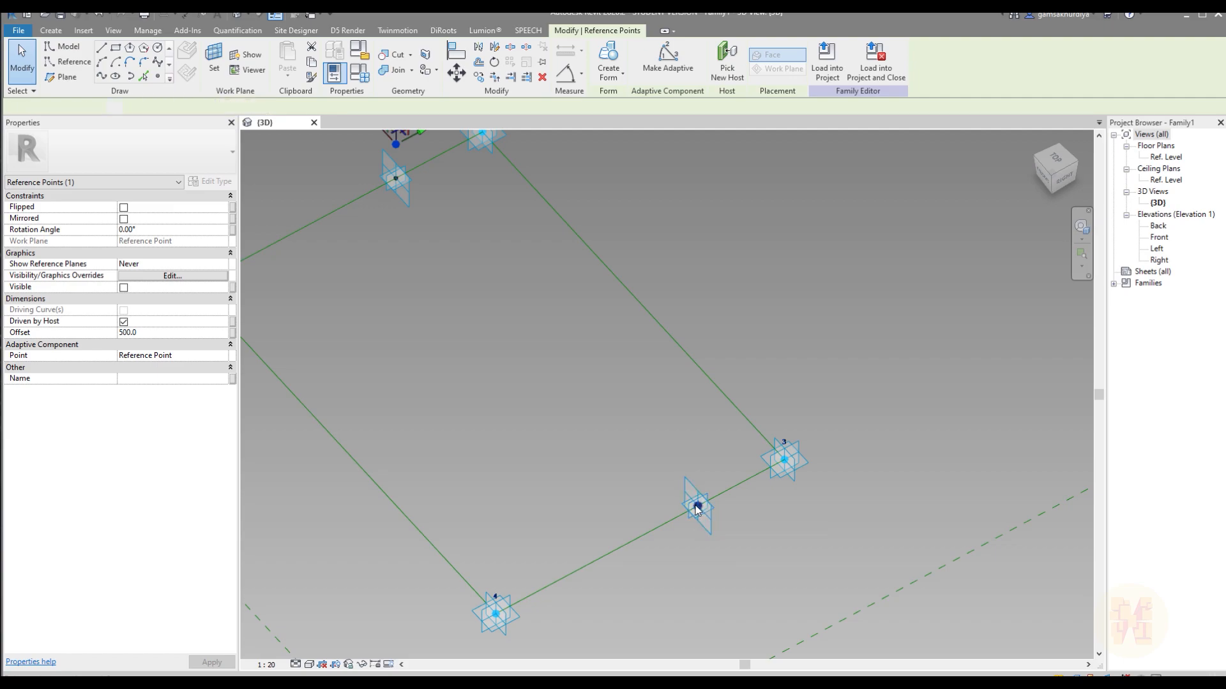
click(143, 335)
text(500)
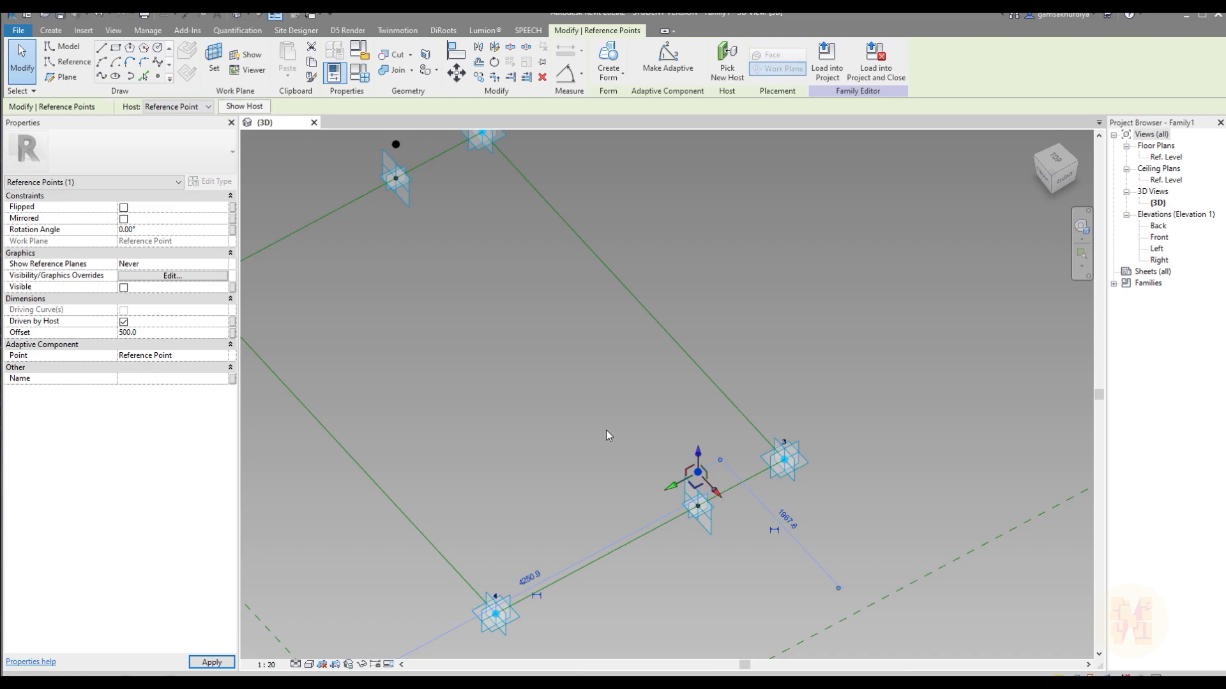
click(606, 431)
Step: Link the Offset of the raised reference point above line 1–2 to a new type family parameter named top_offset point
middle_drag(521, 285, 526, 392)
scroll(619, 363, down, 2)
scroll(523, 296, up, 2)
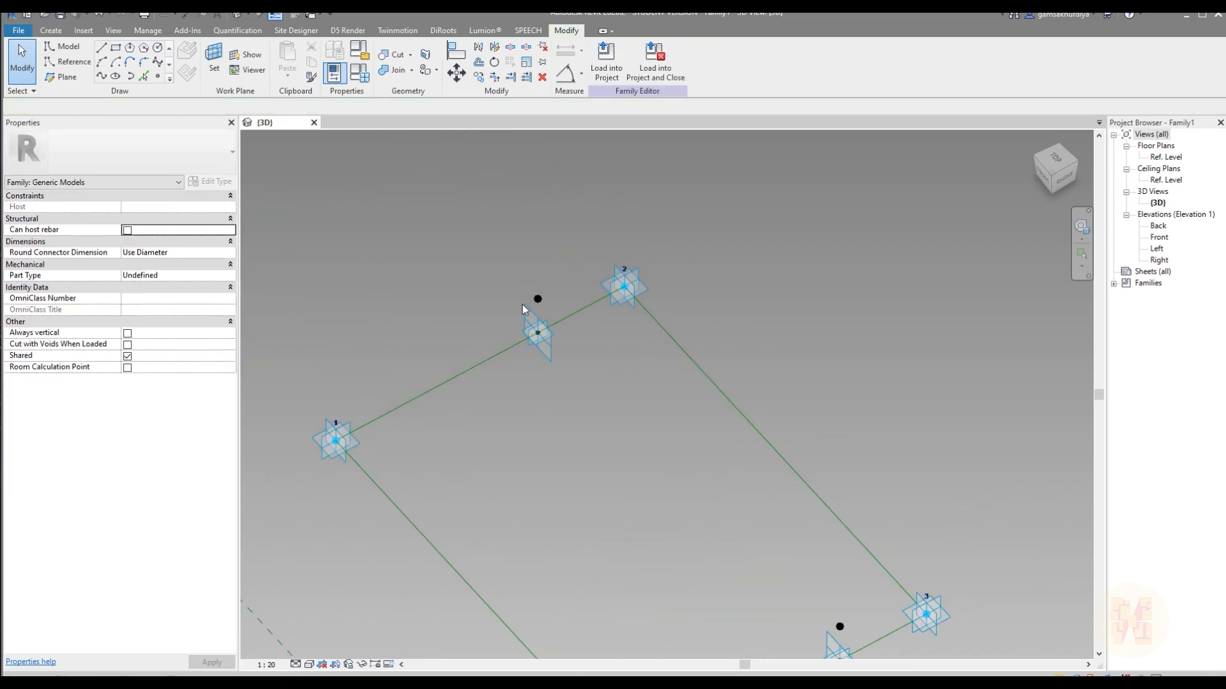
click(538, 300)
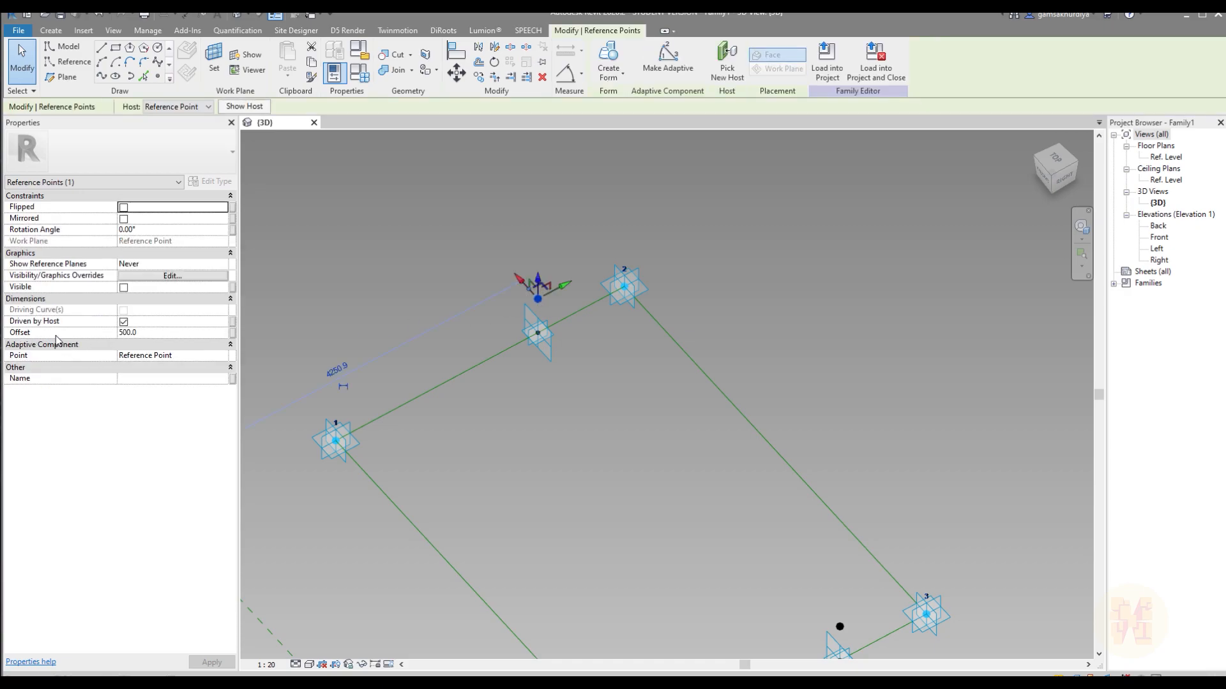
click(233, 341)
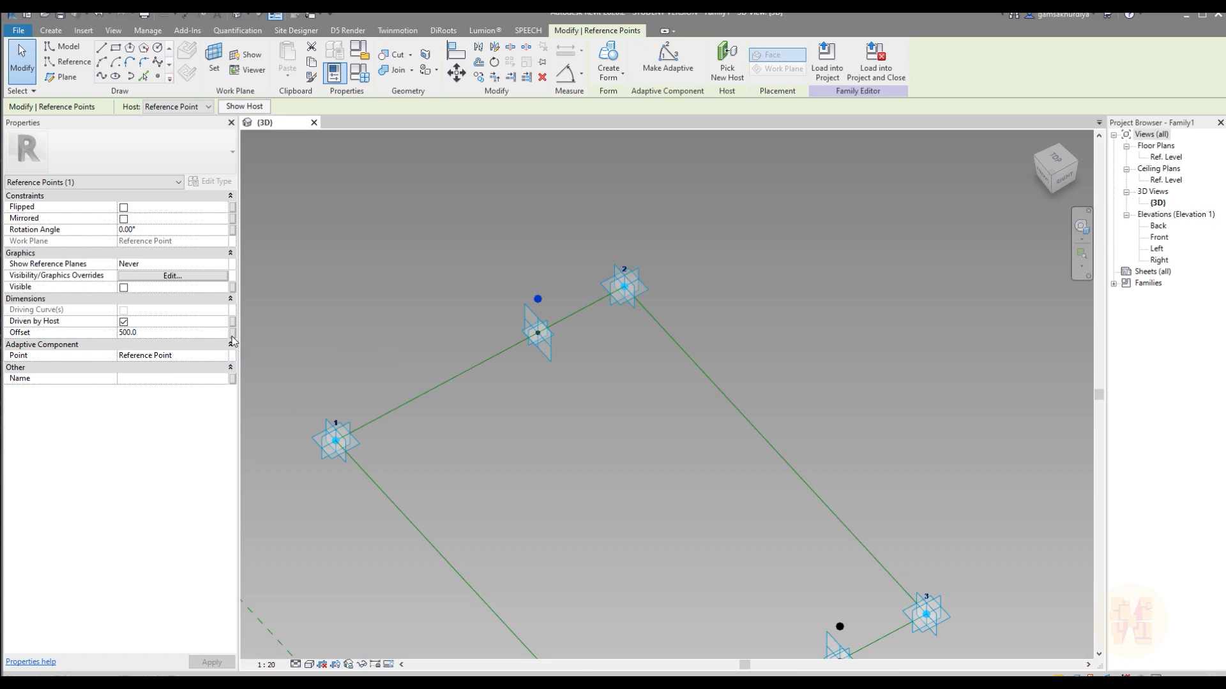
click(522, 428)
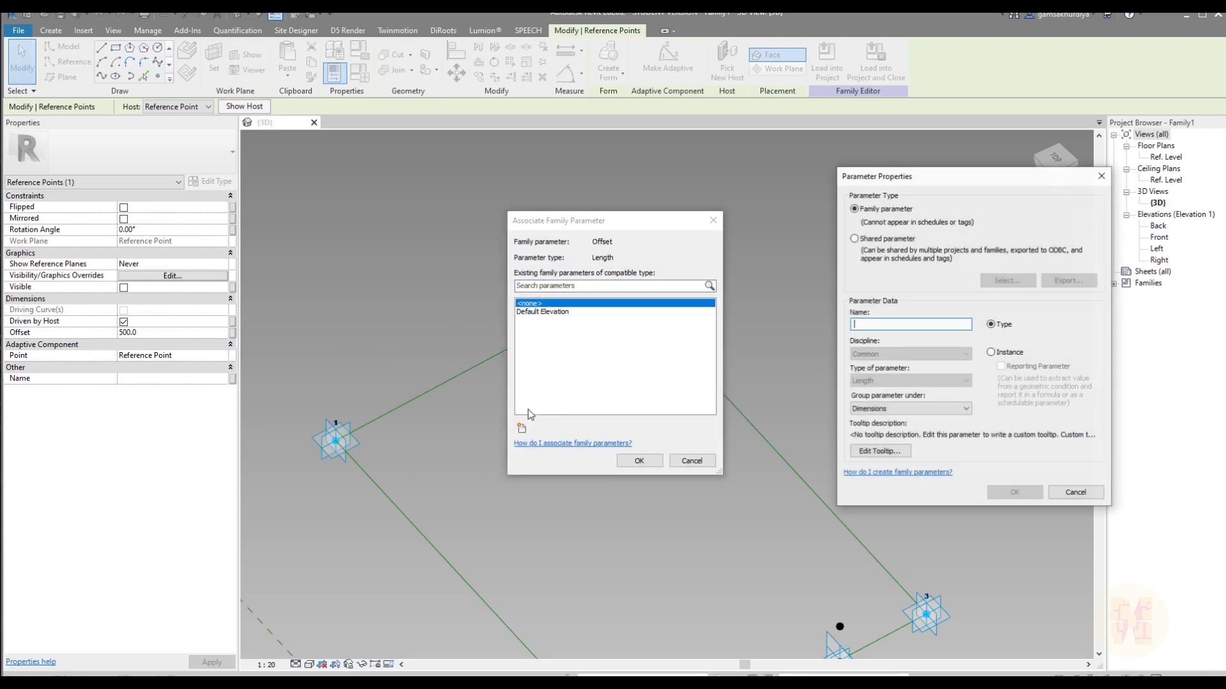
text(top_point direction)
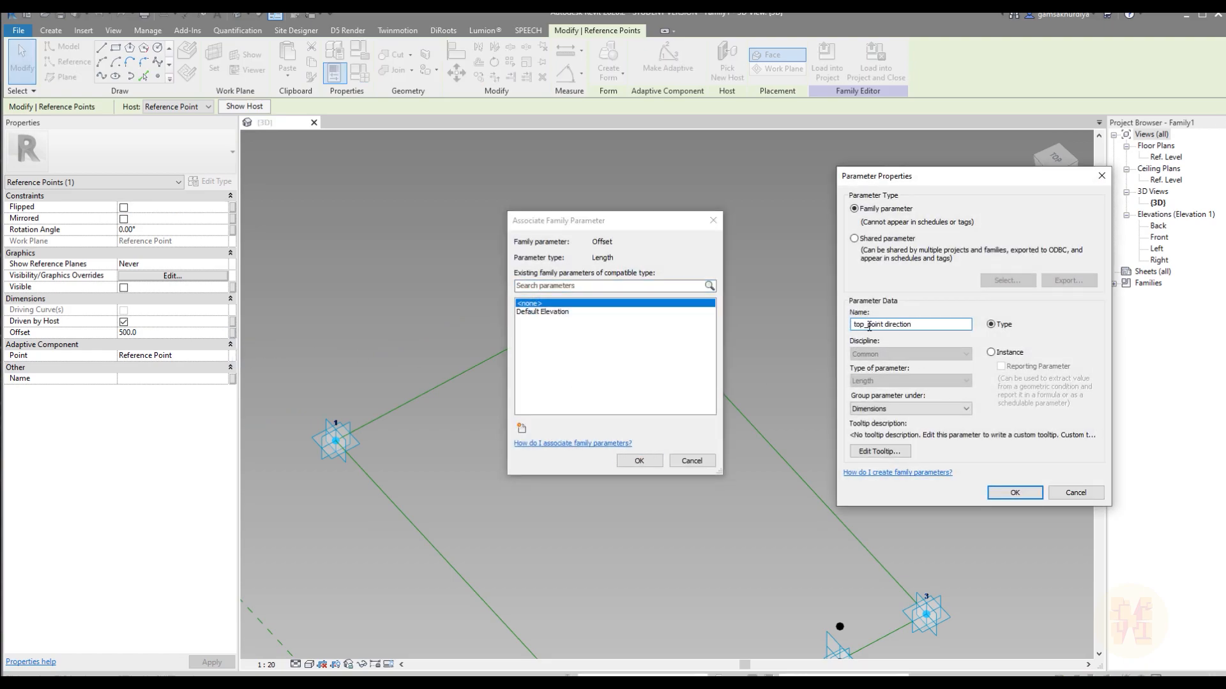
text(offset)
drag(904, 324, 807, 317)
key(ctrl+c)
key(BackSpace)
click(1011, 495)
click(646, 459)
Step: Link the Offset of the raised reference point above line 3–4 to a new type family parameter named Bot_offset point
scroll(737, 358, down, 2)
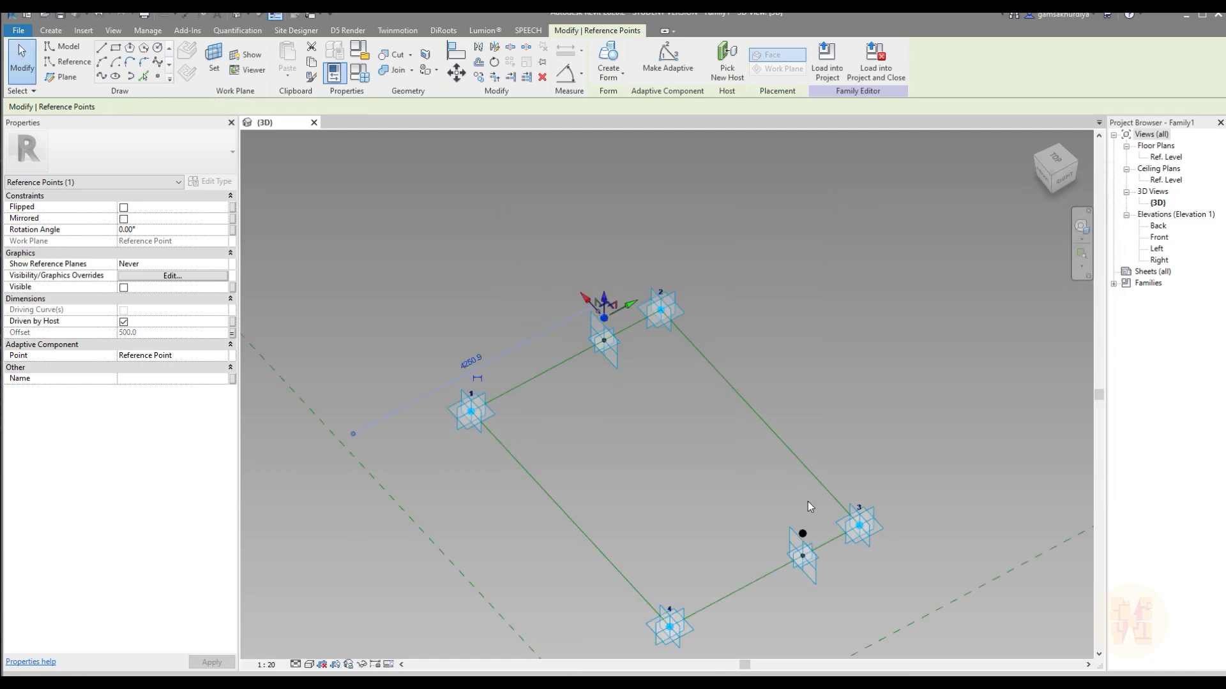
scroll(856, 535, up, 2)
drag(722, 485, 781, 540)
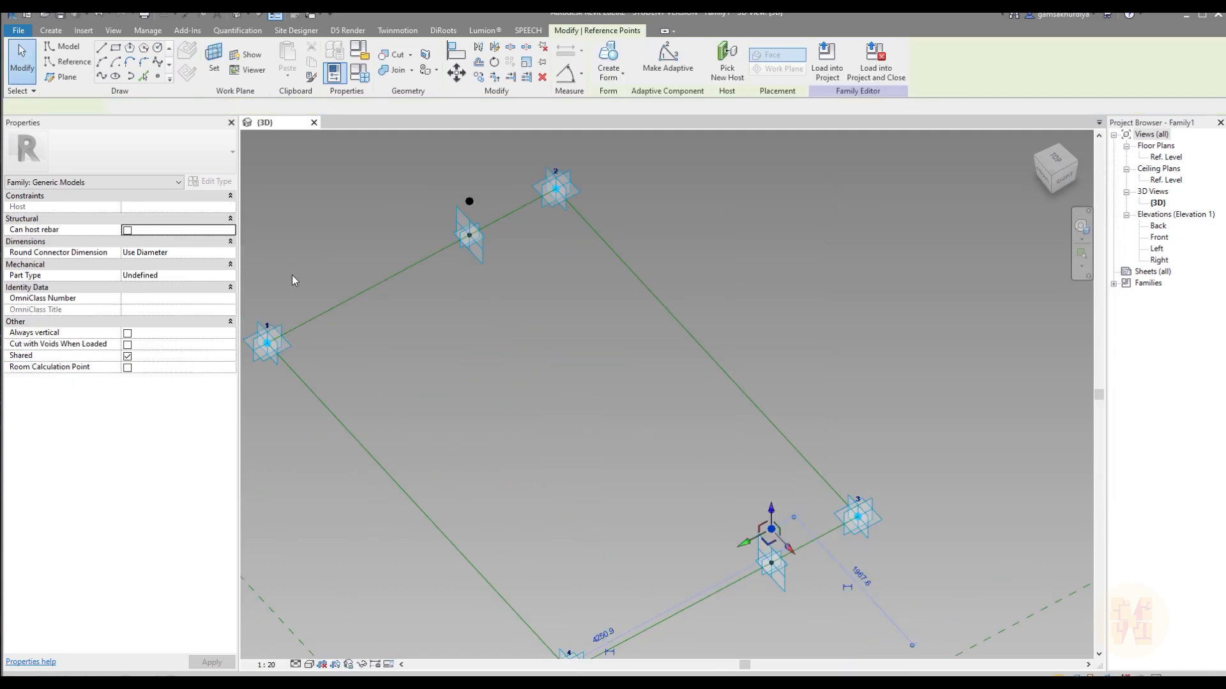
click(231, 333)
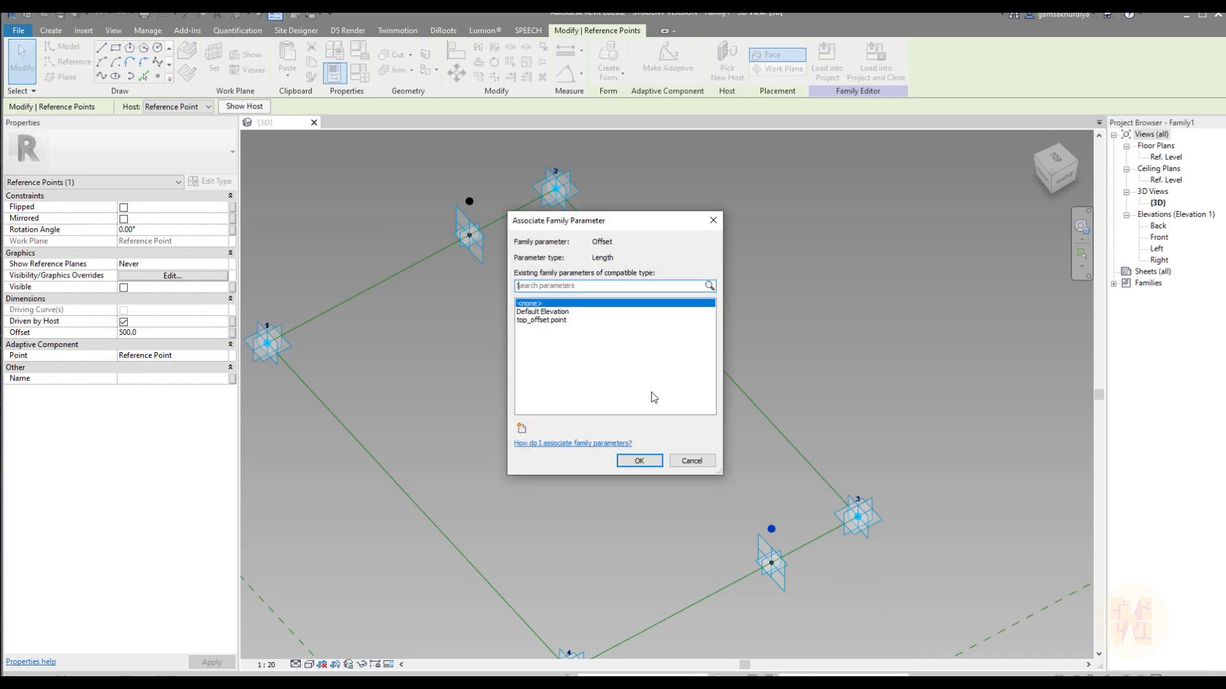
click(522, 428)
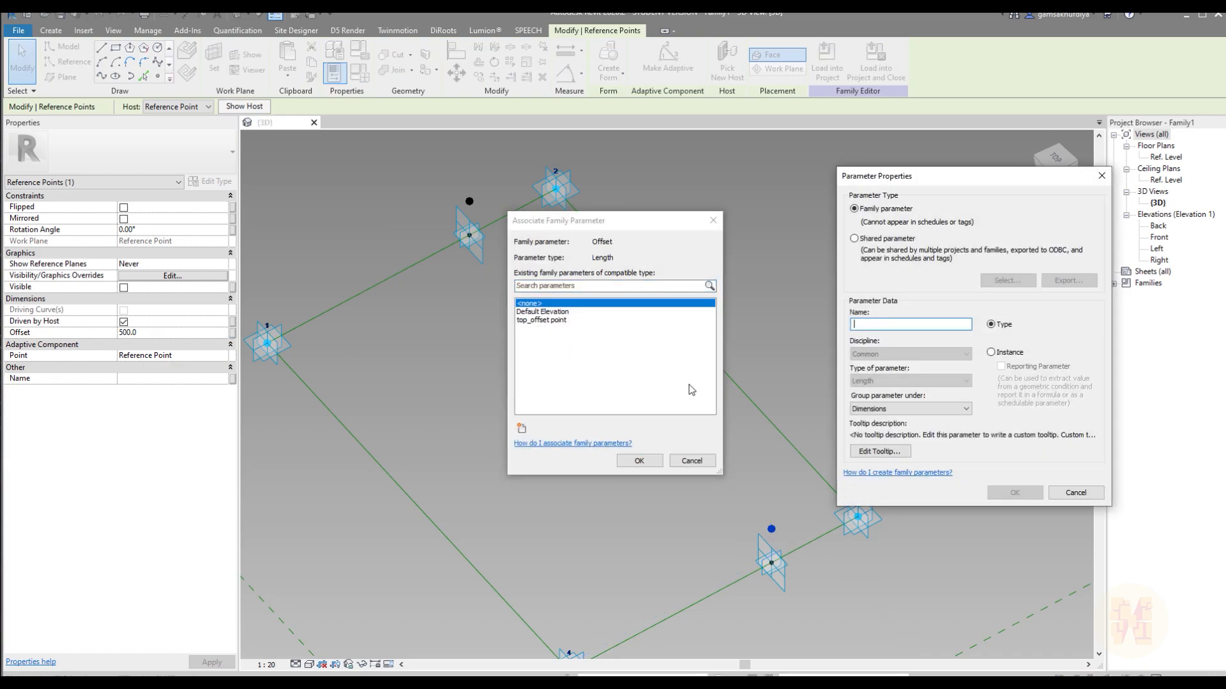
key(ctrl+v)
drag(865, 324, 798, 322)
text(bot)
click(1014, 492)
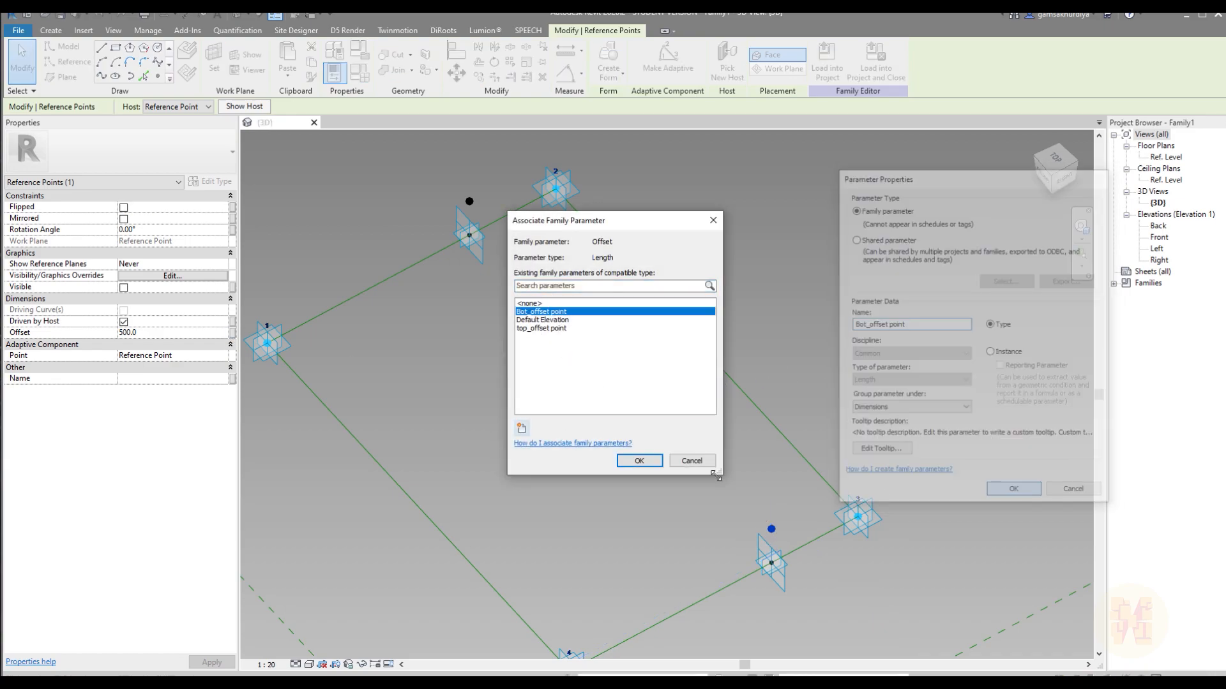
click(639, 460)
Step: Check which parameter drives the Offset of the raised point above line 1–2 and review the parameter list in Family Types
drag(445, 179, 476, 215)
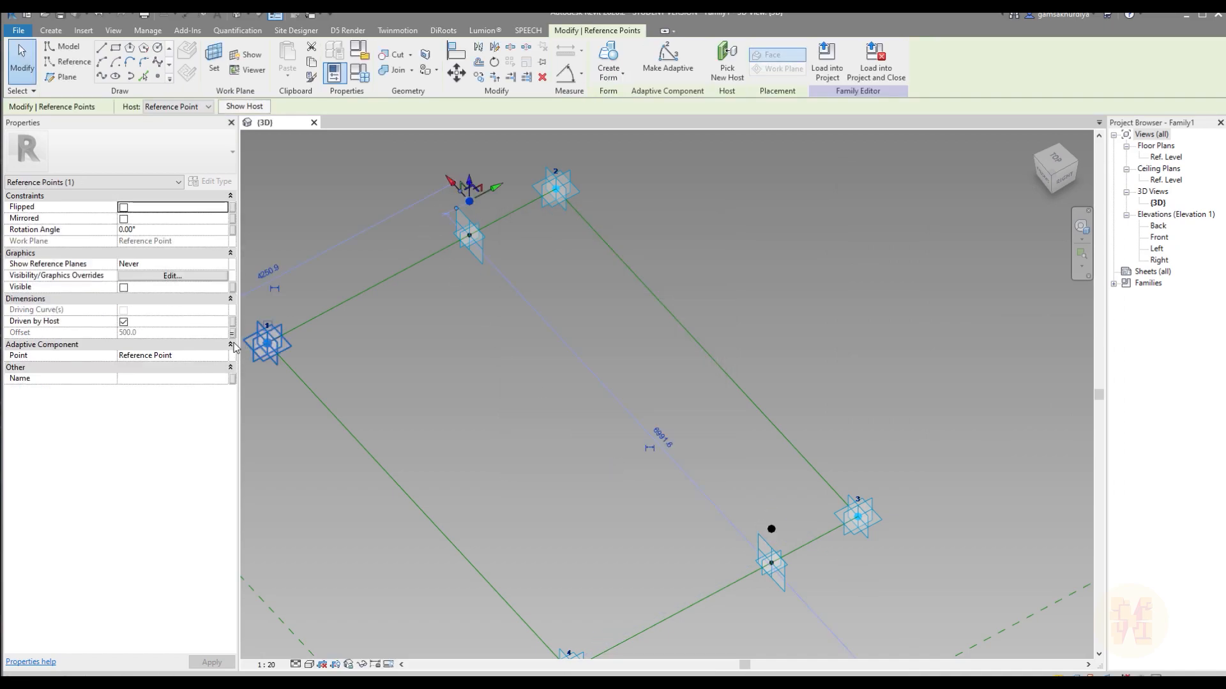
click(232, 333)
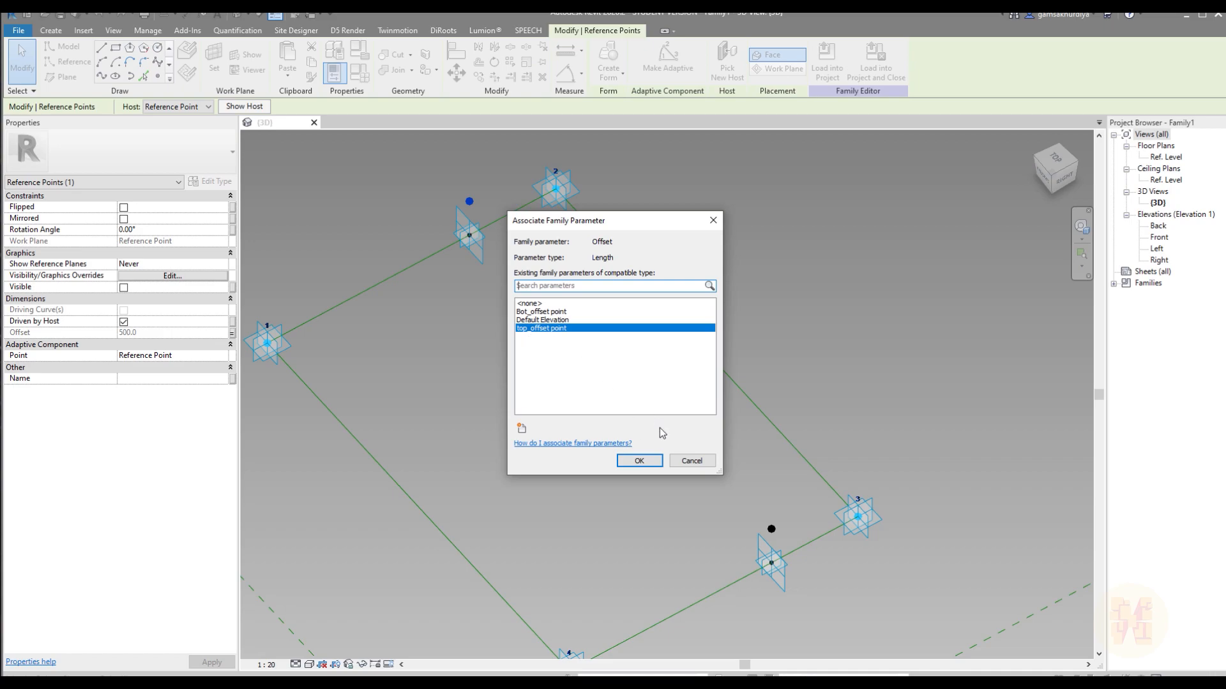
click(691, 461)
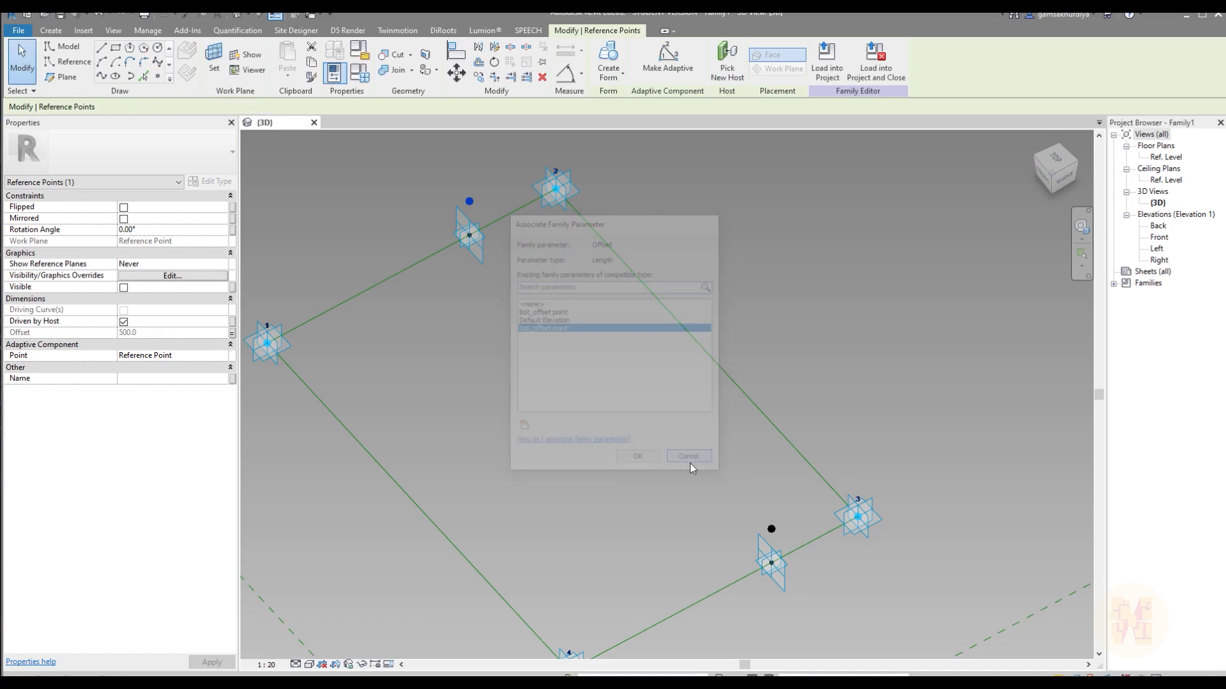
key(Escape)
click(44, 31)
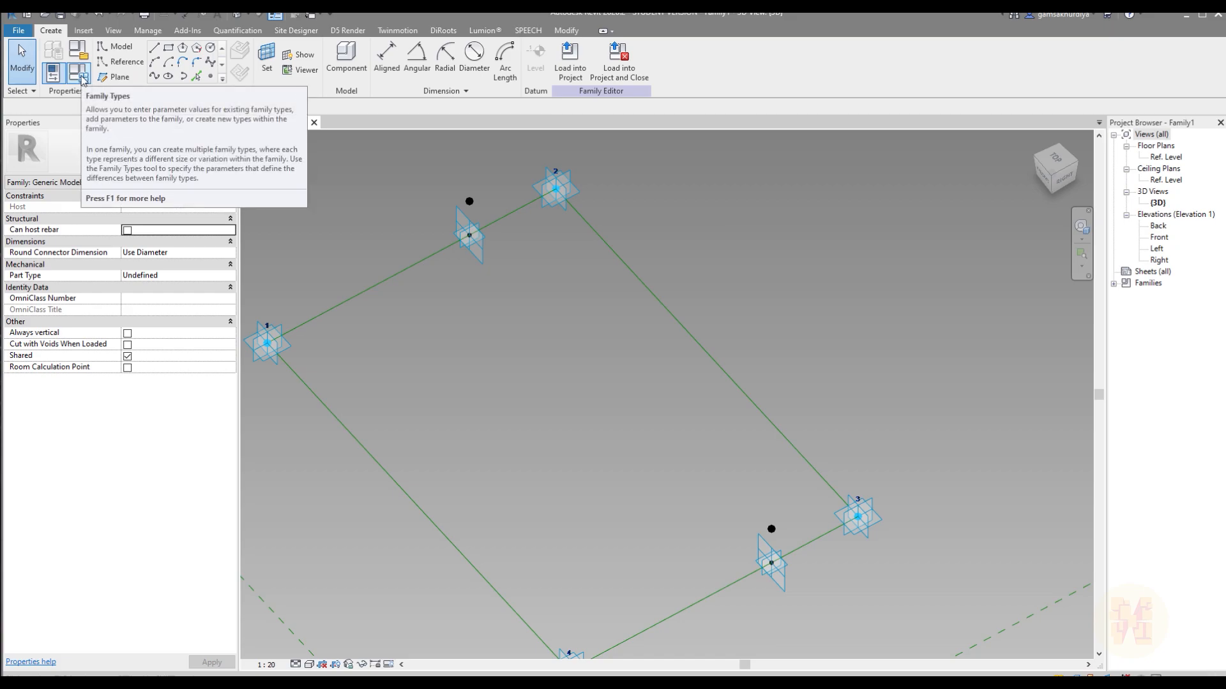
click(80, 76)
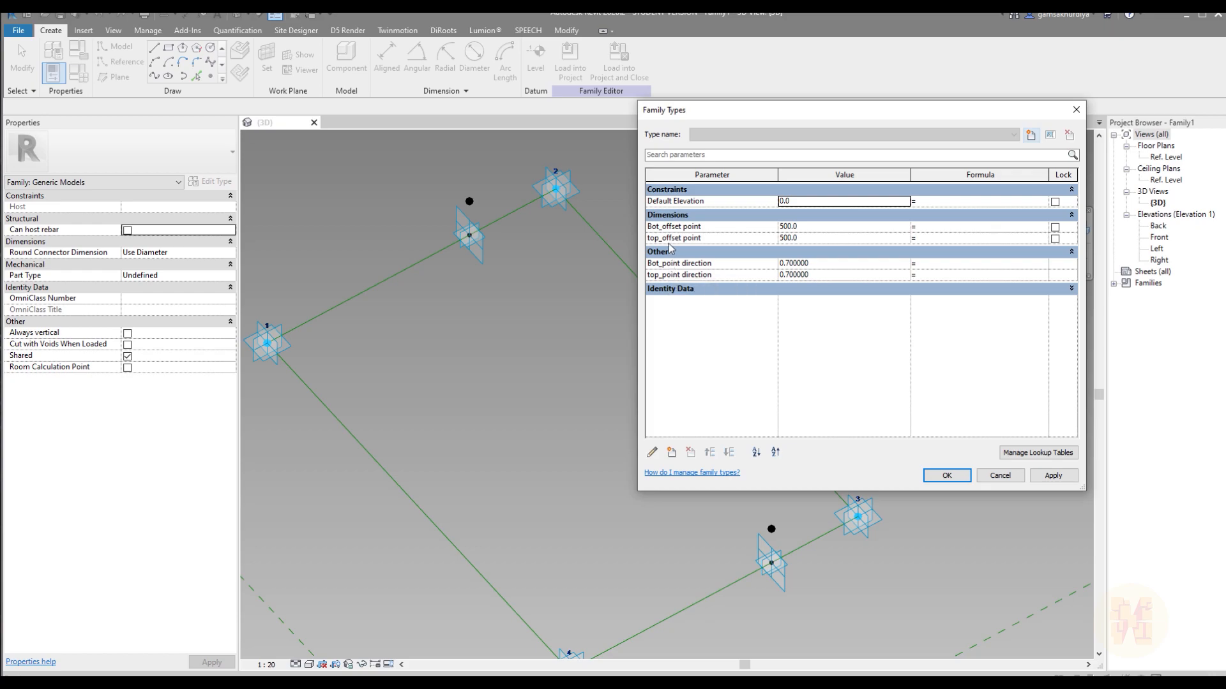
click(1076, 110)
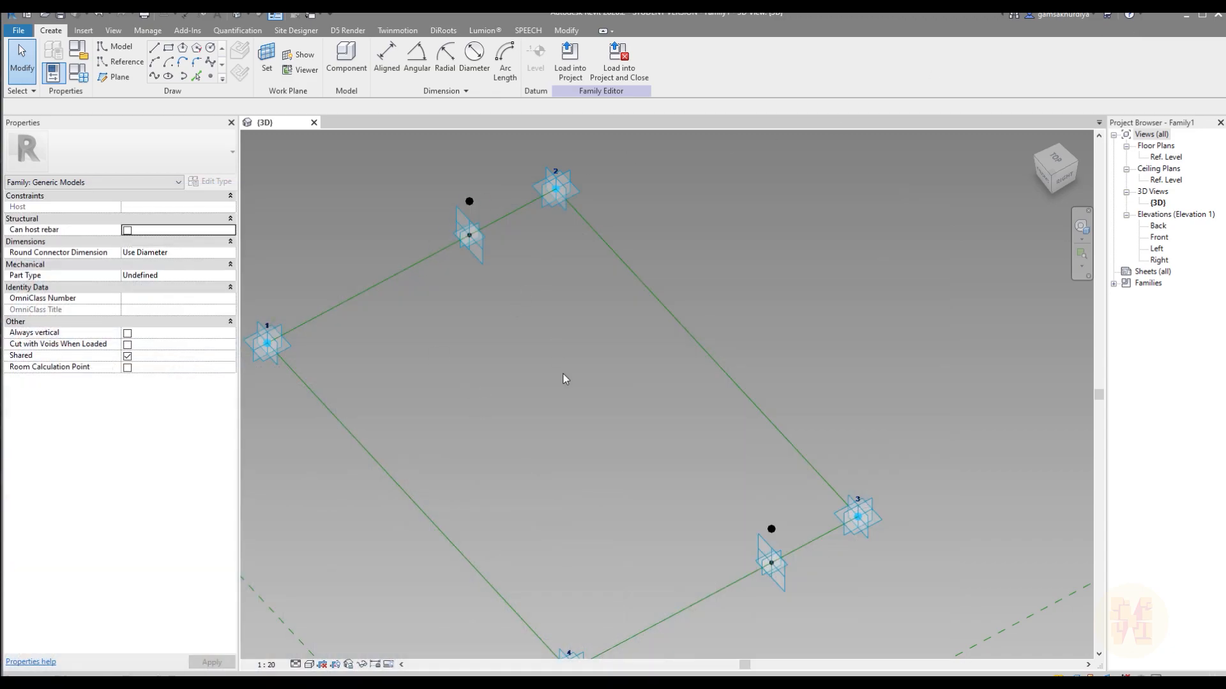
Step: Draw 3D-snapped reference lines from point 1 through the raised point to point 2, and from point 4 through the other raised point to point 3
scroll(566, 380, down, 2)
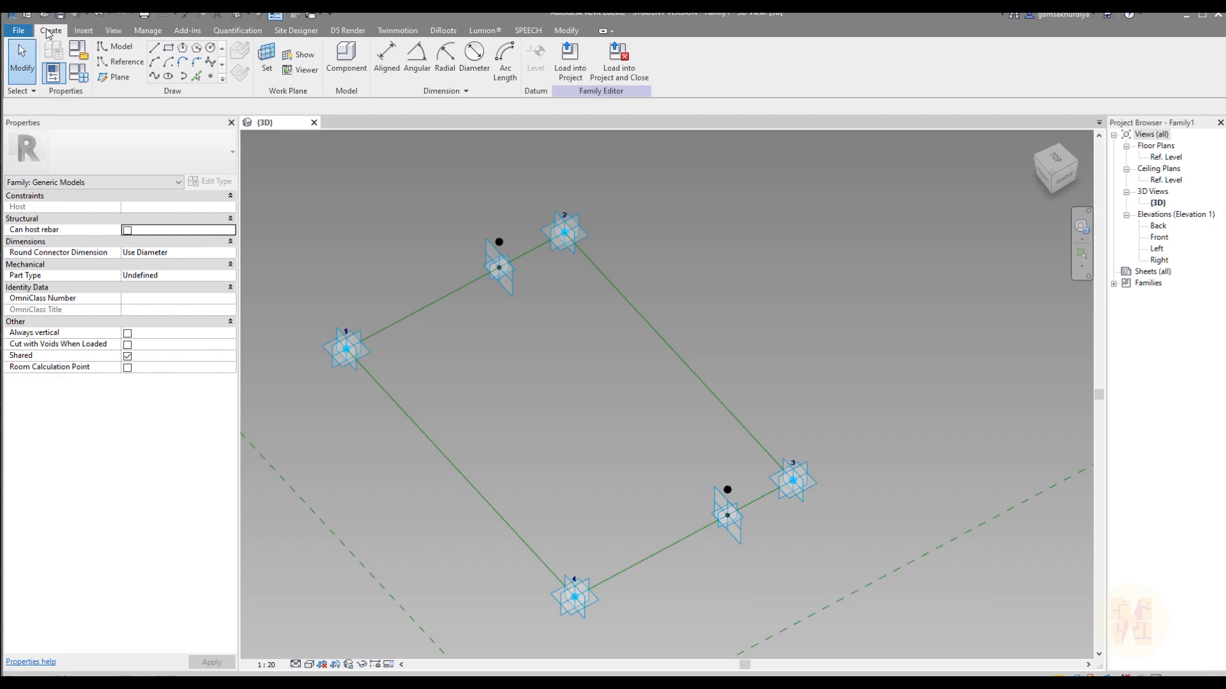
click(115, 62)
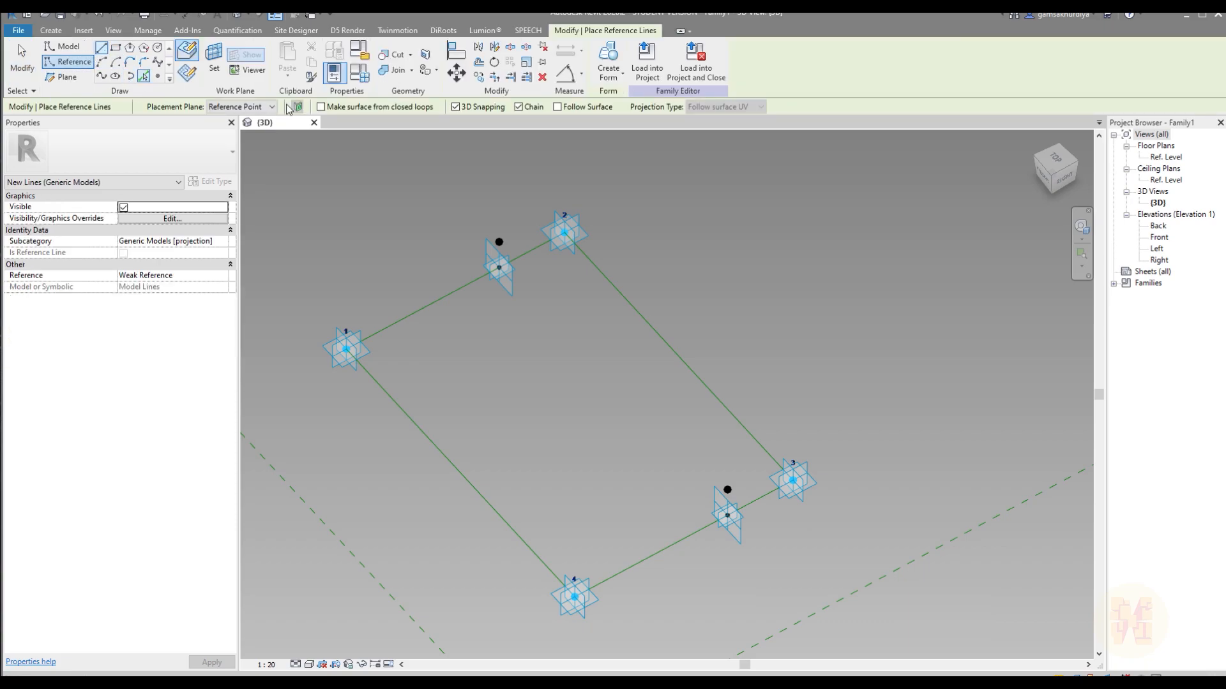
click(346, 348)
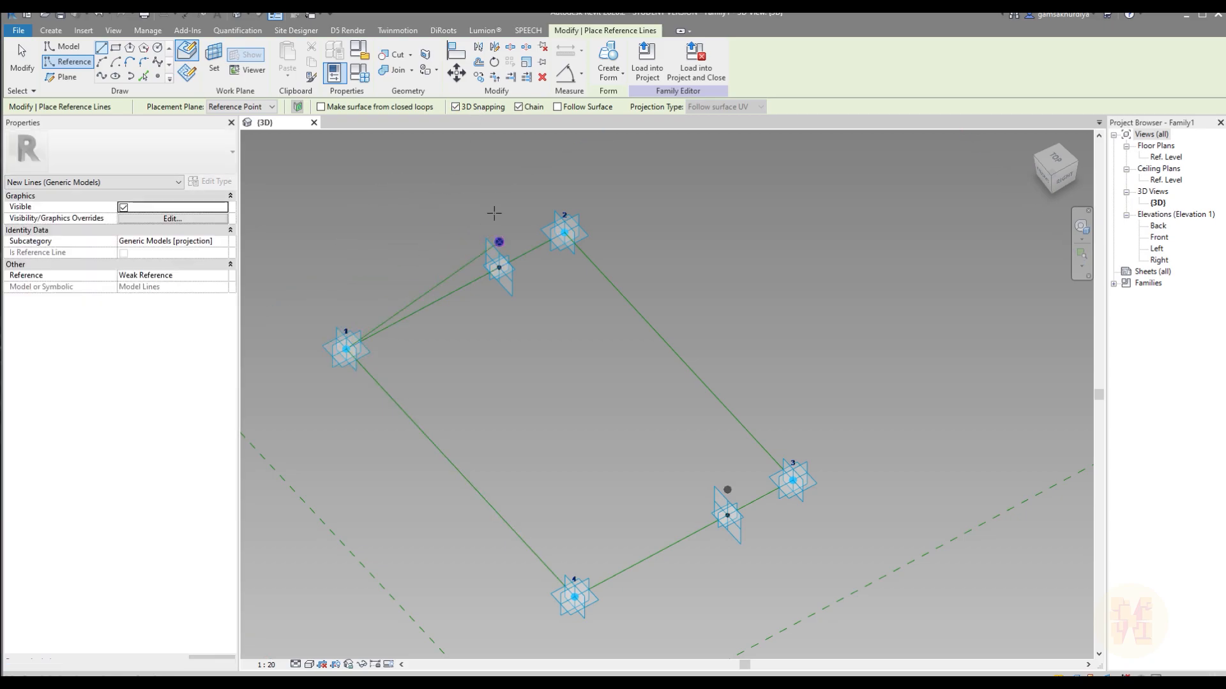
click(562, 236)
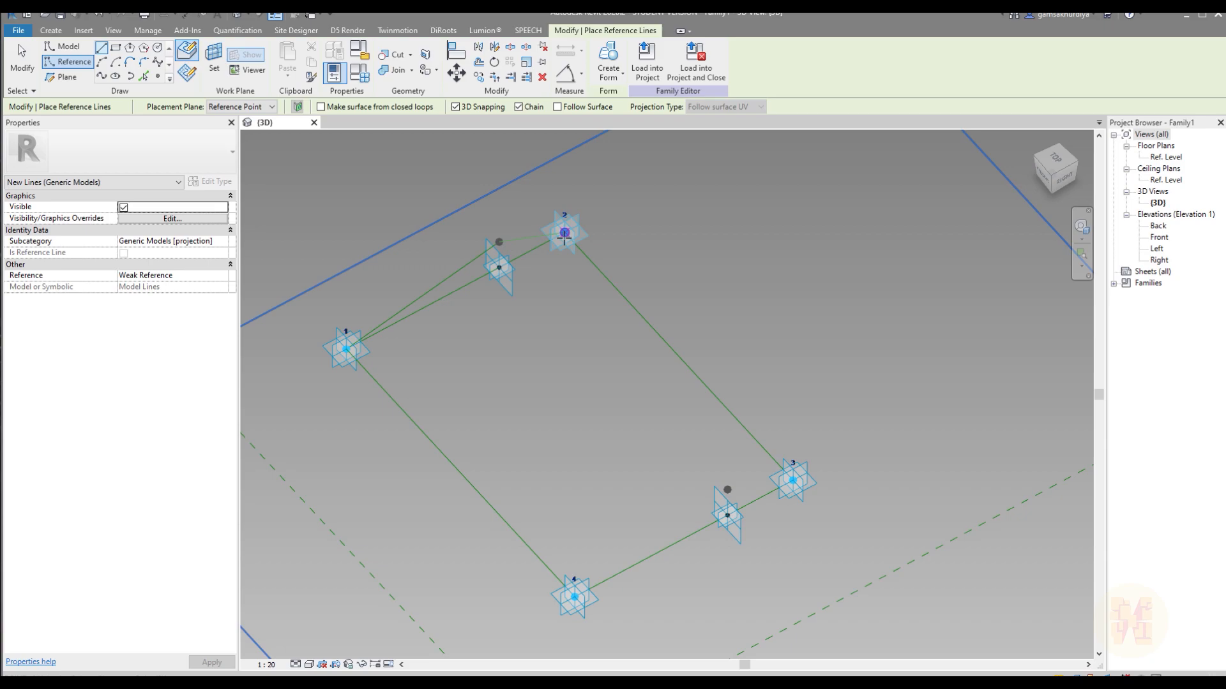
key(Escape)
click(573, 597)
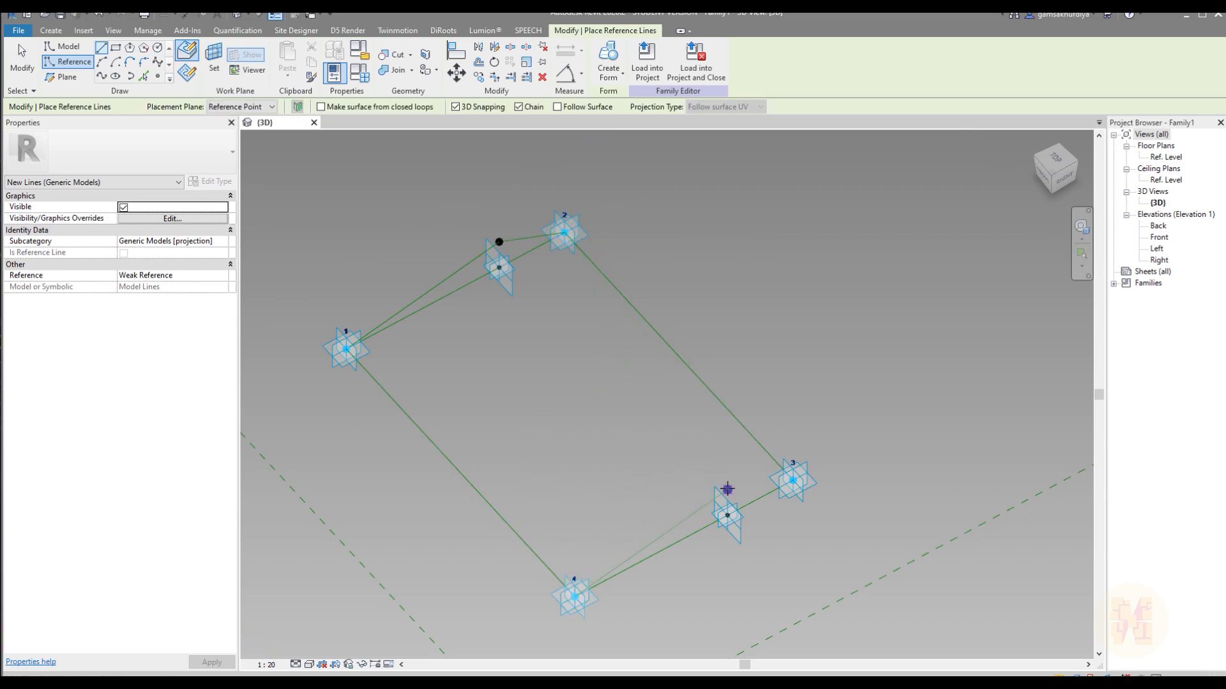
click(792, 479)
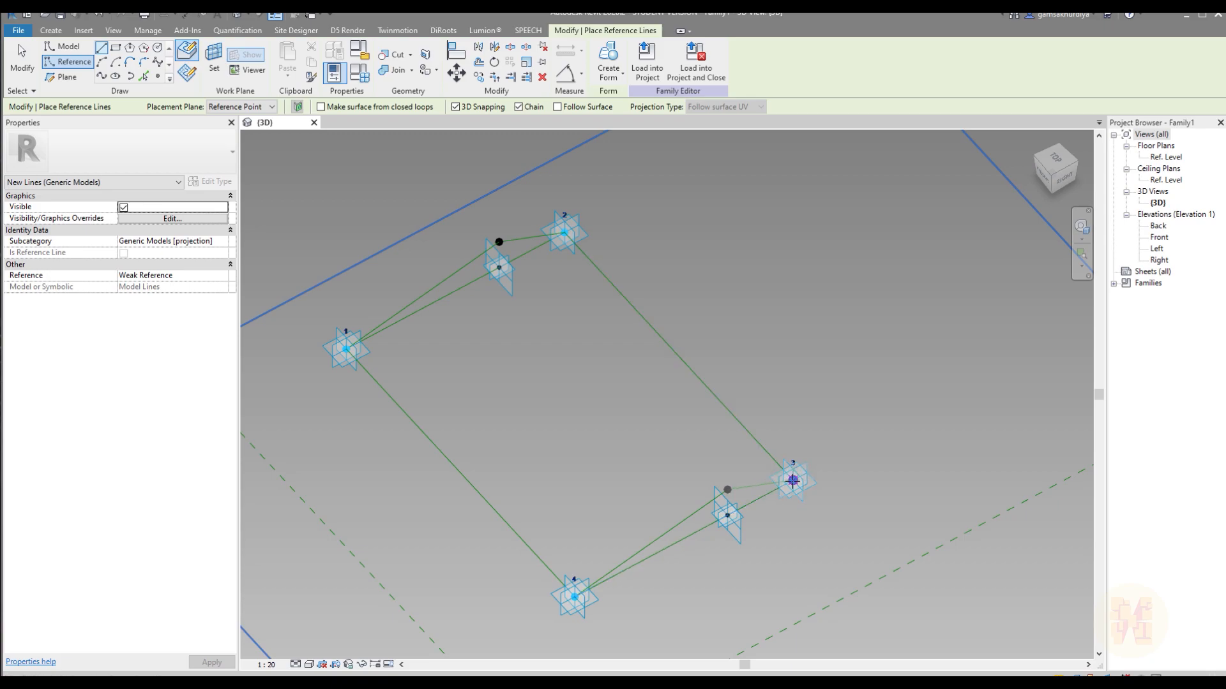
key(Escape)
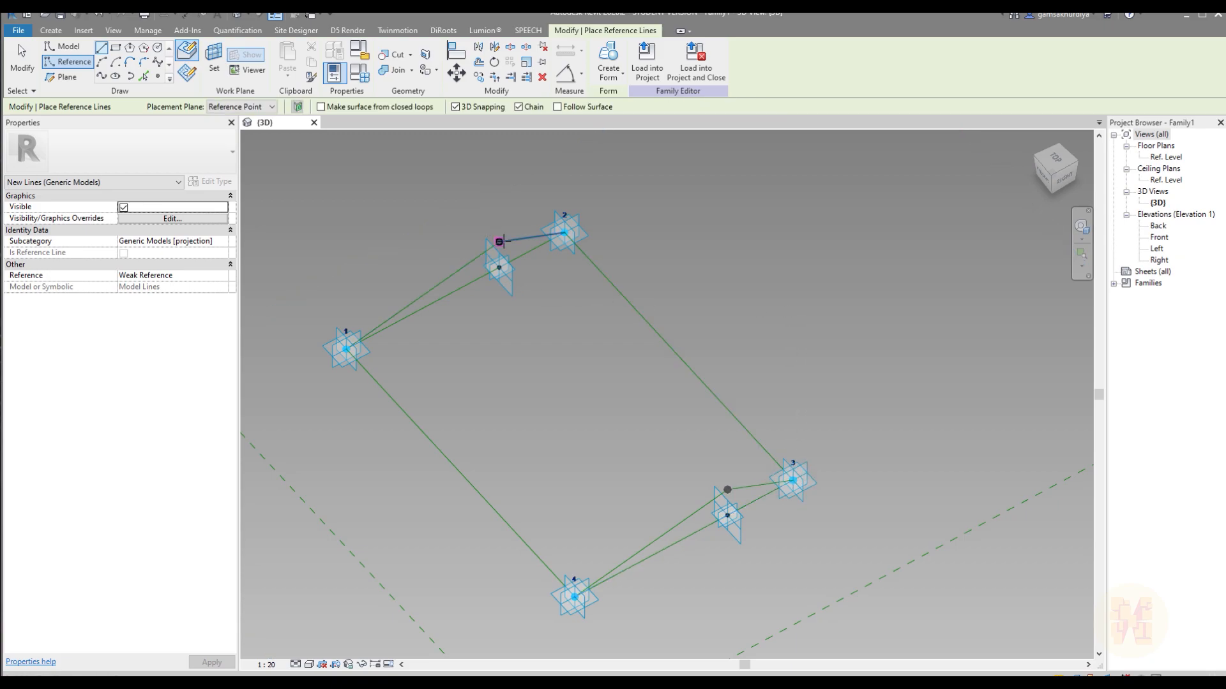
Step: Connect the two raised points with a reference line
click(499, 268)
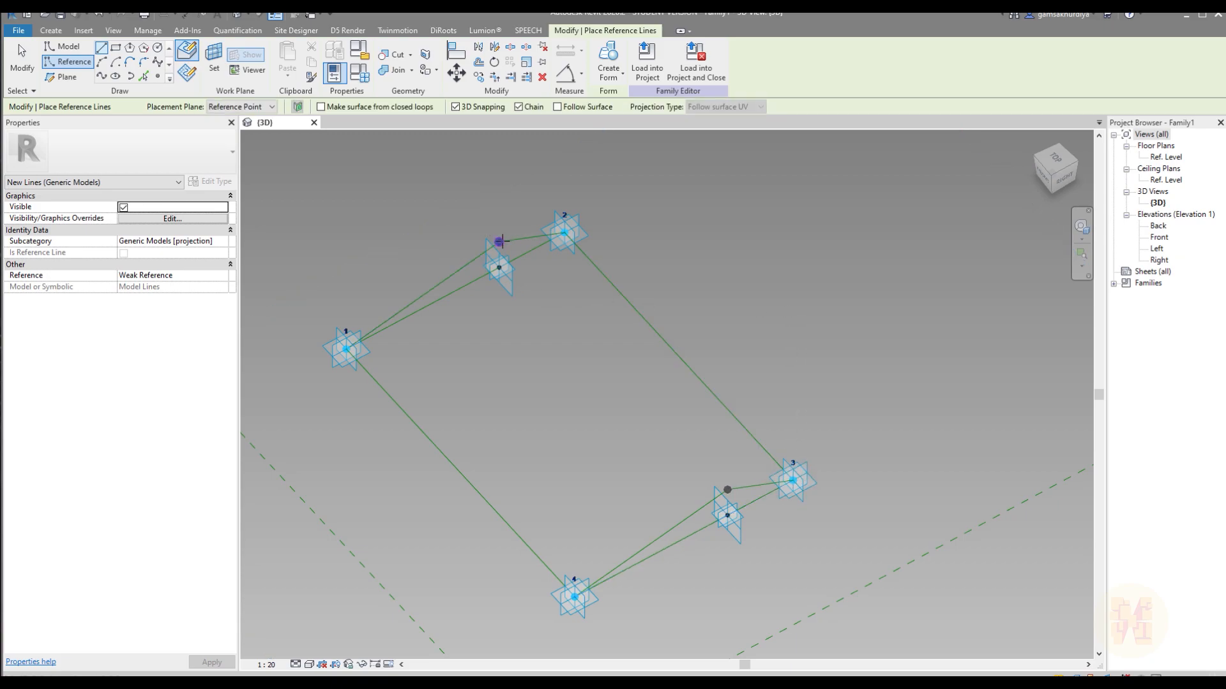
click(727, 490)
key(Escape)
key(Escape)
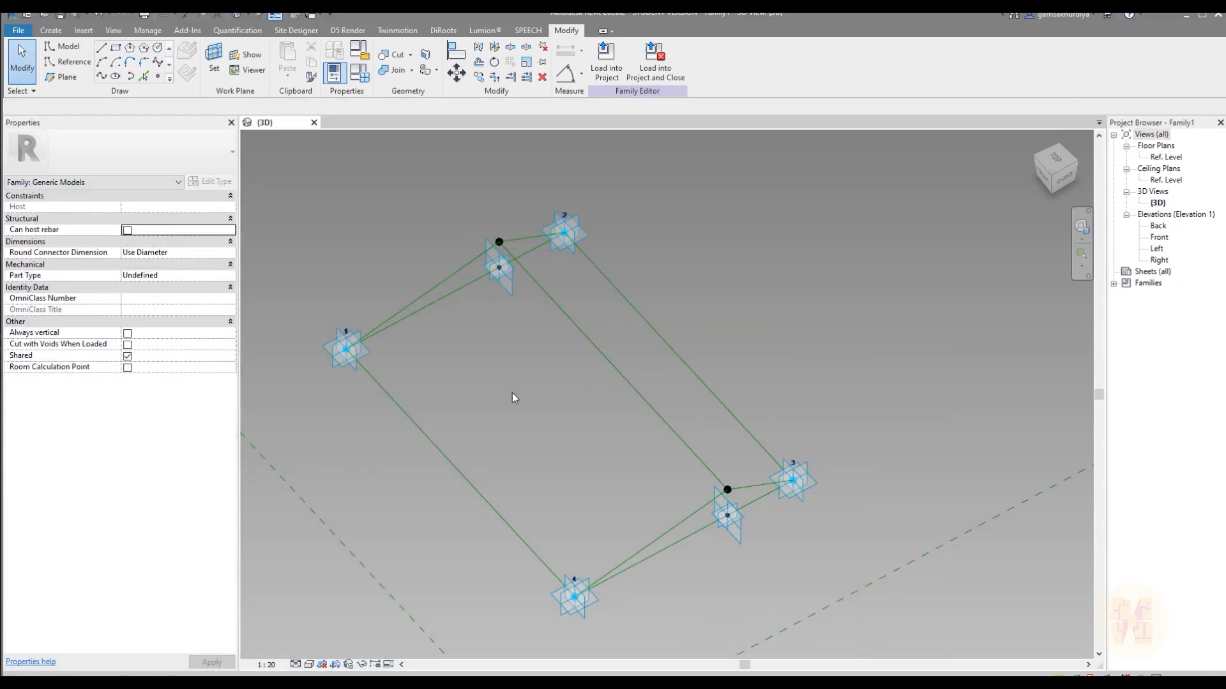
Step: Create a planar surface form from the four reference lines joining point 1, point 4 and the two raised points
click(427, 289)
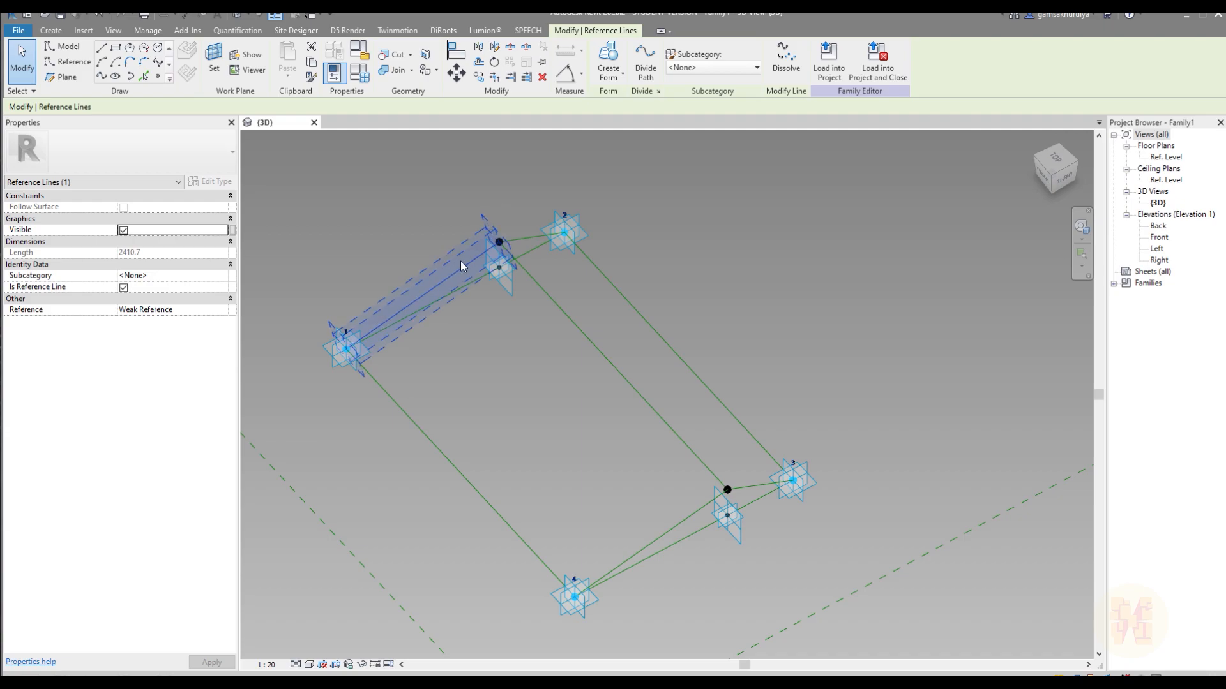
ctrl+click(667, 544)
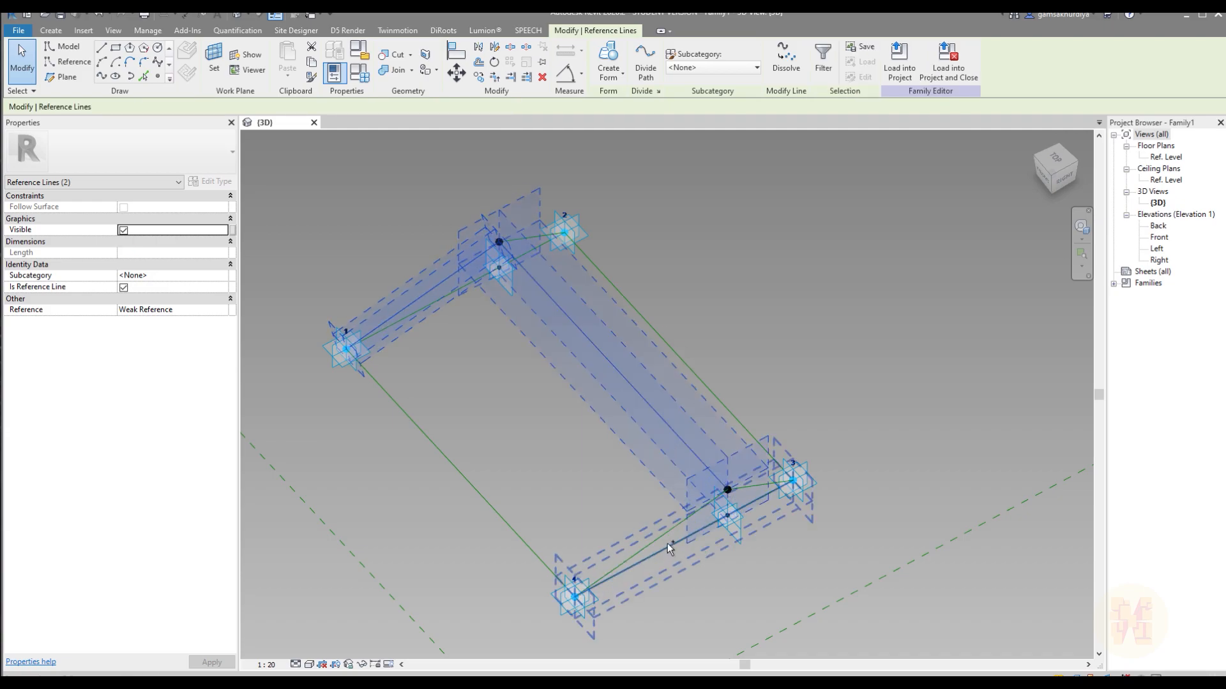
ctrl+click(490, 507)
ctrl+click(490, 508)
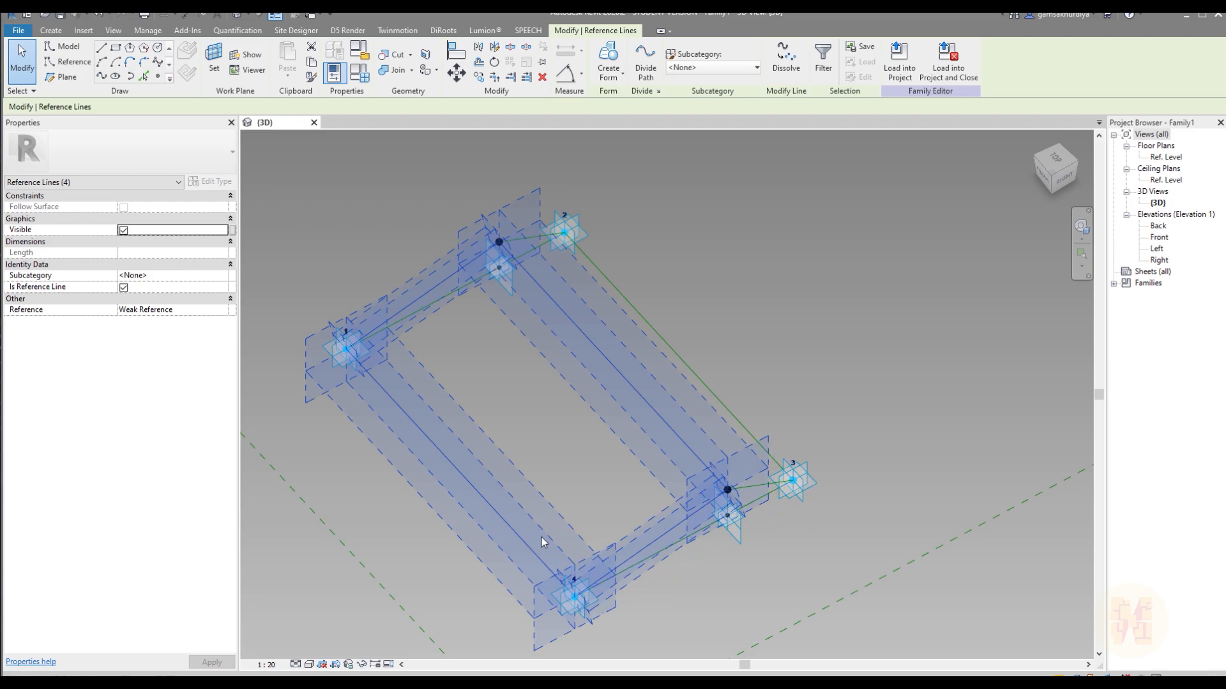
click(615, 62)
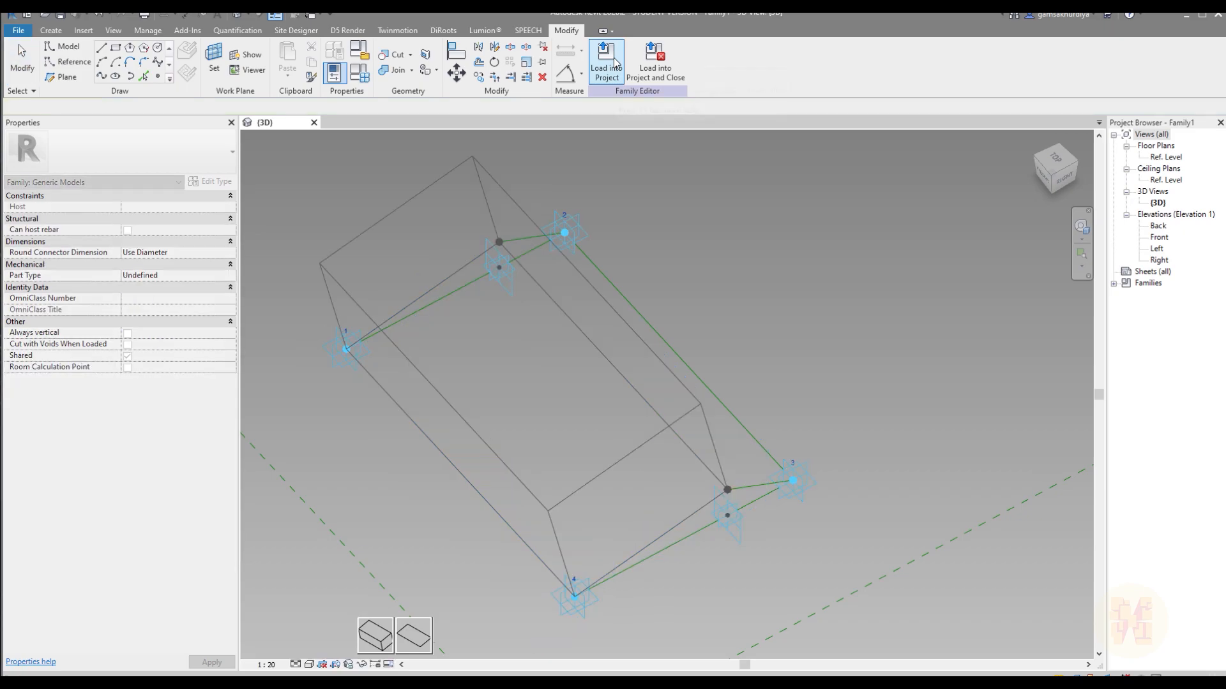
click(426, 645)
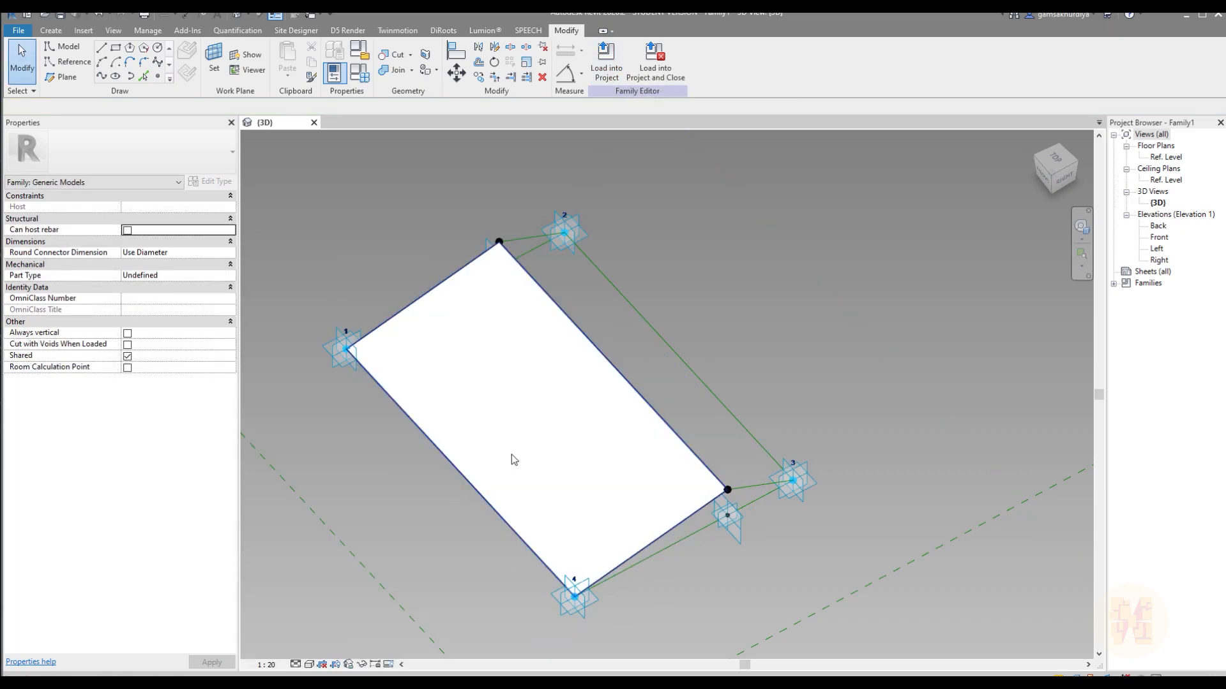
Step: Choose Glass from the project materials for the surface joining points 1 and 4 to the two raised points
click(509, 454)
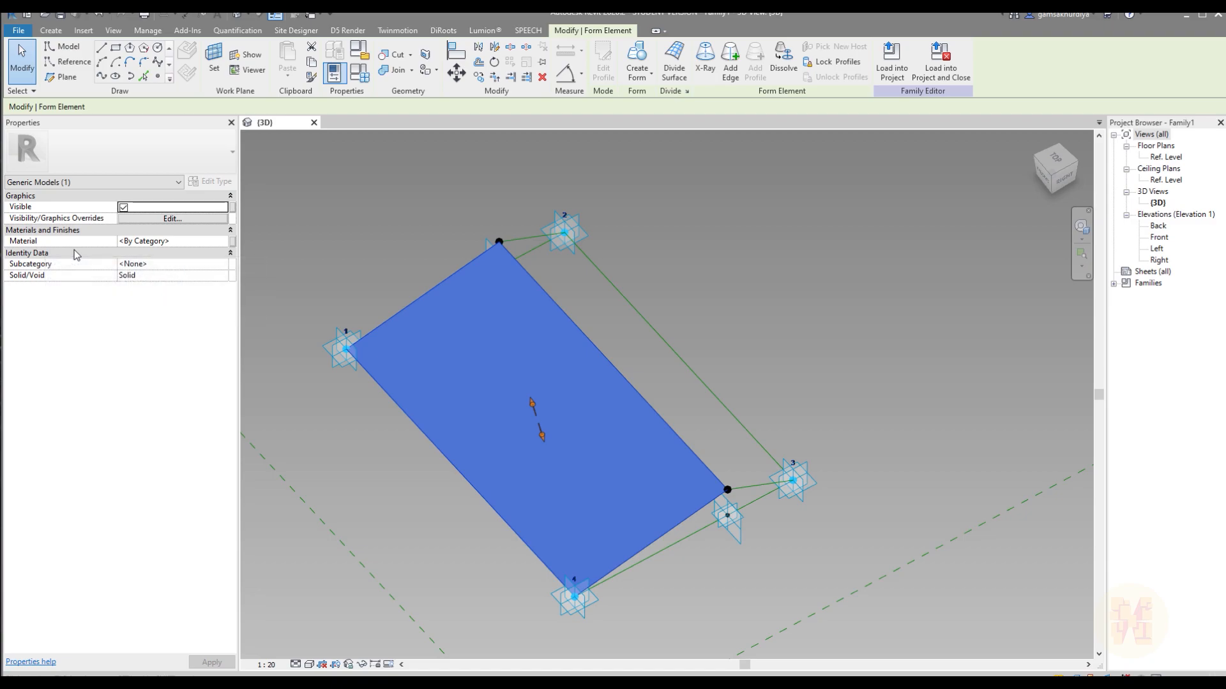
click(224, 243)
click(223, 242)
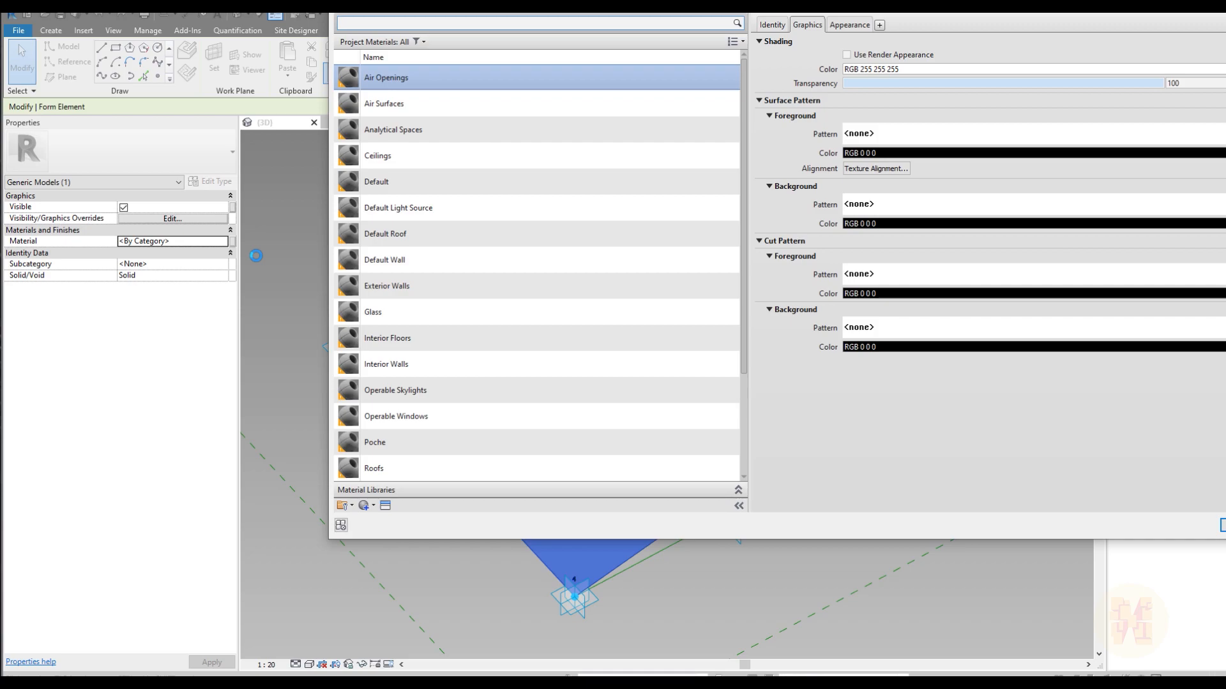
scroll(469, 266, down, 2)
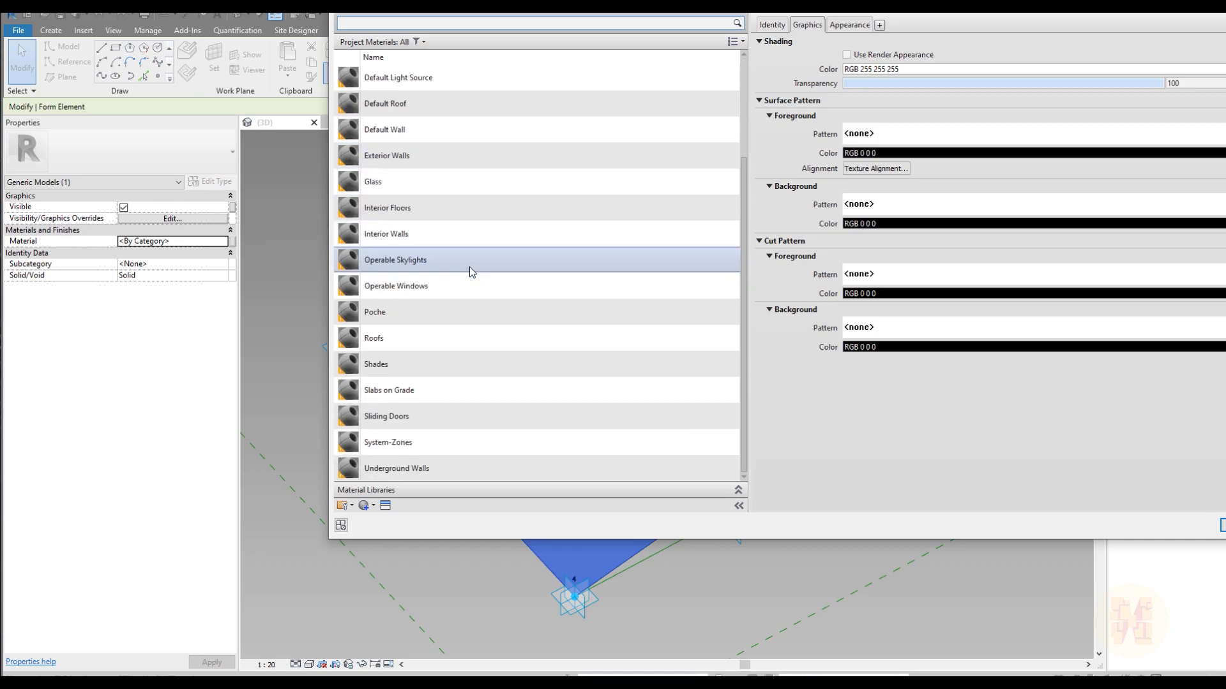
scroll(475, 286, up, 2)
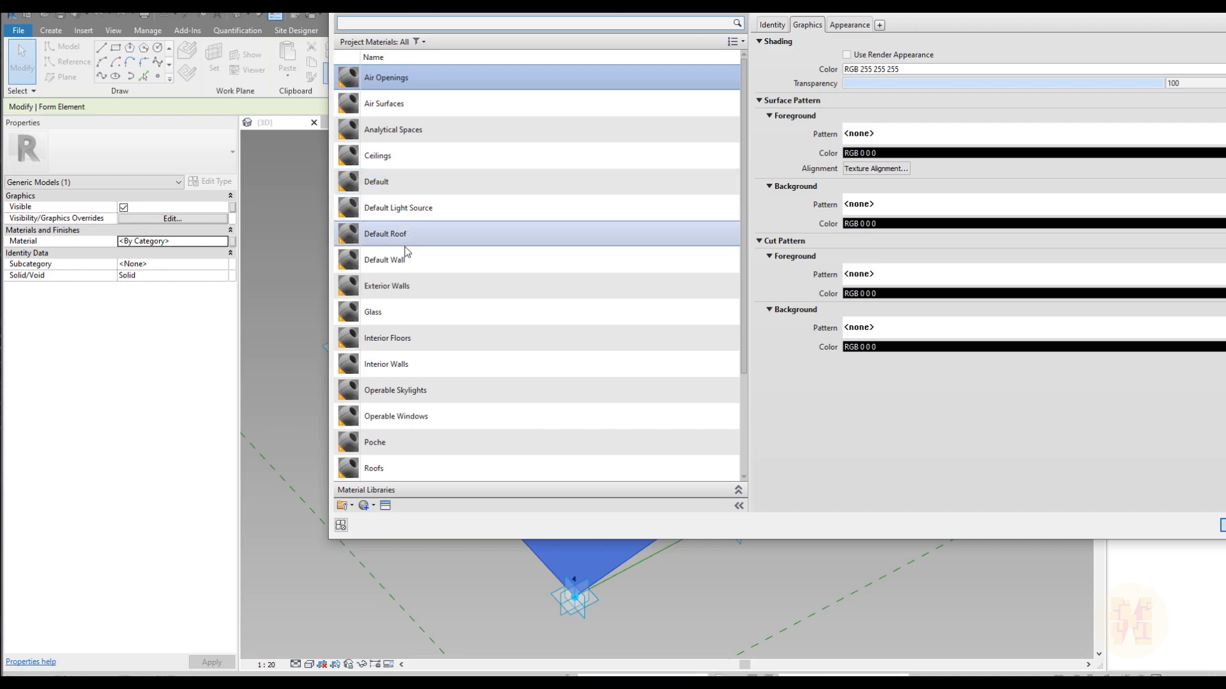
click(407, 319)
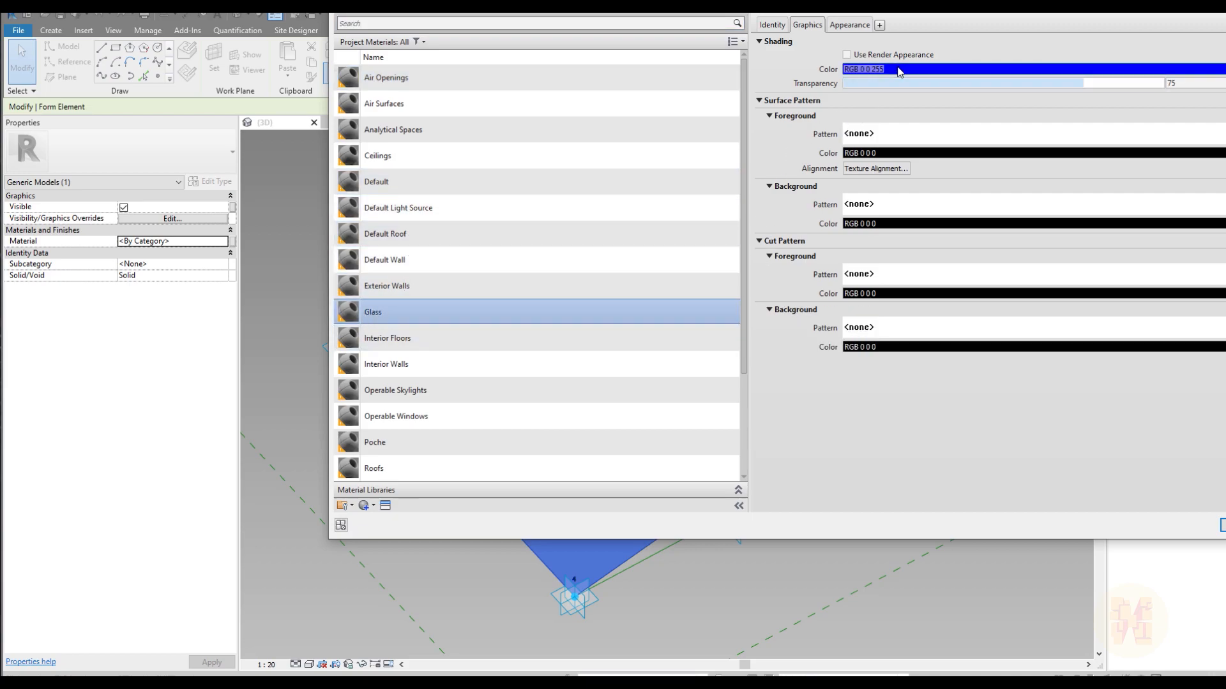
Step: Set the Glass material's shading colour to RGB 0 128 255
click(855, 69)
click(786, 177)
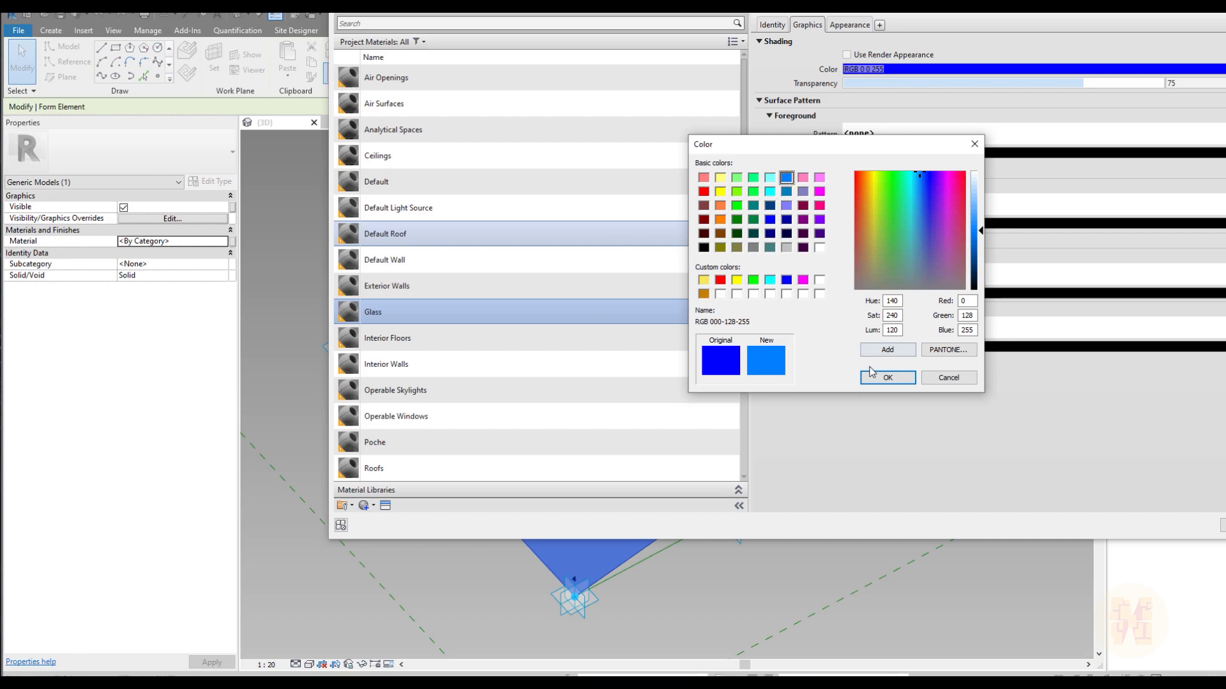
click(887, 378)
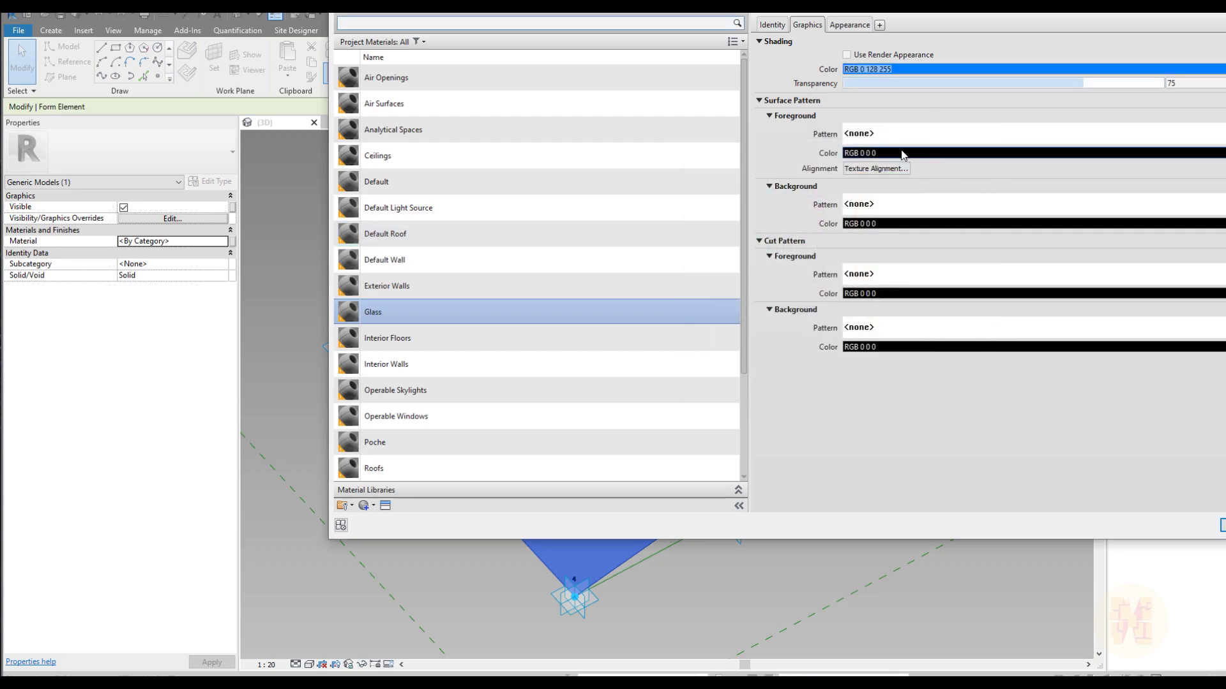
Step: Set the Glass material's surface foreground pattern to the drafting pattern <Solid fill>
click(909, 134)
click(1022, 153)
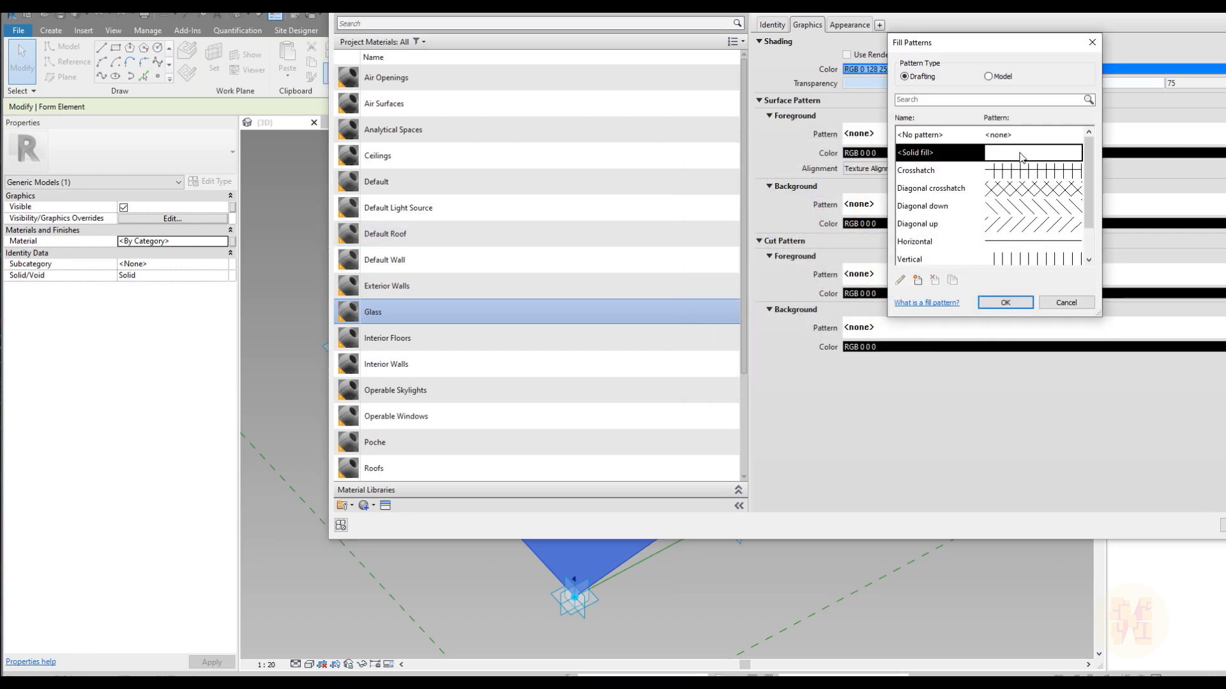
click(993, 306)
click(953, 270)
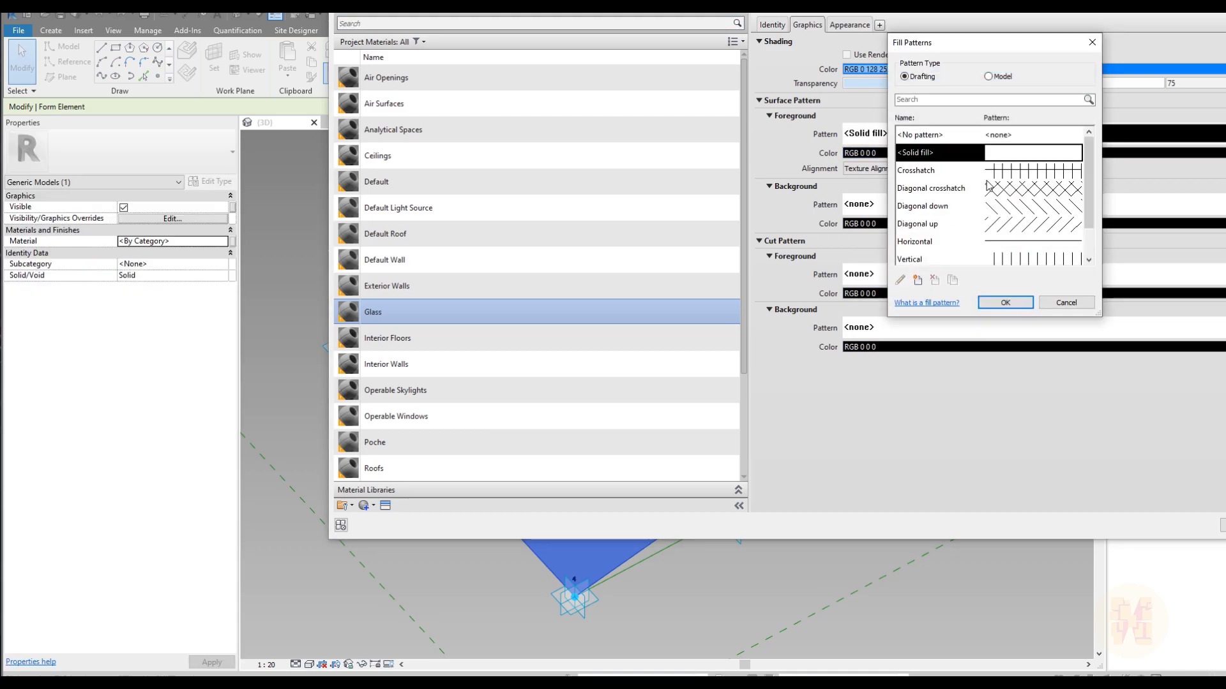
click(1008, 304)
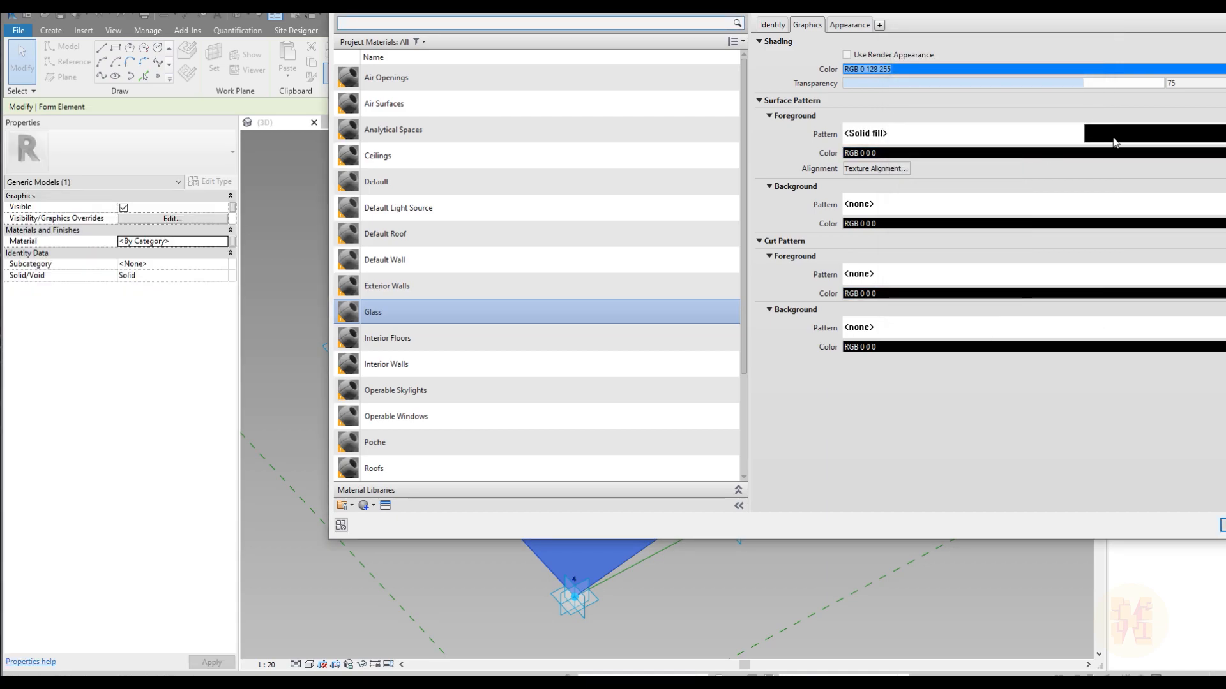
click(897, 169)
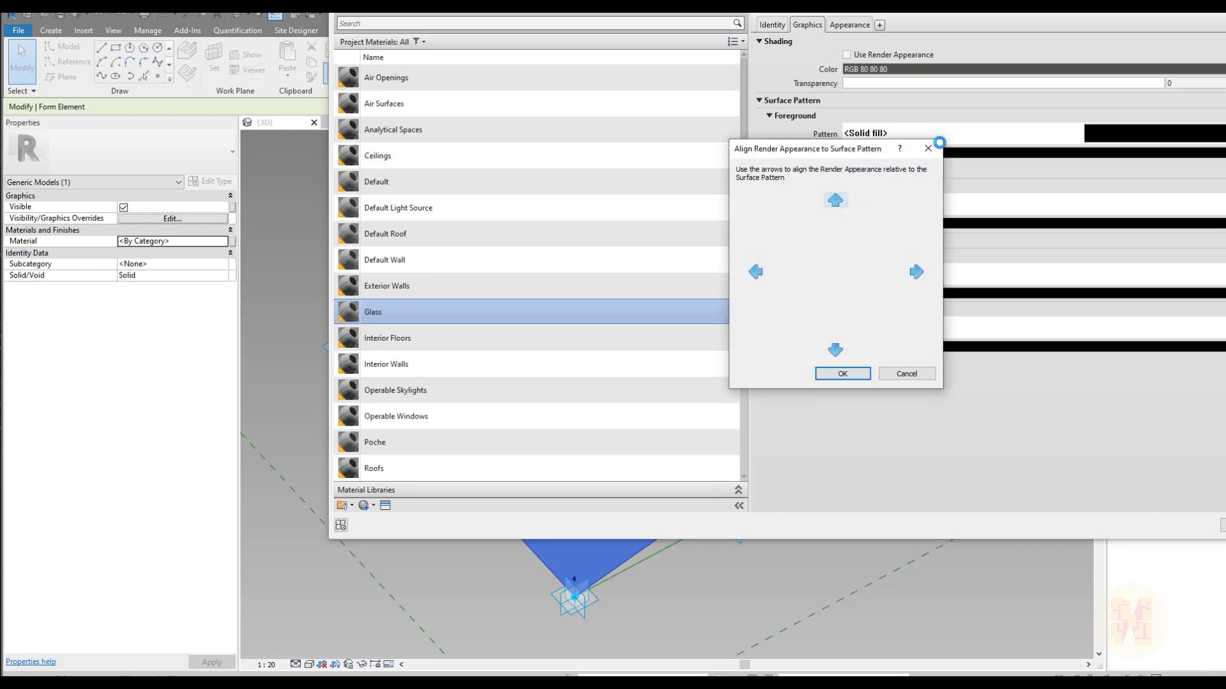
click(929, 153)
click(935, 155)
click(975, 145)
Step: Set the Glass foreground pattern colour to RGB 159 207 255 and assign the material to the surface with Use Render Appearance off
click(952, 153)
click(786, 177)
drag(981, 231, 981, 196)
click(887, 377)
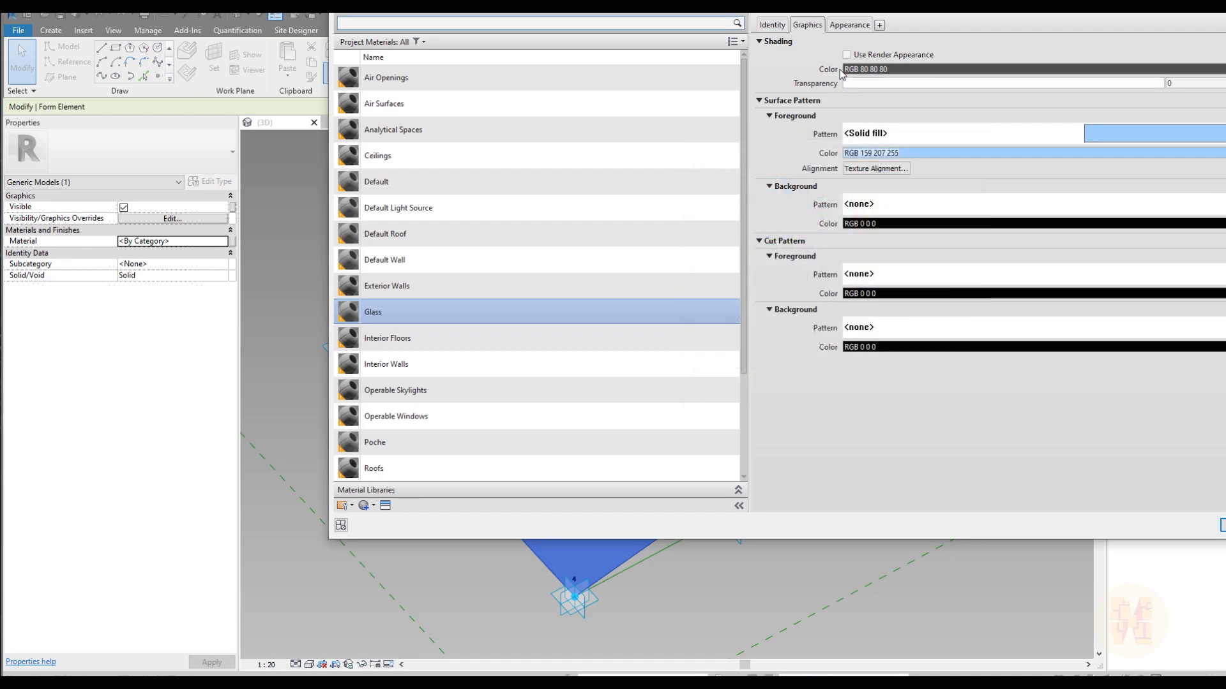
click(846, 55)
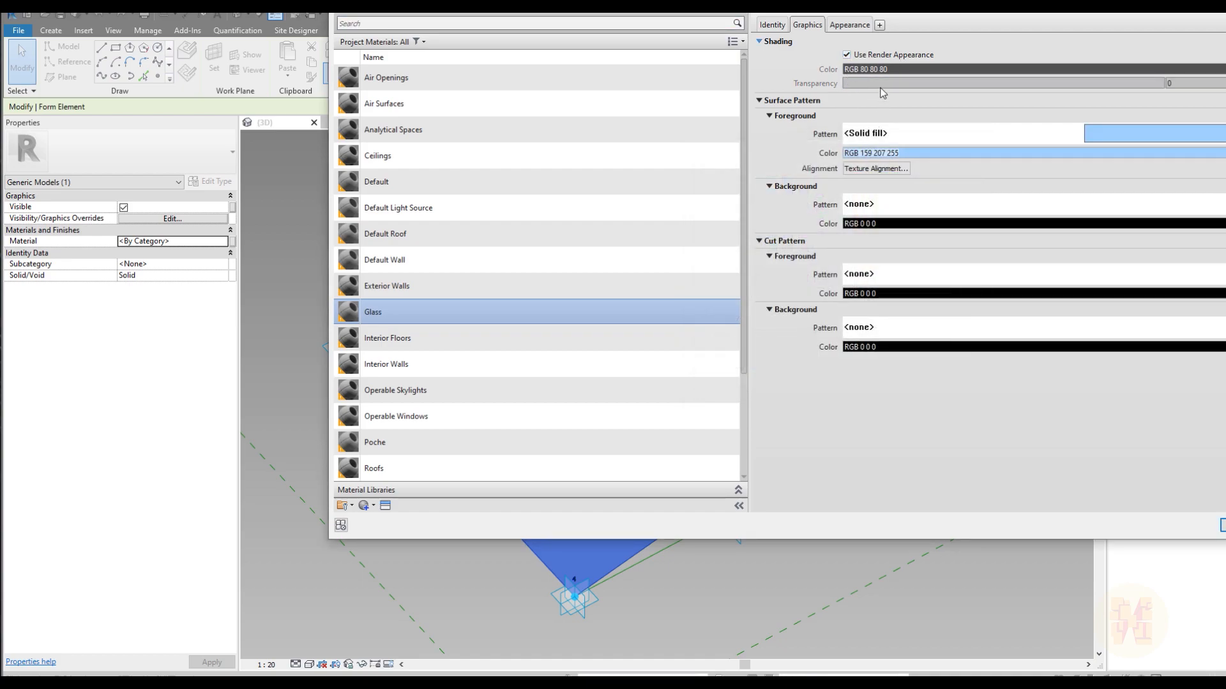
click(846, 55)
key(Return)
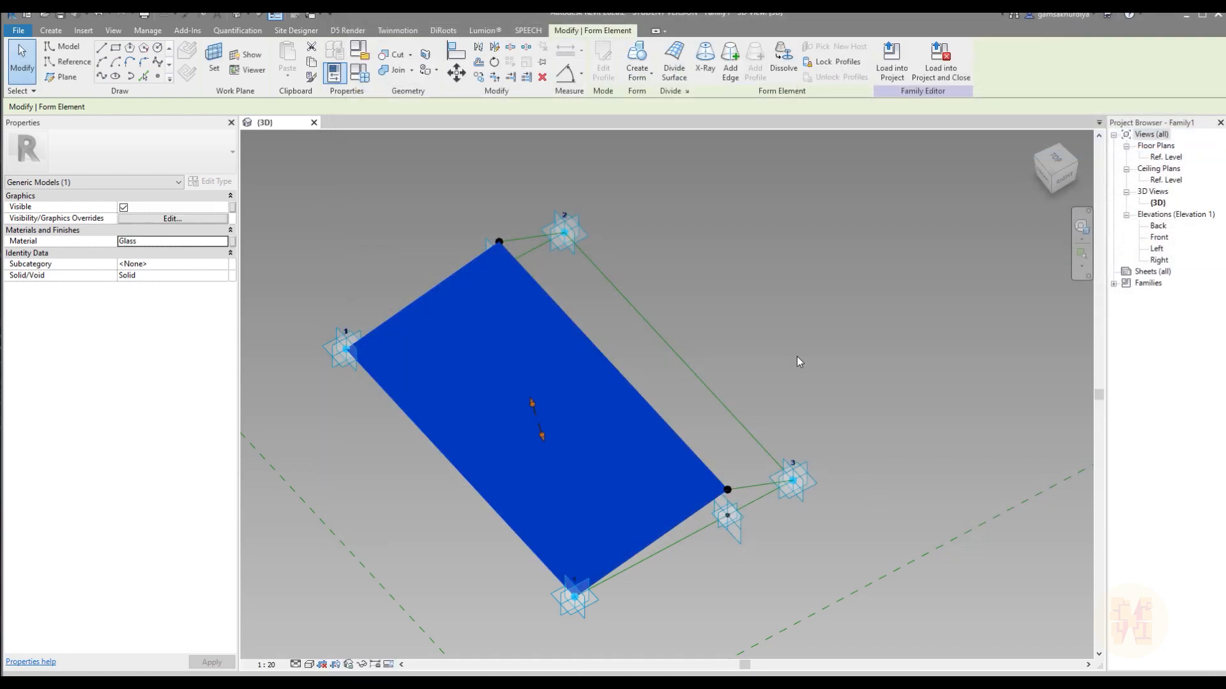
click(797, 356)
Step: Create a planar surface form from the four reference lines joining the two raised points, point 2 and point 3
shift+middle_drag(972, 374, 668, 371)
scroll(538, 346, up, 2)
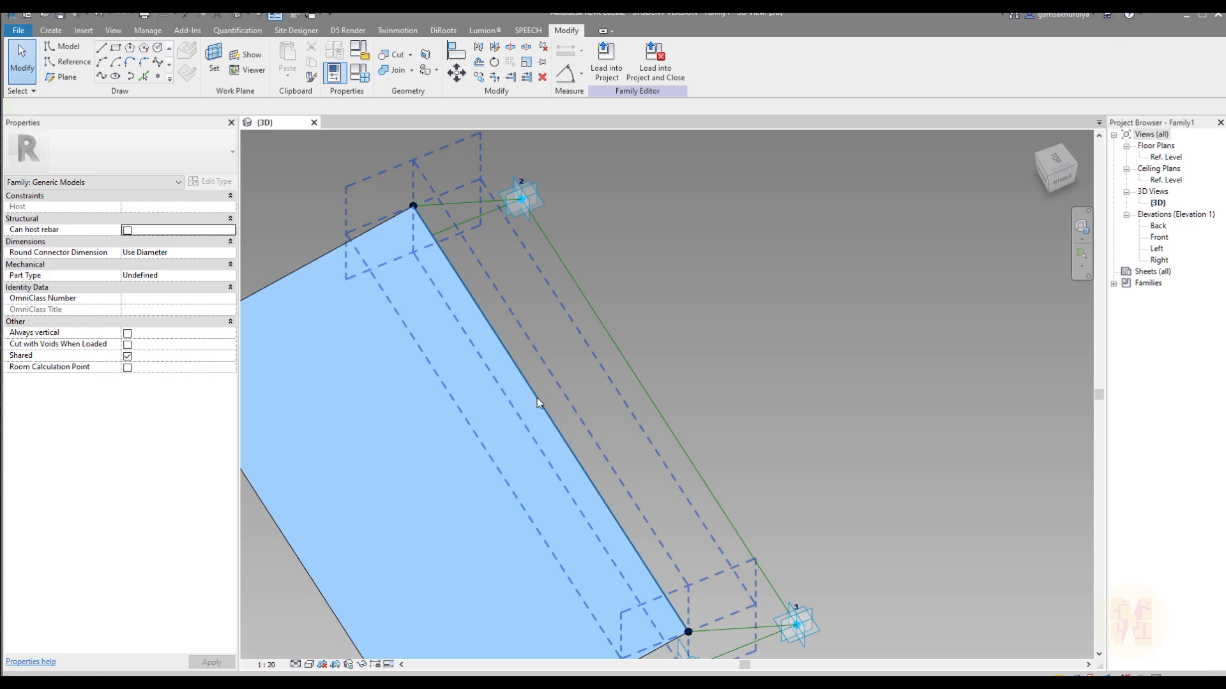
click(537, 397)
click(472, 203)
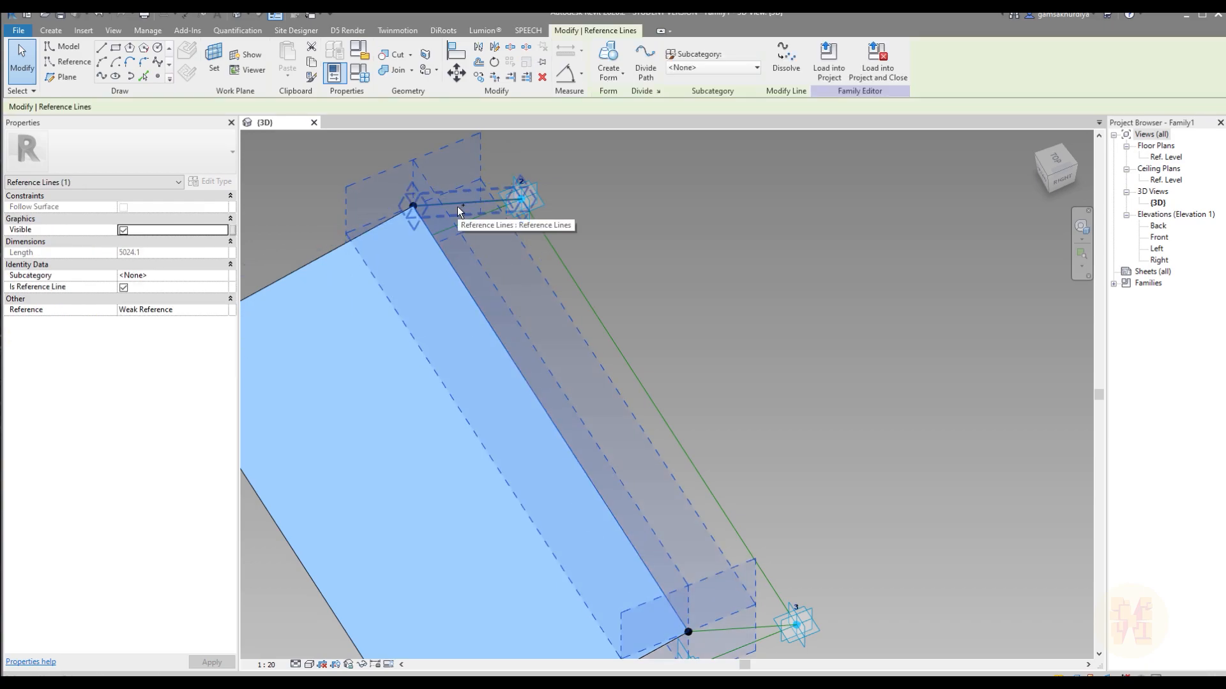
ctrl+click(597, 310)
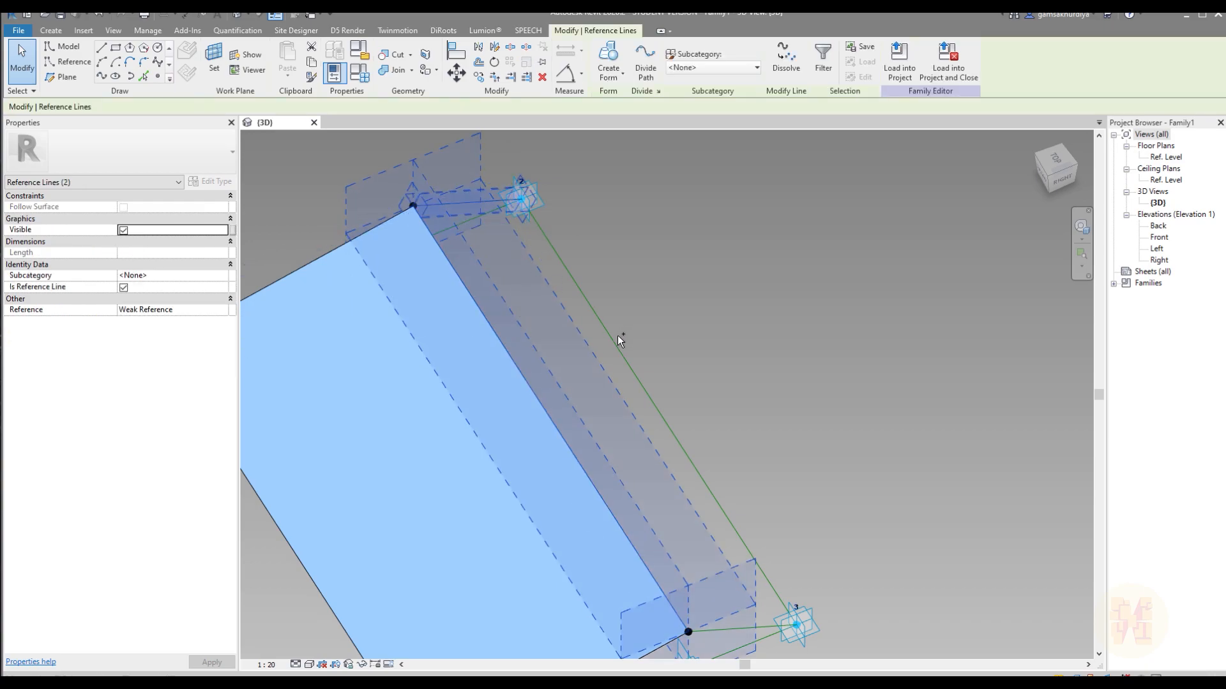
ctrl+click(618, 335)
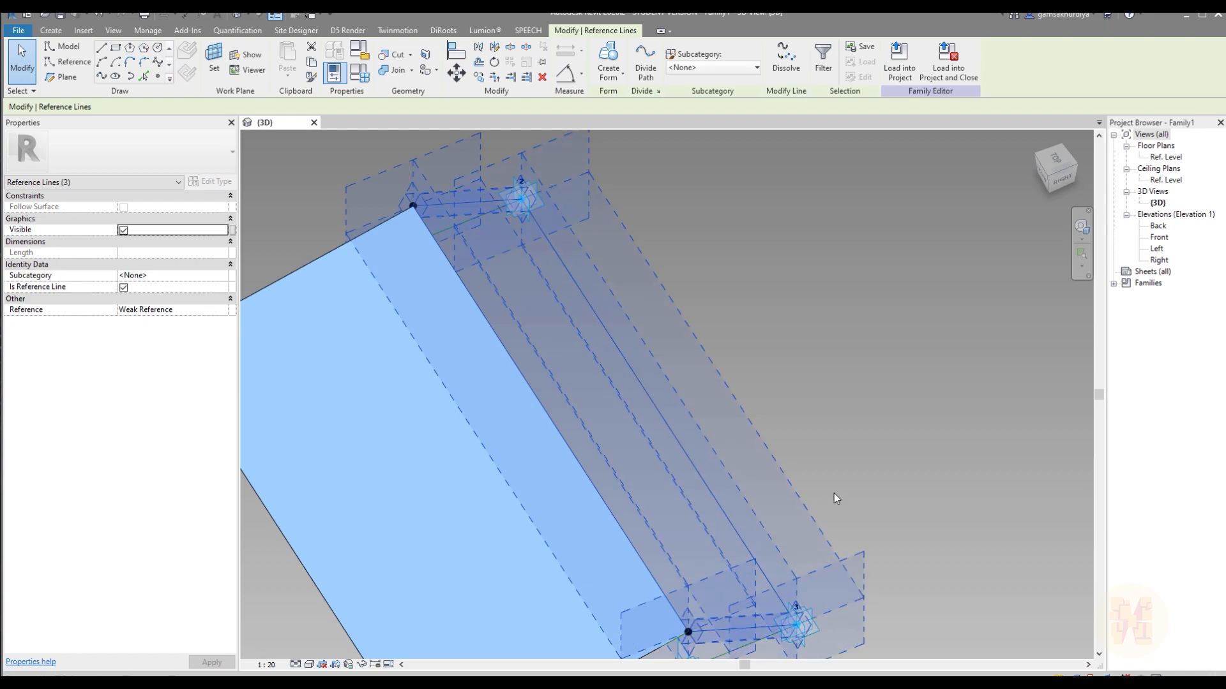
middle_drag(838, 501, 842, 362)
scroll(729, 385, down, 1)
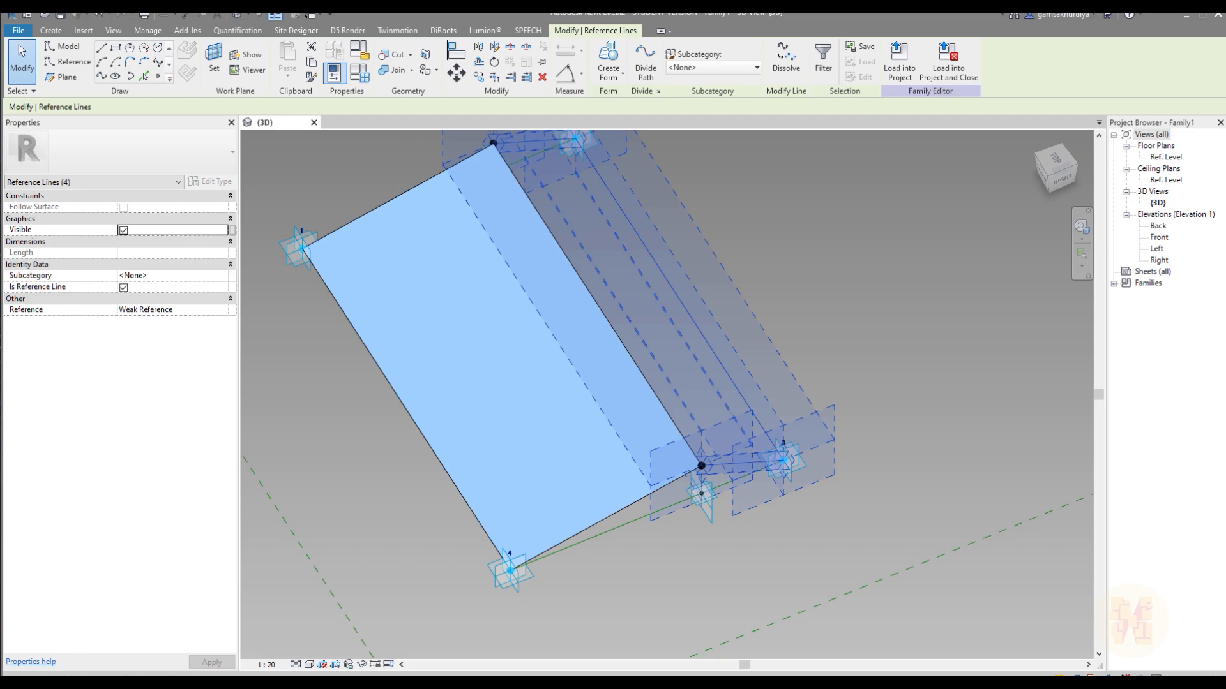
click(609, 59)
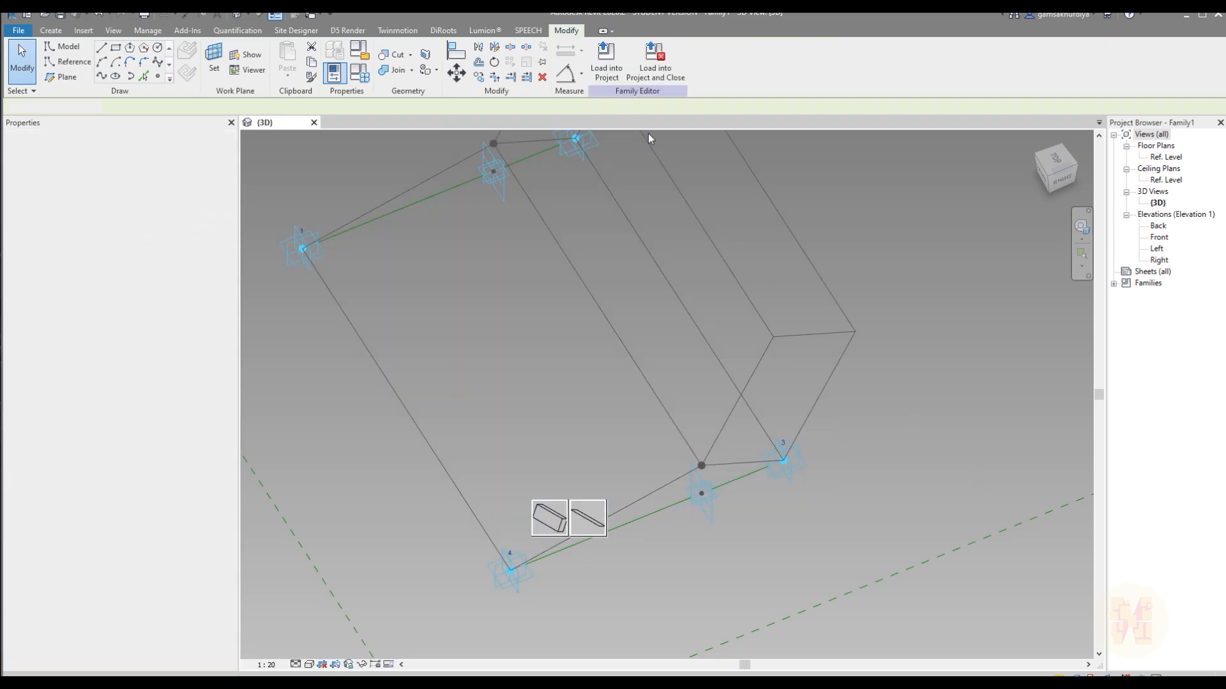
click(592, 516)
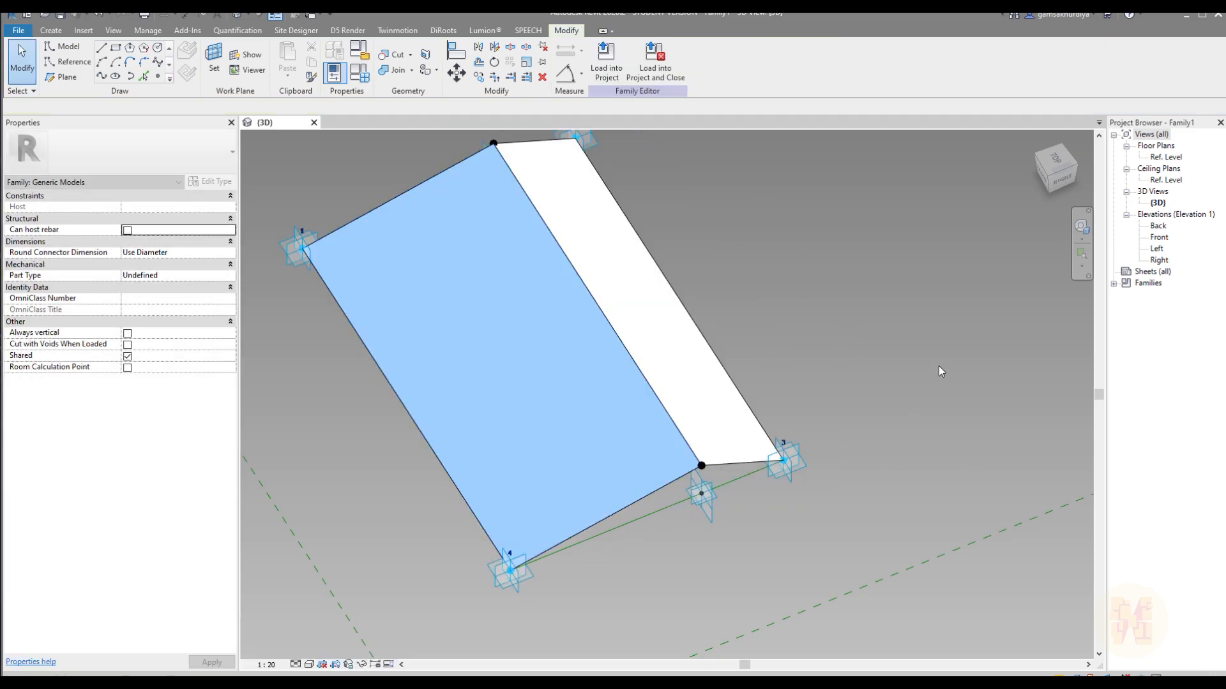
Step: Assign the Glass material to the surface between the raised points and points 2 and 3
click(680, 395)
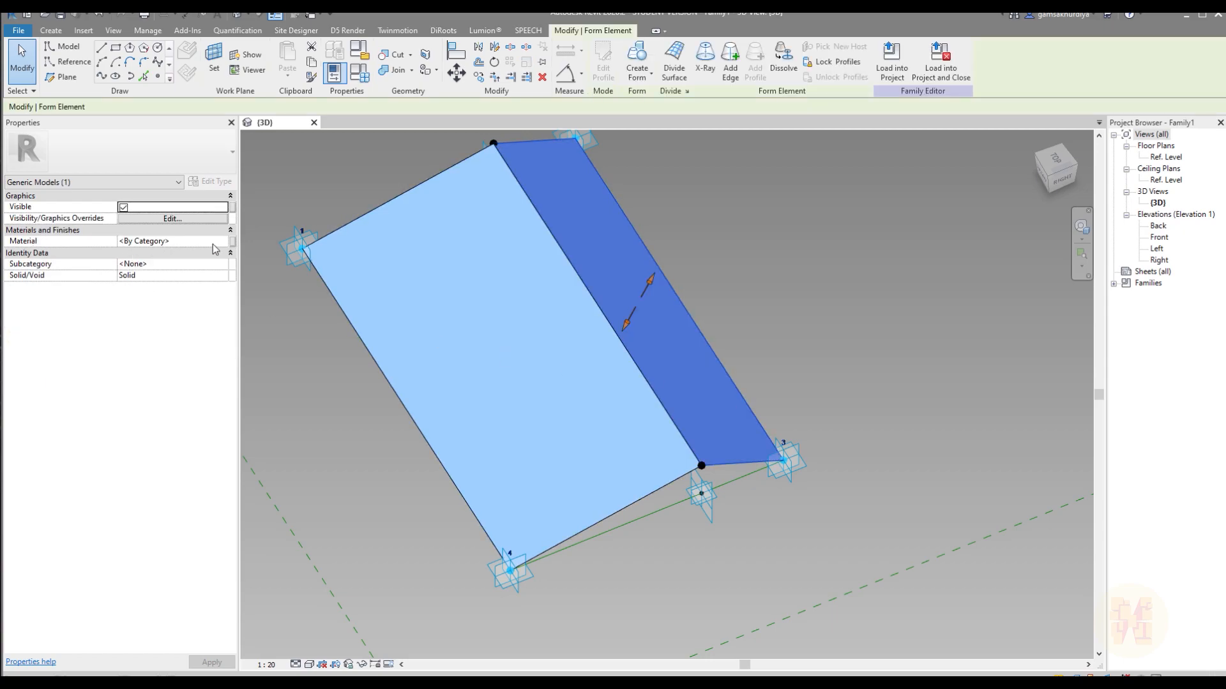
click(219, 243)
click(223, 241)
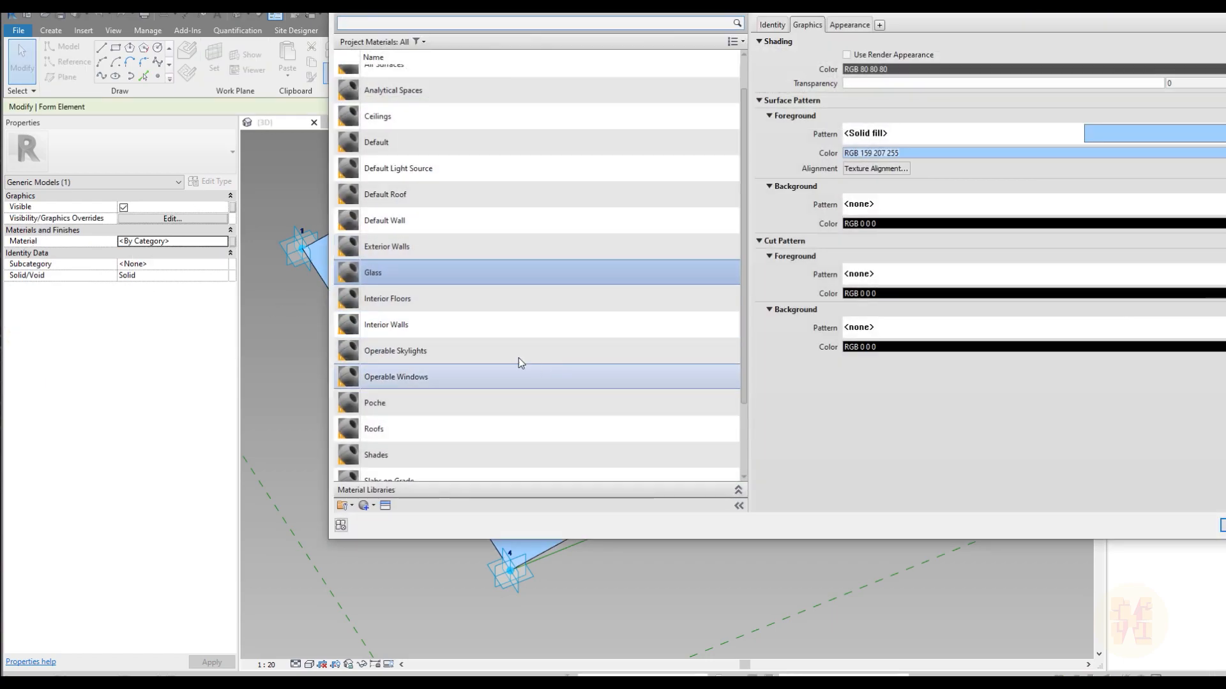
click(1222, 526)
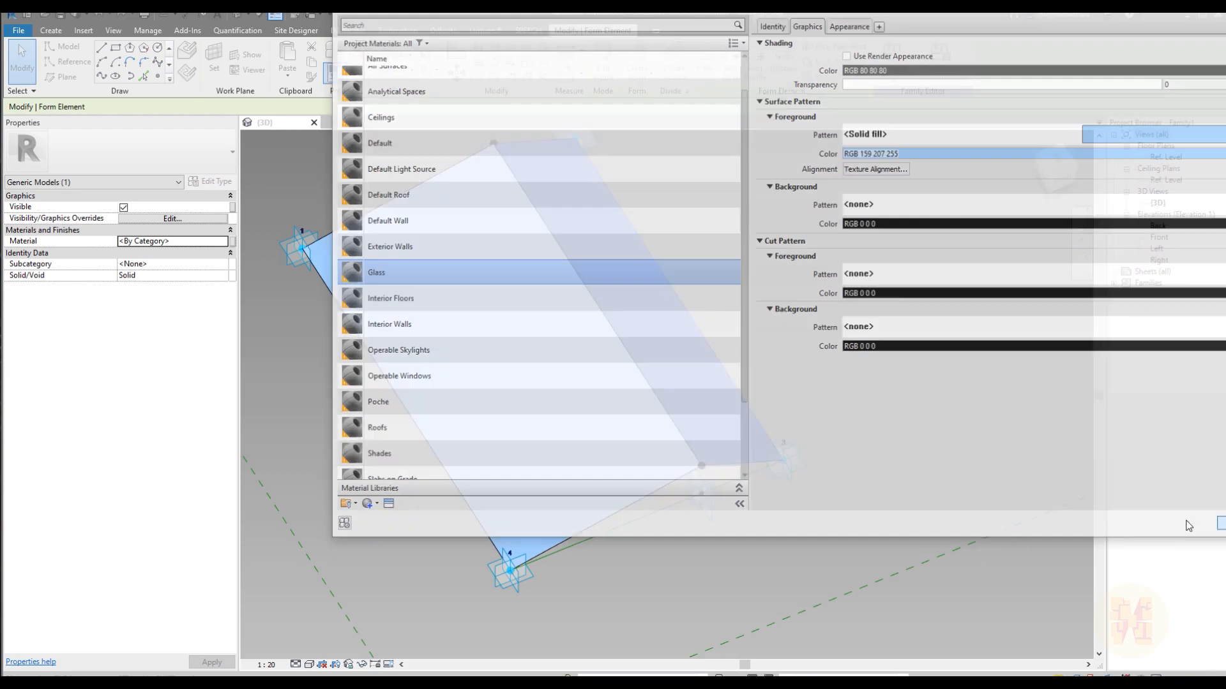
click(875, 342)
Step: Open Family Types, set Bot_point direction to 0.3 and apply it to the model
scroll(856, 329, down, 3)
shift+middle_drag(963, 320, 874, 351)
middle_drag(873, 351, 600, 355)
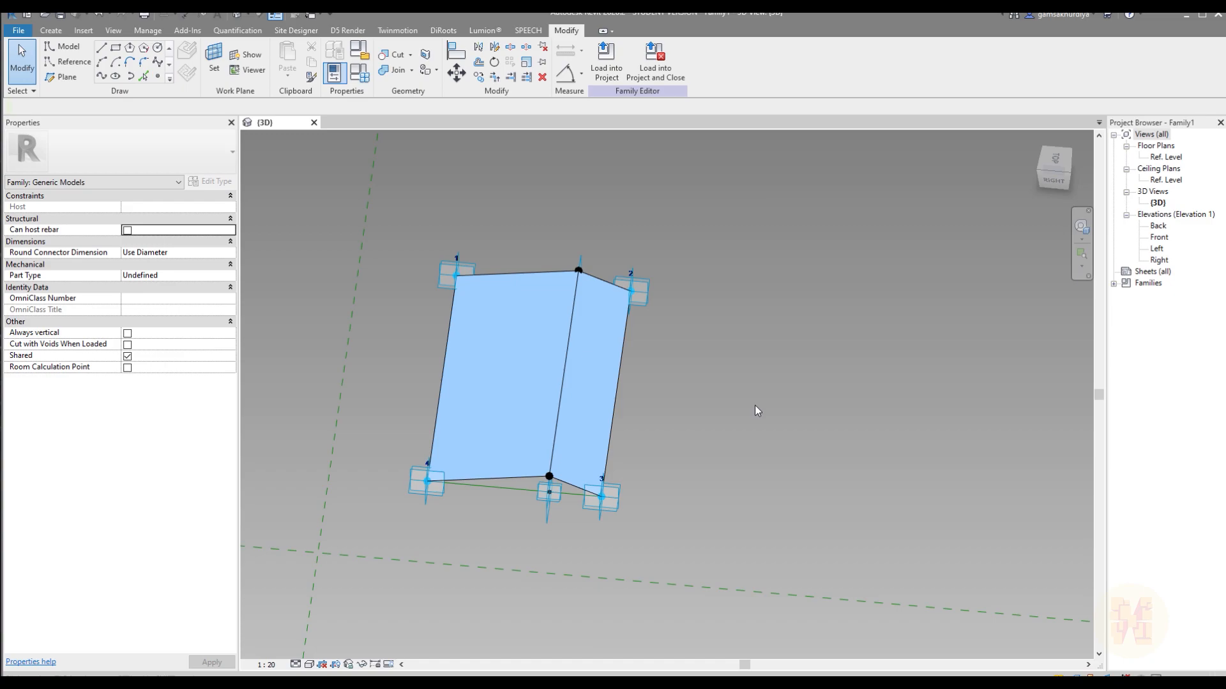
shift+middle_drag(622, 423, 725, 425)
click(50, 30)
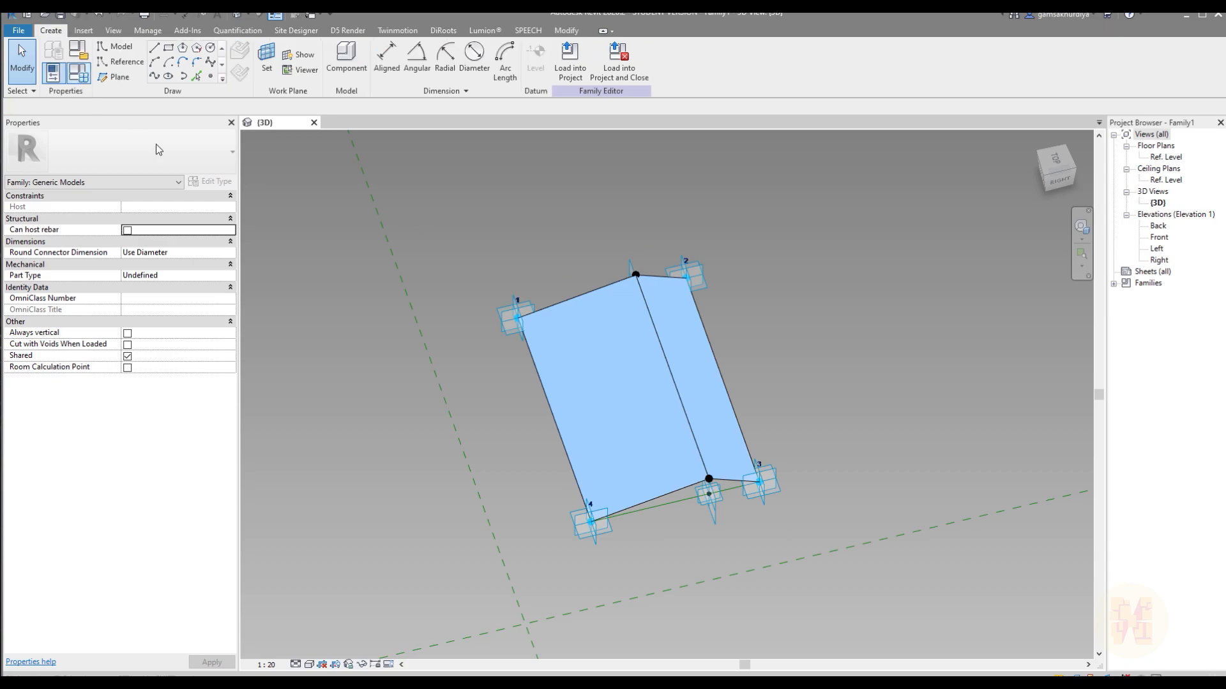
click(82, 80)
drag(771, 110, 960, 114)
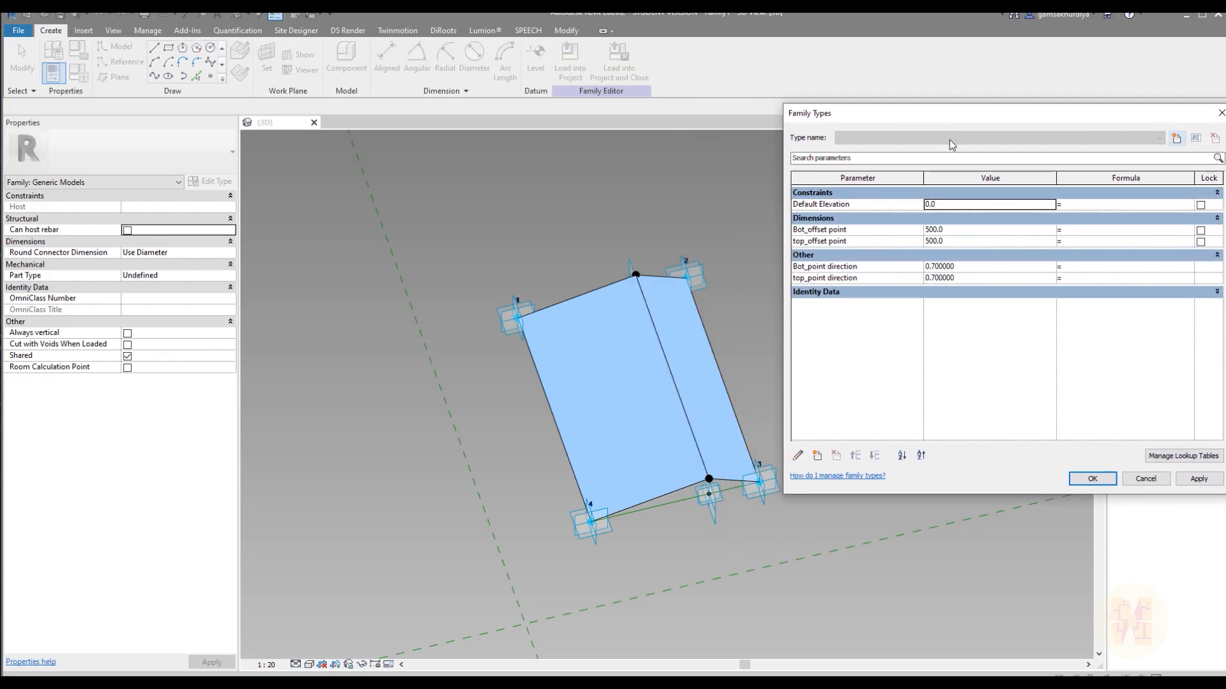
click(993, 268)
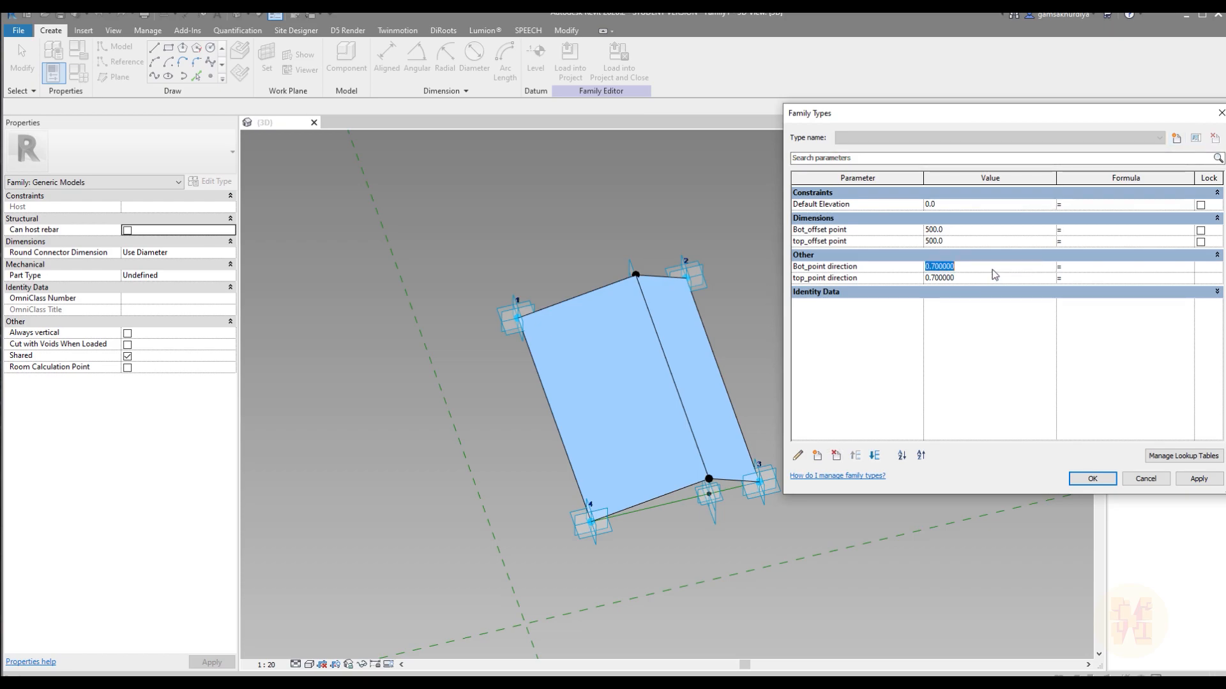
text(0.3)
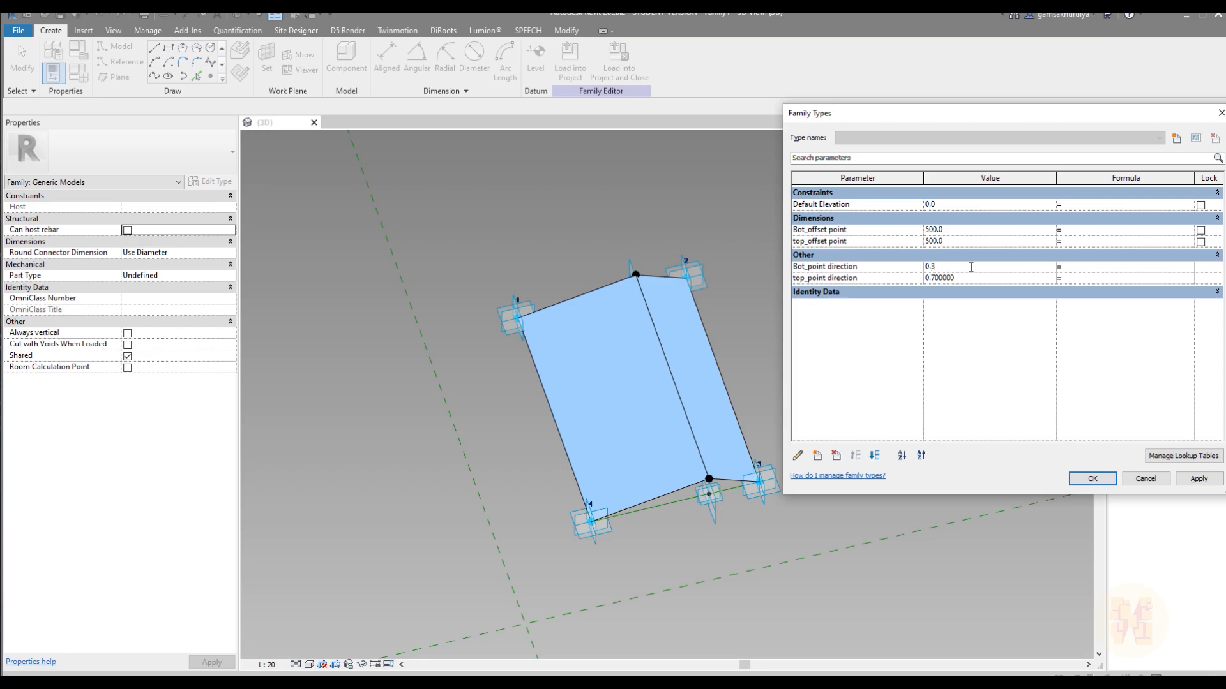
click(1198, 478)
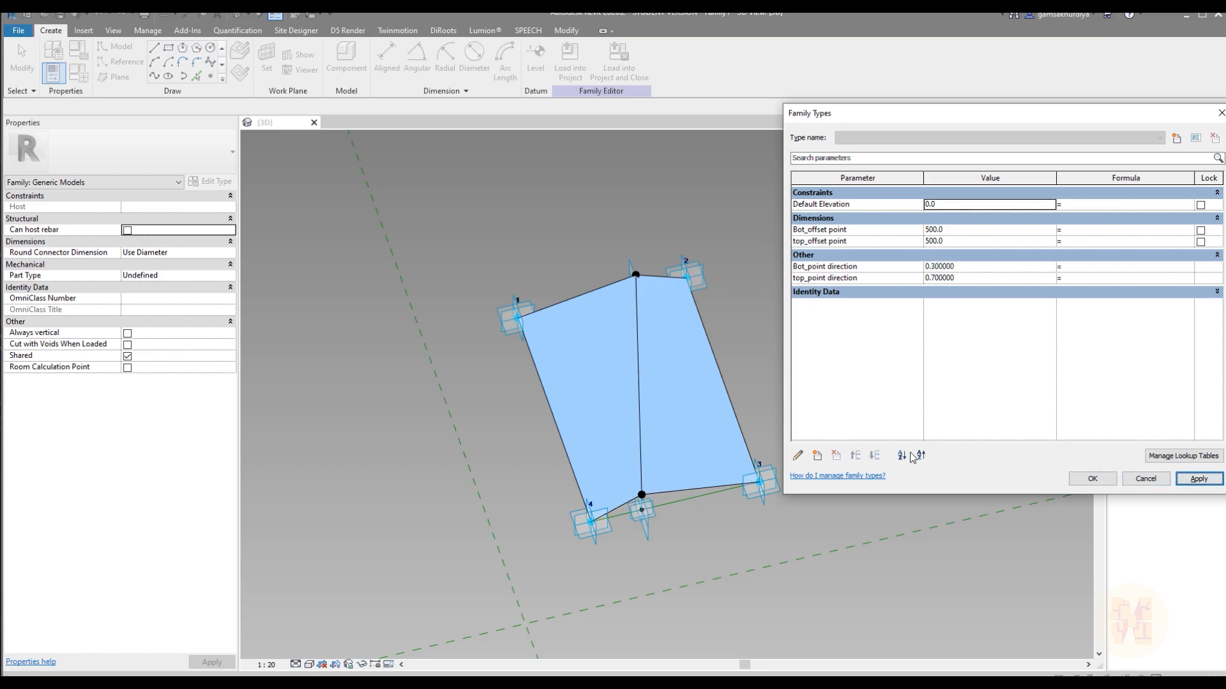
Step: Set the Bot_point direction parameter back to 0.7
click(970, 268)
text(0.7)
key(Return)
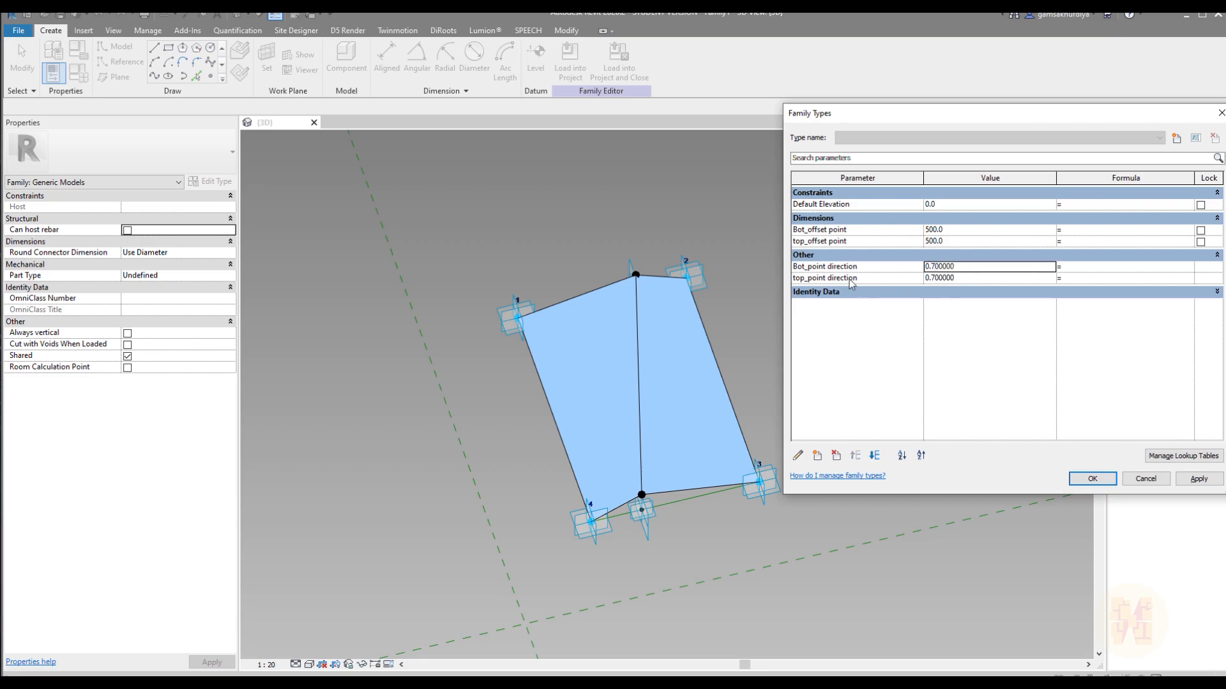
Step: Reorder the parameters so top_point direction is above Bot_point direction and top_offset point is above Bot_offset point
click(805, 281)
click(856, 455)
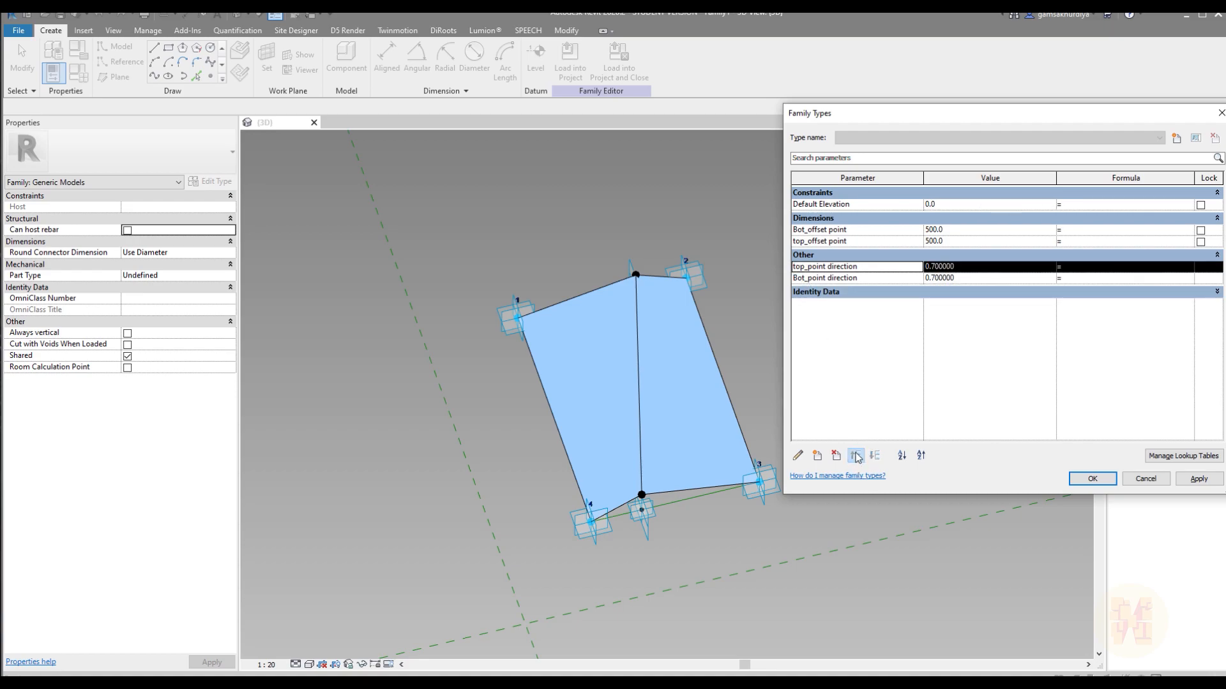
click(822, 242)
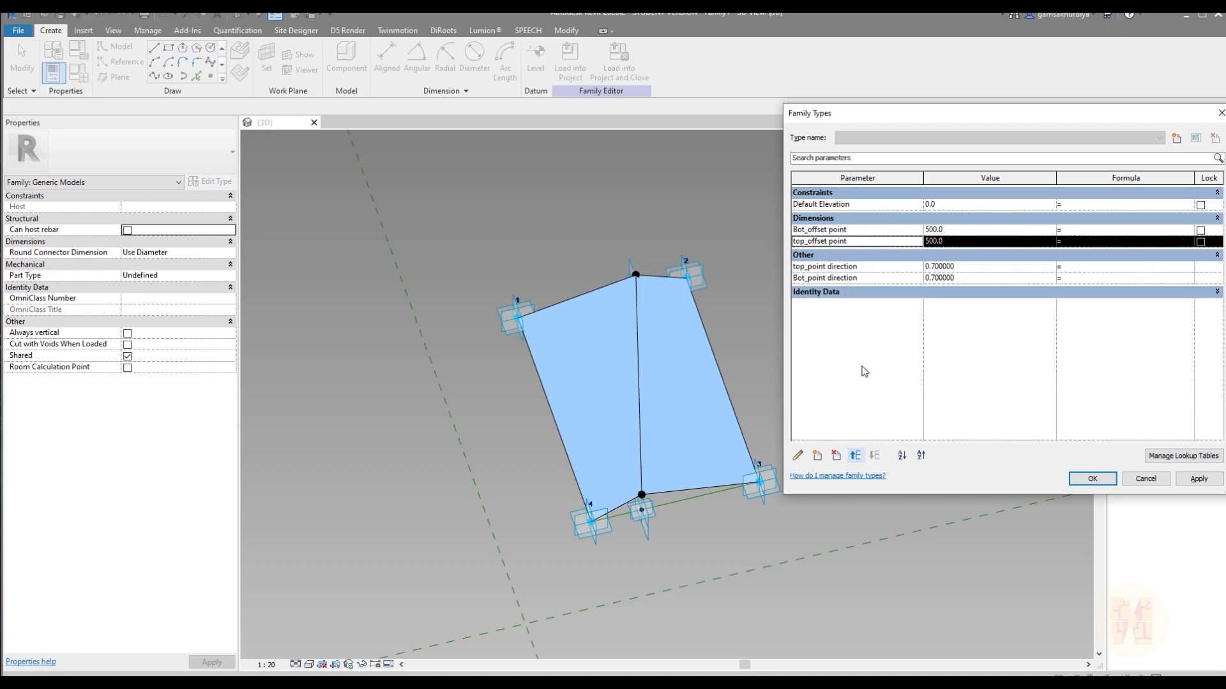
click(855, 455)
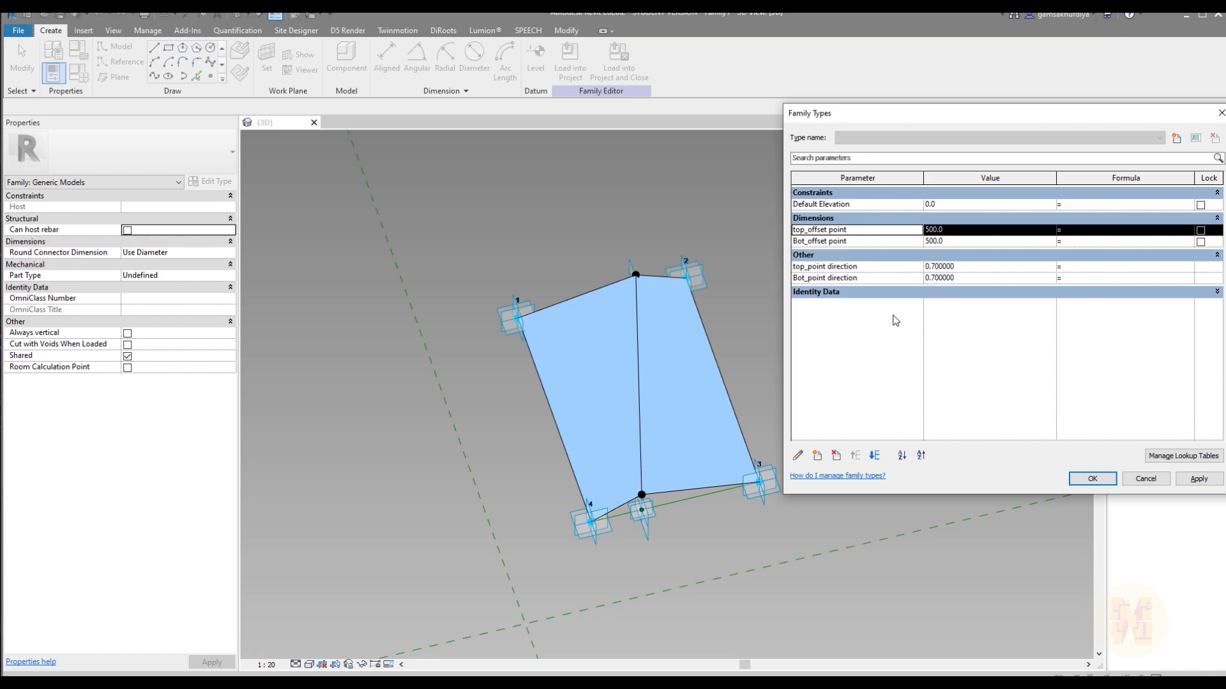
Step: Set the top_point direction parameter to 0.3 and apply it to the model
click(993, 270)
text(0.3)
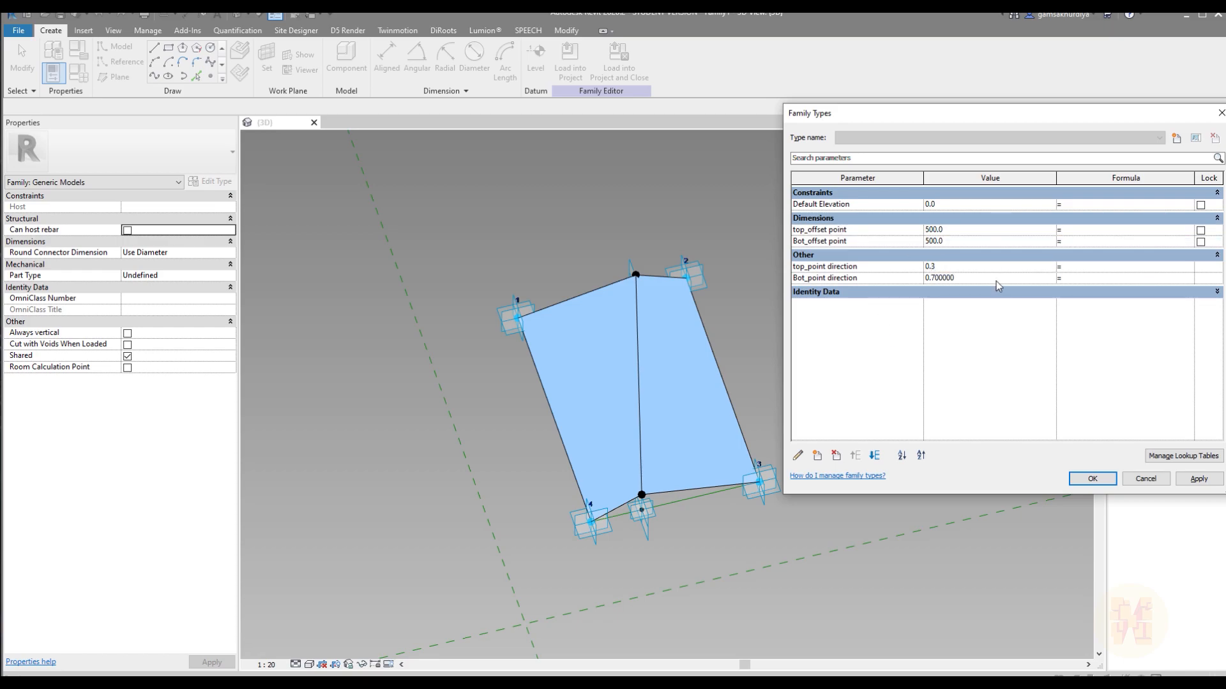
click(1192, 480)
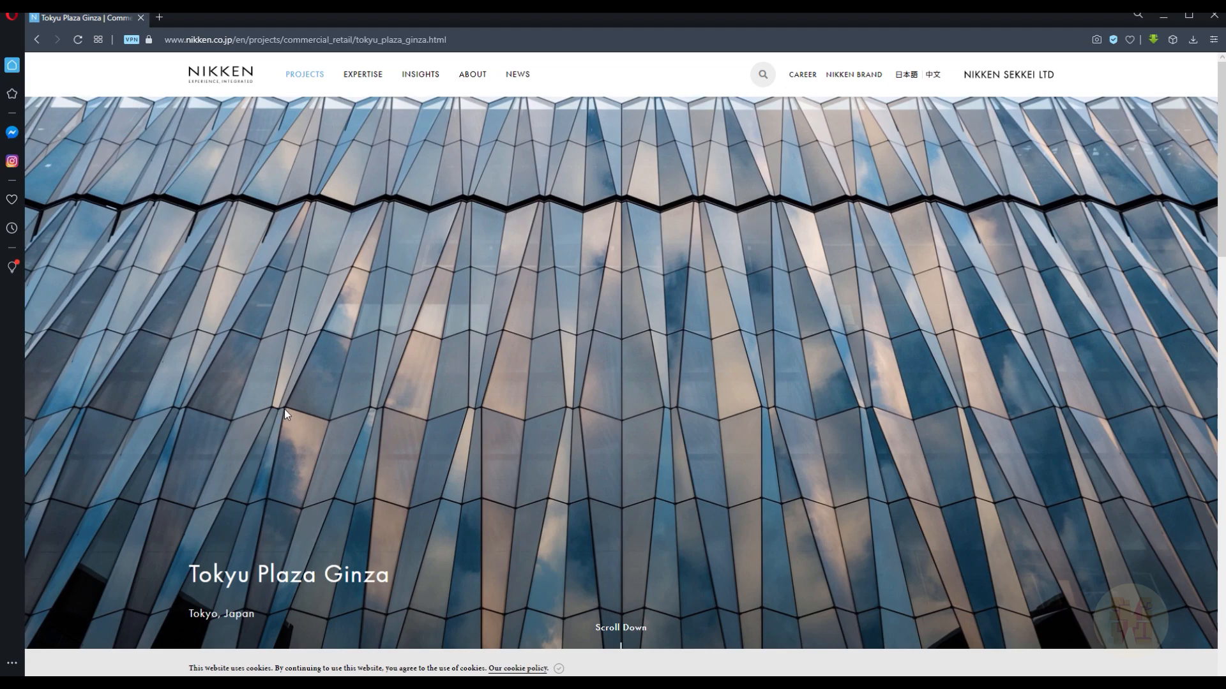
Step: Return from the reference web page to Family Types, set top_point direction to 0.1 and Bot_point direction to 0.3, and apply them
click(1167, 17)
click(977, 267)
text(0.1)
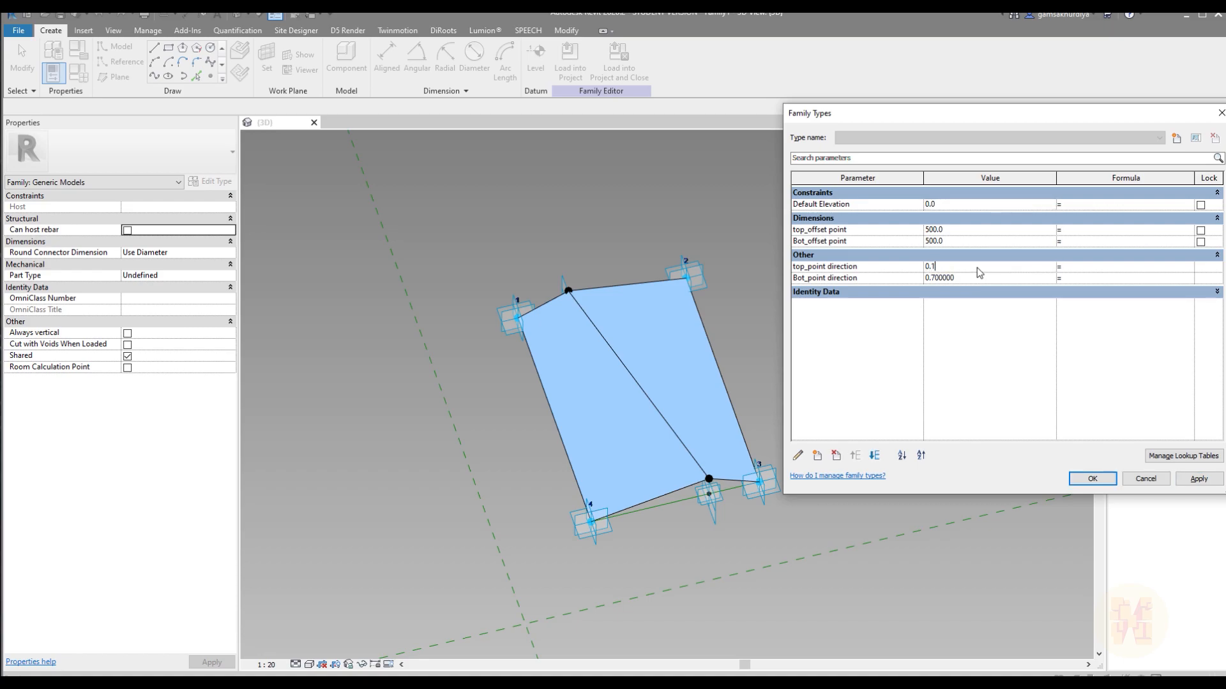
click(979, 279)
text(0.3)
click(1198, 479)
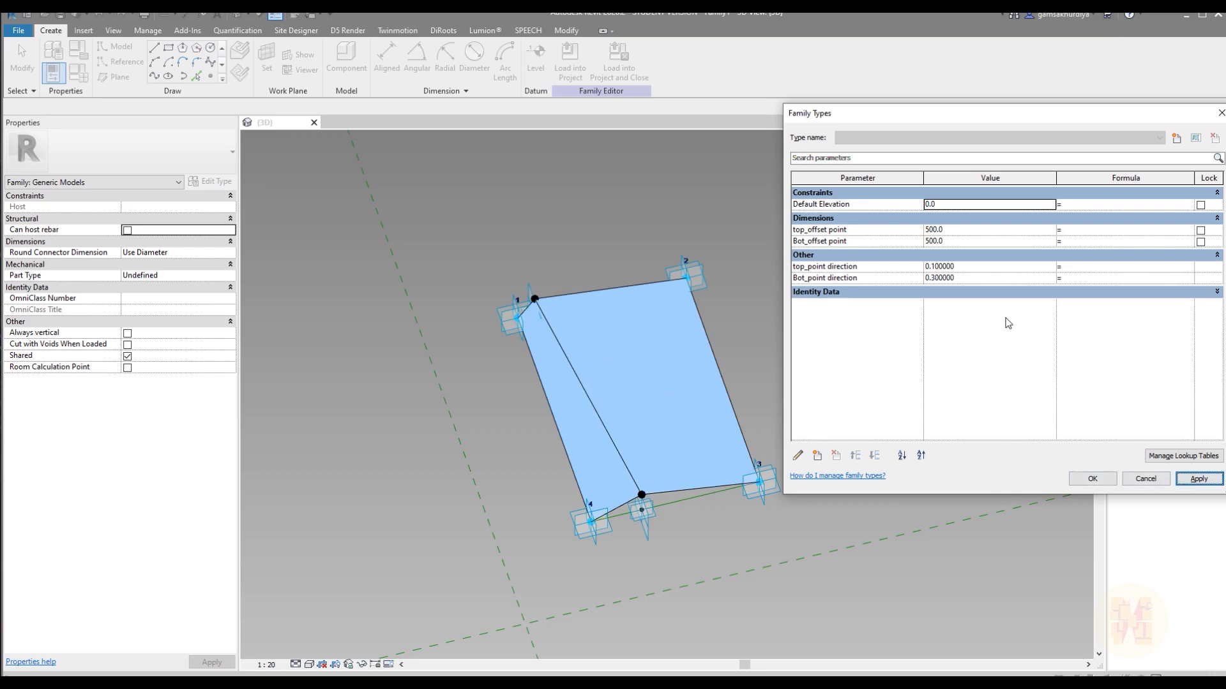
Step: Set Bot_point direction to 0.4, apply it and close Family Types
click(991, 279)
text(0.4)
click(1198, 479)
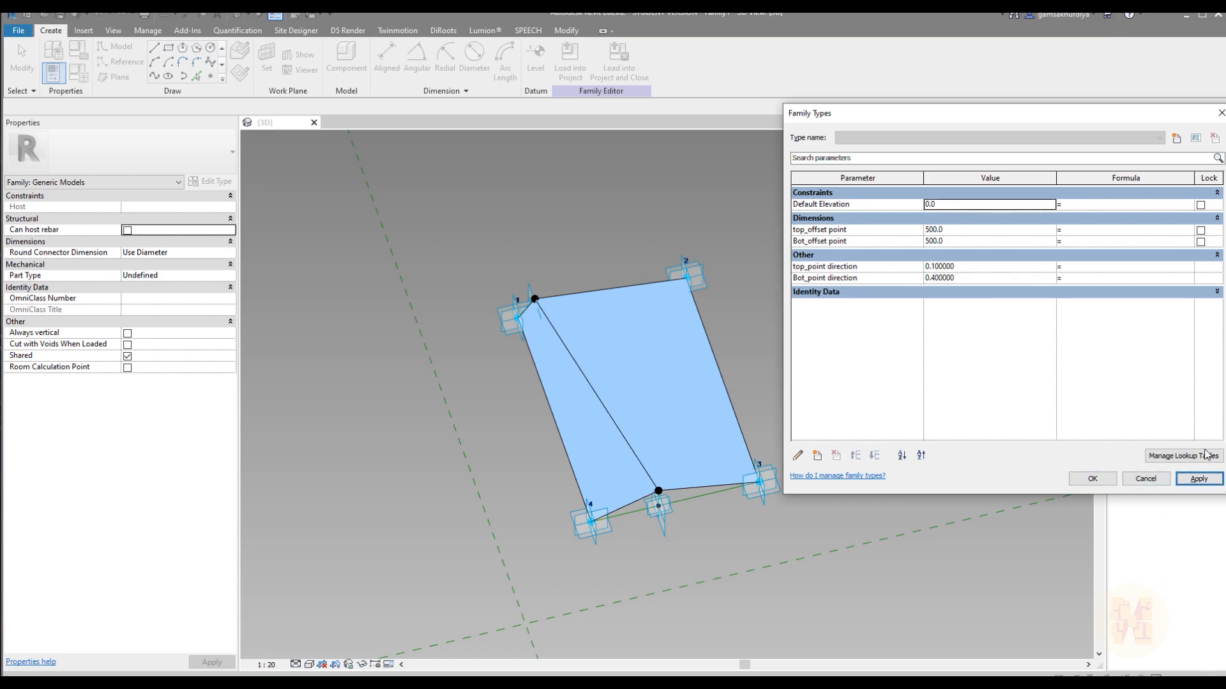
click(1093, 478)
Step: Reopen Family Types and create two family types named Type 1 and Type 2
shift+middle_drag(821, 386, 841, 428)
middle_drag(893, 466, 615, 277)
middle_drag(590, 464, 723, 465)
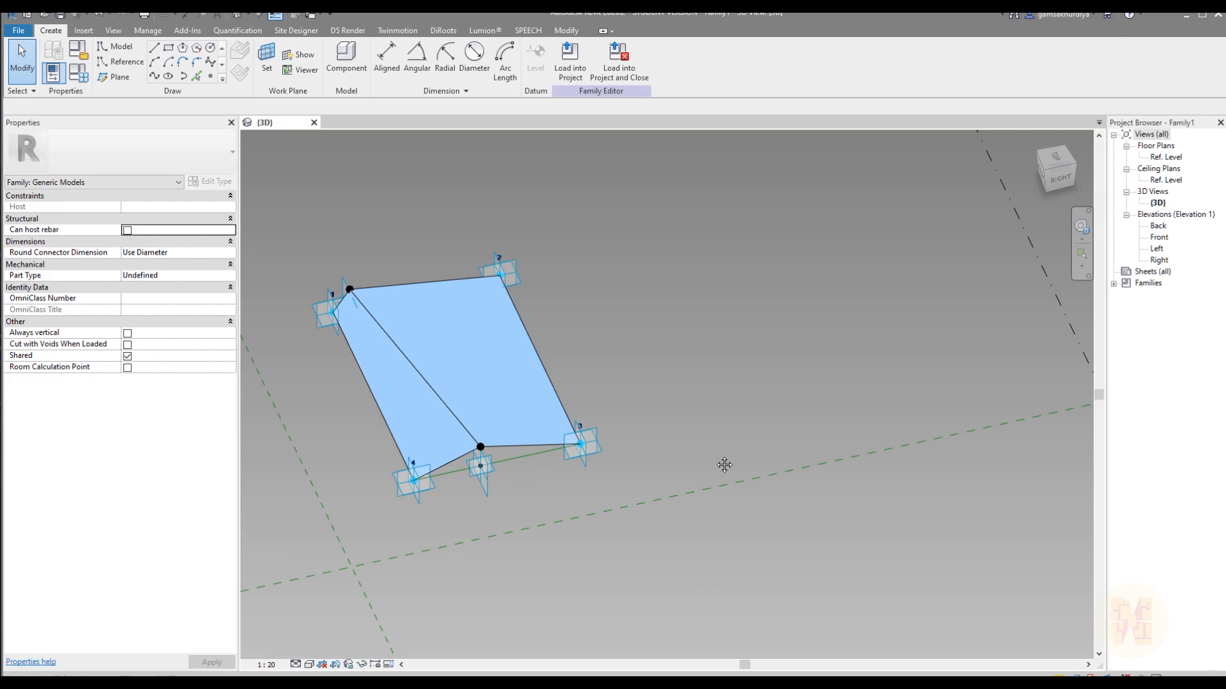
click(83, 77)
drag(947, 127, 821, 152)
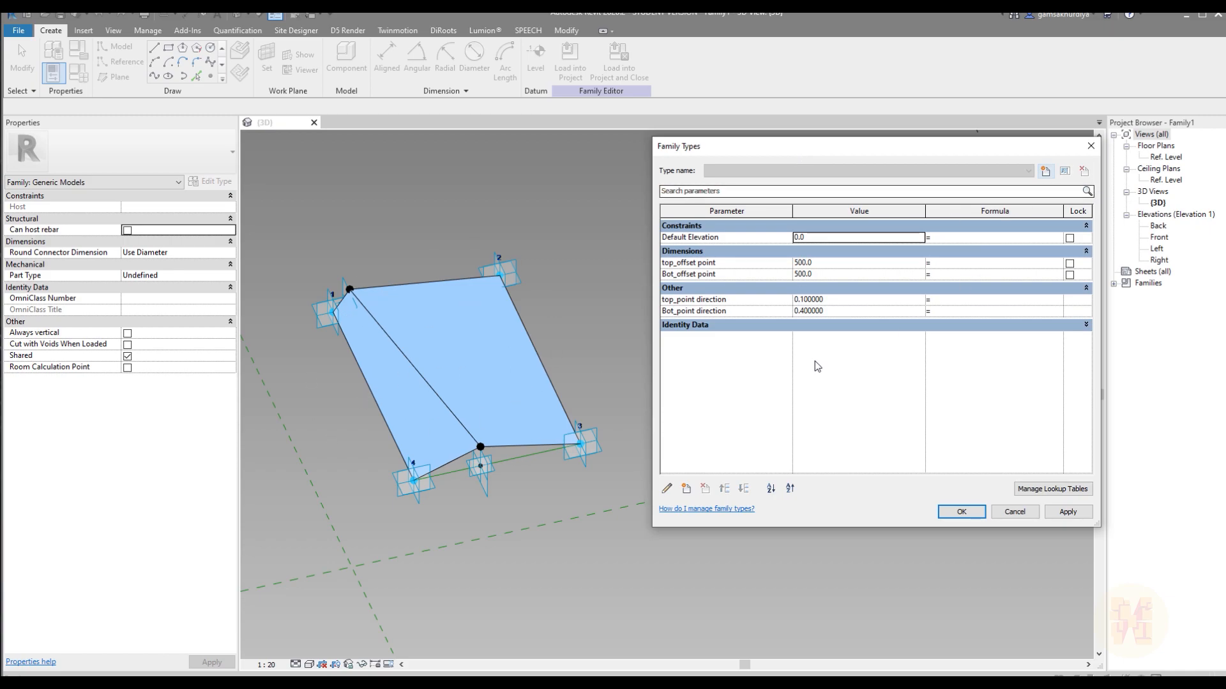
click(1049, 170)
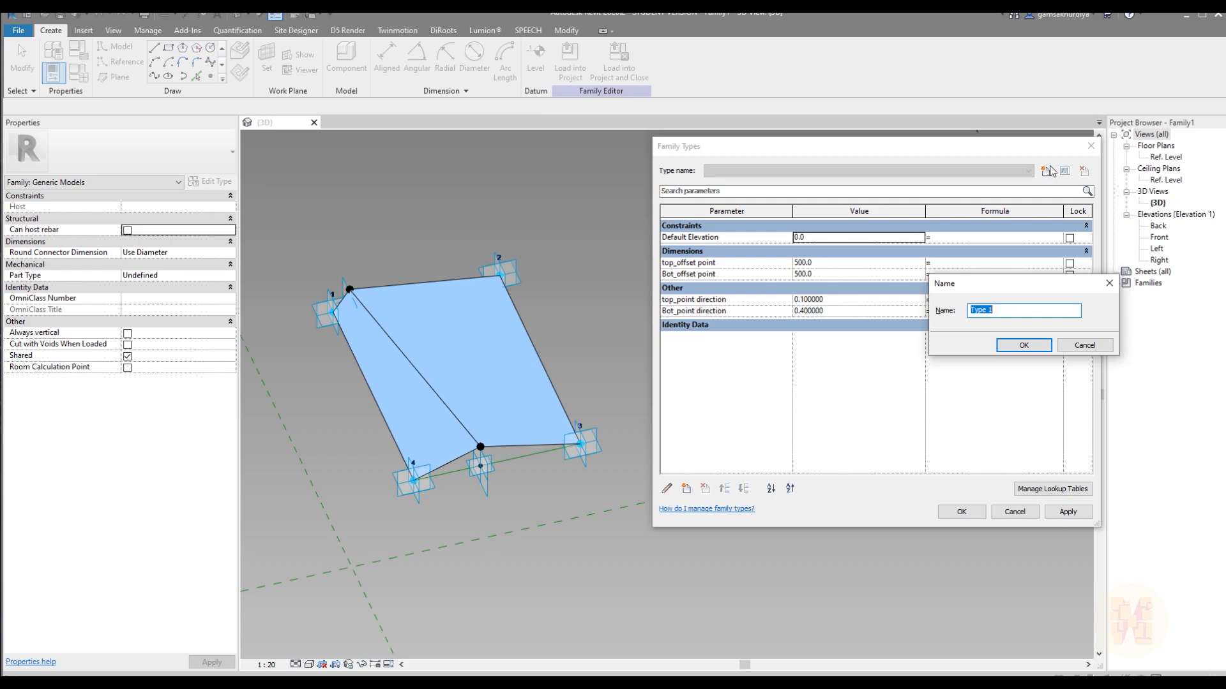
click(1027, 348)
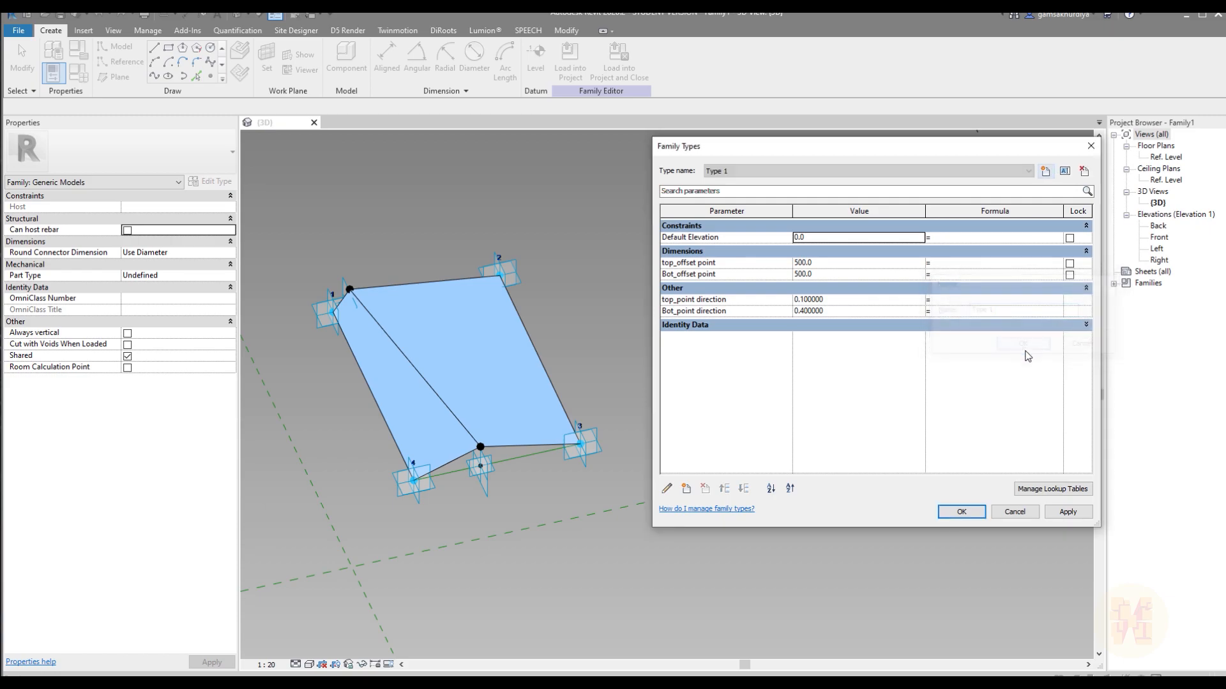
click(1045, 170)
click(1026, 345)
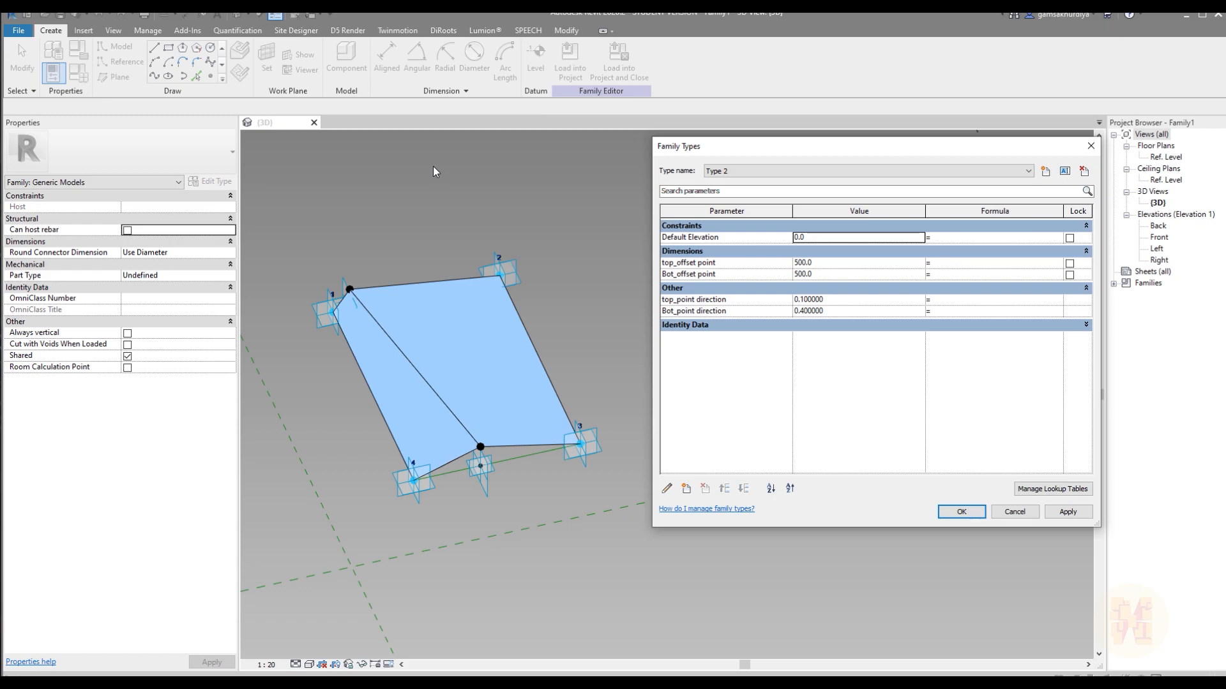
Step: For Type 2, set top_point direction to 0.4 and Bot_point direction to 0.1, then apply and close Family Types
click(856, 313)
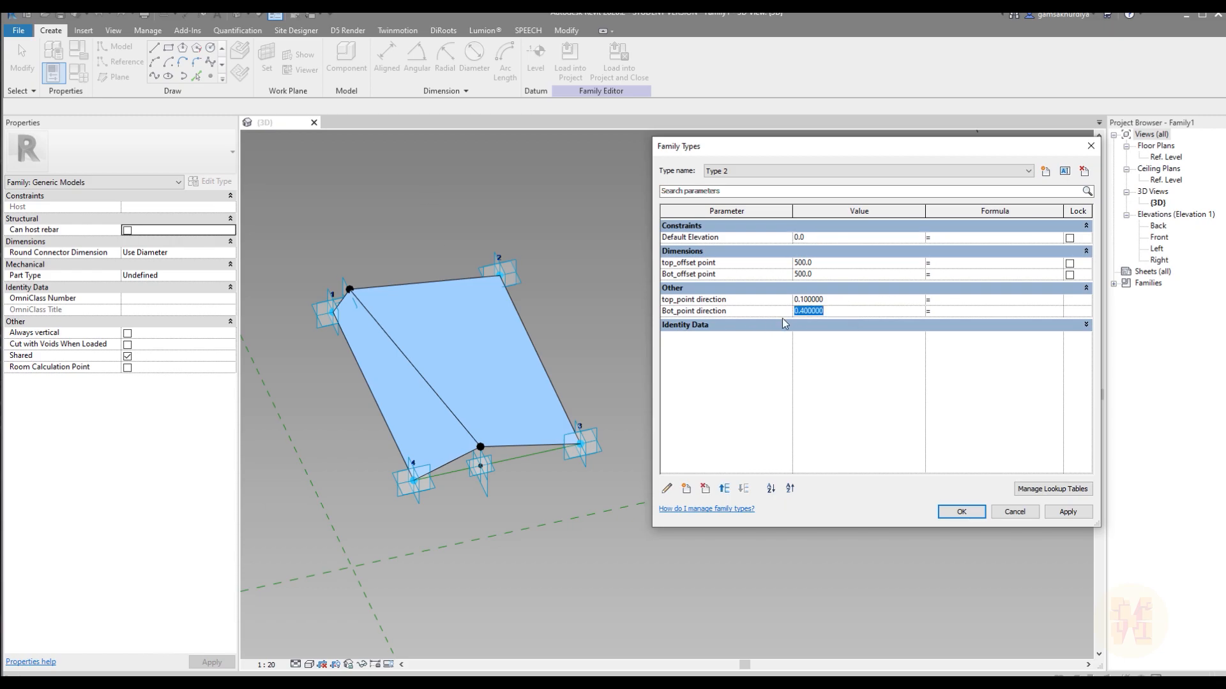
click(846, 300)
text(0,4)
click(844, 313)
text(0,11)
key(Return)
click(1072, 510)
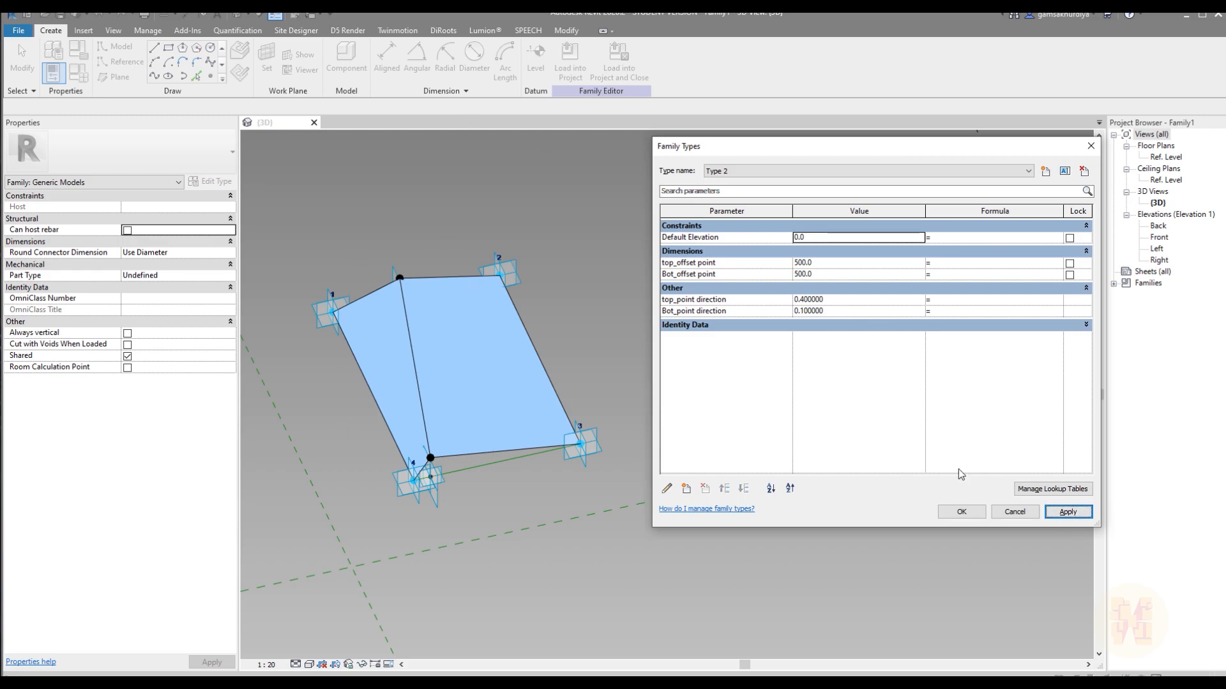
click(961, 512)
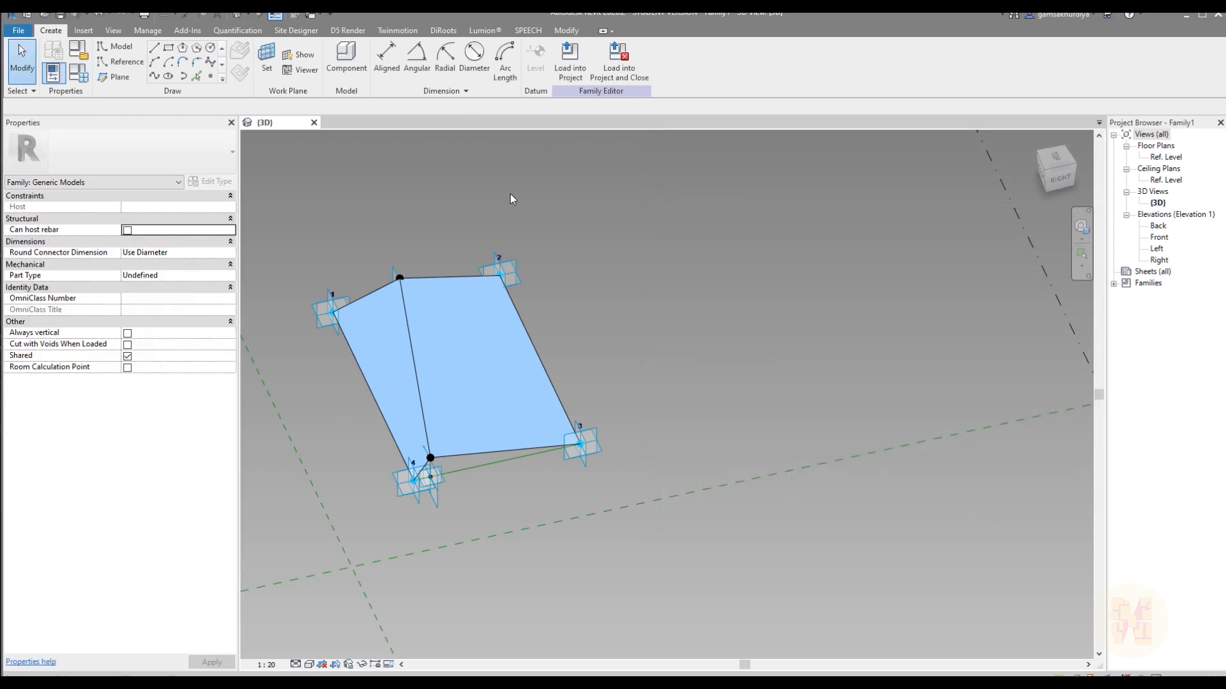
Step: Create a new conceptual mass family from the Metric Mass.rft template
click(29, 32)
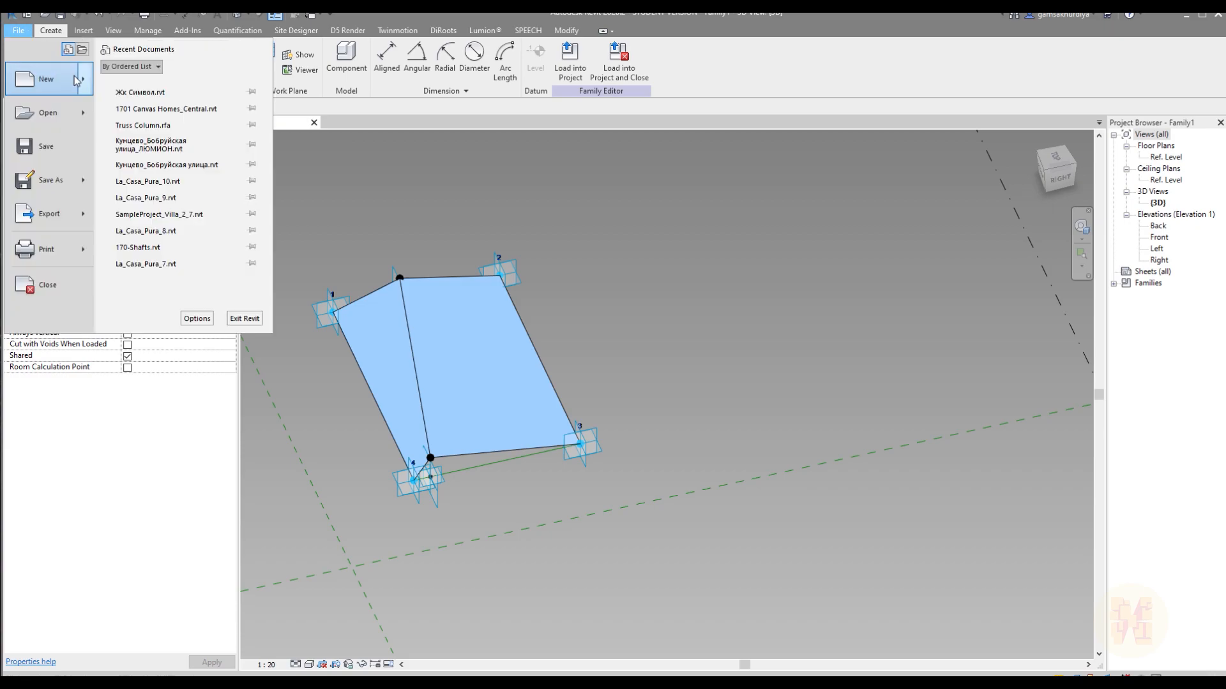
mouse_move(84, 83)
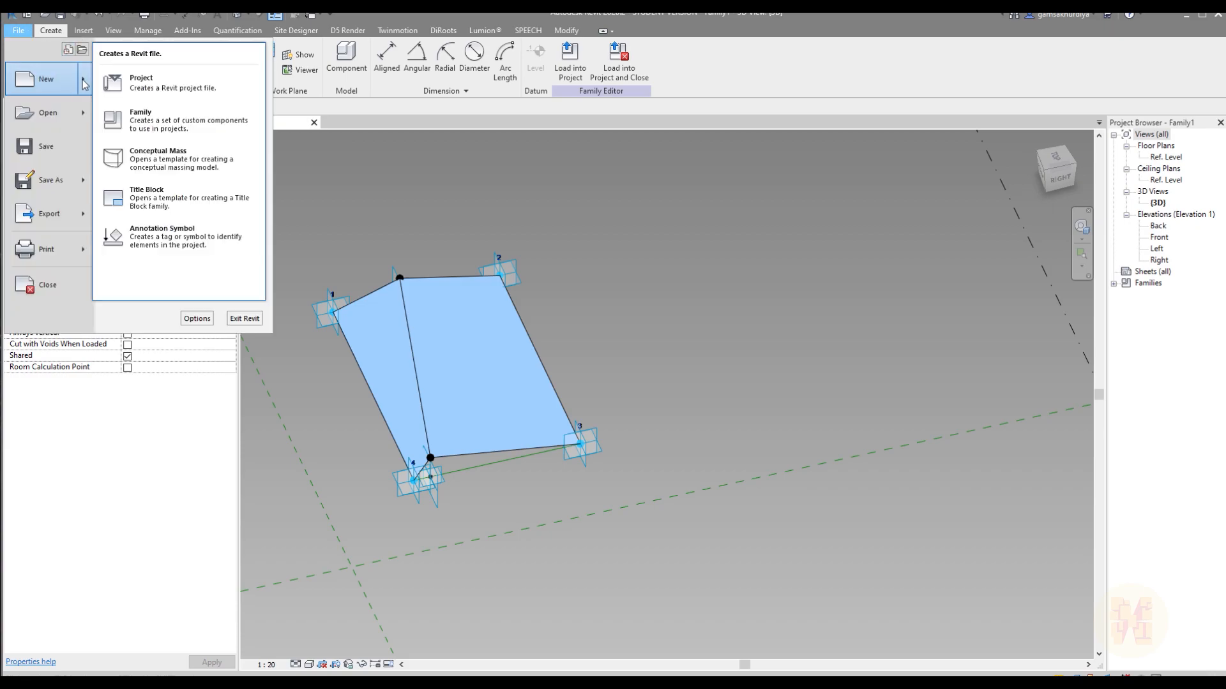
click(186, 160)
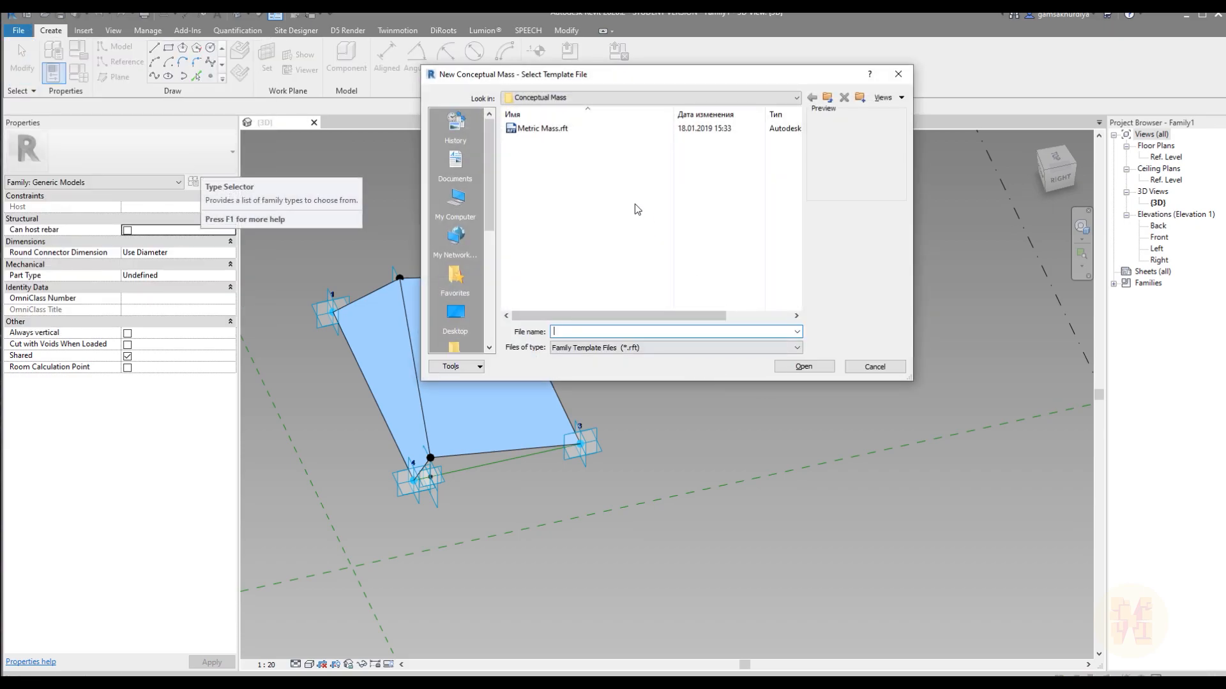
click(562, 130)
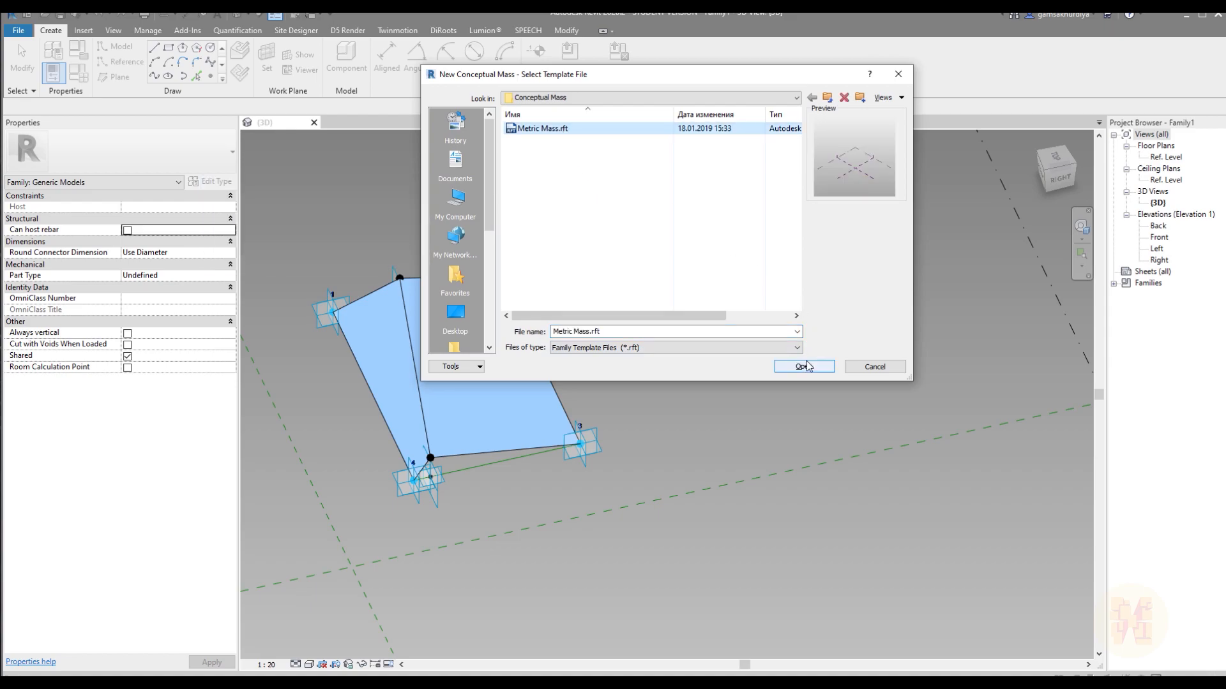
click(806, 361)
scroll(702, 515, up, 4)
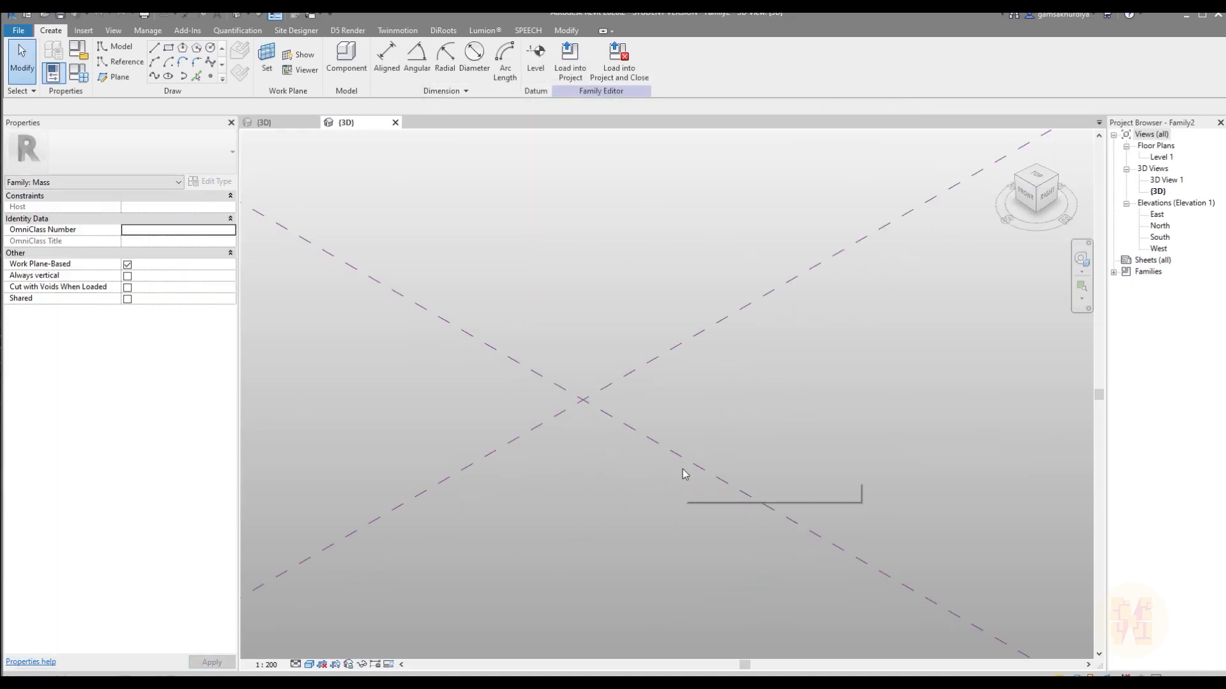
Step: Draw a long rectangle of model lines on Level 1 around the intersection of the two reference planes
click(118, 47)
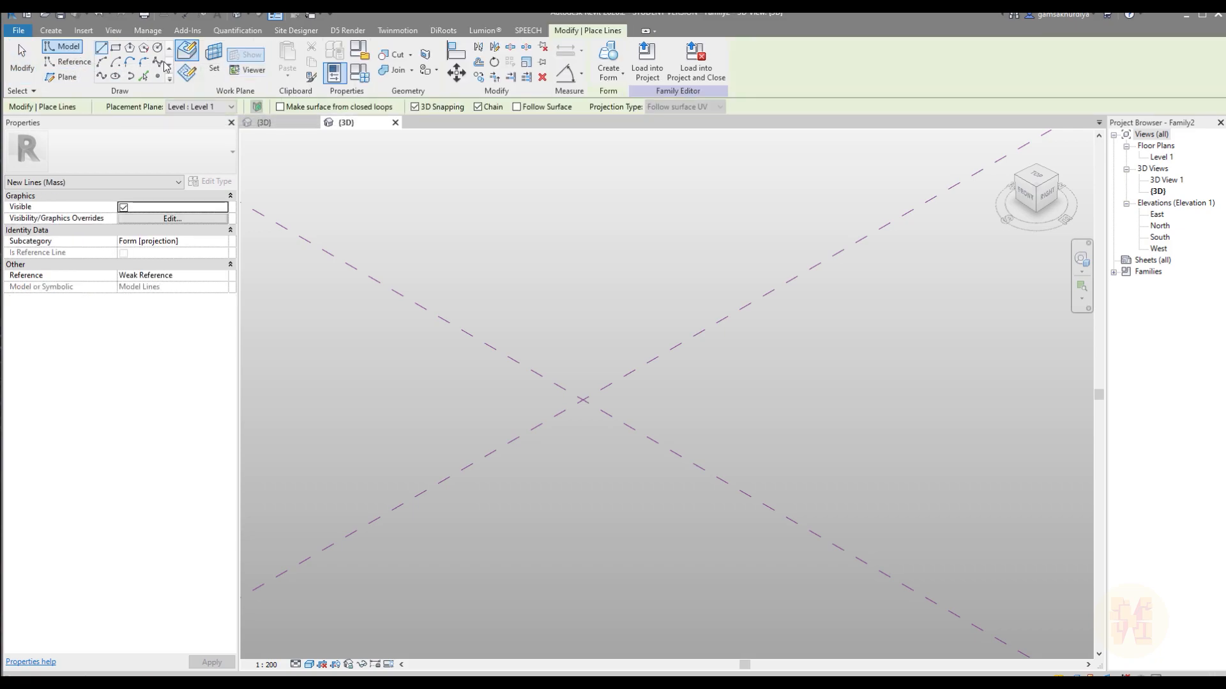
click(115, 47)
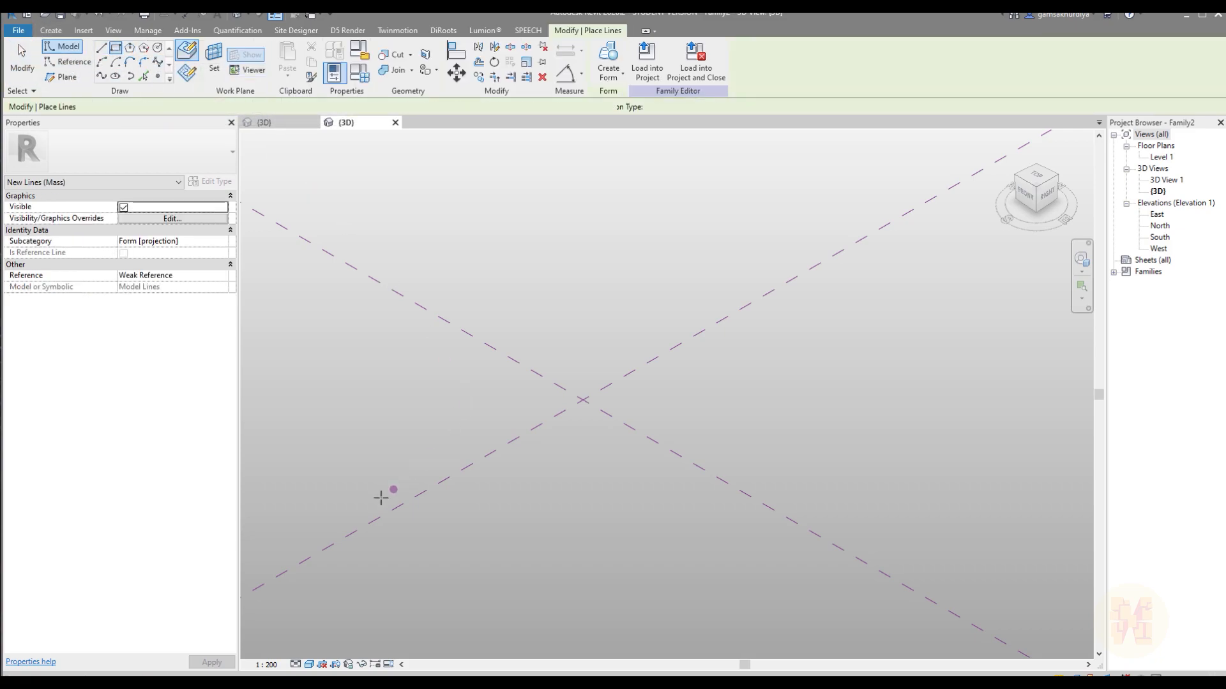
click(362, 452)
click(909, 304)
key(Escape)
key(Escape)
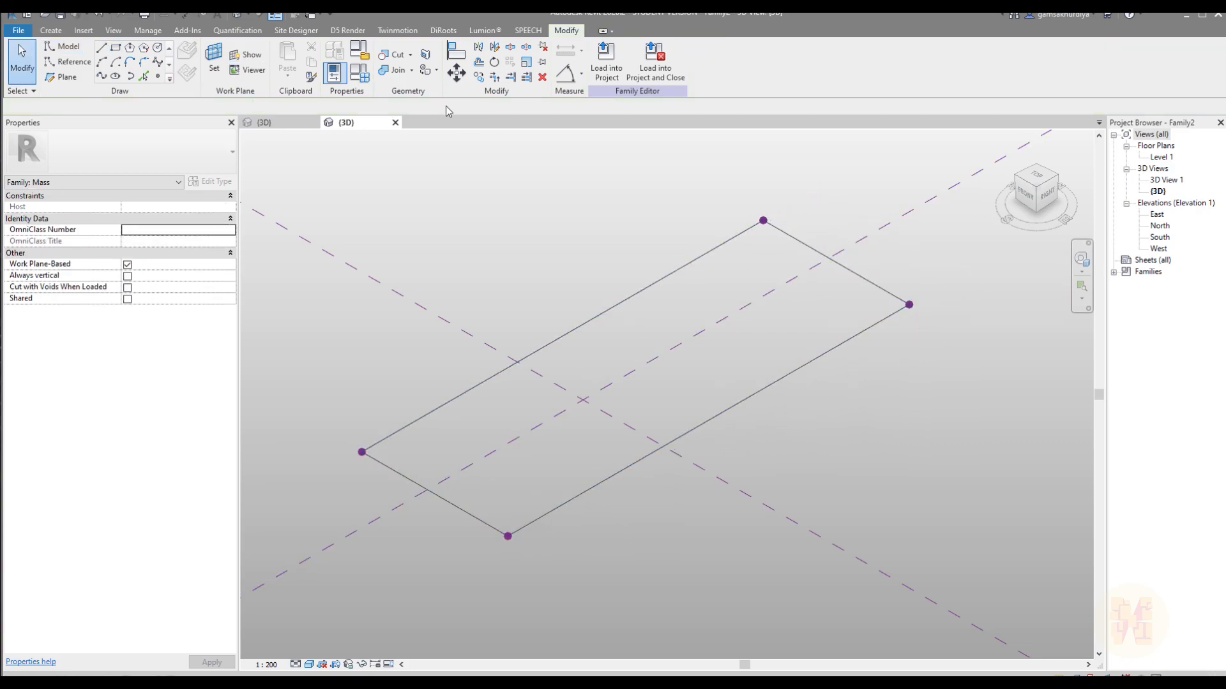
Step: Select the whole rectangle chain and create a solid box form from it
key(Tab)
click(554, 345)
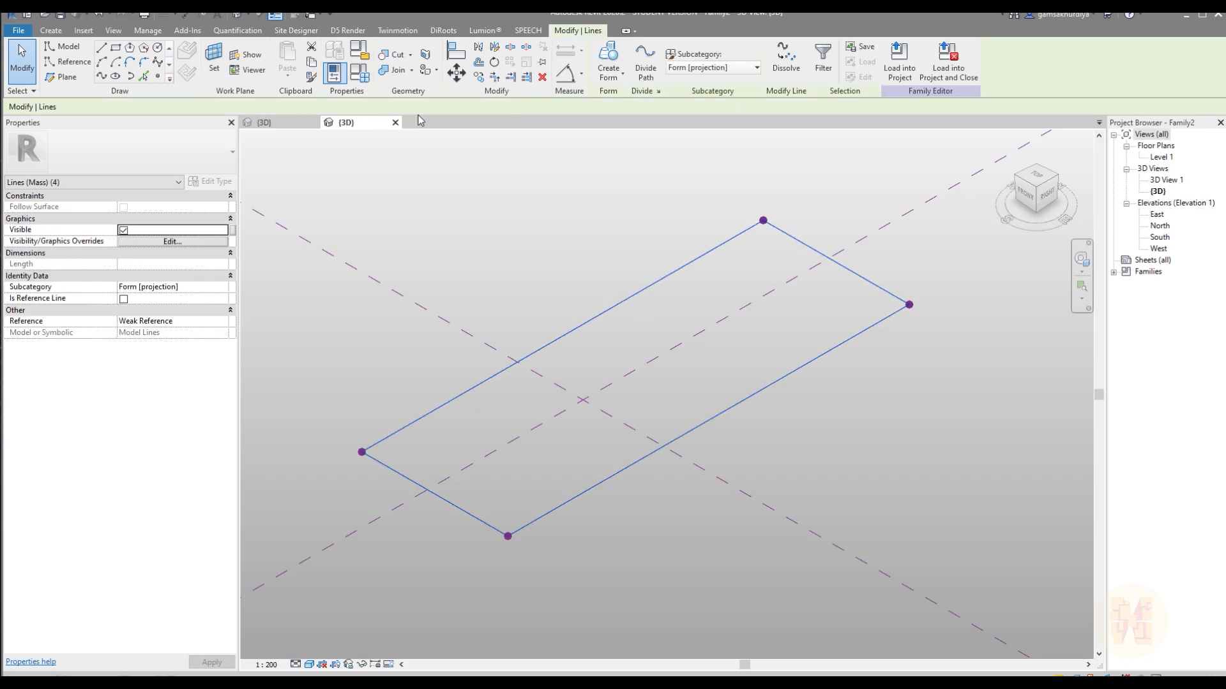
click(581, 274)
key(Tab)
click(738, 393)
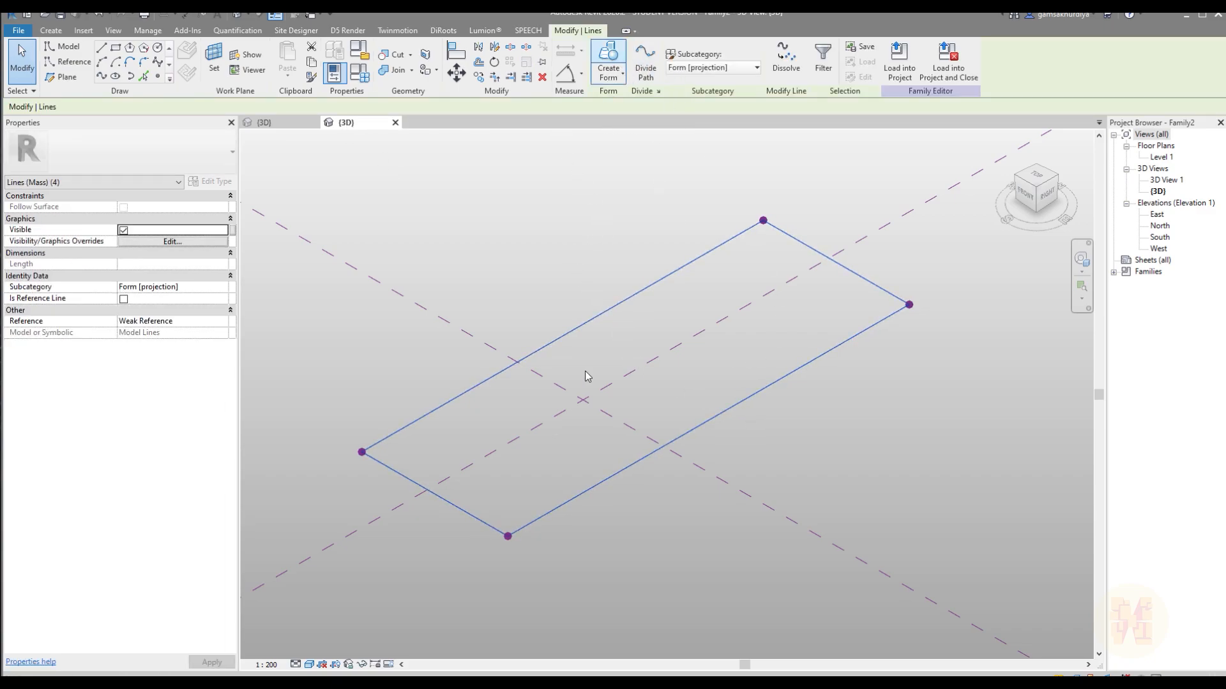
click(423, 559)
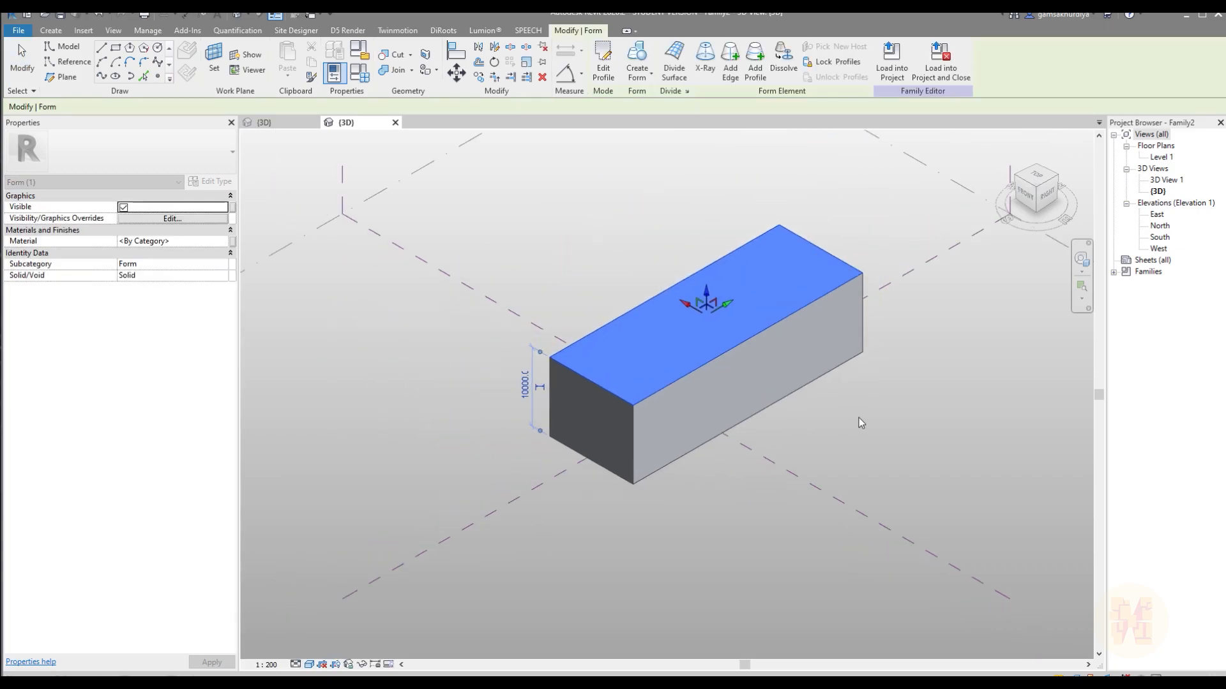
click(799, 450)
Step: Divide the long vertical side face of the box into a UV grid with Divide Surface
scroll(583, 450, up, 3)
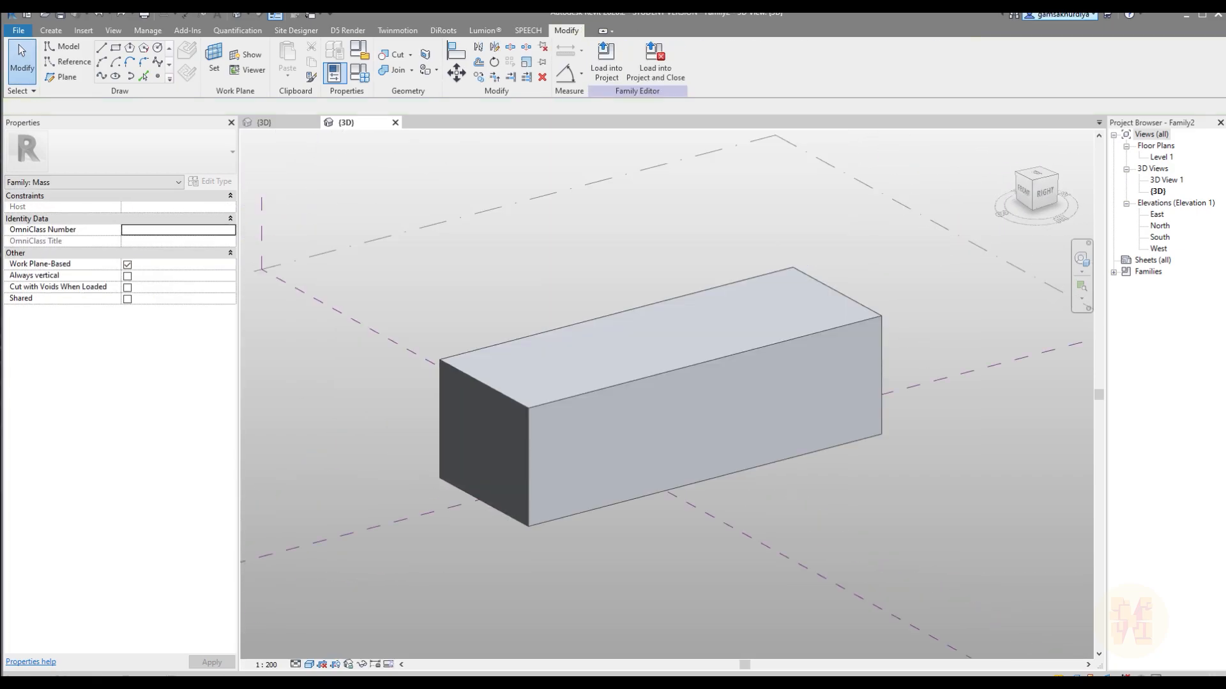
middle_drag(915, 341, 827, 277)
shift+middle_drag(613, 327, 648, 413)
click(691, 339)
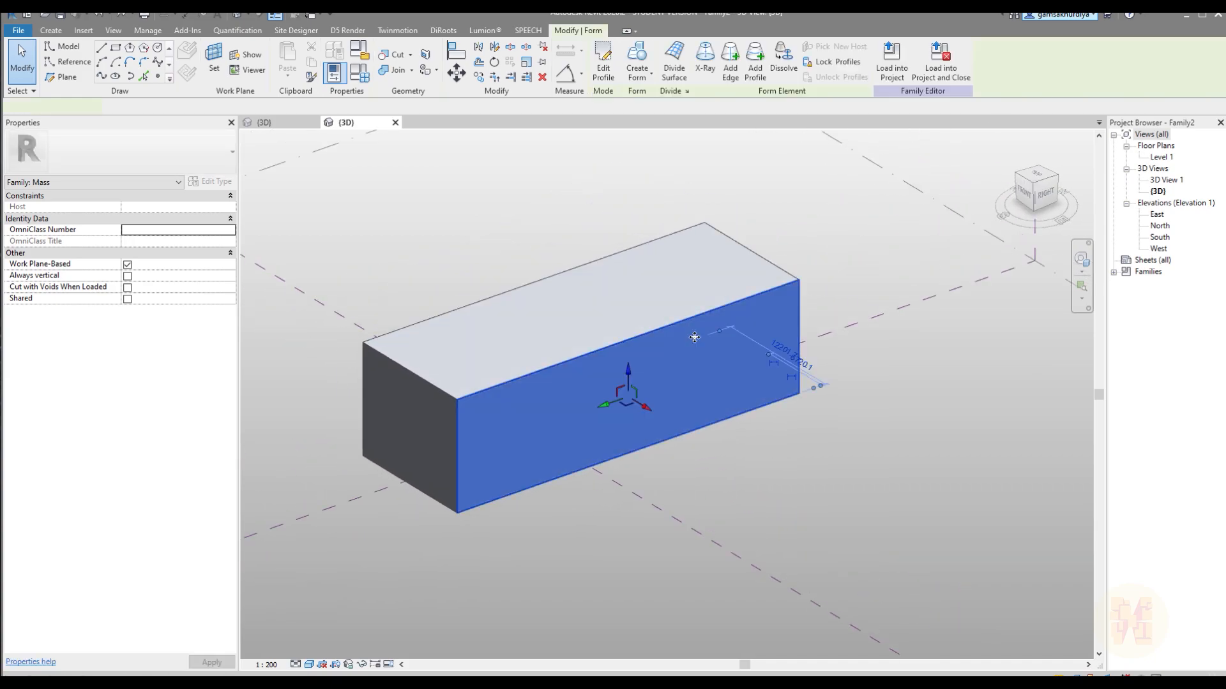
scroll(564, 432, up, 2)
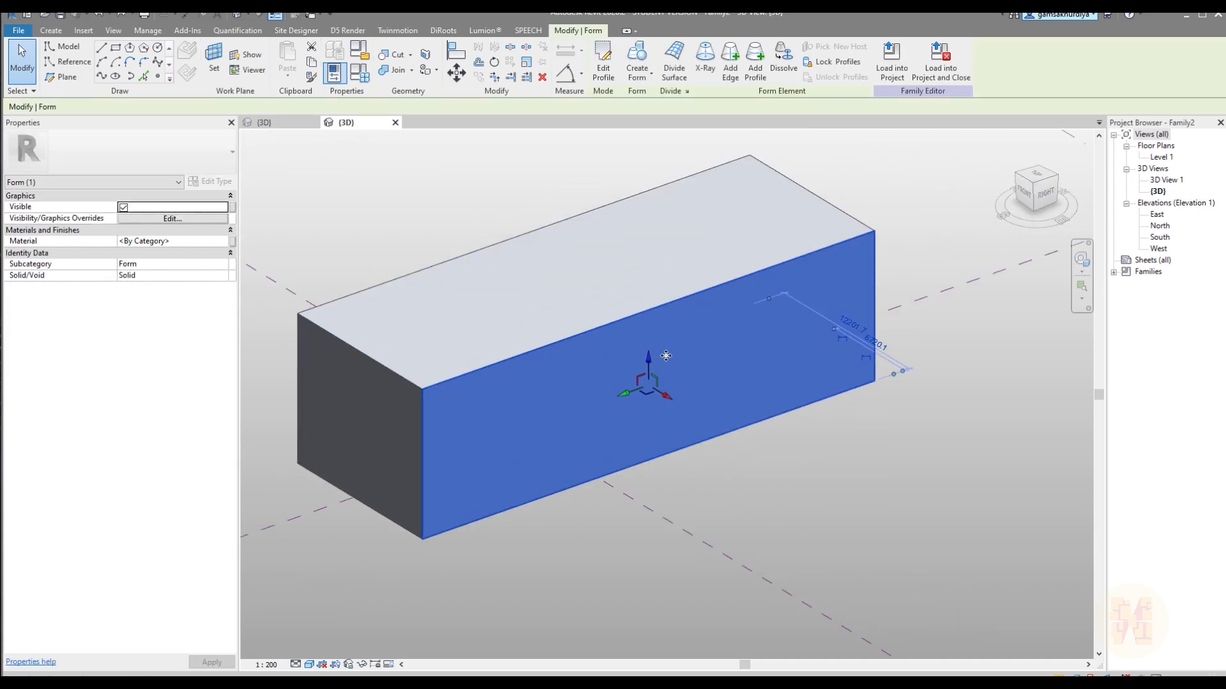
click(683, 71)
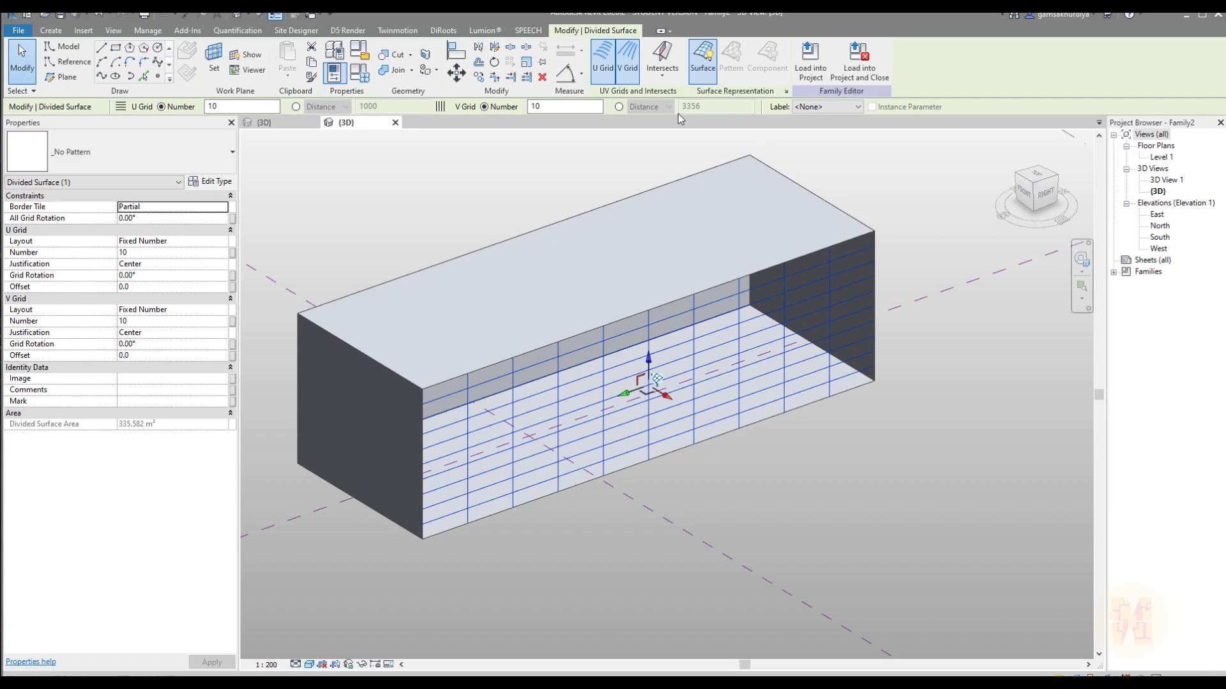
Step: Turn on Nodes in the divided surface's Surface Representation settings
click(786, 91)
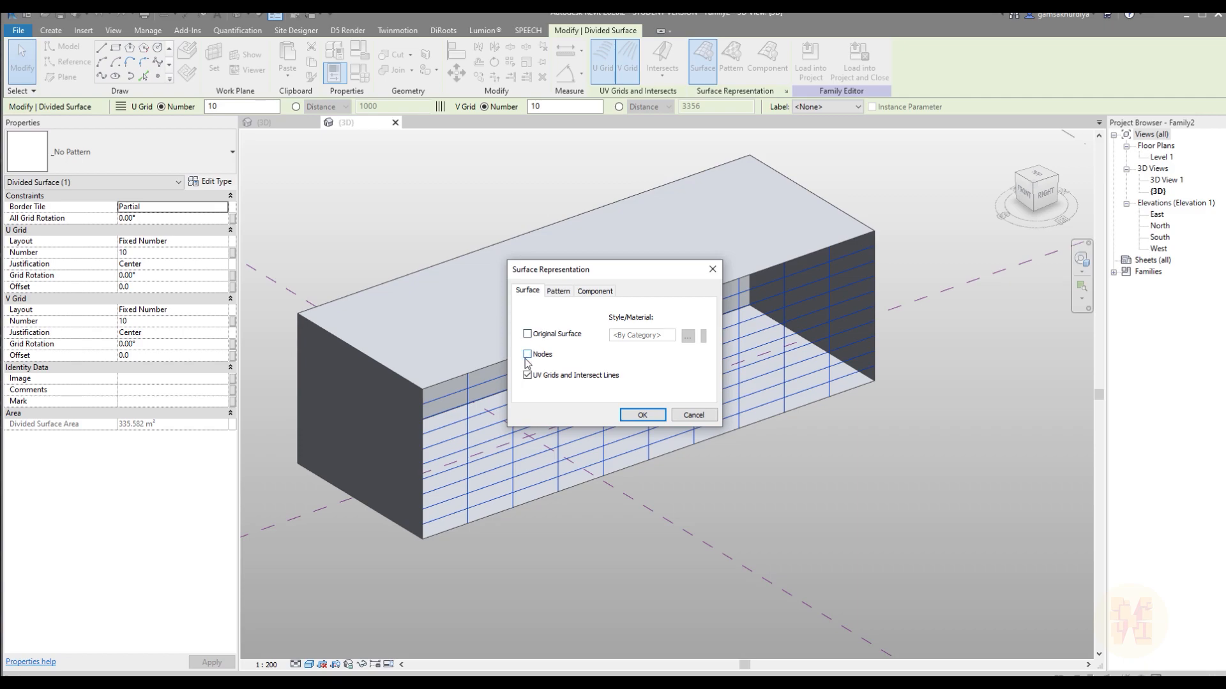
click(623, 417)
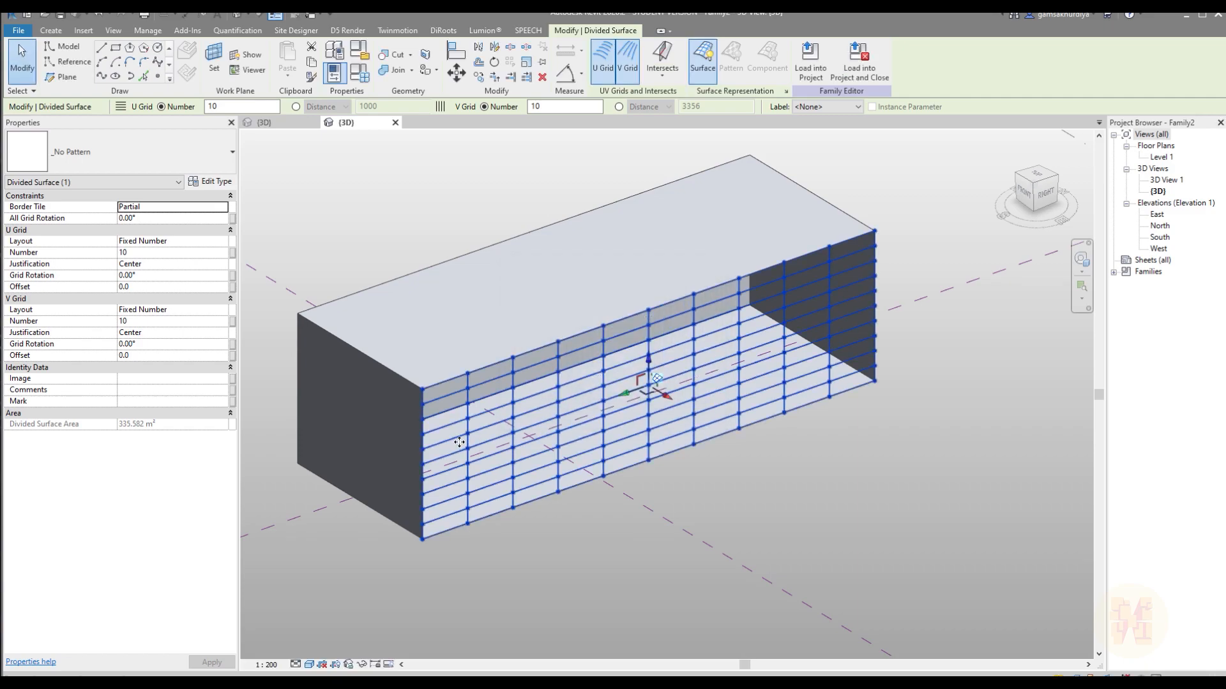
scroll(515, 560, up, 2)
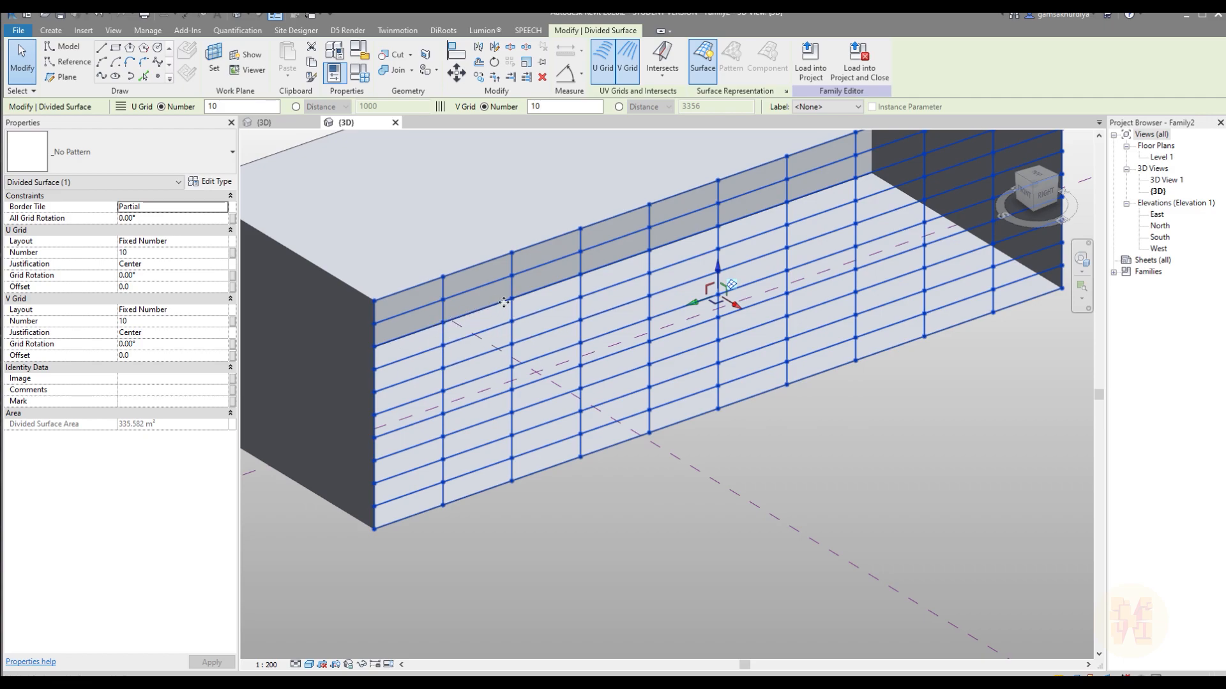
Step: Change both the U Grid and V Grid layouts of the divided surface to Fixed Distance
click(224, 247)
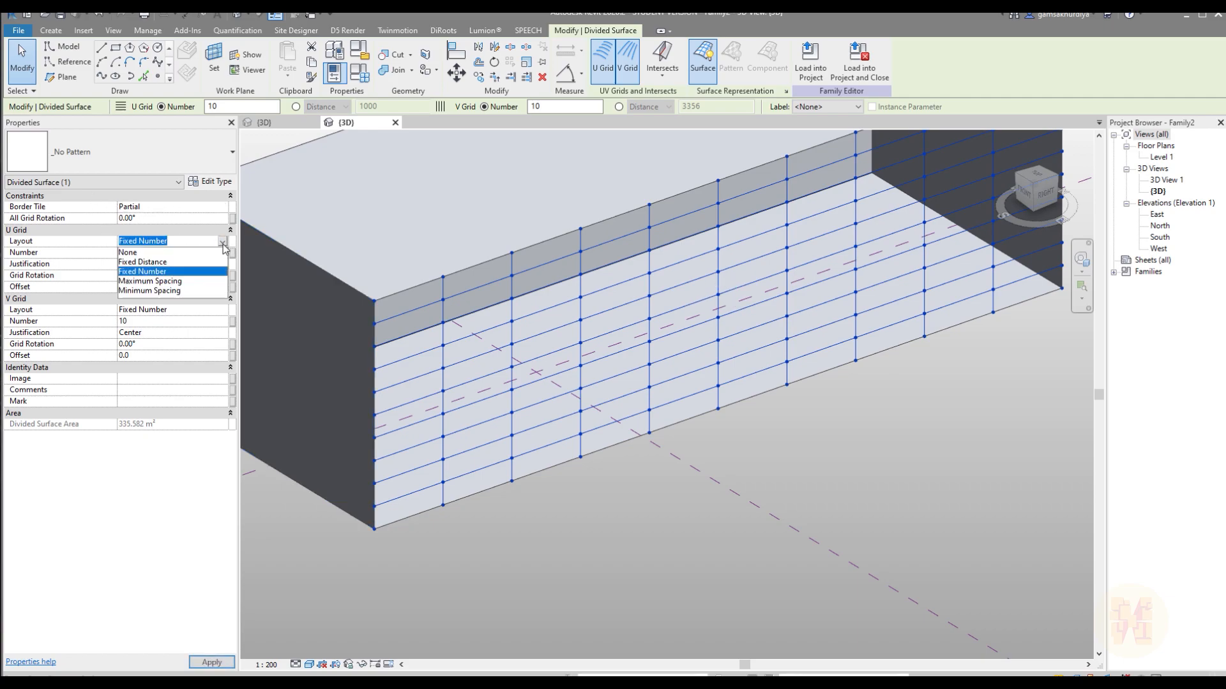
click(163, 269)
click(222, 310)
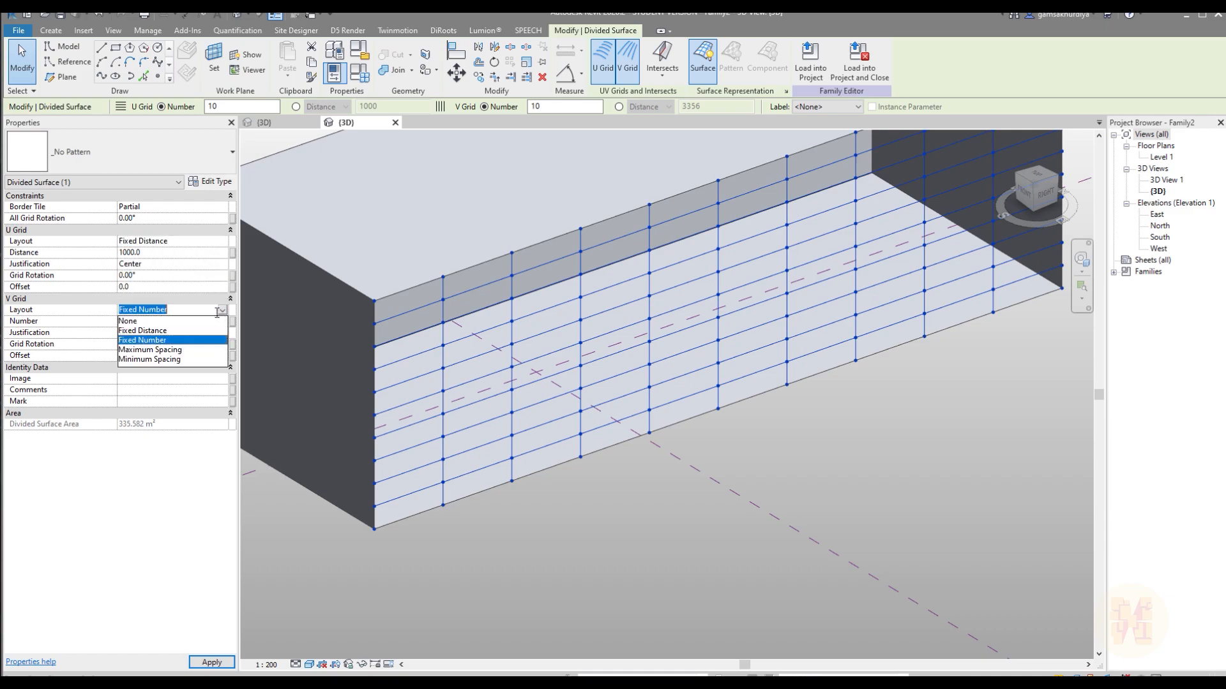
click(153, 331)
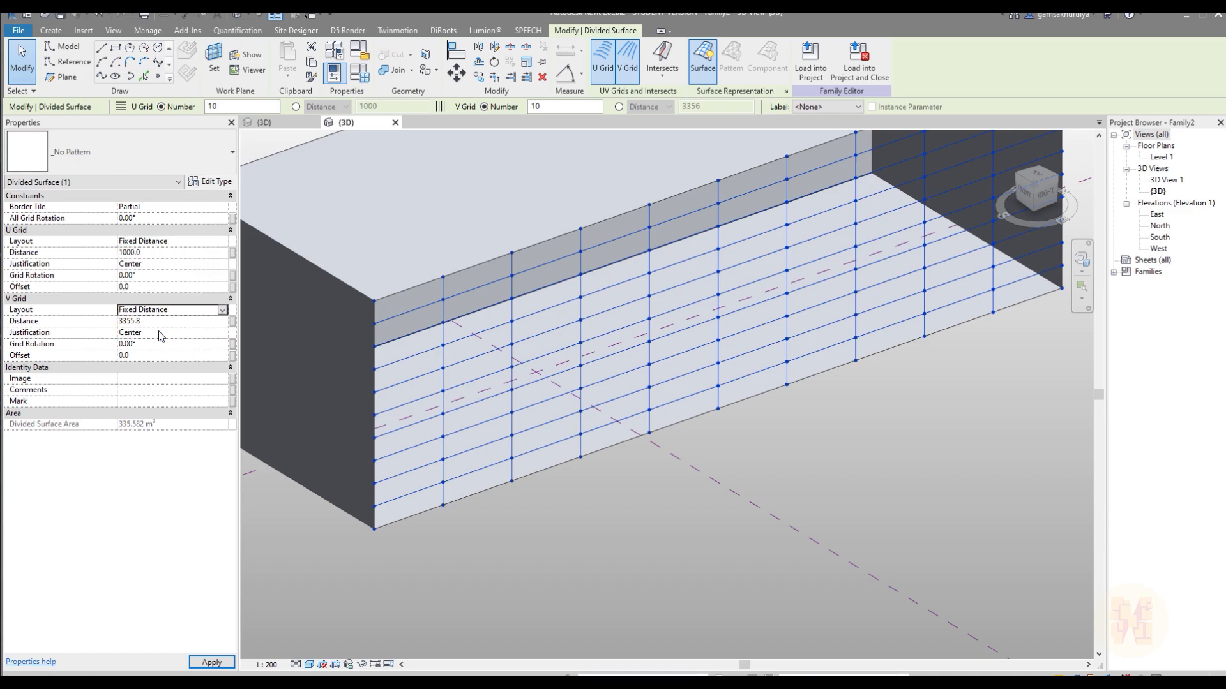
Step: Set the divided surface's U Grid distance to 3000 and V Grid distance to 1200, and deselect it
click(164, 254)
text(300)
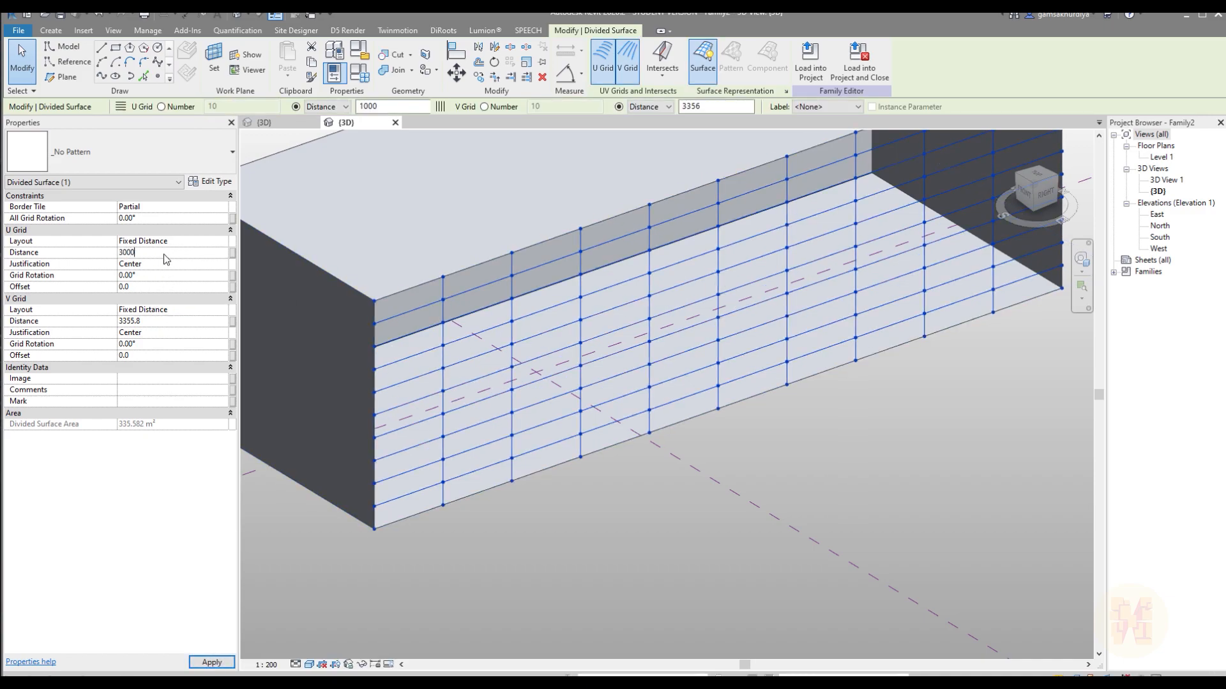
click(159, 321)
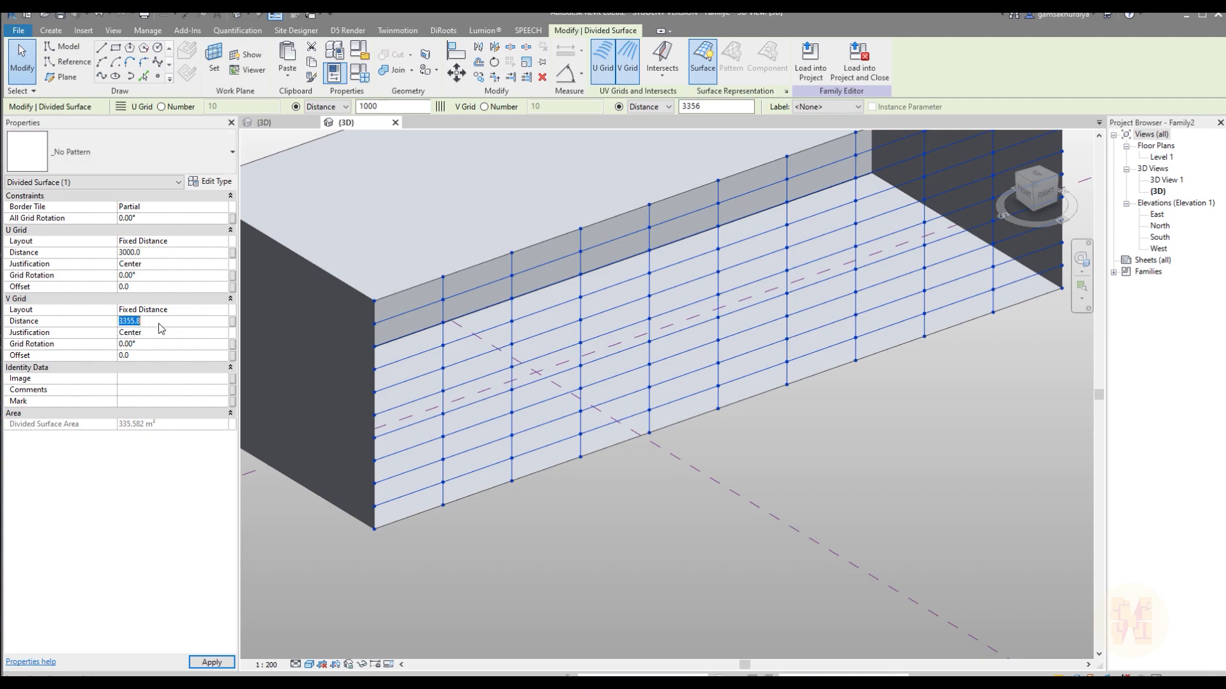
text(1200)
key(Return)
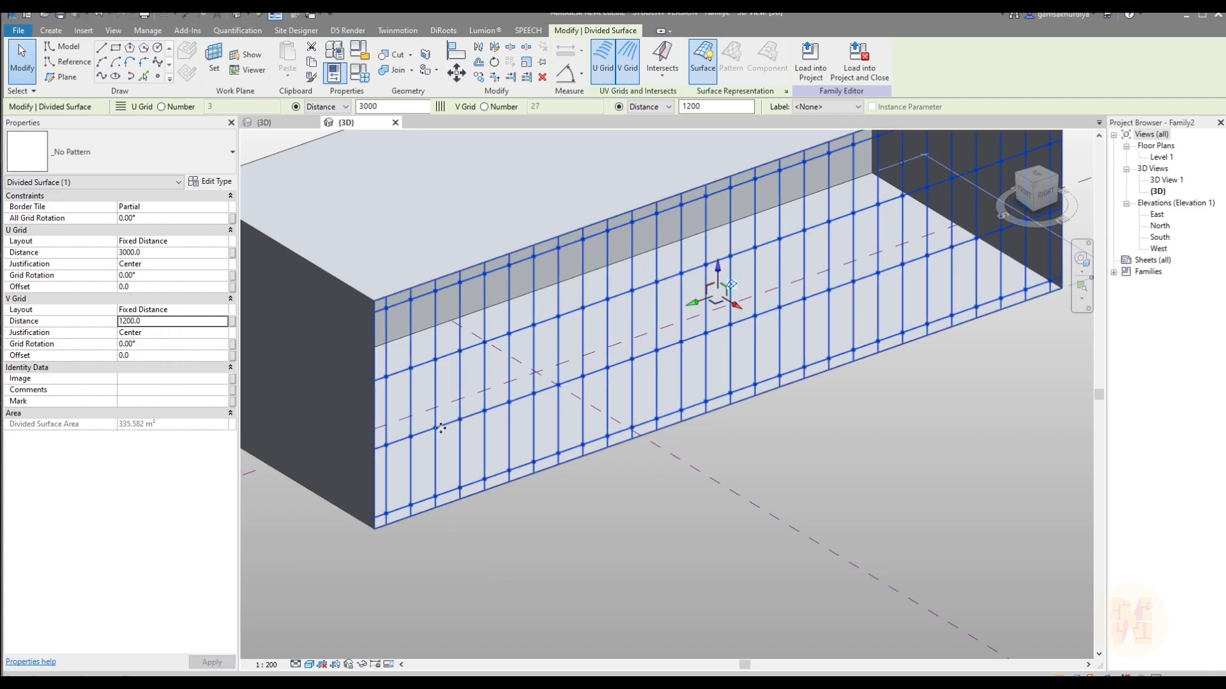
click(557, 549)
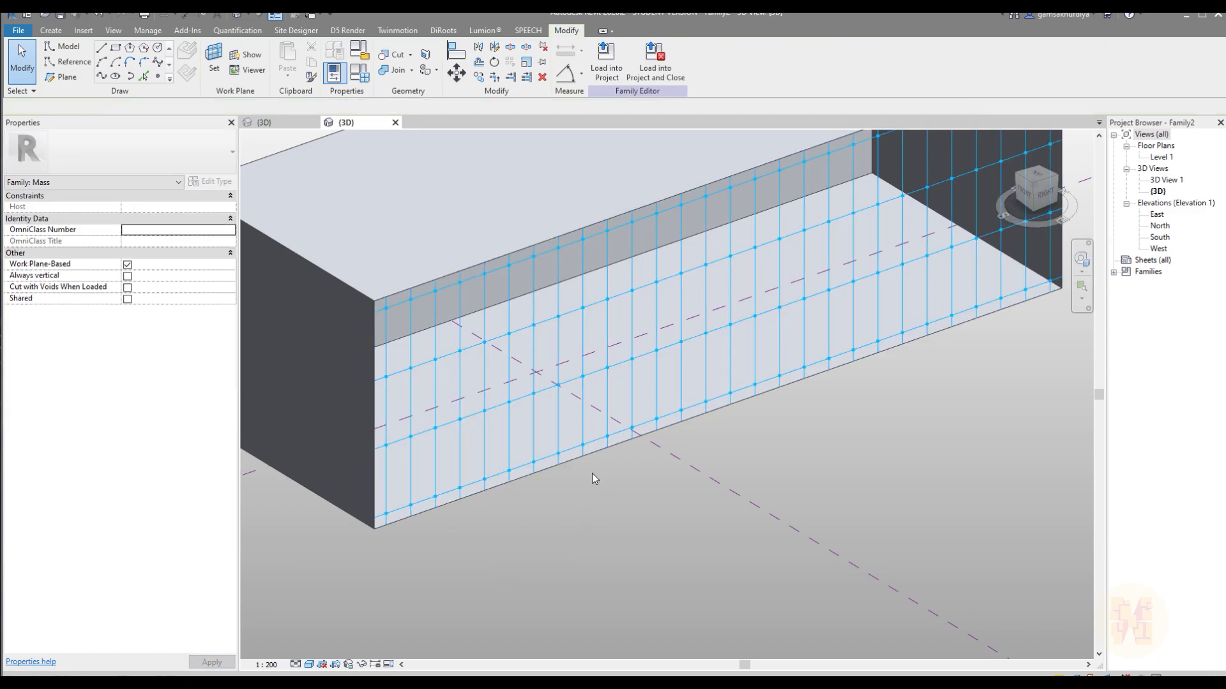
Step: Load the folded panel family into the mass and place a Type 1 panel on the four nodes of a bottom-row cell, third full column from the box's near end
click(265, 122)
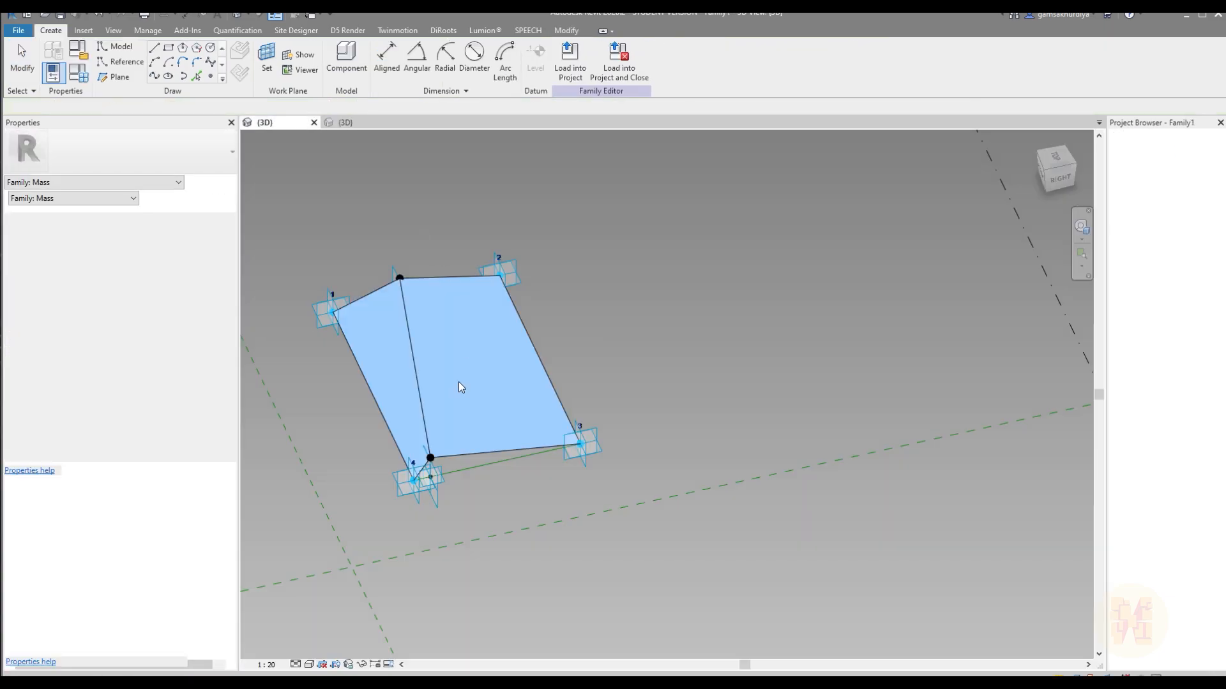
click(570, 60)
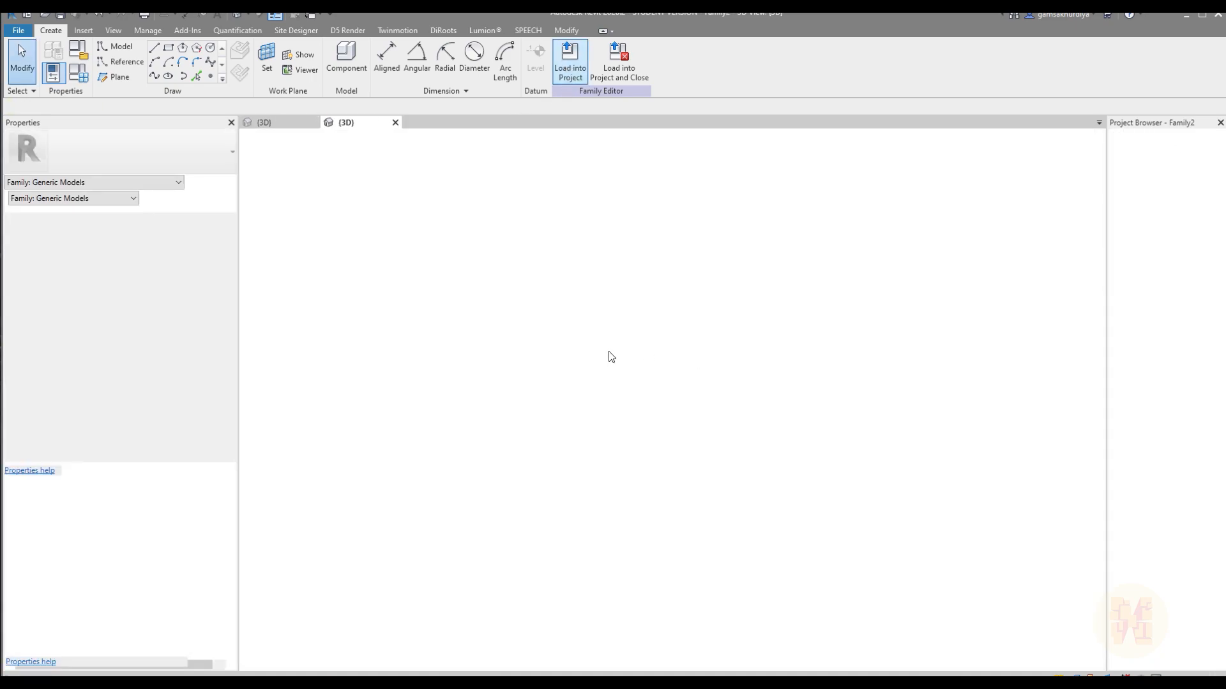
scroll(419, 372, up, 5)
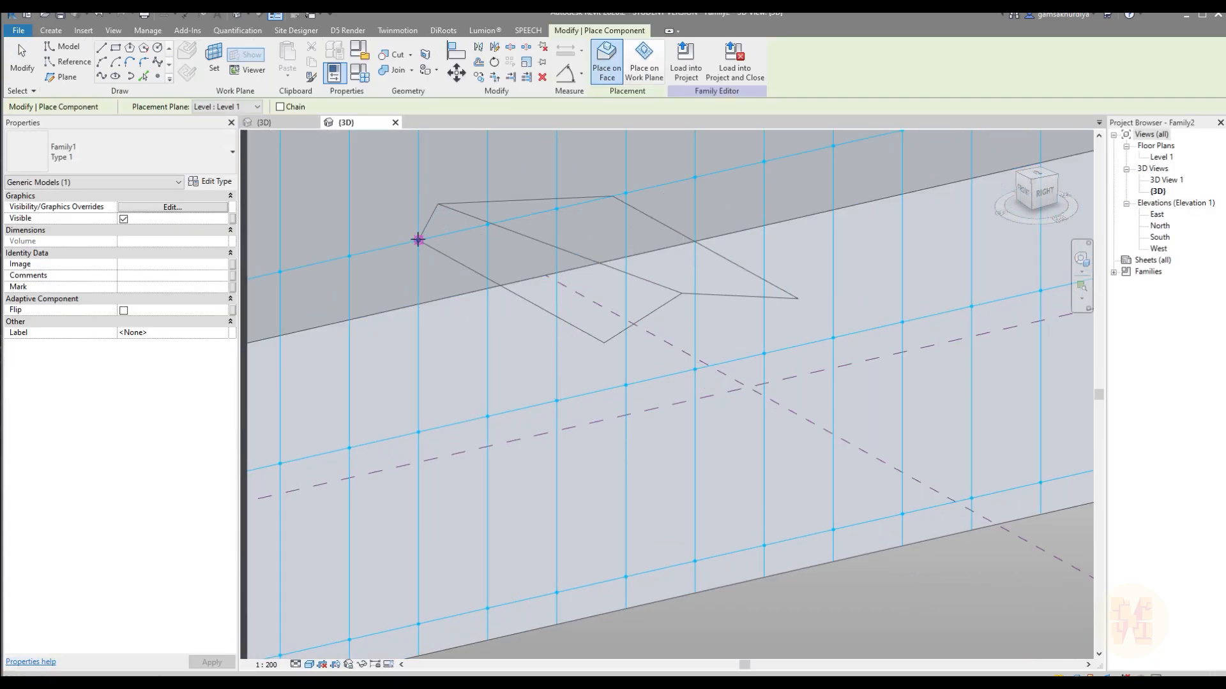
middle_drag(526, 481, 516, 338)
scroll(407, 388, up, 2)
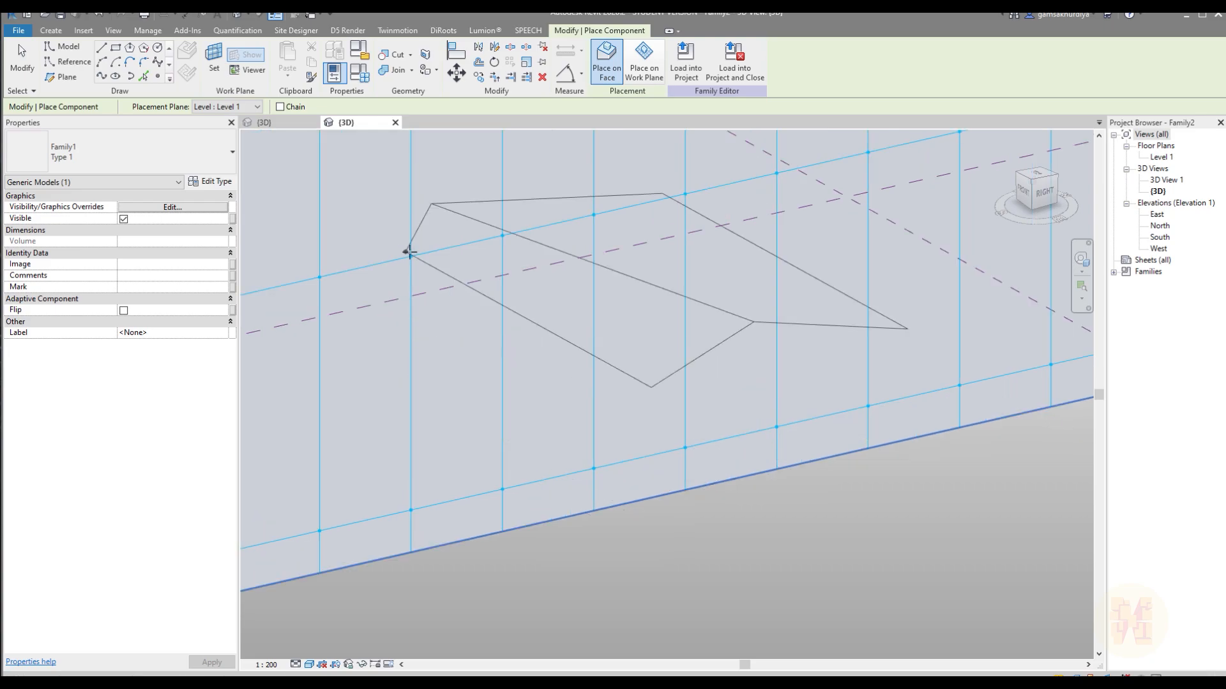
click(412, 257)
click(503, 235)
click(502, 490)
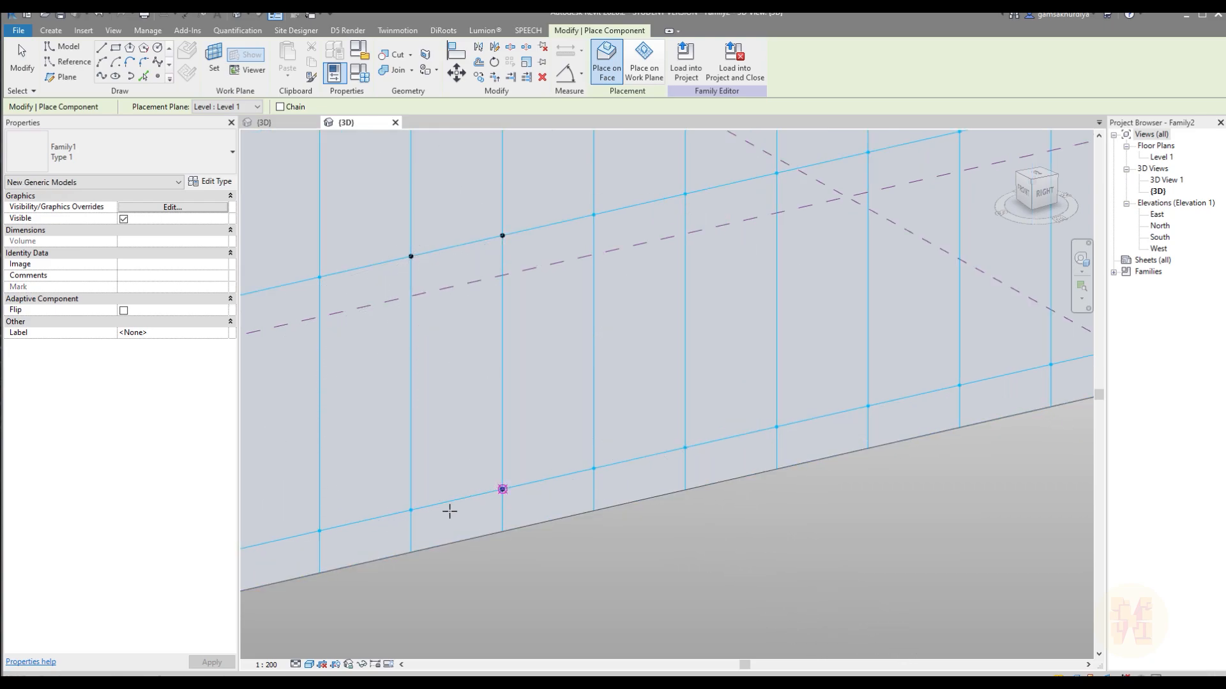
Step: Place another Type 1 panel on the four grid nodes of the cell directly above the first panel
middle_drag(540, 280, 526, 477)
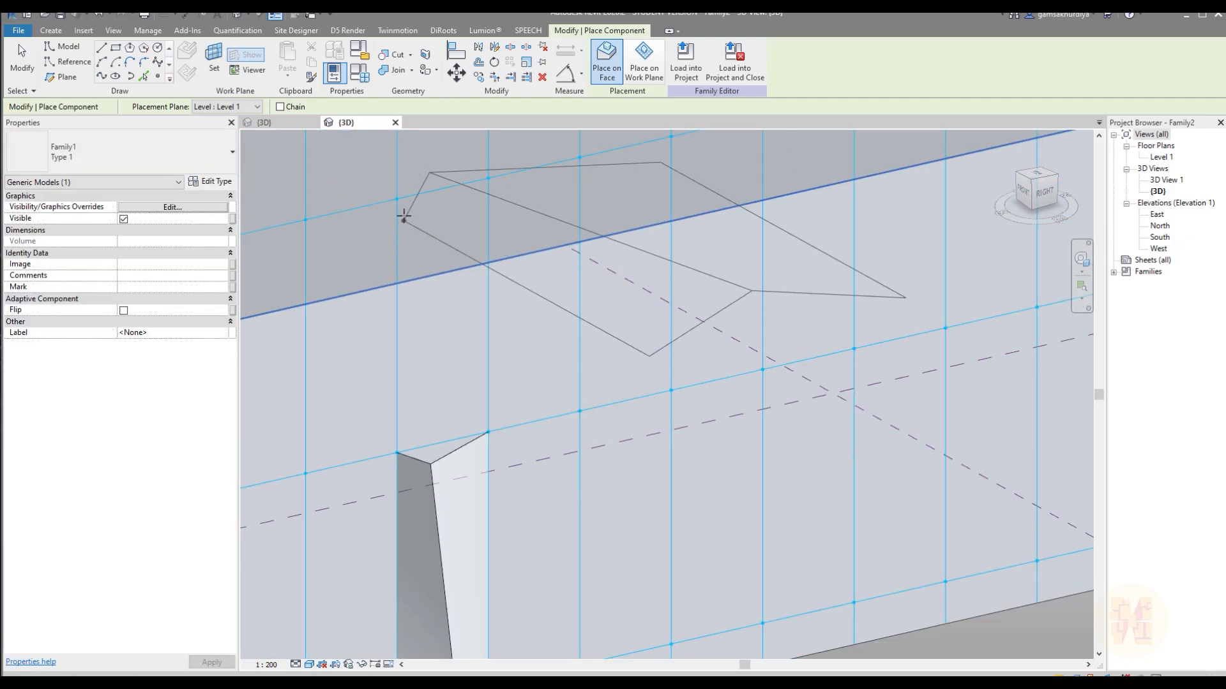
click(397, 199)
click(488, 178)
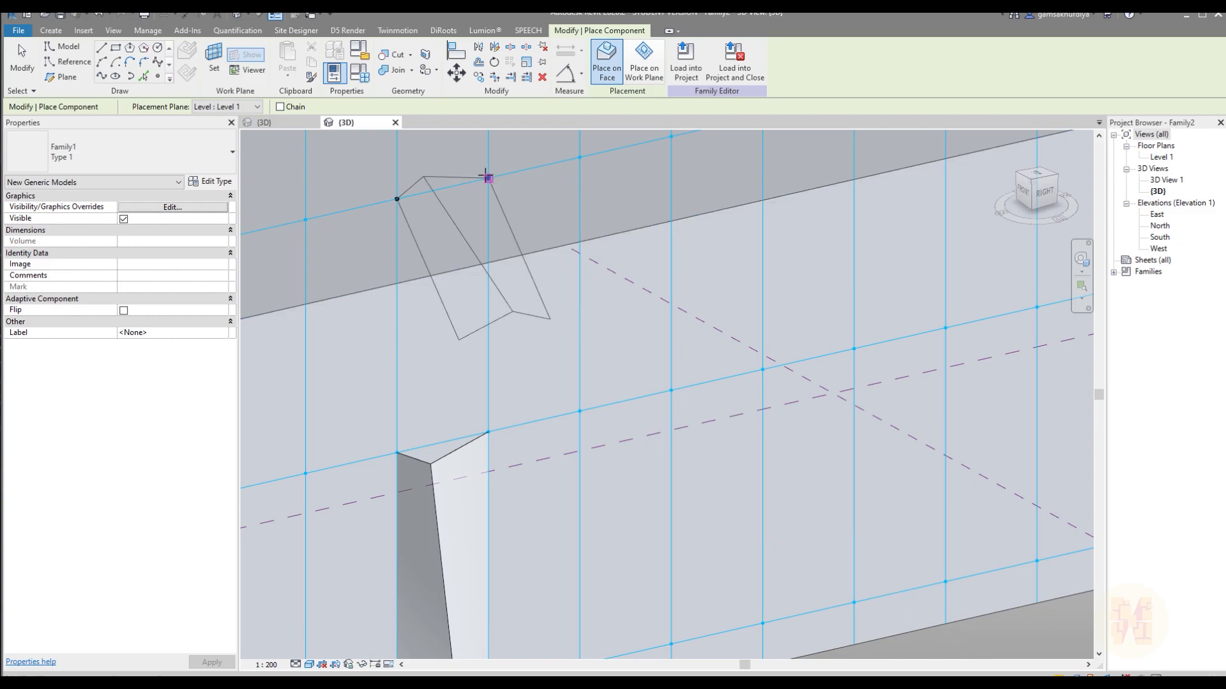
click(488, 433)
click(397, 453)
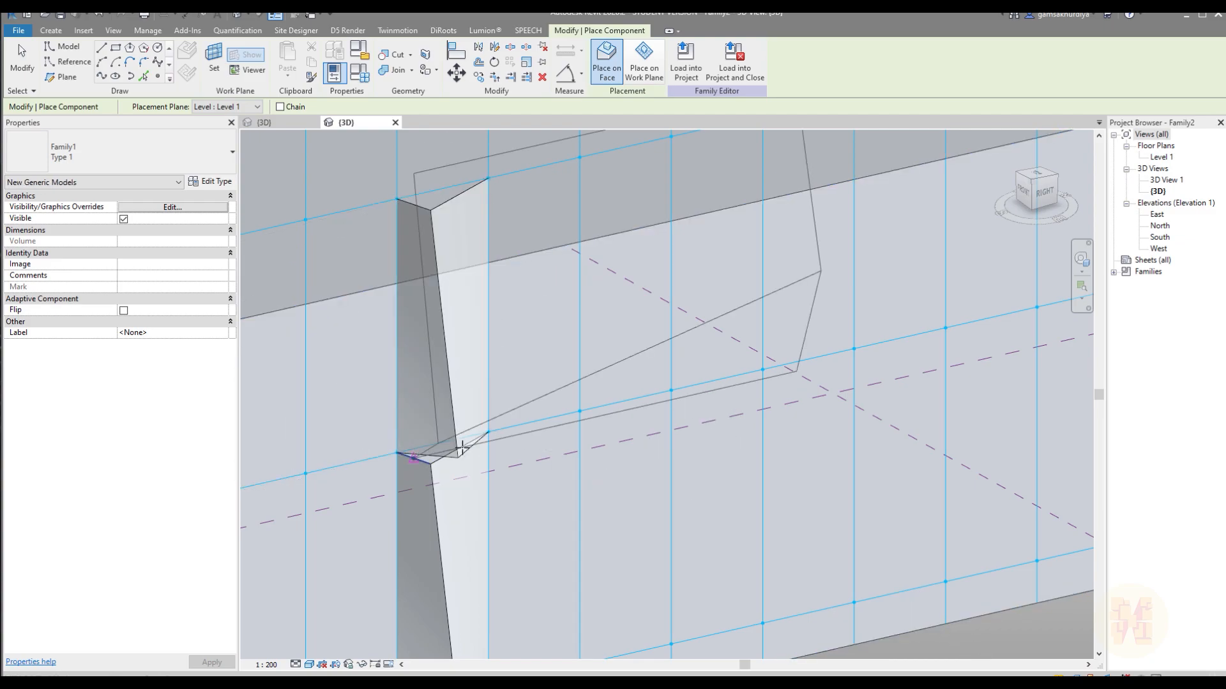
Step: Complete the column of three by placing a Type 1 panel on the top-row cell's nodes, and end placement
scroll(472, 396, down, 3)
scroll(476, 357, up, 3)
middle_drag(480, 353, 482, 438)
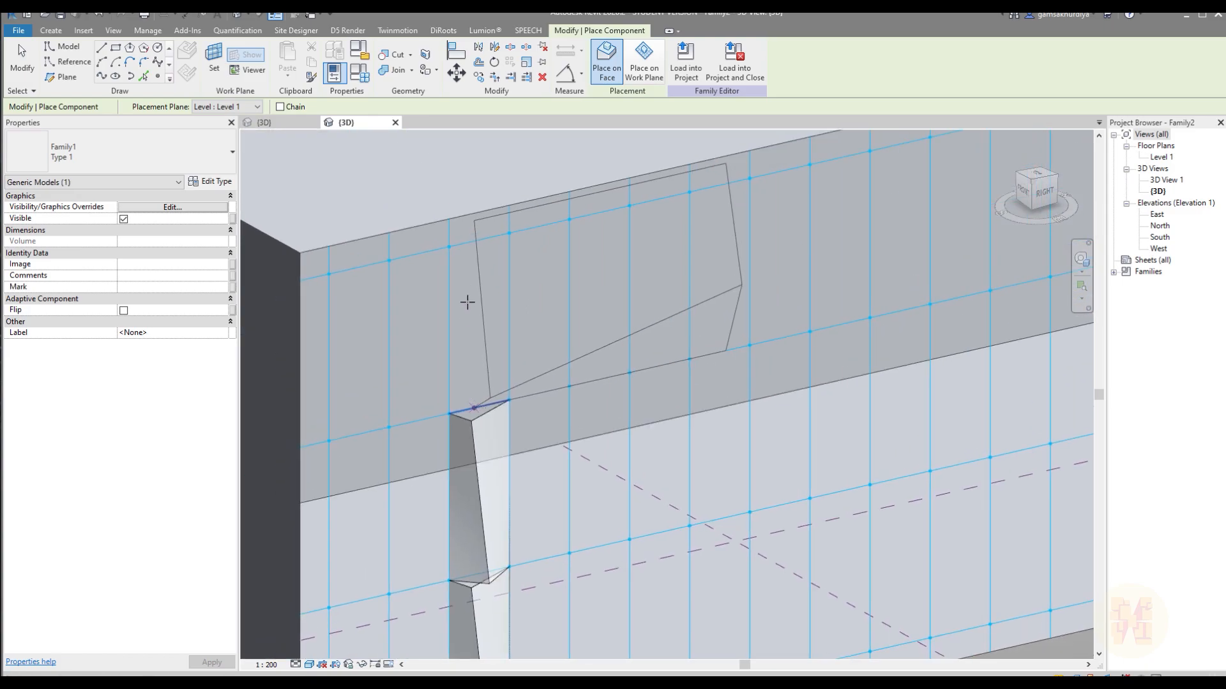
click(449, 246)
click(508, 234)
click(509, 401)
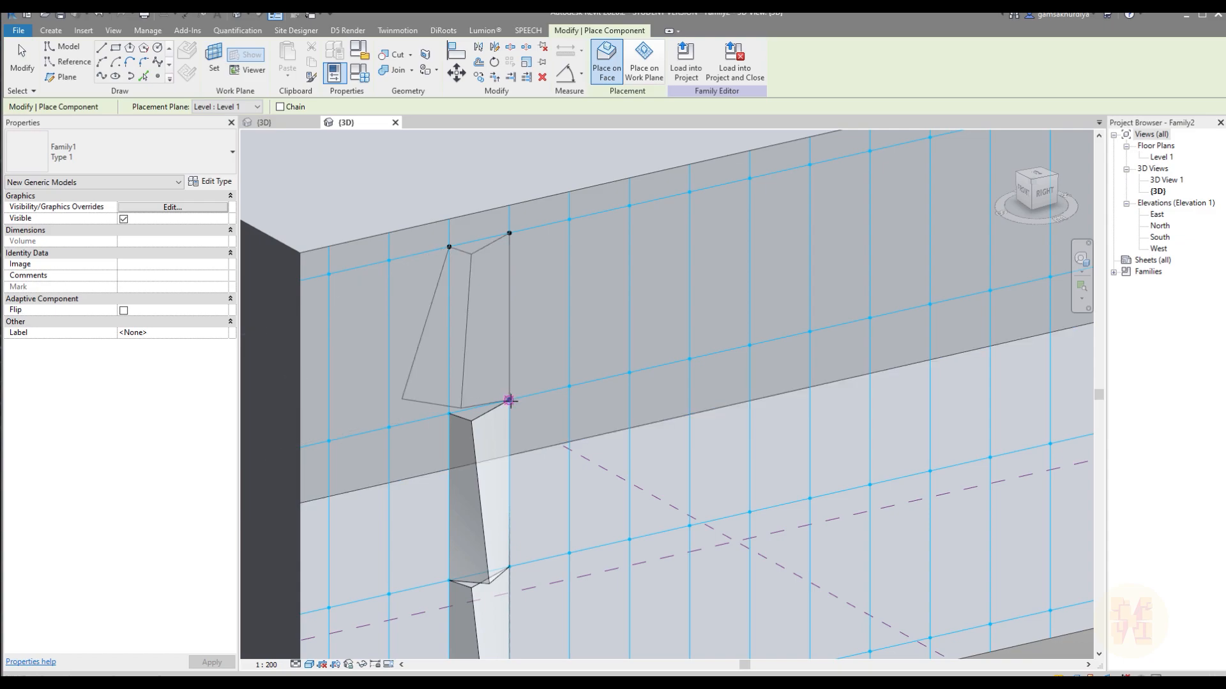
click(449, 414)
middle_drag(577, 513, 577, 381)
key(Escape)
key(Escape)
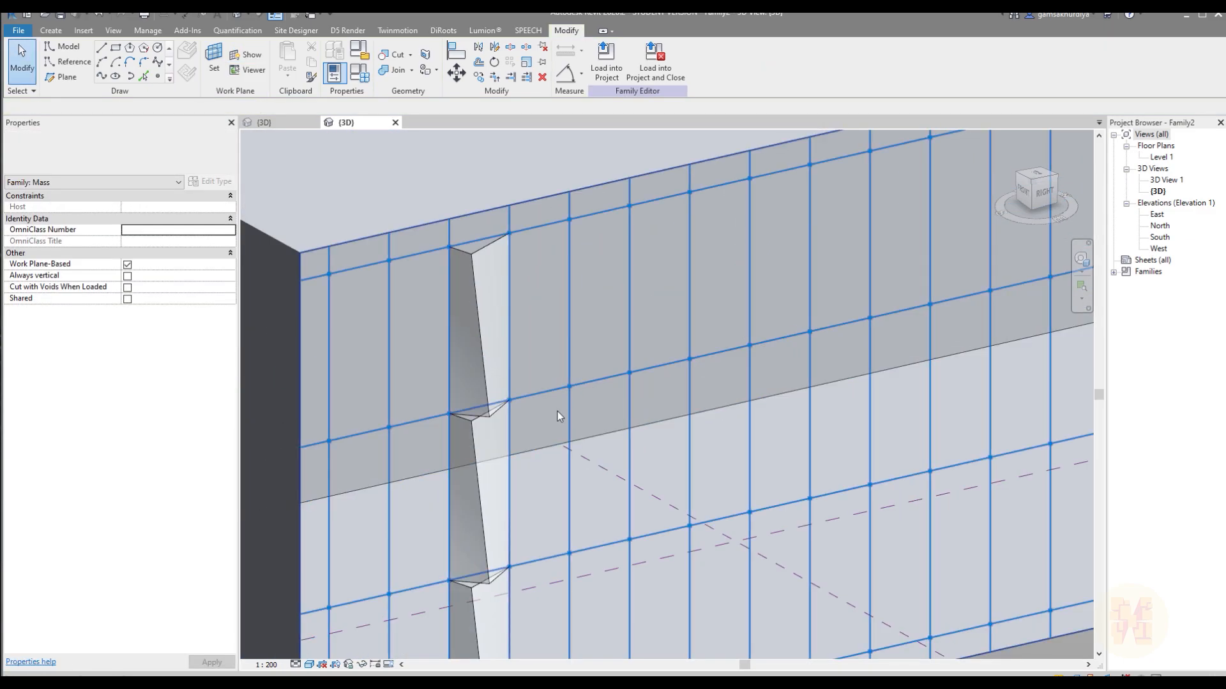
Step: Place a Type 1 panel component on the top-row cell of the neighbouring column, on the side nearer the box's end
scroll(558, 414, down, 2)
middle_drag(615, 514, 506, 274)
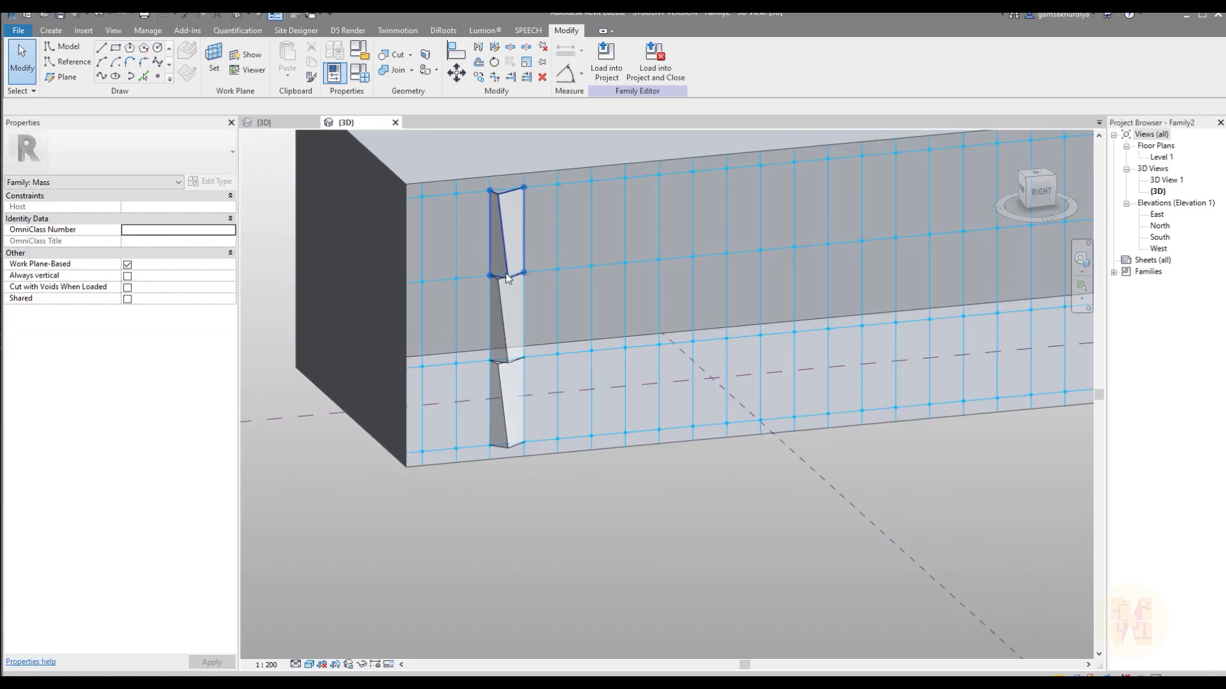
scroll(506, 281, up, 3)
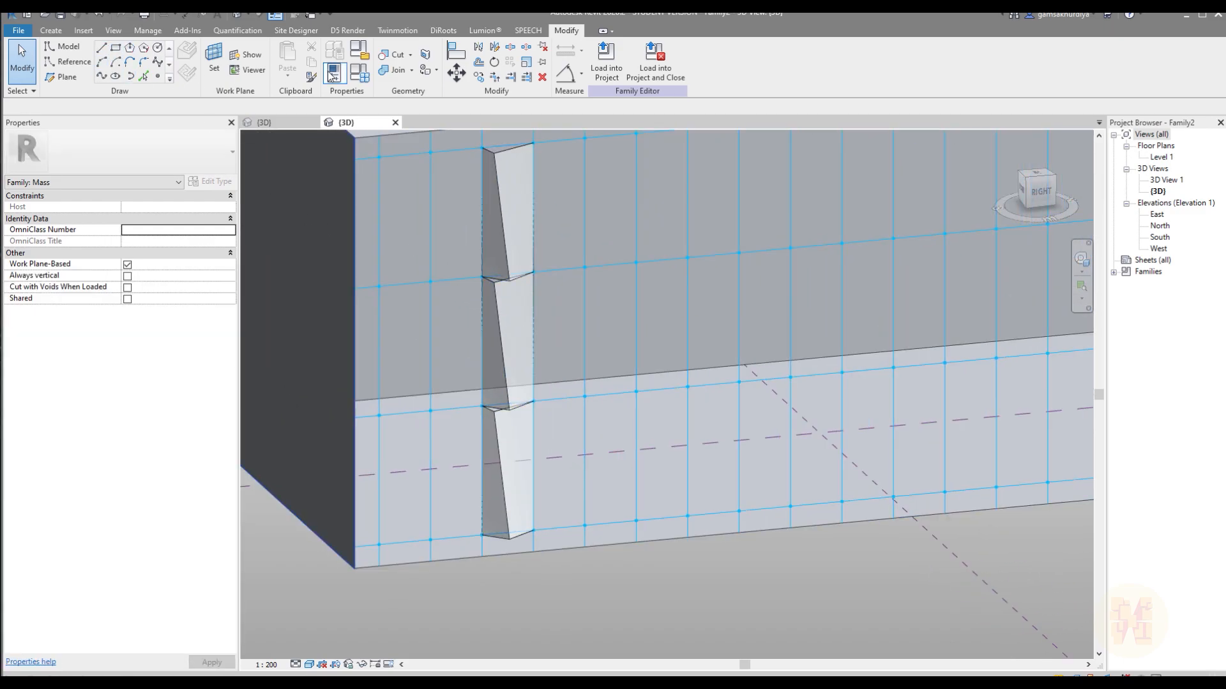
click(51, 30)
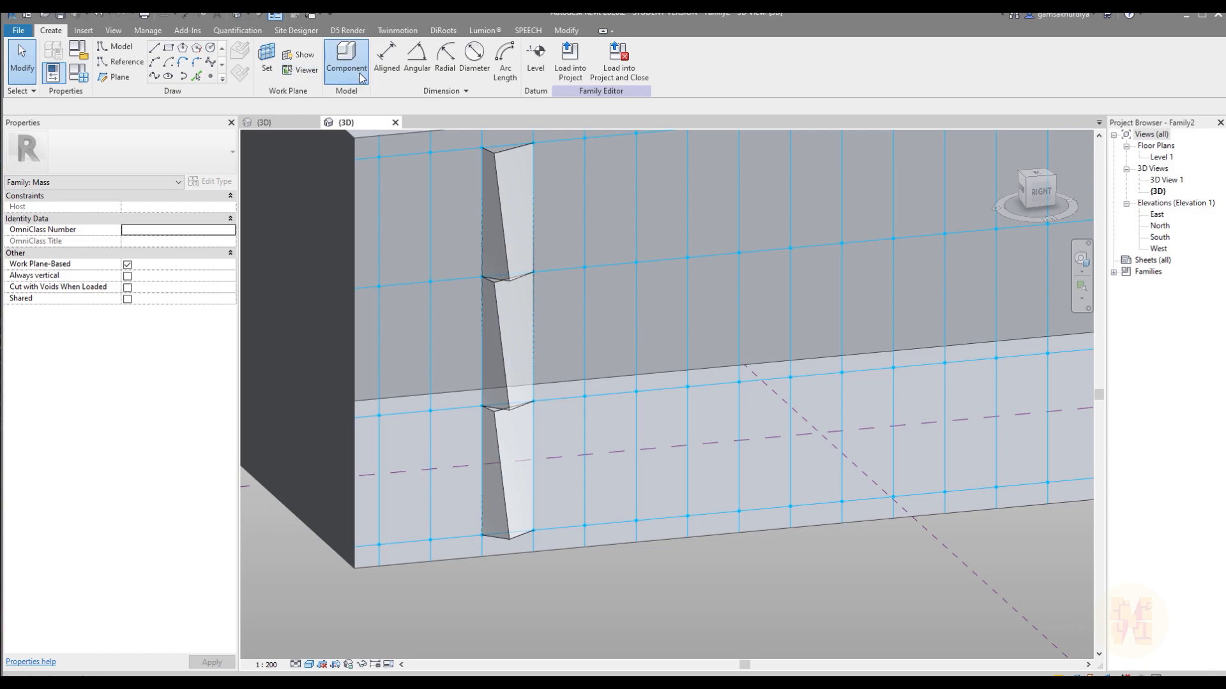
click(345, 54)
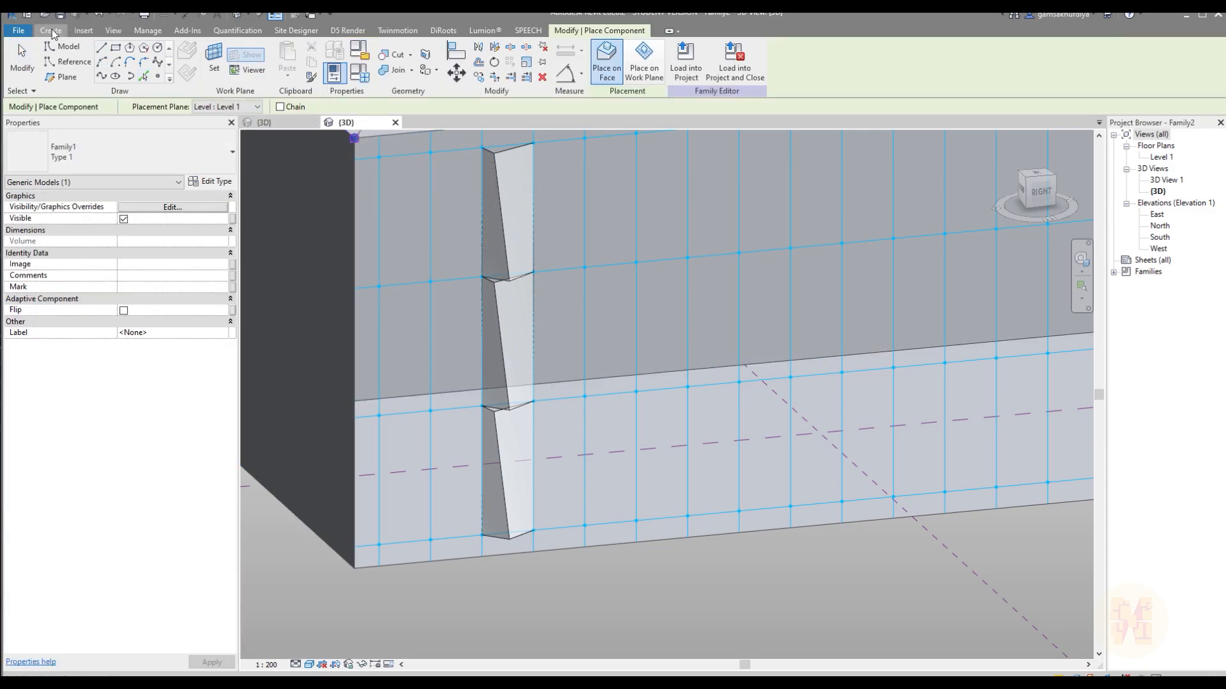
click(51, 30)
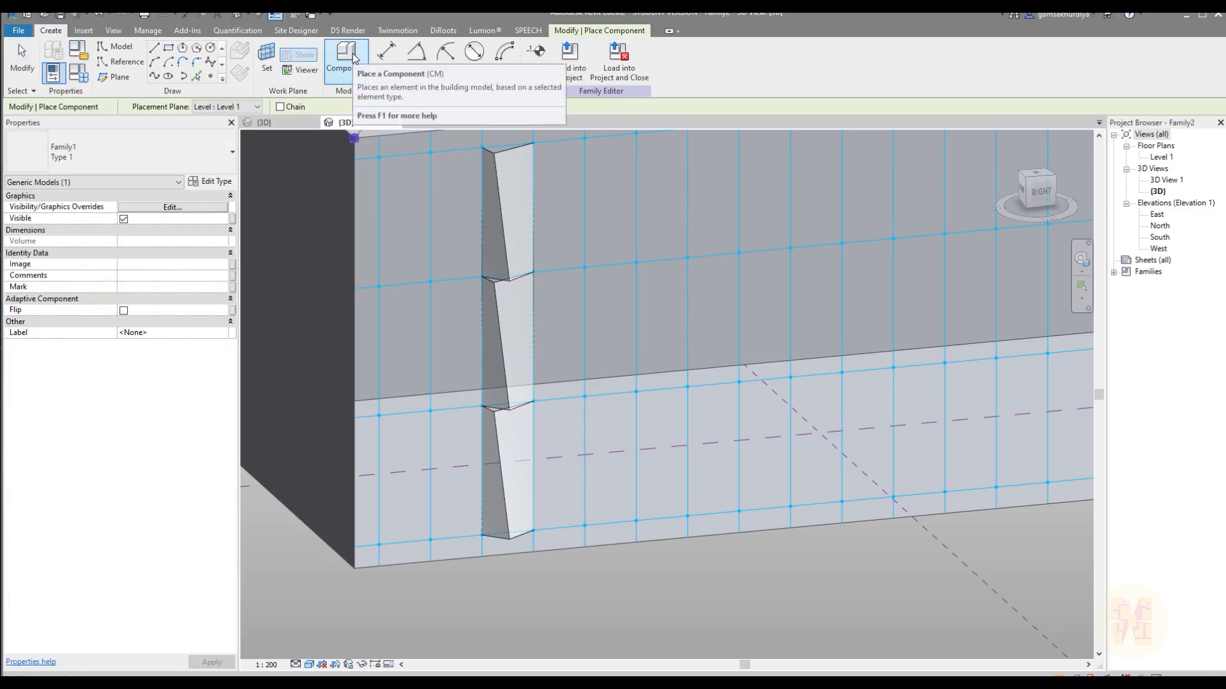
scroll(446, 217, up, 1)
middle_drag(450, 208, 481, 287)
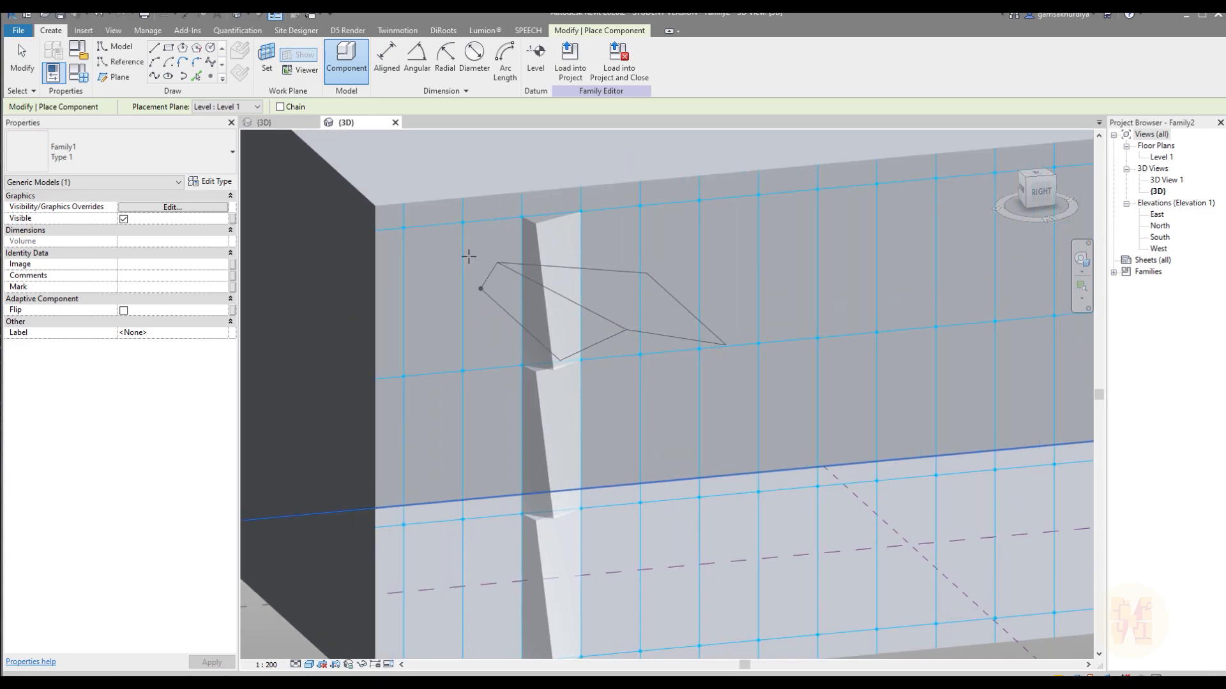
click(460, 221)
click(520, 216)
click(521, 363)
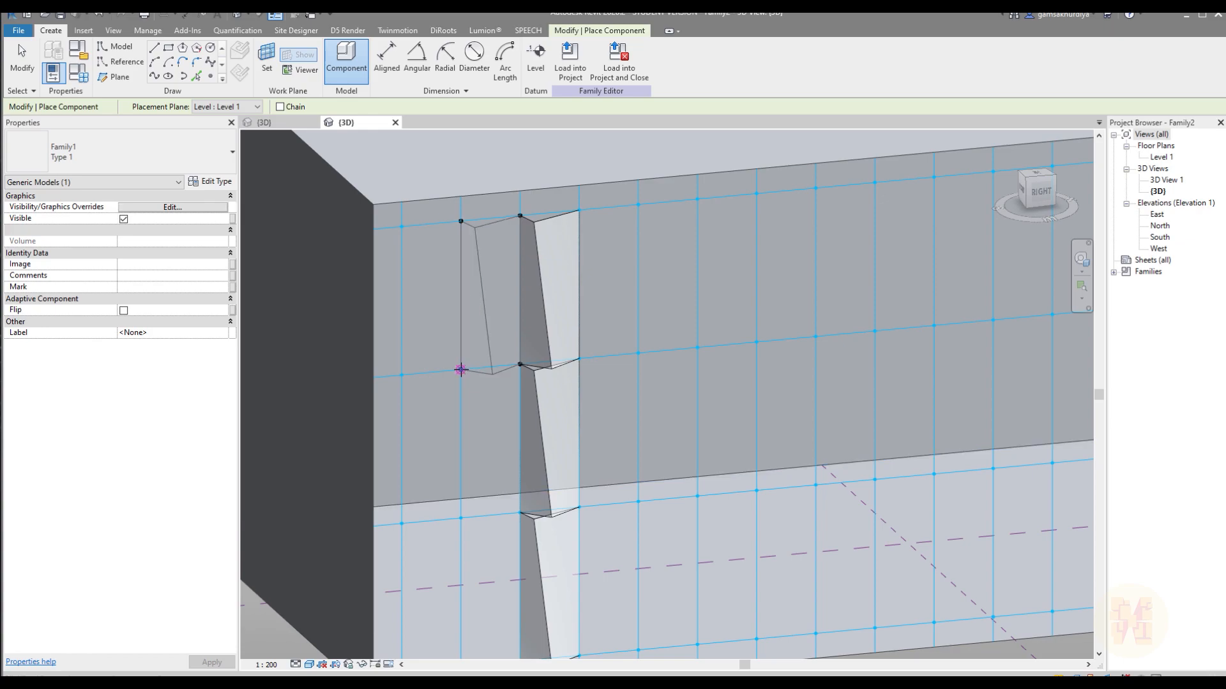
click(460, 369)
Step: Place a Type 1 panel on the middle-row cell of the second column, using its four grid nodes
shift+middle_drag(557, 404, 568, 313)
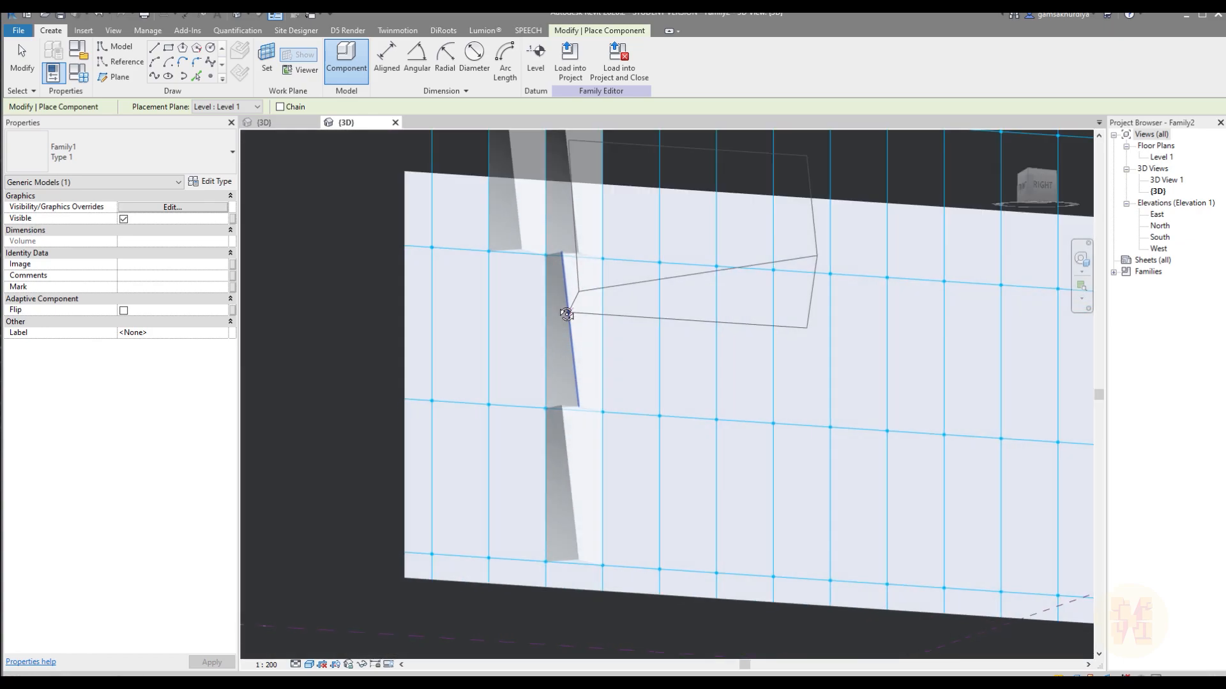
scroll(568, 313, up, 1)
click(545, 236)
click(544, 439)
click(470, 433)
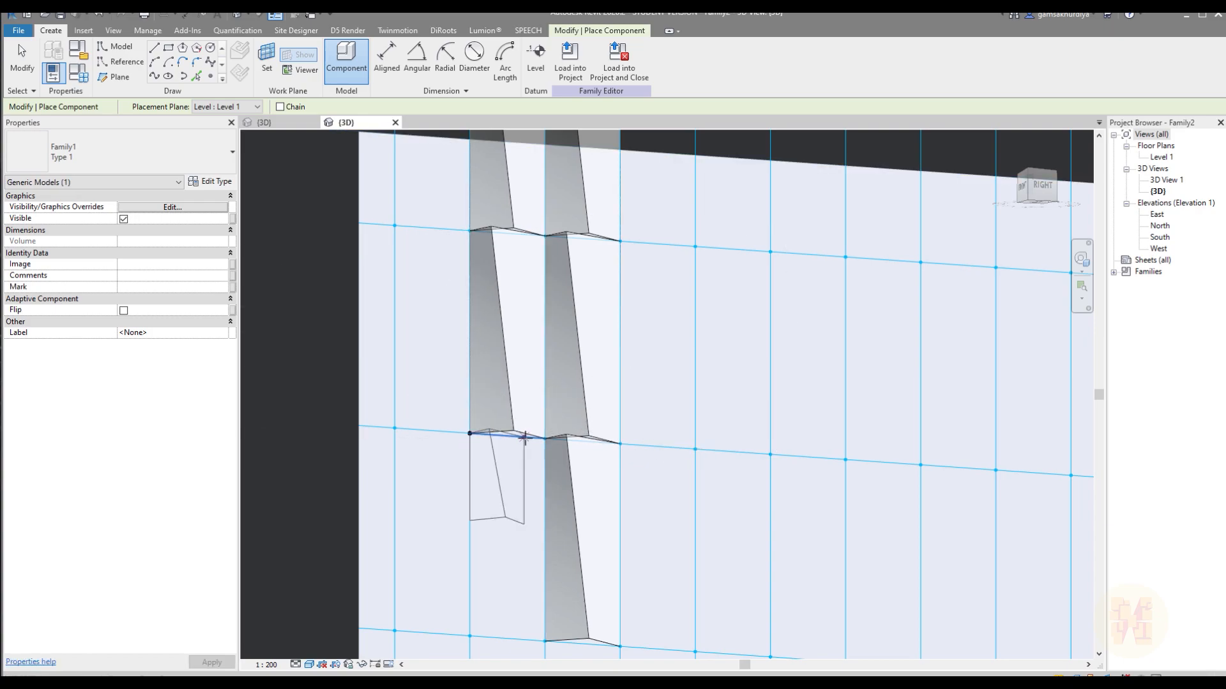
Step: Place a Type 1 panel on the bottom-row cell of the second column and end component placement
click(545, 438)
middle_drag(517, 525, 522, 413)
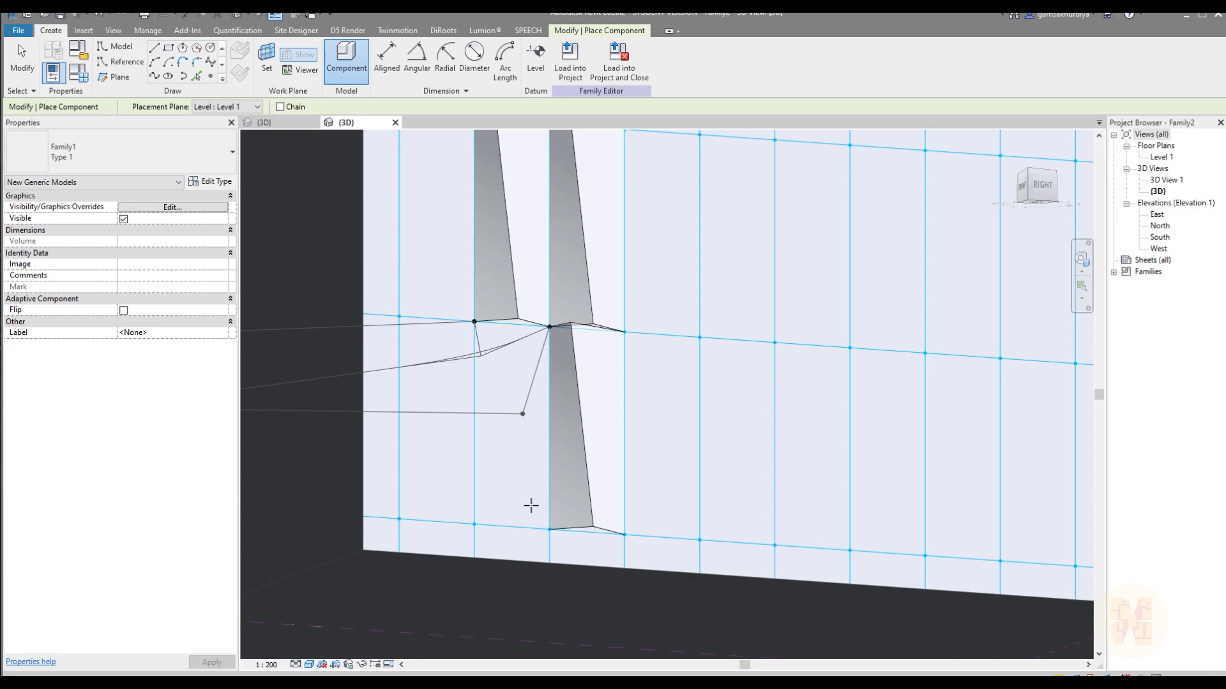
click(549, 530)
click(474, 524)
key(Escape)
key(Escape)
scroll(634, 453, down, 6)
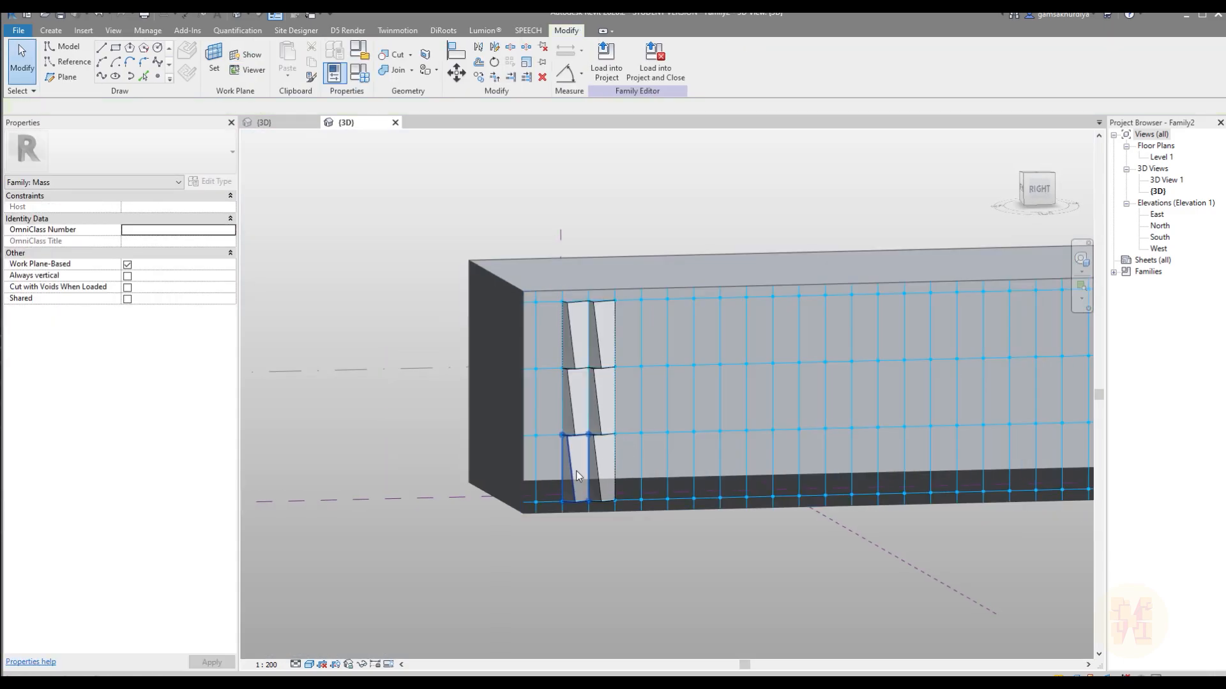
Step: Change the bottom panel of the column nearest the box's end to Type 2 and deselect it
scroll(593, 463, up, 5)
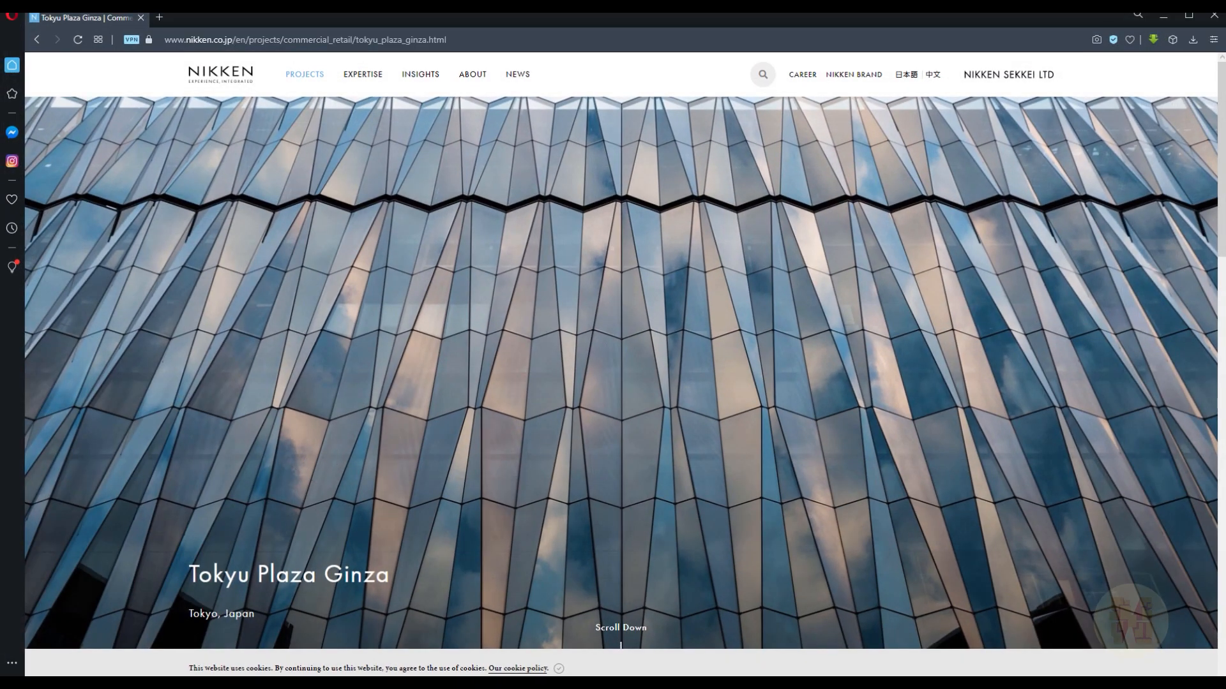
click(1163, 19)
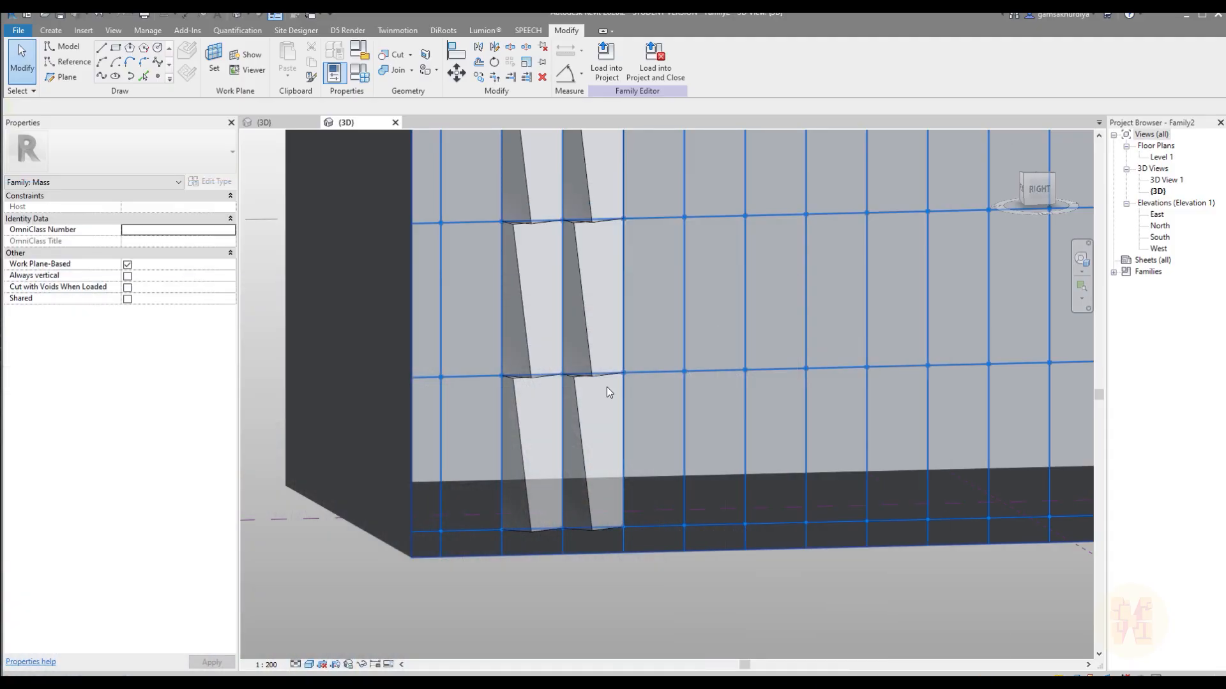
click(519, 465)
click(117, 156)
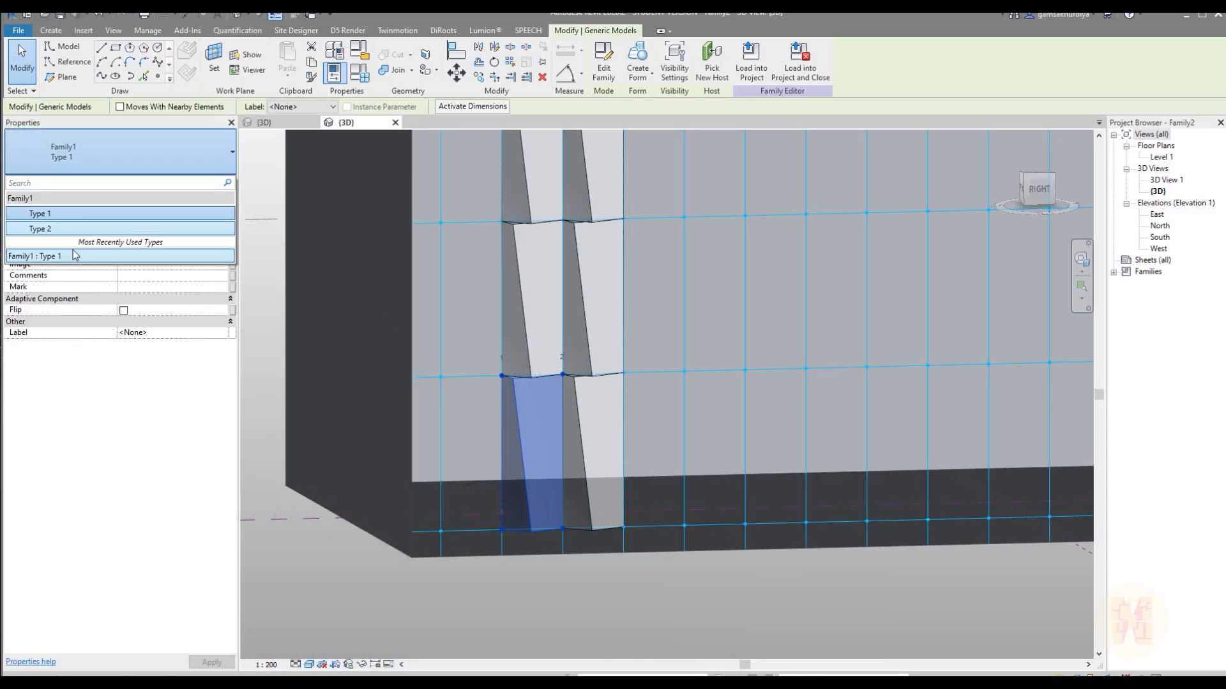
click(63, 233)
click(528, 608)
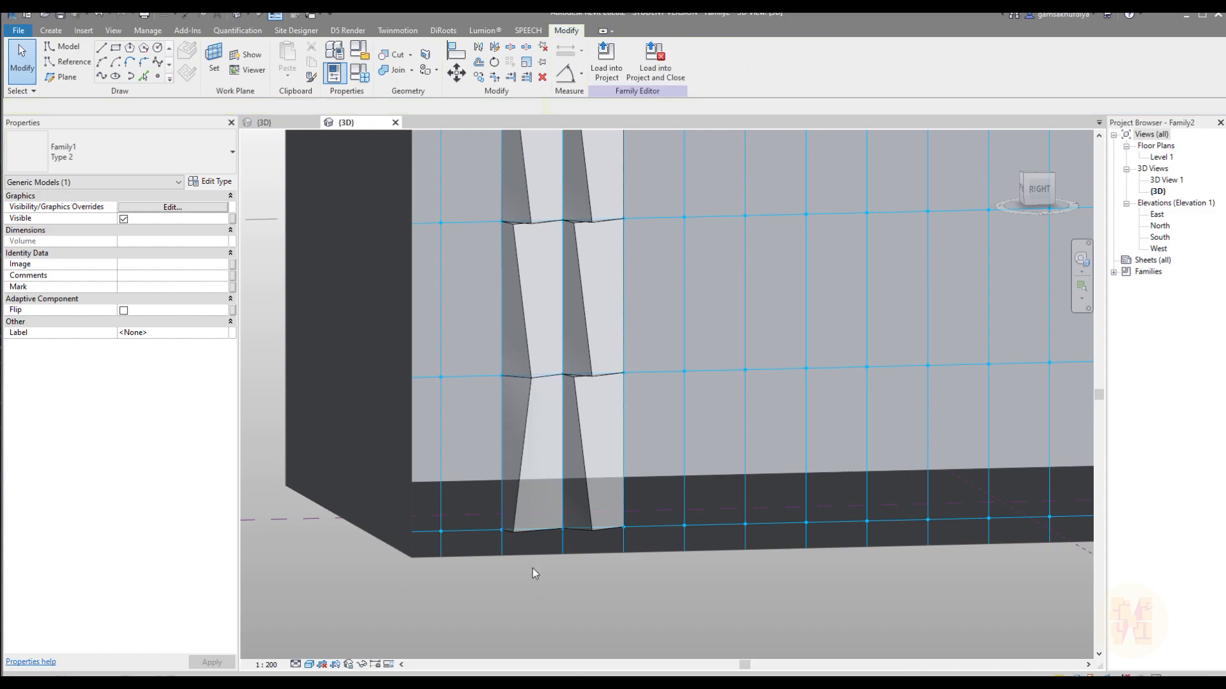
Step: Set the Type 2 panel's top_point direction to 0.6 and Bot_point direction to 0.9
middle_drag(681, 533, 593, 495)
scroll(441, 389, up, 2)
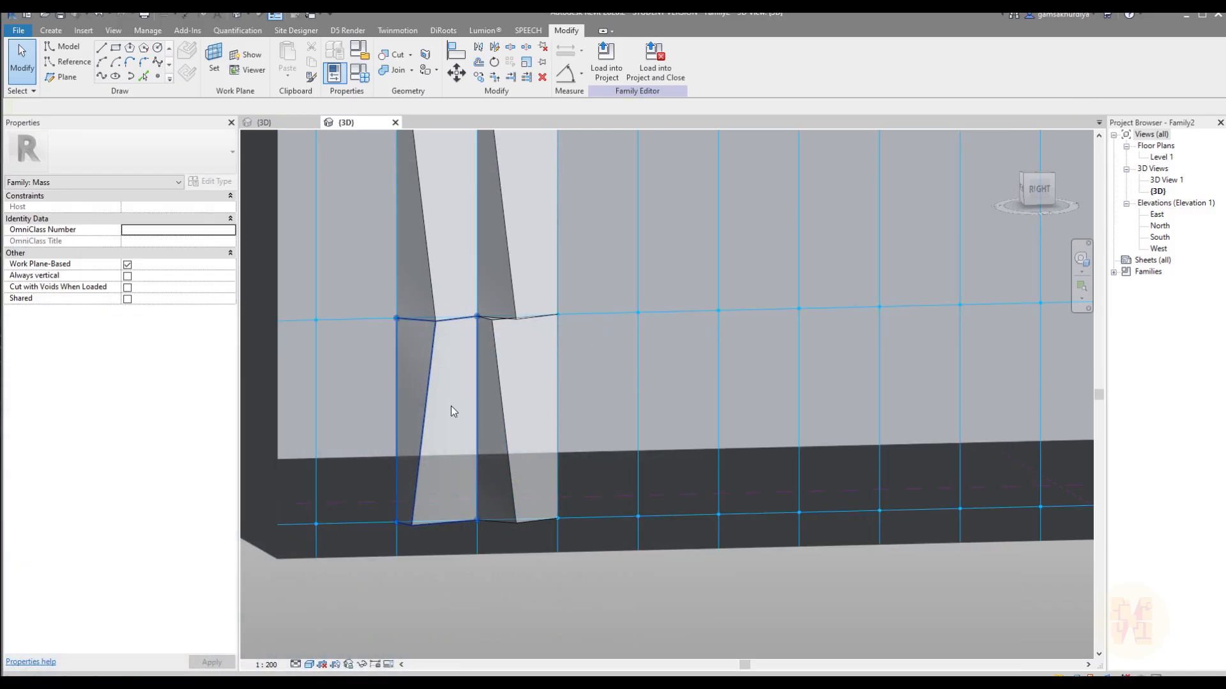
click(451, 411)
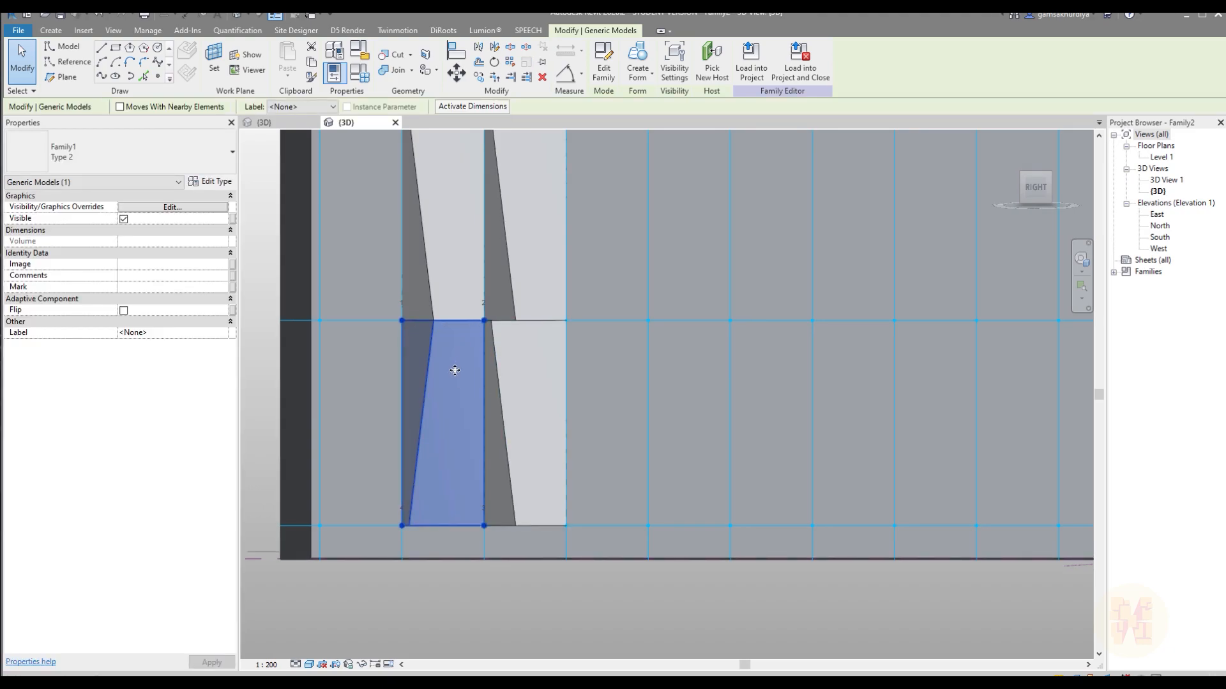
scroll(447, 386, up, 2)
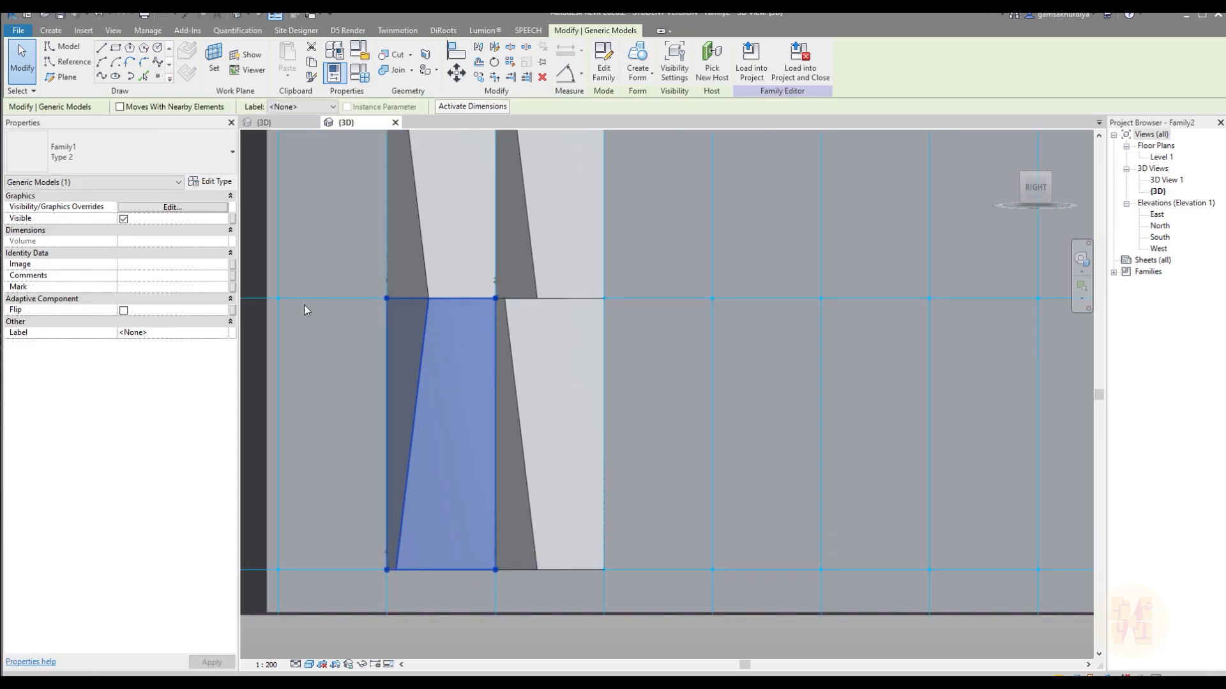
click(213, 181)
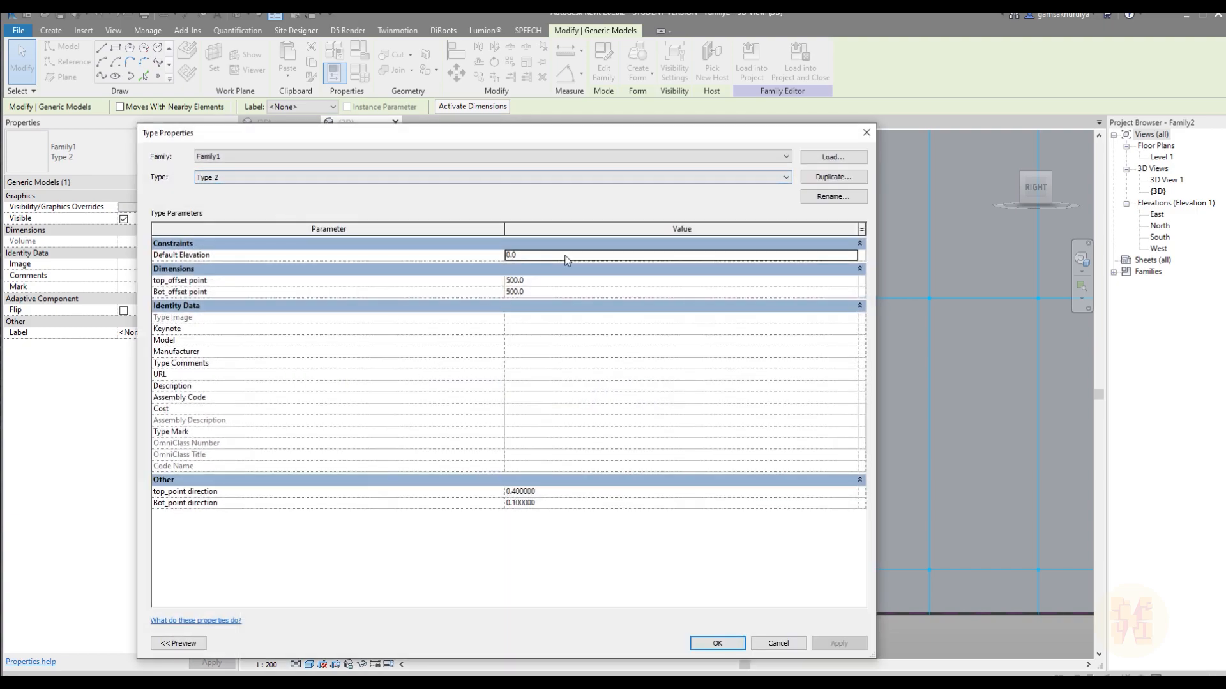
drag(512, 138, 1059, 52)
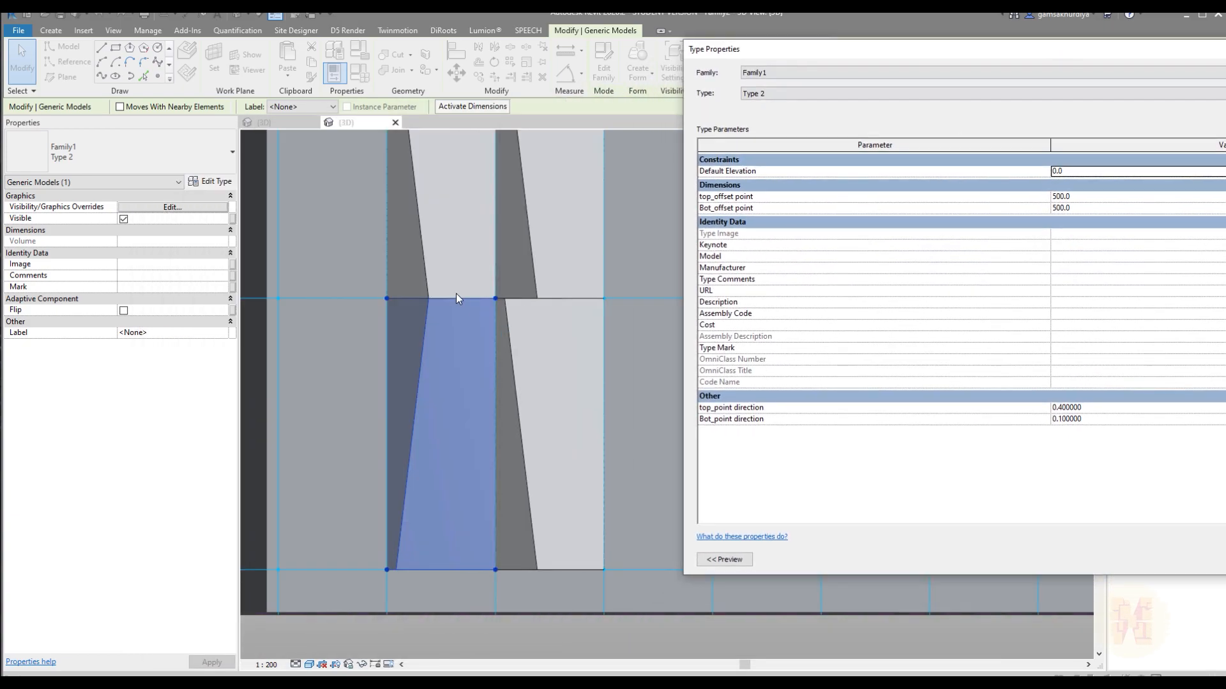
click(1102, 408)
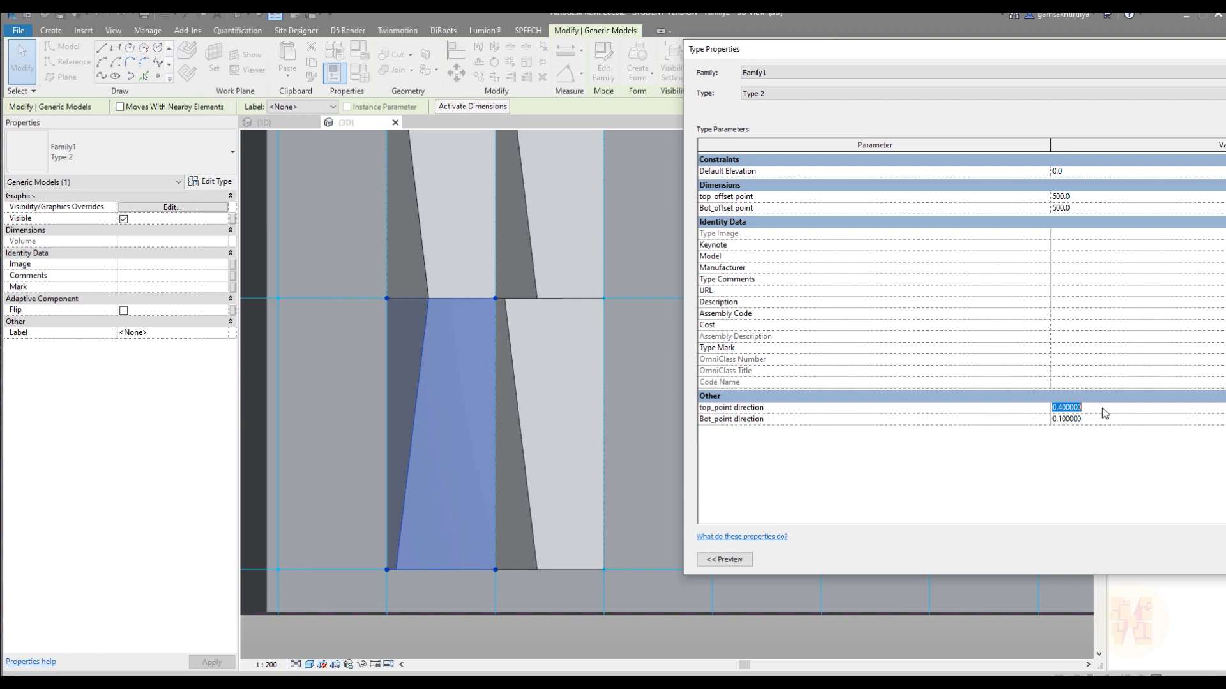
text(0.6)
click(1124, 418)
text(0.9)
key(Return)
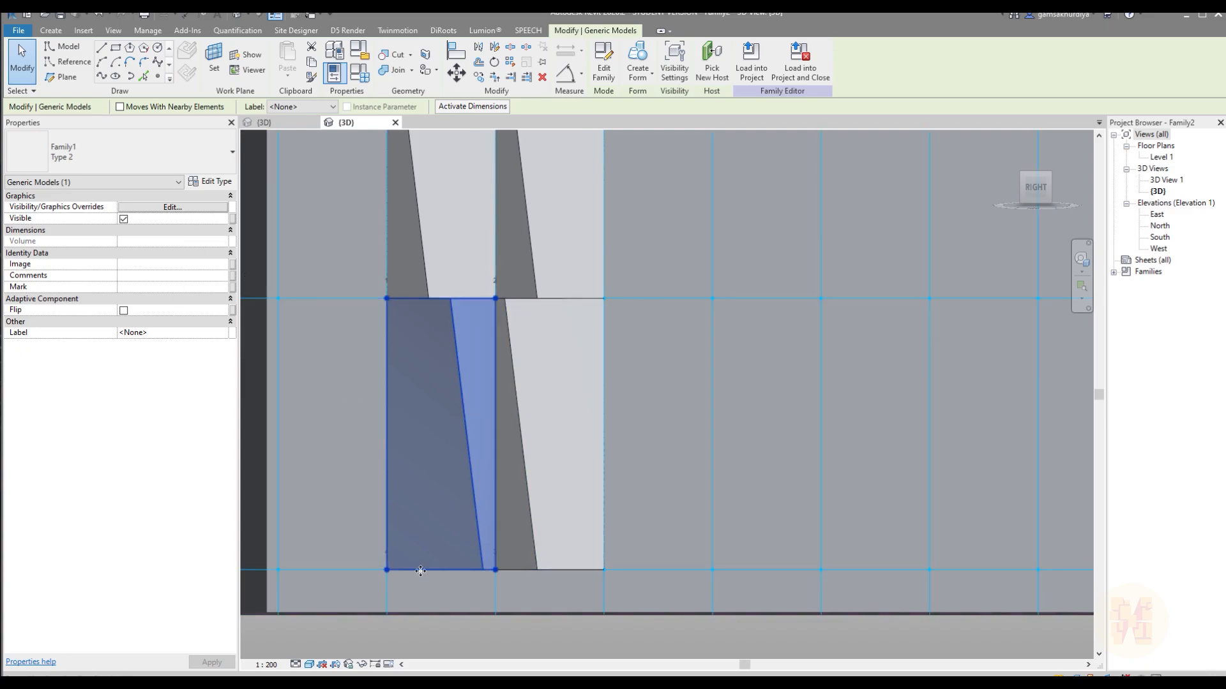
Step: Set Type 2's top_point direction to 0.9 and Bot_point direction to 0.6, and deselect the panel
click(211, 182)
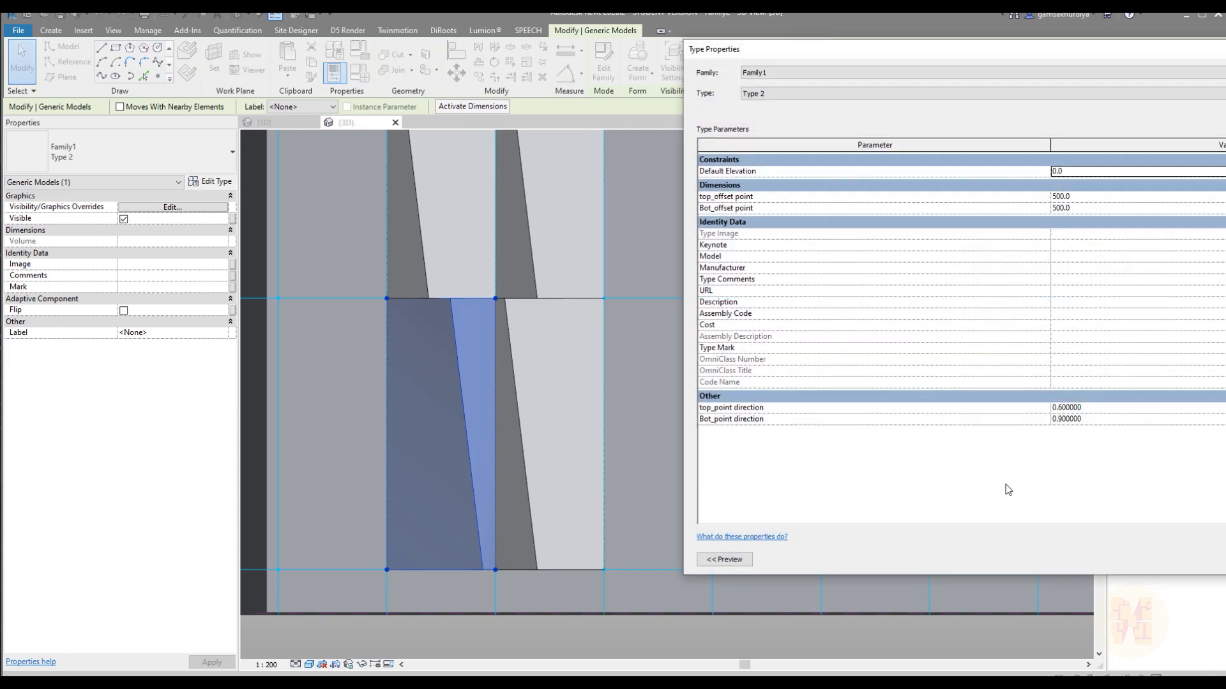
click(1106, 418)
double_click(1106, 410)
text(0.9)
key(Tab)
text(0.6)
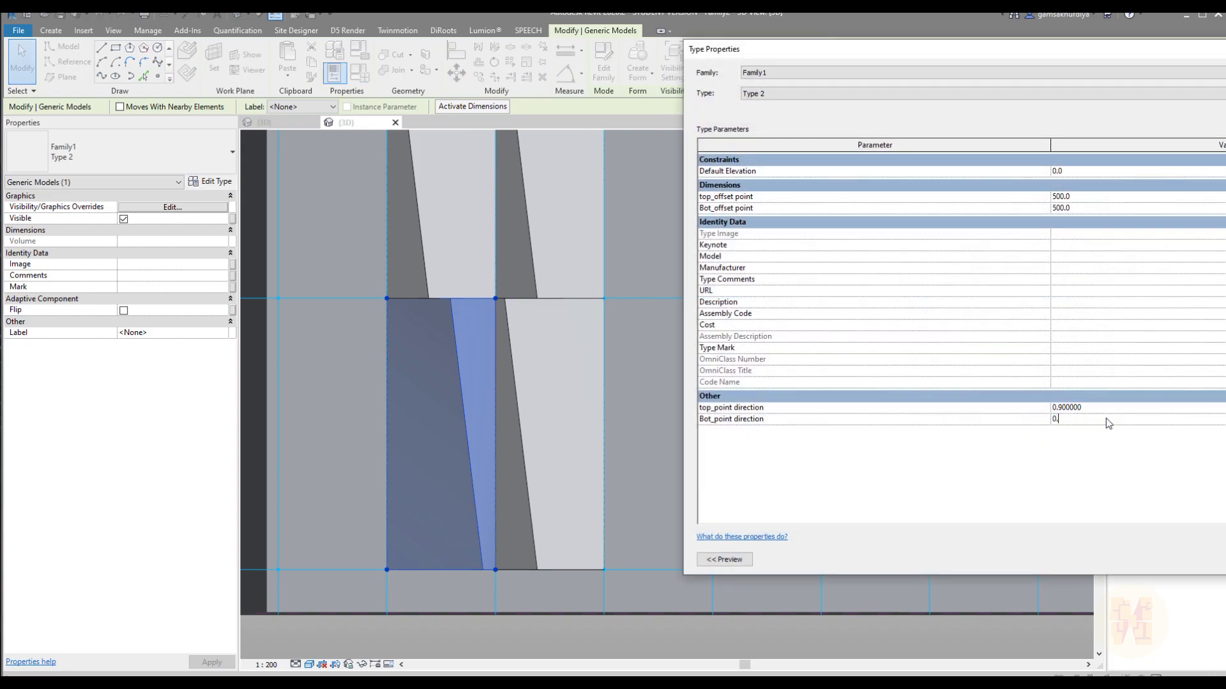
key(Return)
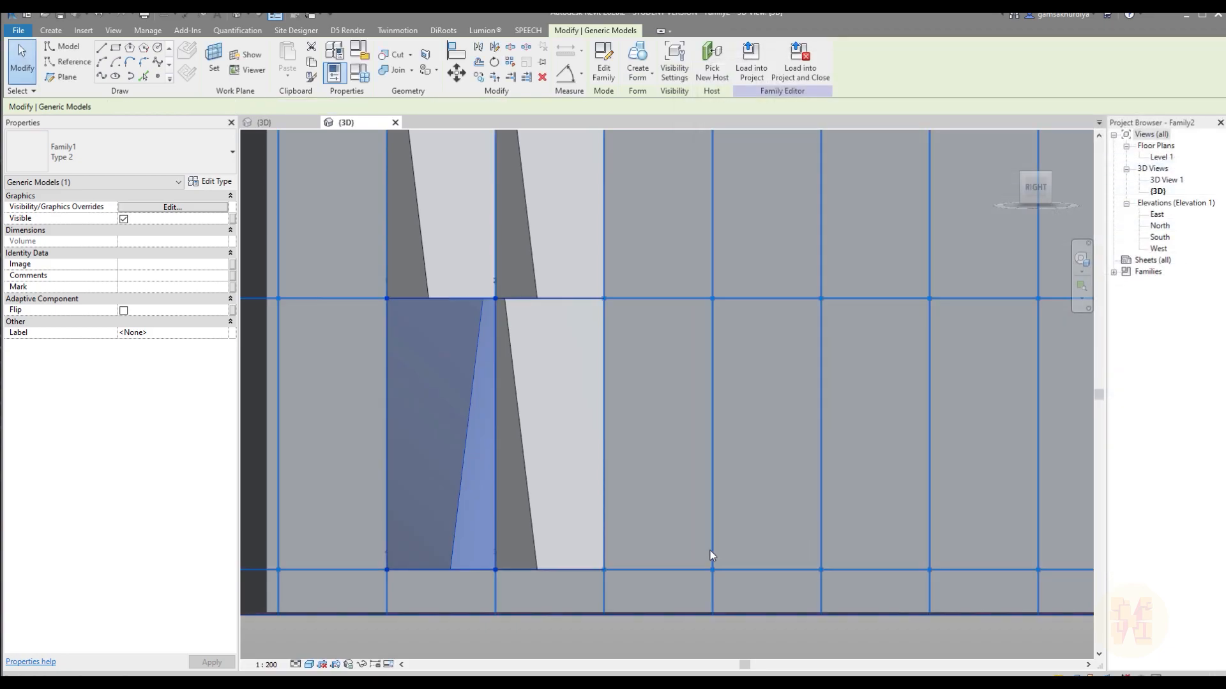
key(Escape)
Step: Change the middle panel of the second column to Type 2
scroll(627, 509, down, 1)
middle_drag(644, 415, 660, 530)
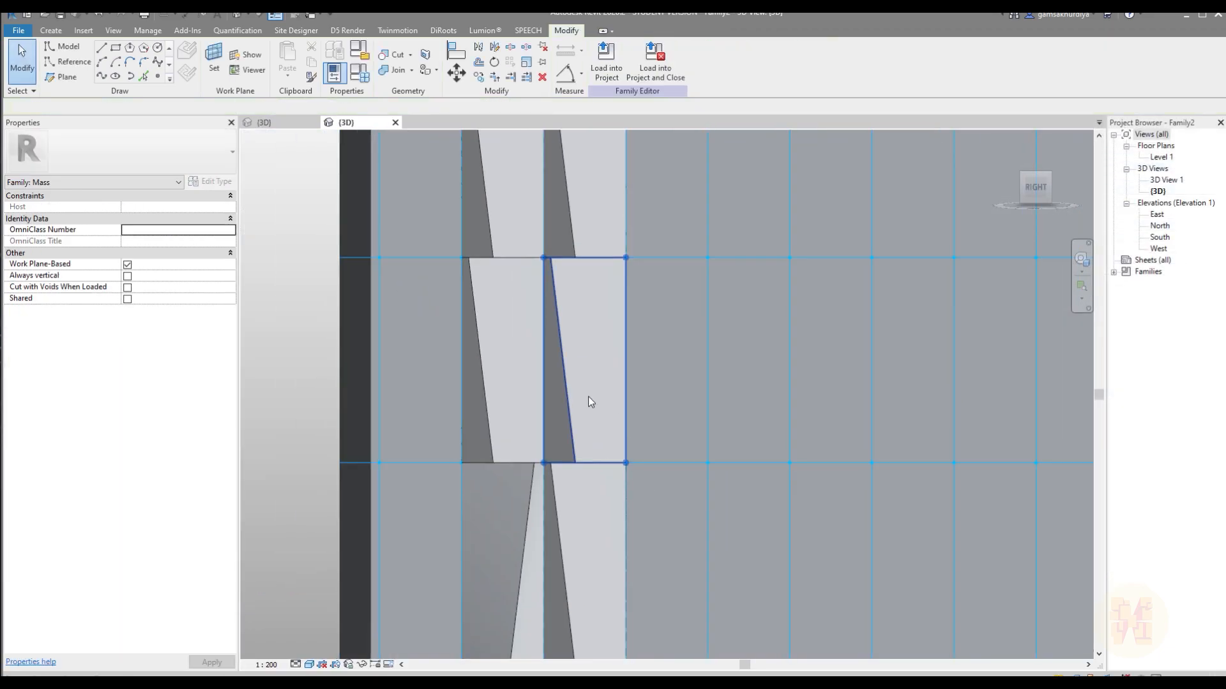
click(568, 396)
middle_drag(567, 397, 547, 352)
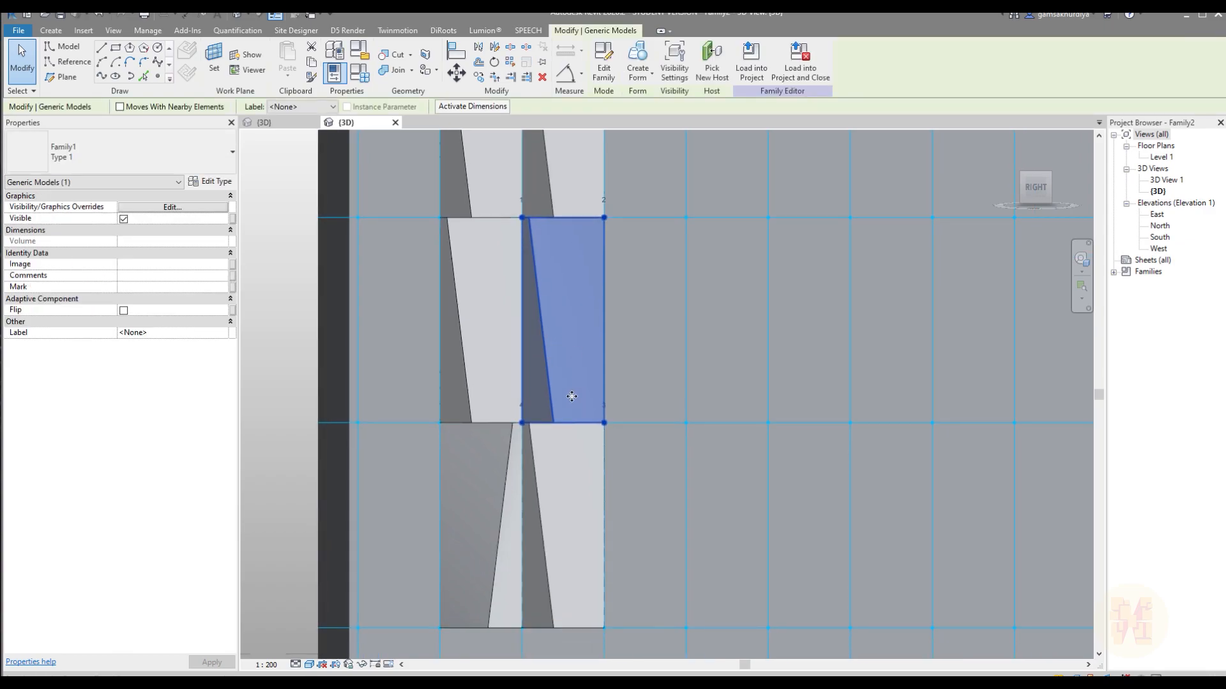
scroll(542, 413, up, 1)
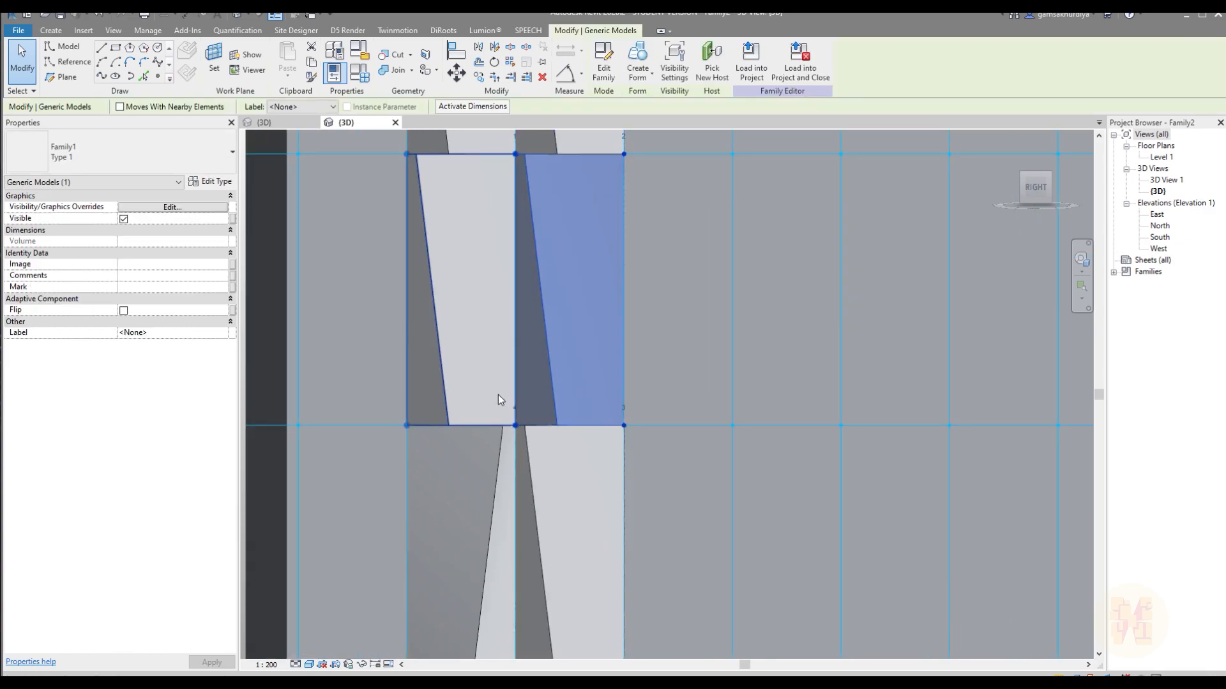
click(128, 153)
click(92, 230)
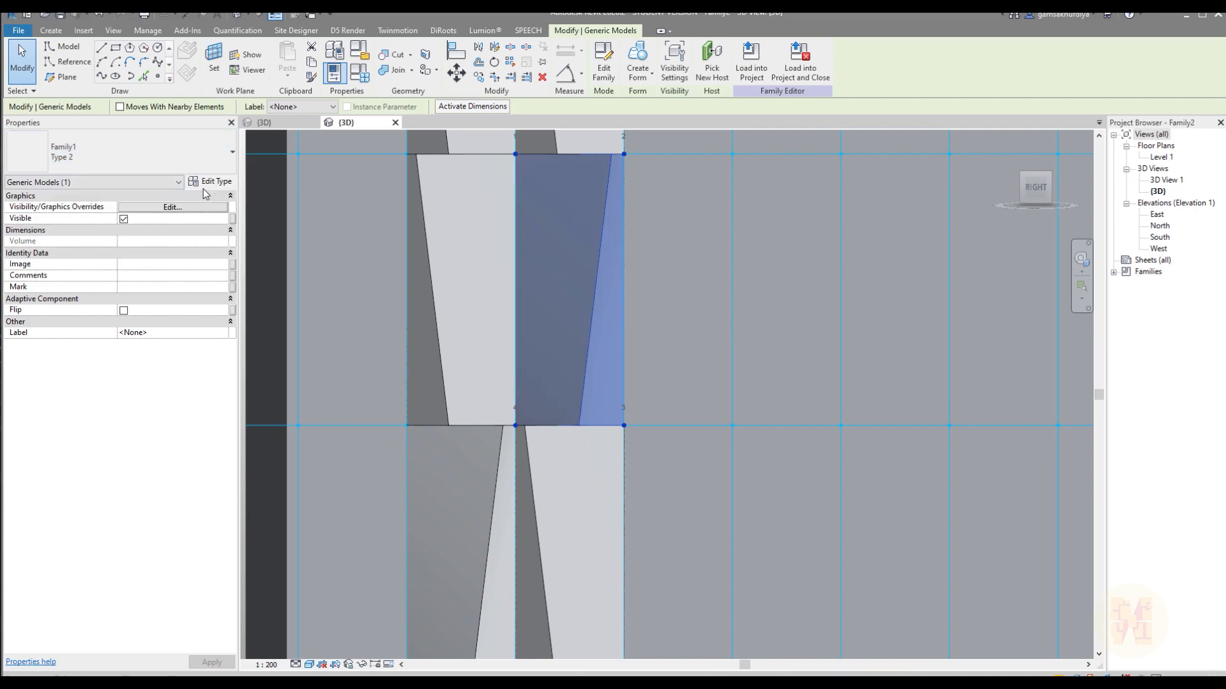
Step: Duplicate that panel's type as Type 3, with top_point direction 0.4 and a Bot_point direction that meets the fold of the panel below
click(207, 185)
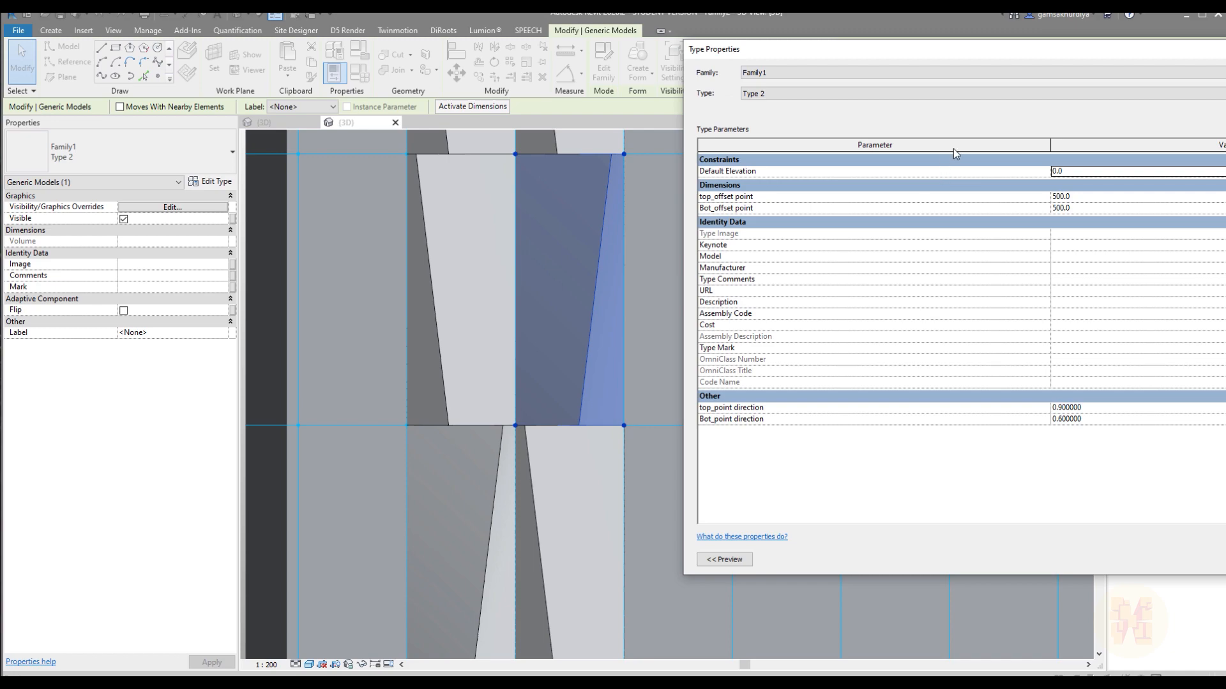
click(1225, 94)
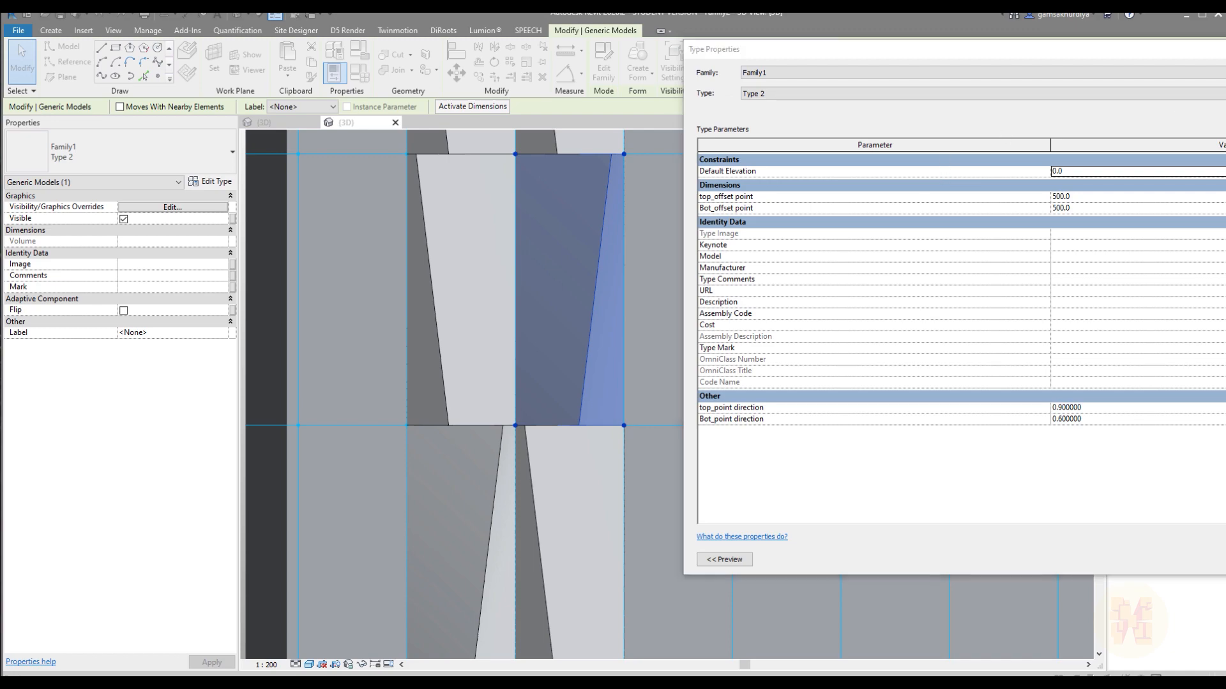
click(1024, 346)
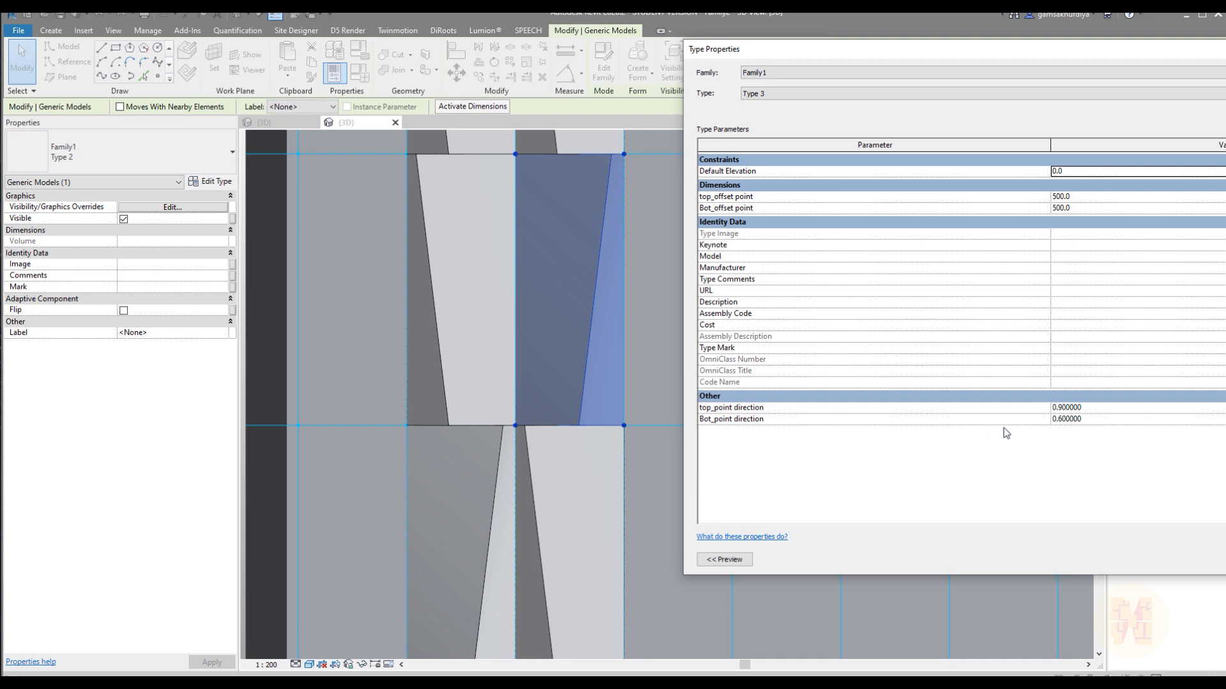
click(1111, 424)
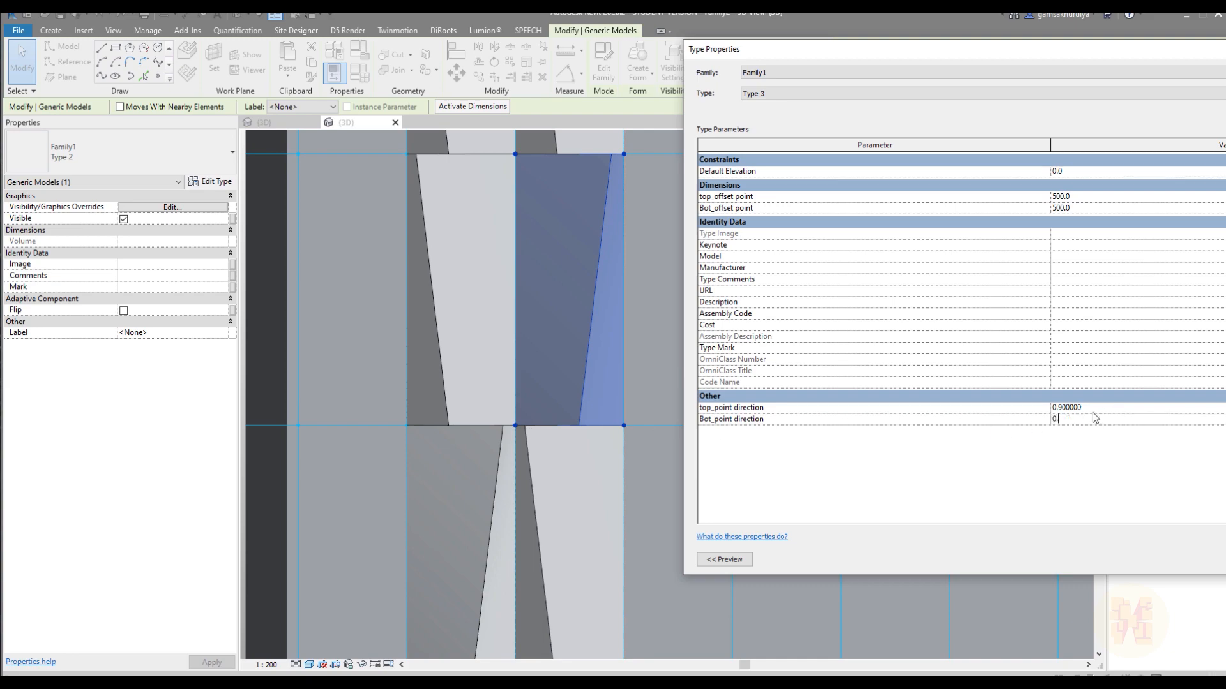
click(1093, 410)
text(0.4)
key(Return)
key(Return)
key(Escape)
Step: Duplicate the type of the middle panel nearest the box's end as Type 4, with top_point direction 0.4 and Bot_point direction 0.1
click(430, 338)
click(216, 182)
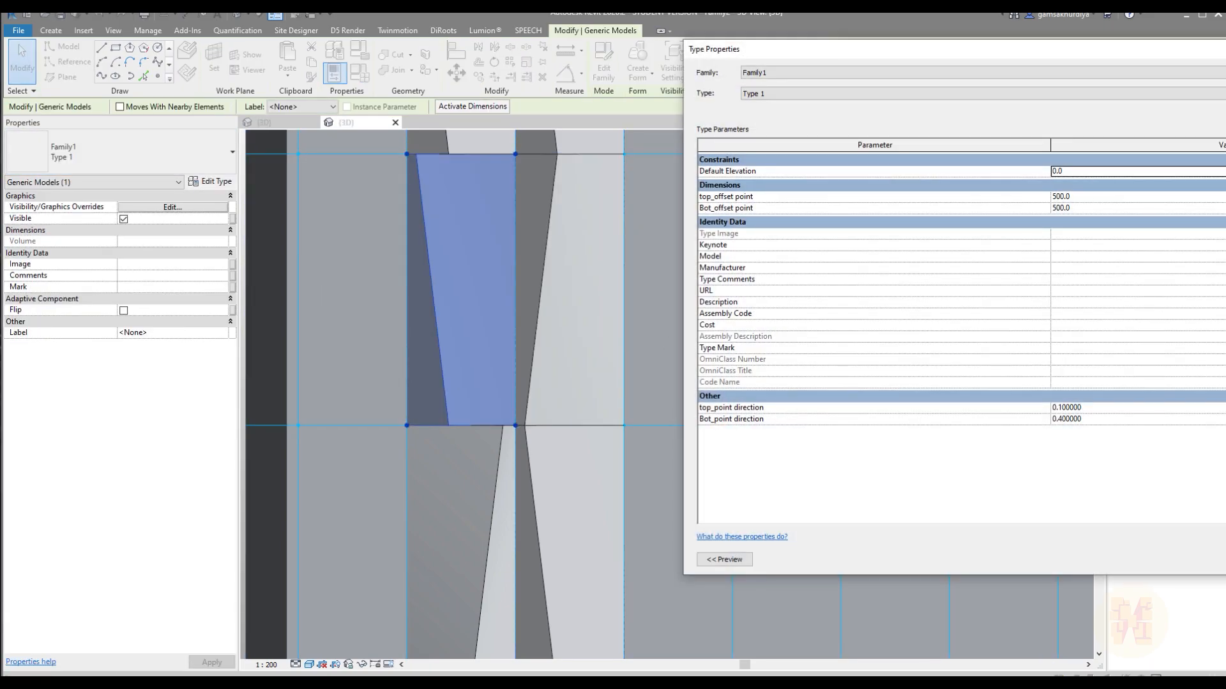
click(1225, 93)
click(1015, 345)
click(1095, 408)
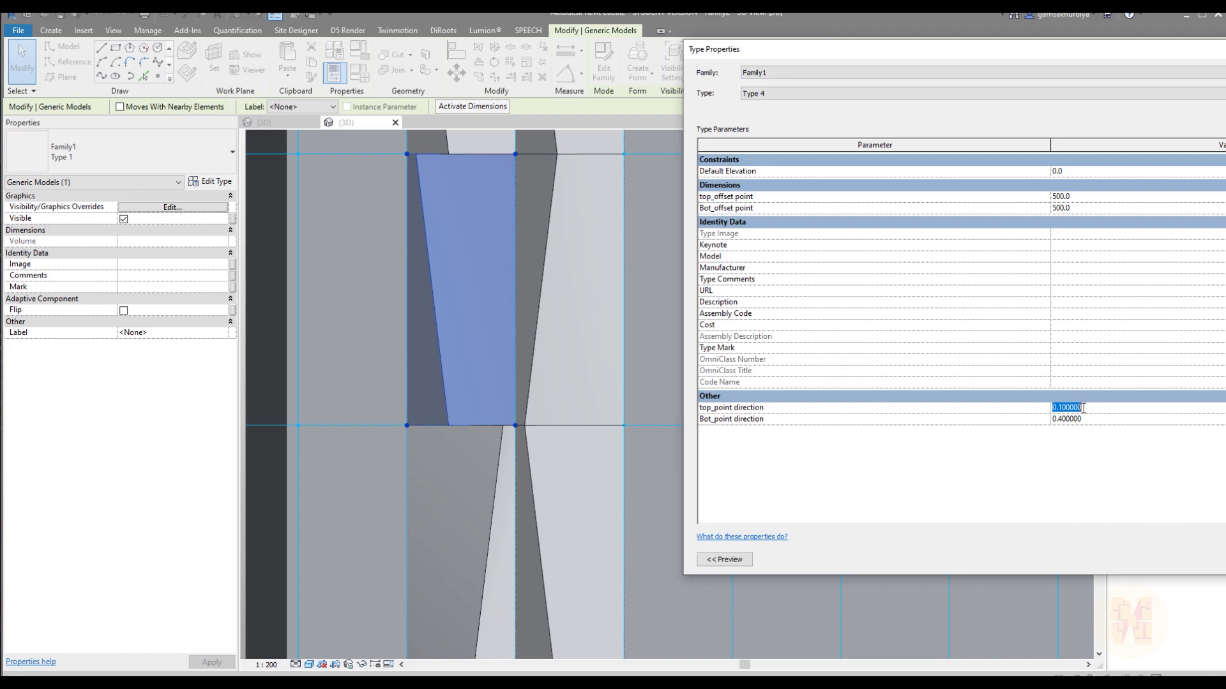
text(0.4)
click(1117, 419)
text(0.1)
key(Return)
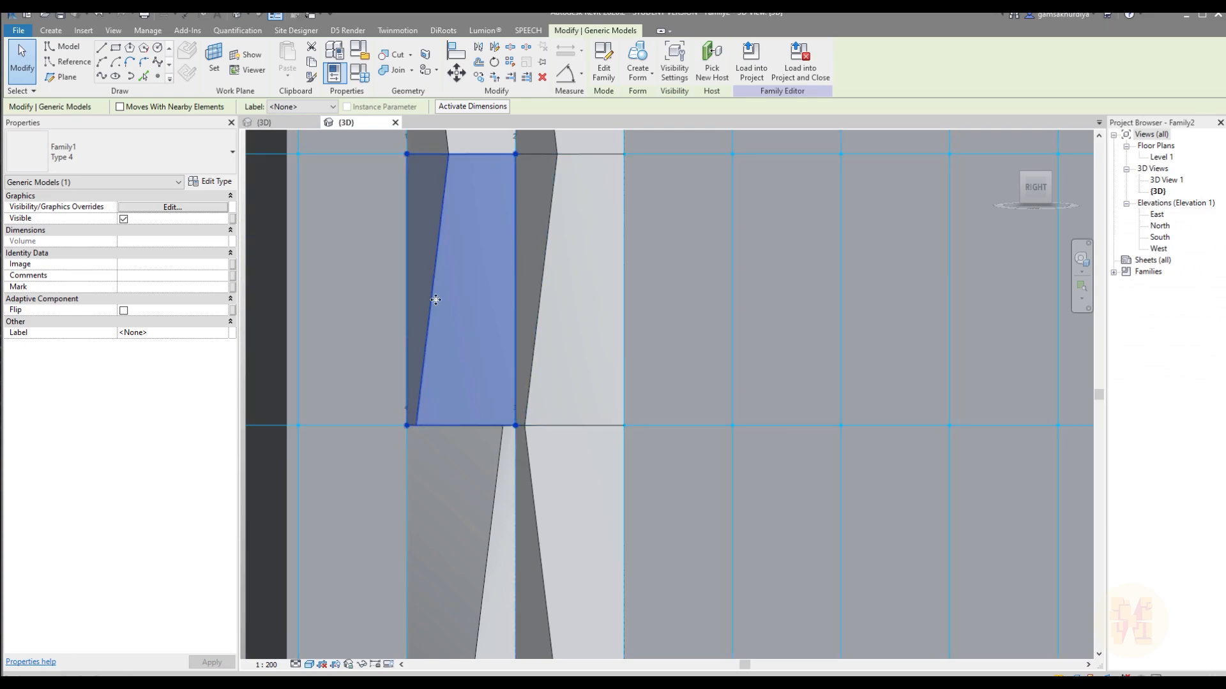
Step: Set Type 4's top_point direction to 0.6 and adjust its Bot_point direction to meet the fold of the panel below
click(213, 182)
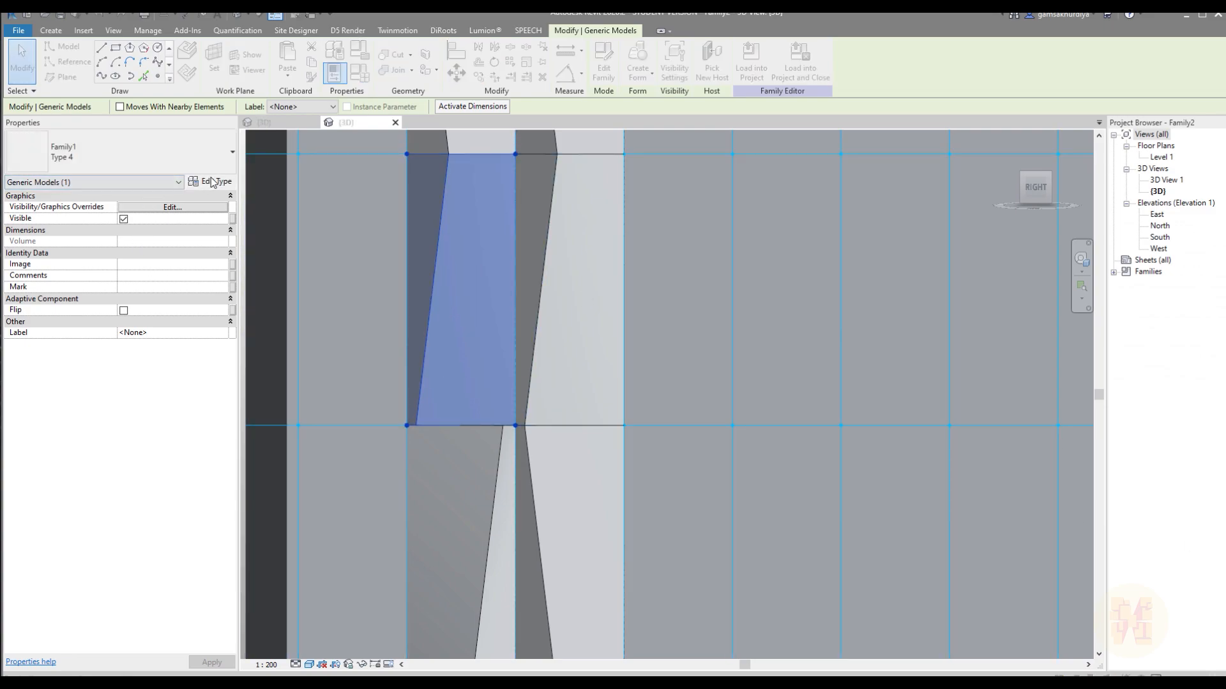
click(1098, 407)
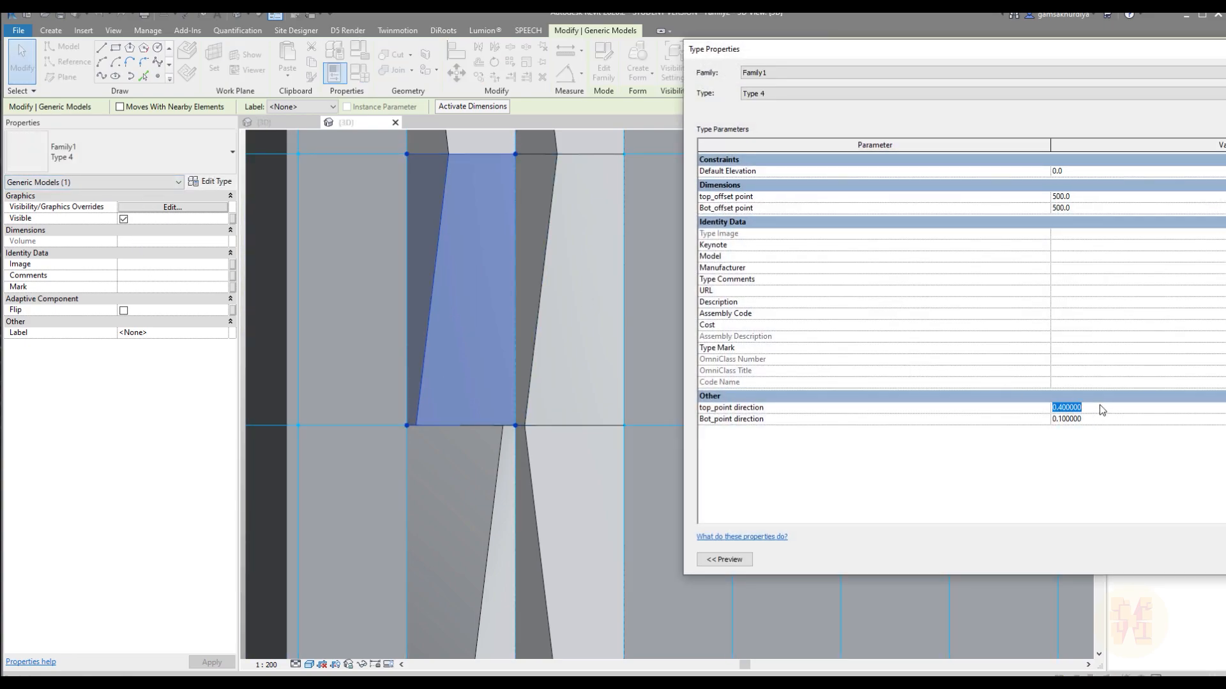
click(1092, 420)
text(0.6)
click(1225, 560)
key(Escape)
Step: Check which types are assigned to the panels in the second column
scroll(604, 401, down, 4)
middle_drag(707, 293, 714, 454)
scroll(595, 362, up, 2)
click(595, 362)
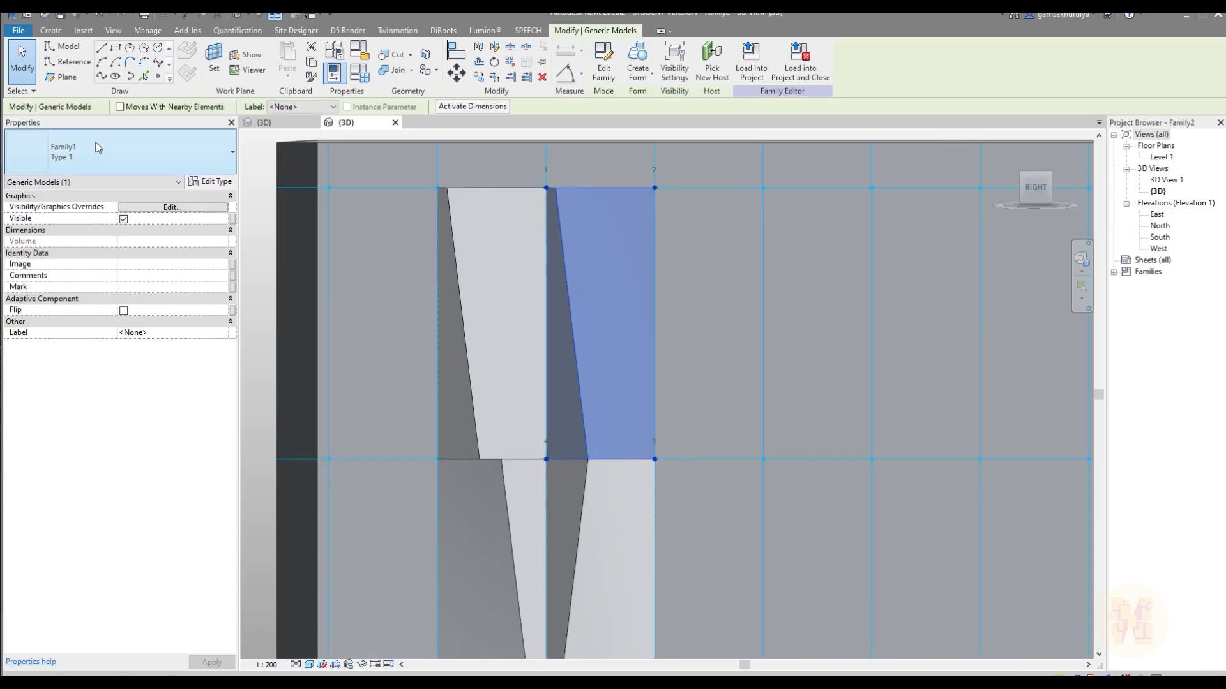
click(96, 150)
click(608, 519)
middle_drag(655, 423, 643, 207)
click(588, 566)
middle_drag(603, 315, 617, 403)
click(590, 257)
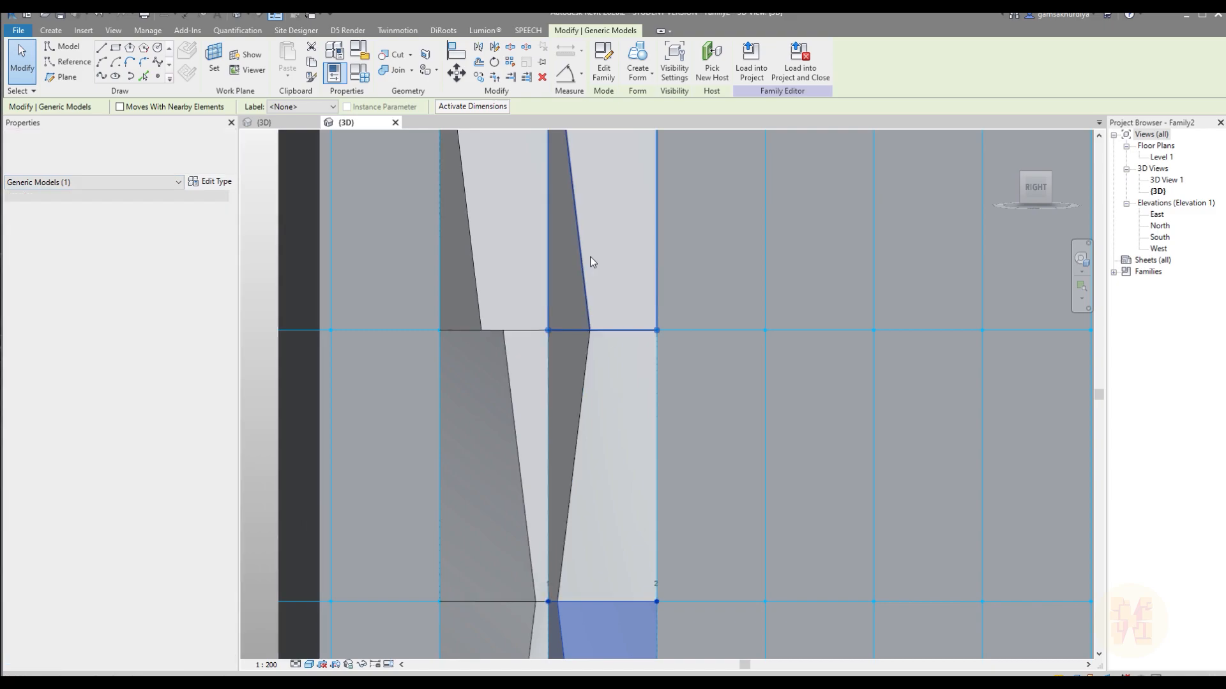
scroll(677, 435, down, 2)
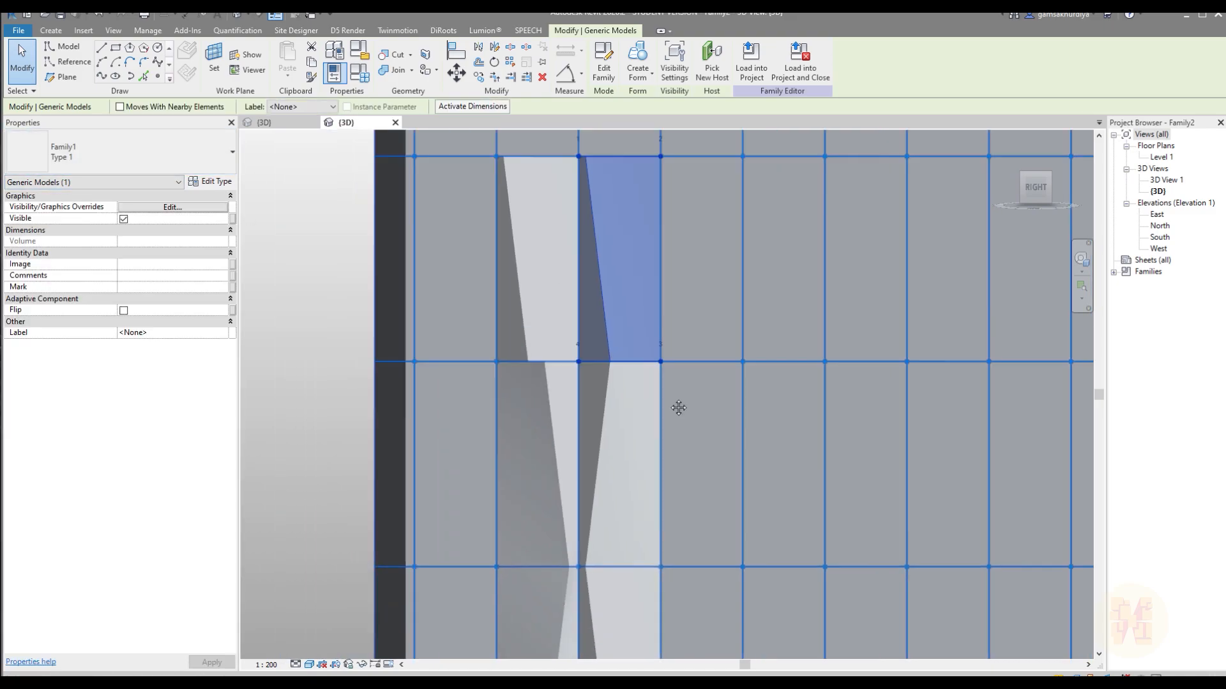
key(Escape)
middle_drag(628, 274, 626, 256)
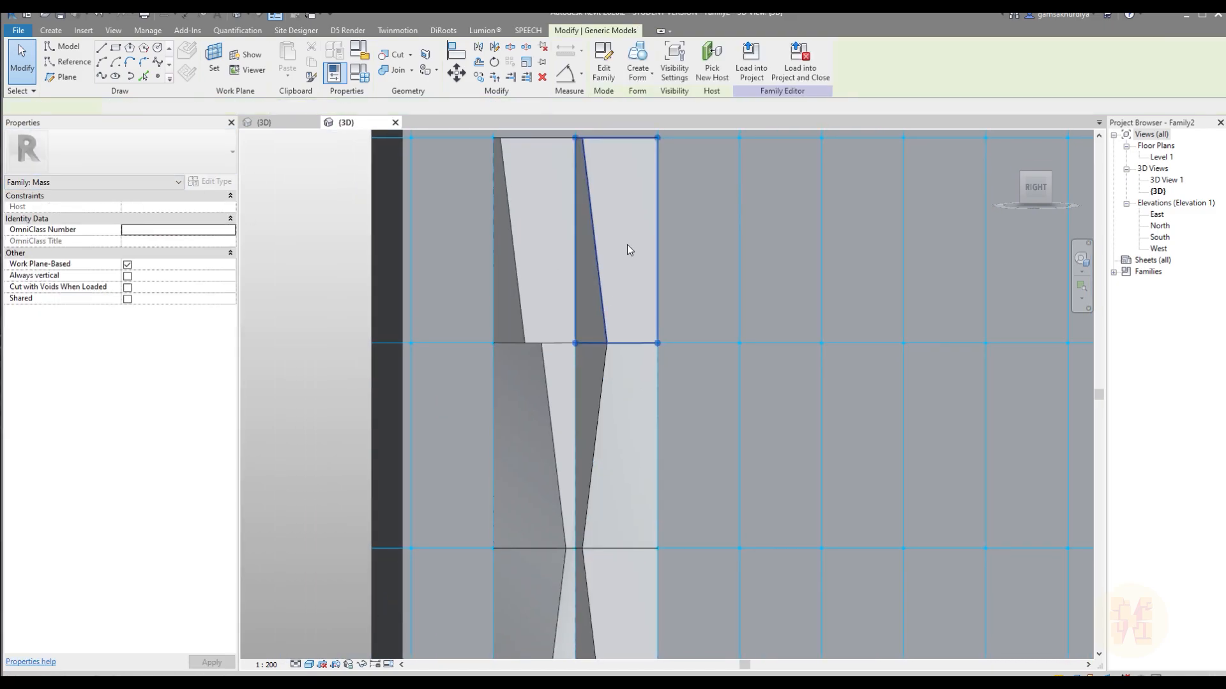
click(627, 244)
key(Escape)
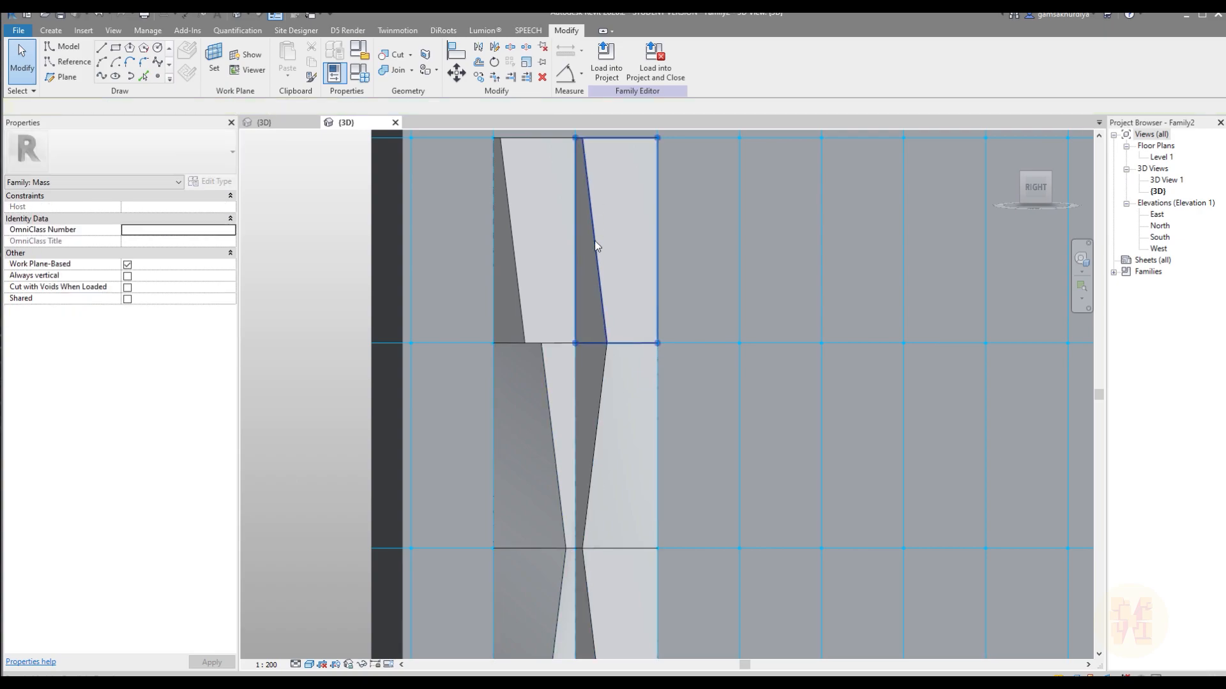
Step: Check the lower two panels' types in the column nearest the box's end, and change its top panel to Type 2
click(535, 589)
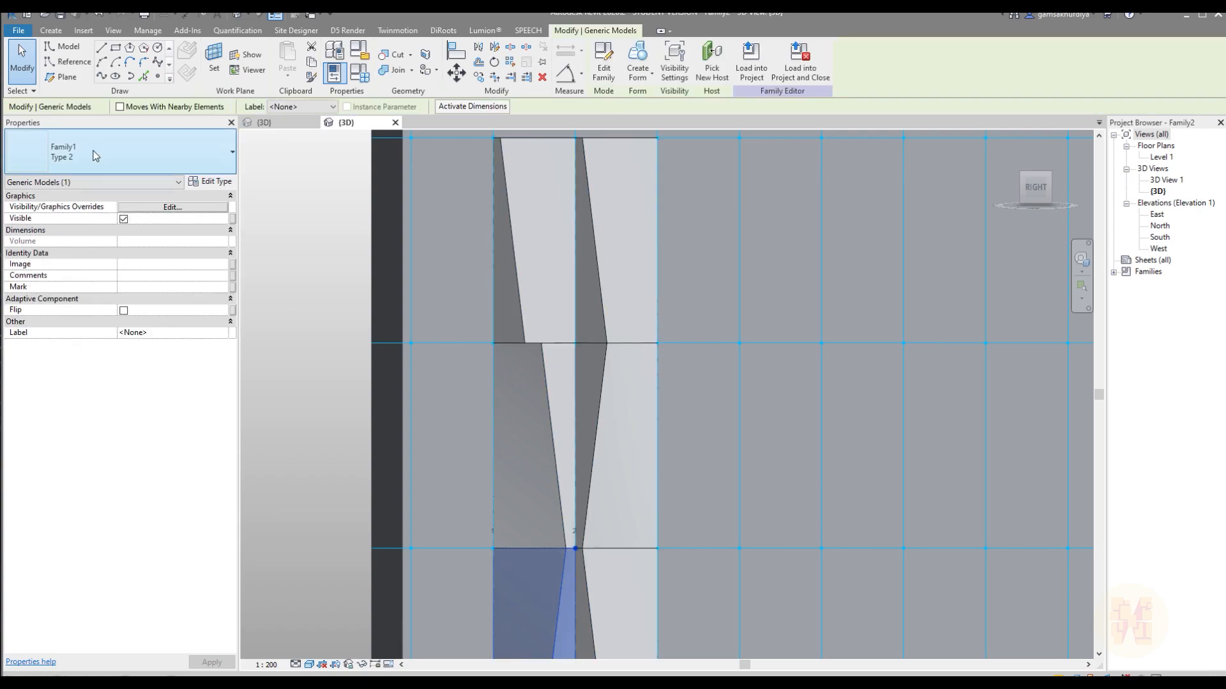
key(Escape)
click(558, 403)
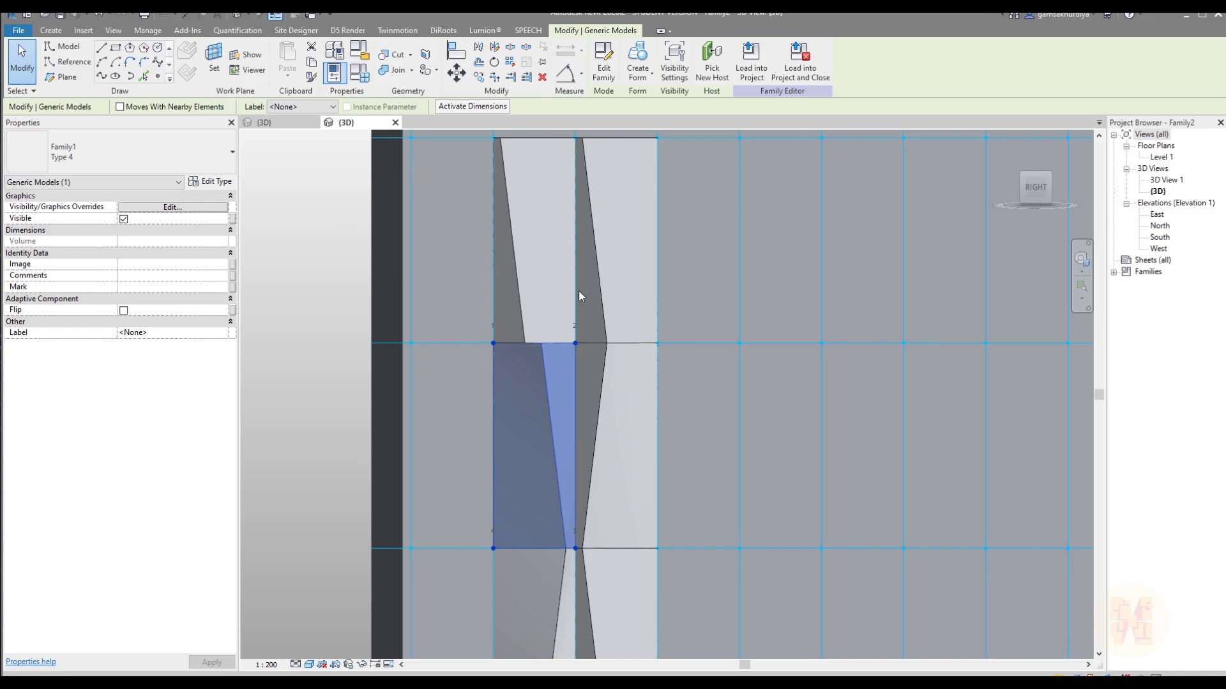
key(Escape)
click(535, 261)
click(136, 155)
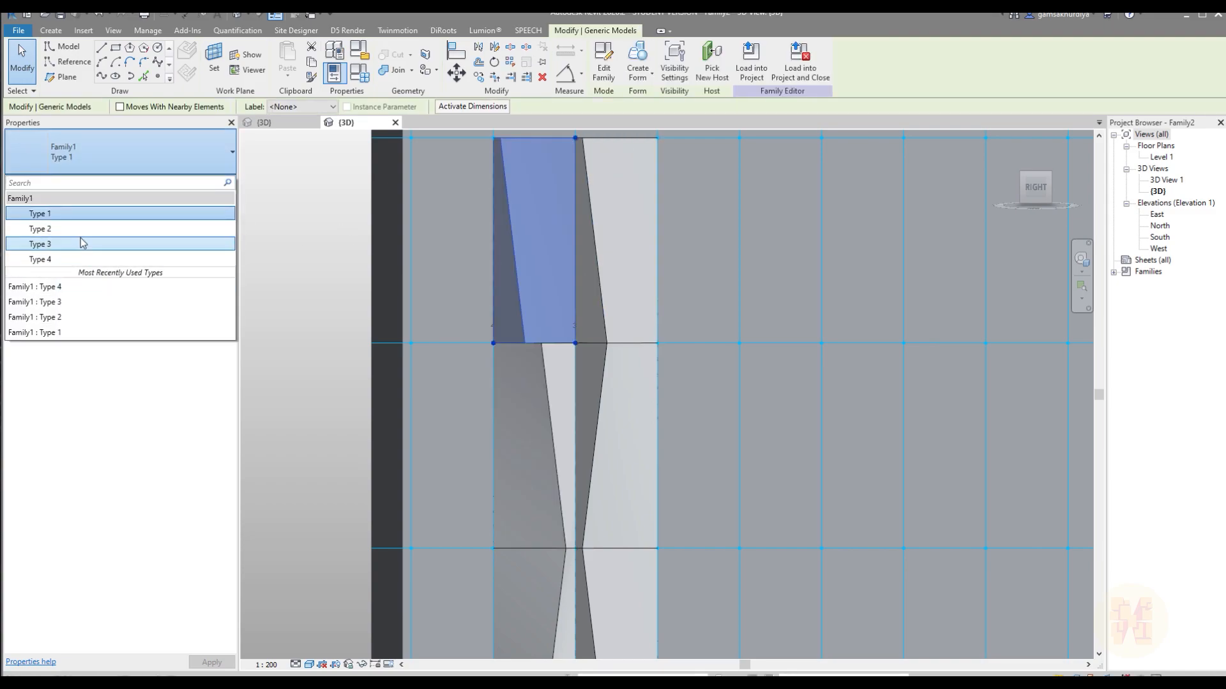
click(78, 230)
key(Escape)
Step: Examine how the folds line up across the two finished panel columns and within the whole box
scroll(788, 325, down, 2)
middle_drag(821, 416, 702, 298)
shift+middle_drag(733, 528, 549, 562)
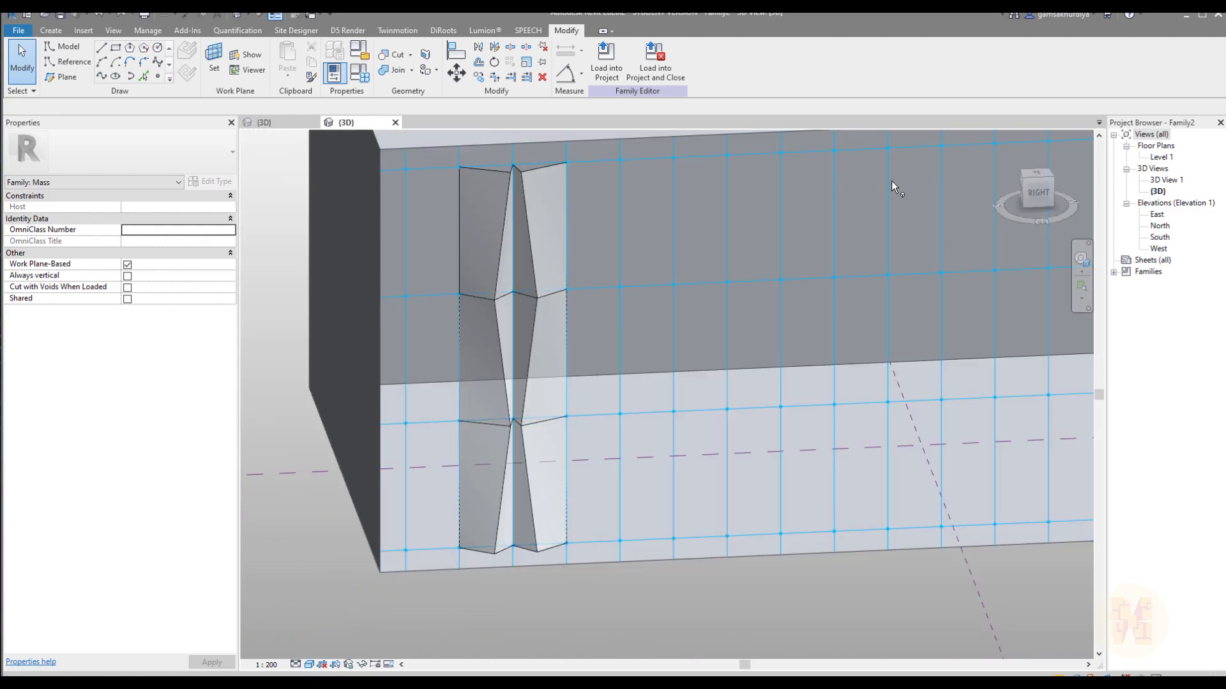
scroll(898, 200, down, 3)
middle_drag(769, 325, 547, 310)
scroll(564, 317, down, 2)
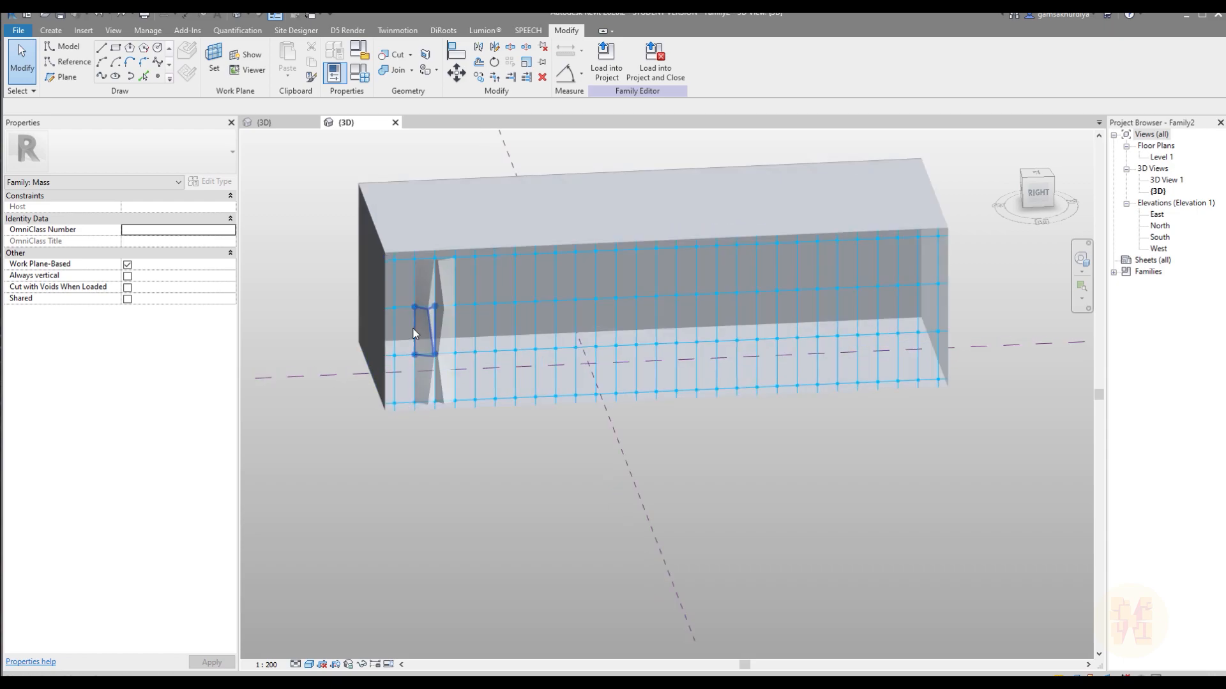
scroll(412, 328, up, 3)
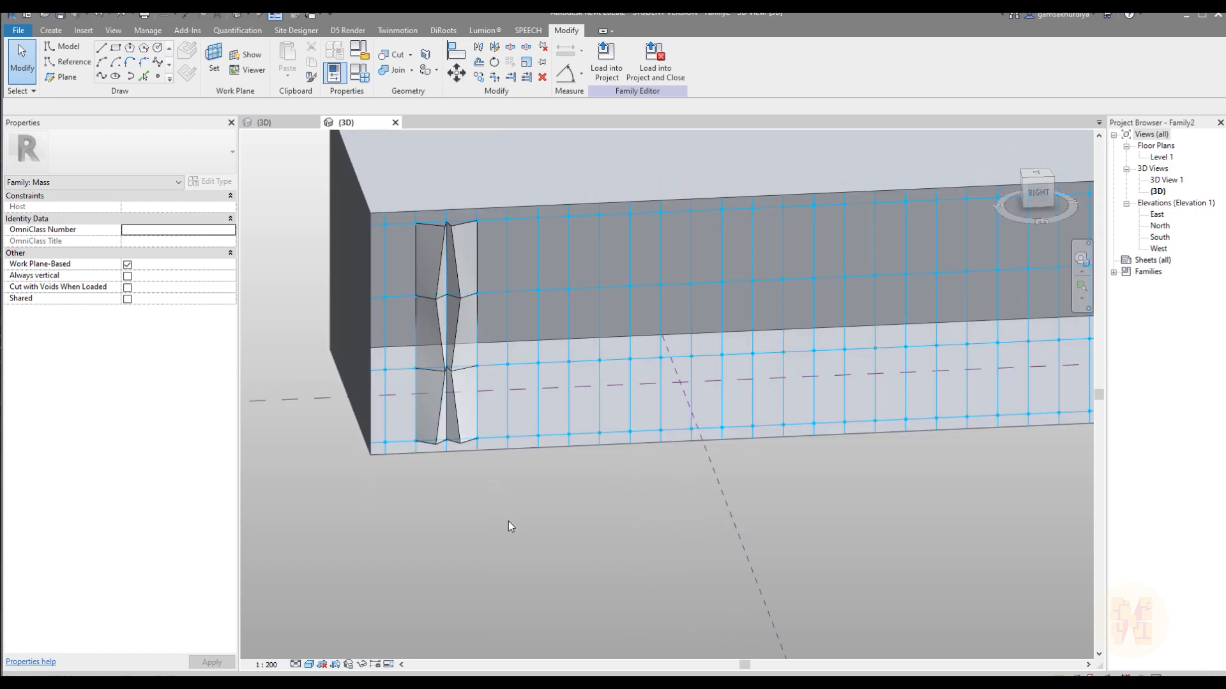
Step: Repeat the six folded panels of the two finished columns across the whole divided surface
click(440, 414)
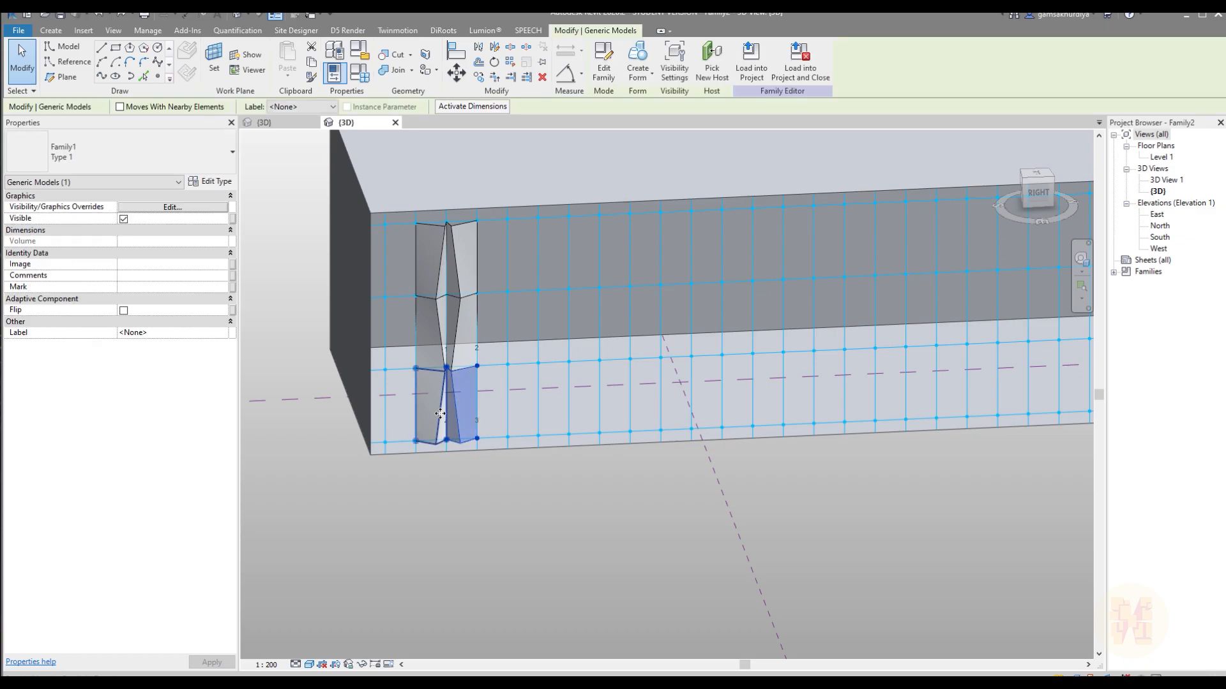
ctrl+click(439, 414)
ctrl+click(439, 328)
ctrl+click(457, 320)
ctrl+click(461, 263)
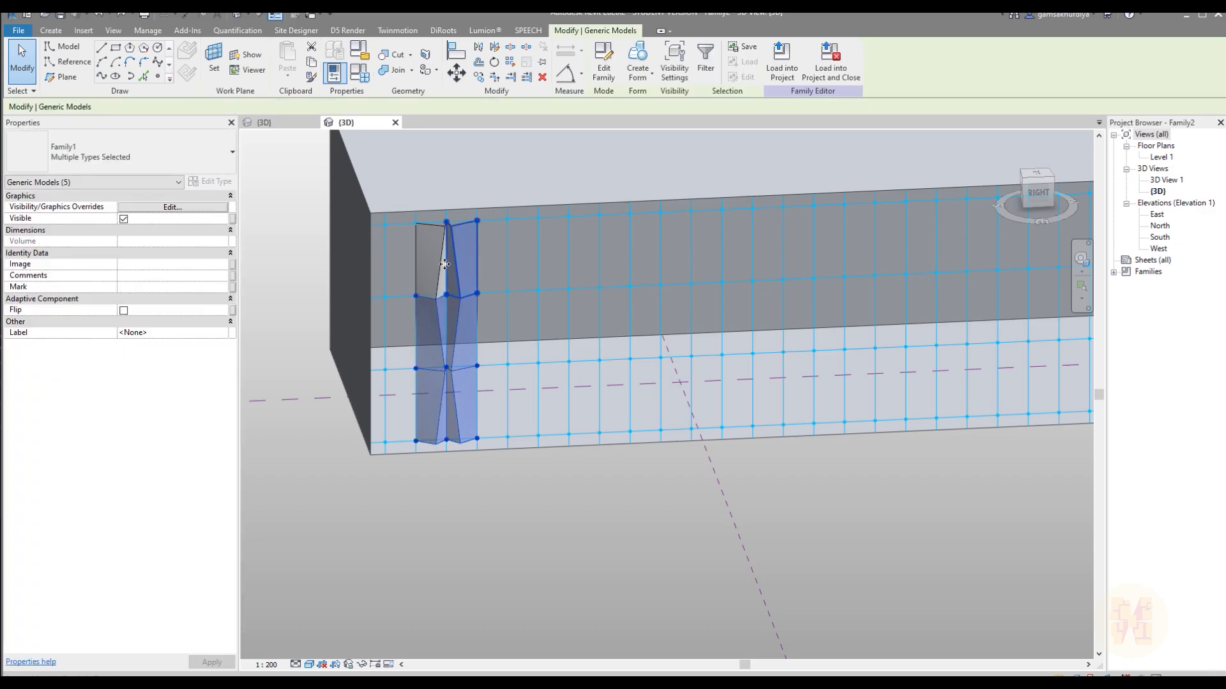
ctrl+click(445, 264)
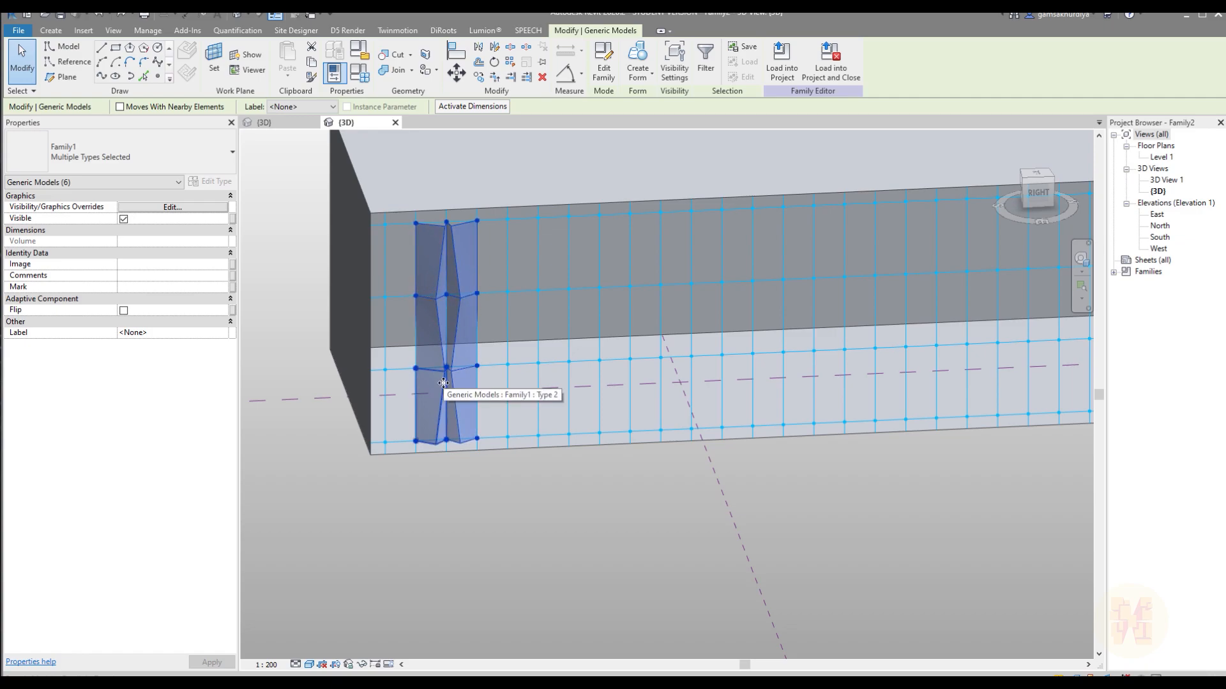
middle_drag(722, 526, 682, 532)
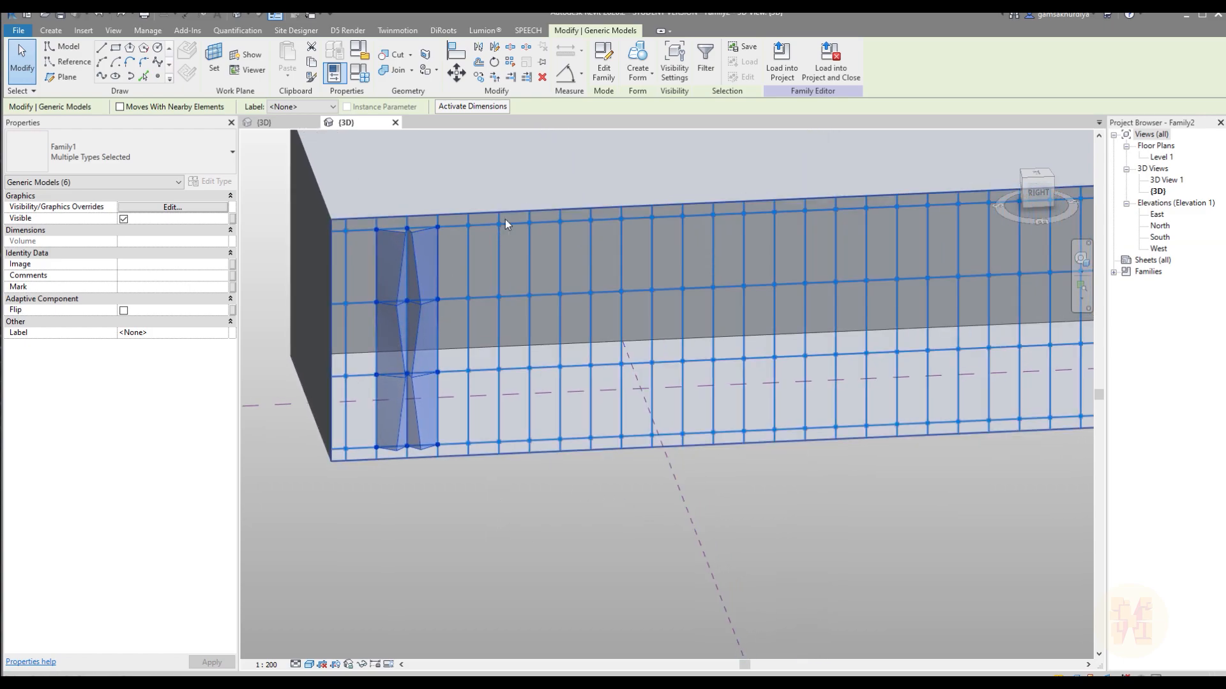
click(513, 64)
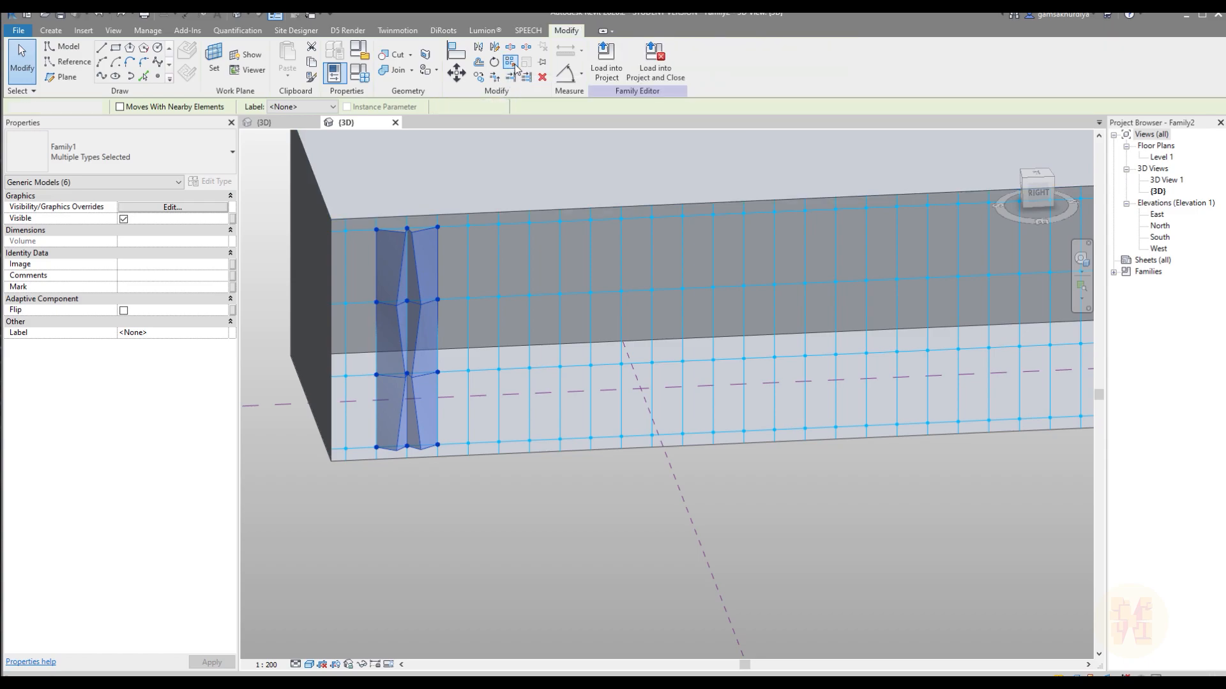
middle_drag(889, 554, 687, 542)
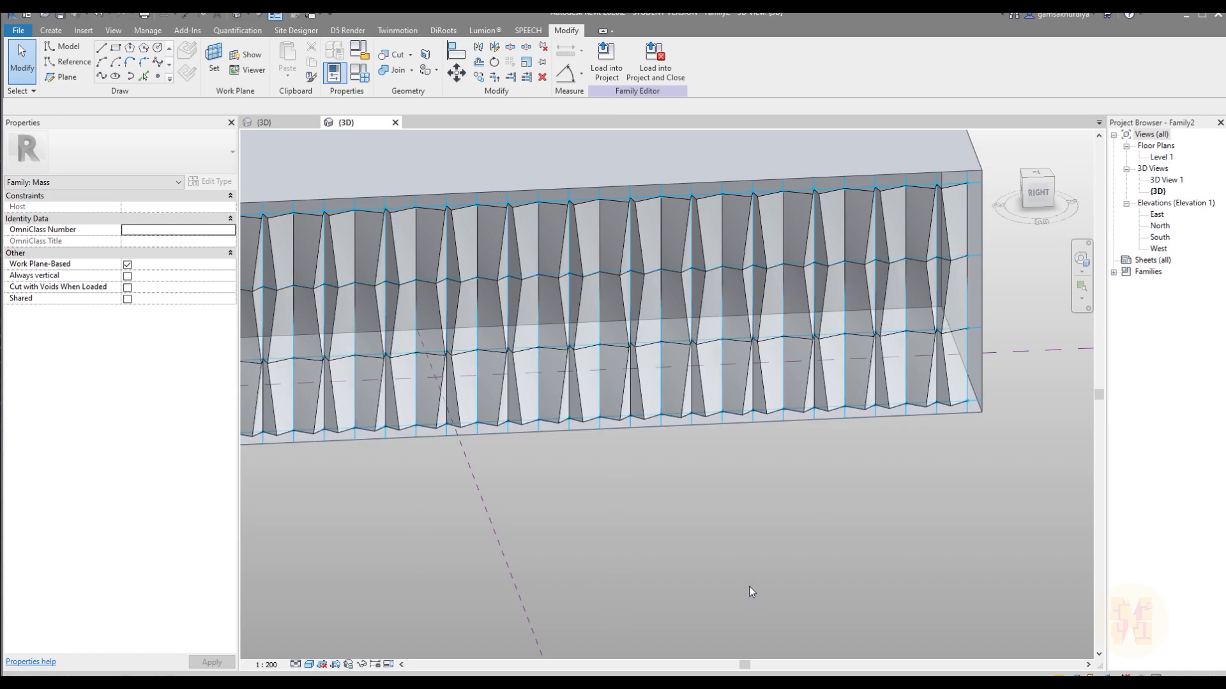
Step: Check the repeater count in a filter of the whole mass selection, with Form and Divided Surface excluded, without applying the filter
scroll(749, 586, down, 3)
drag(249, 253, 951, 593)
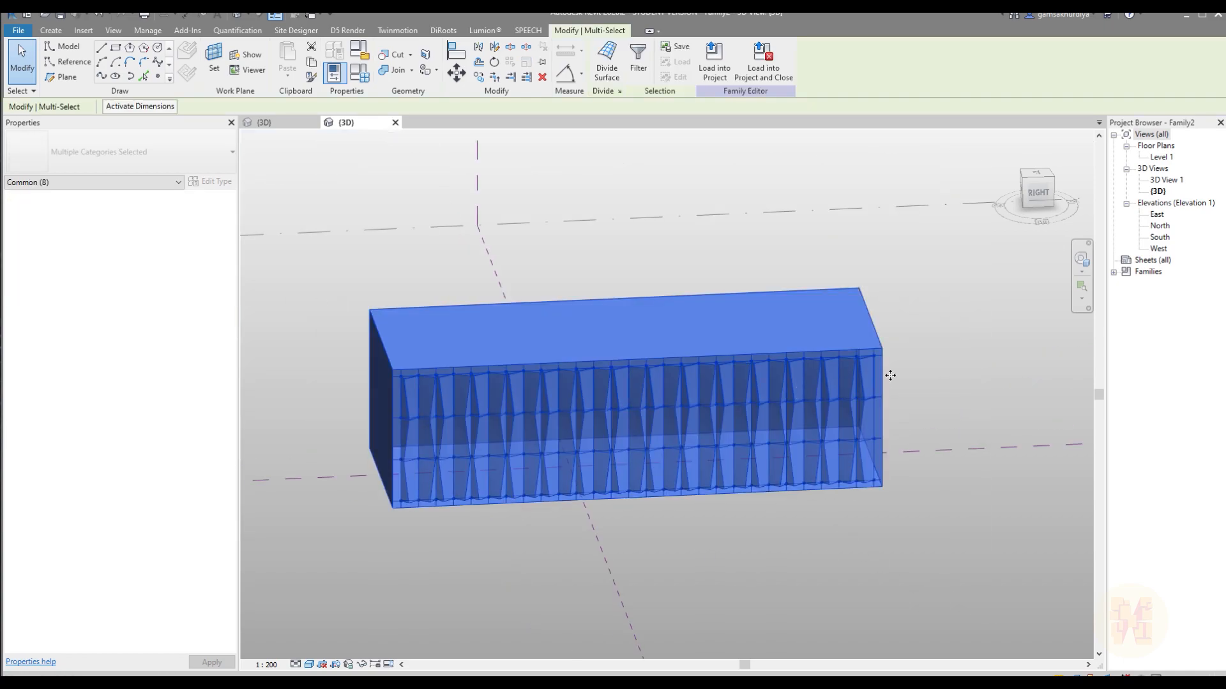
click(638, 64)
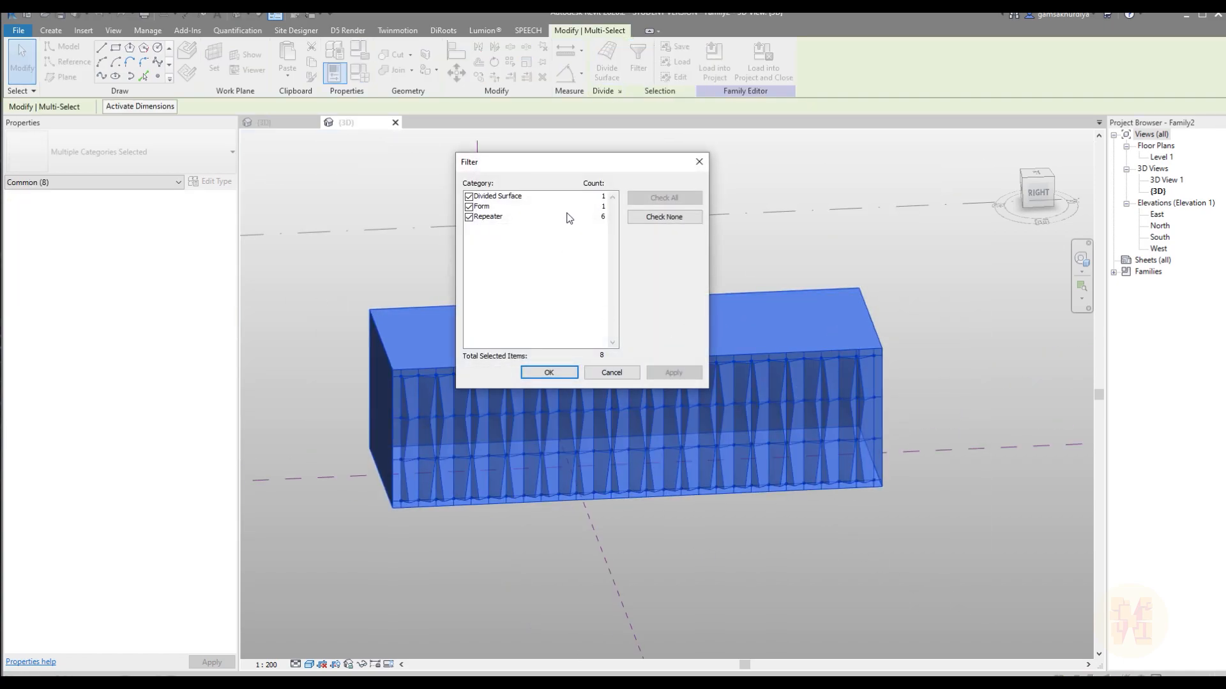
click(469, 207)
click(469, 197)
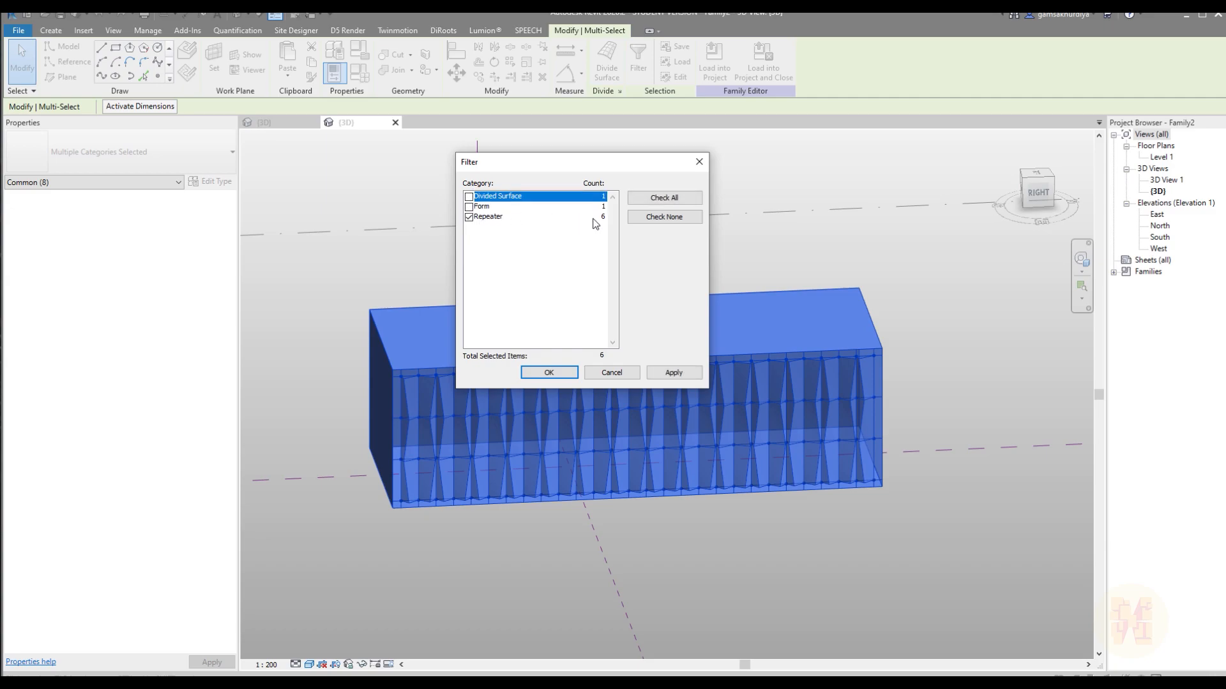
click(700, 162)
click(664, 562)
scroll(623, 562, up, 3)
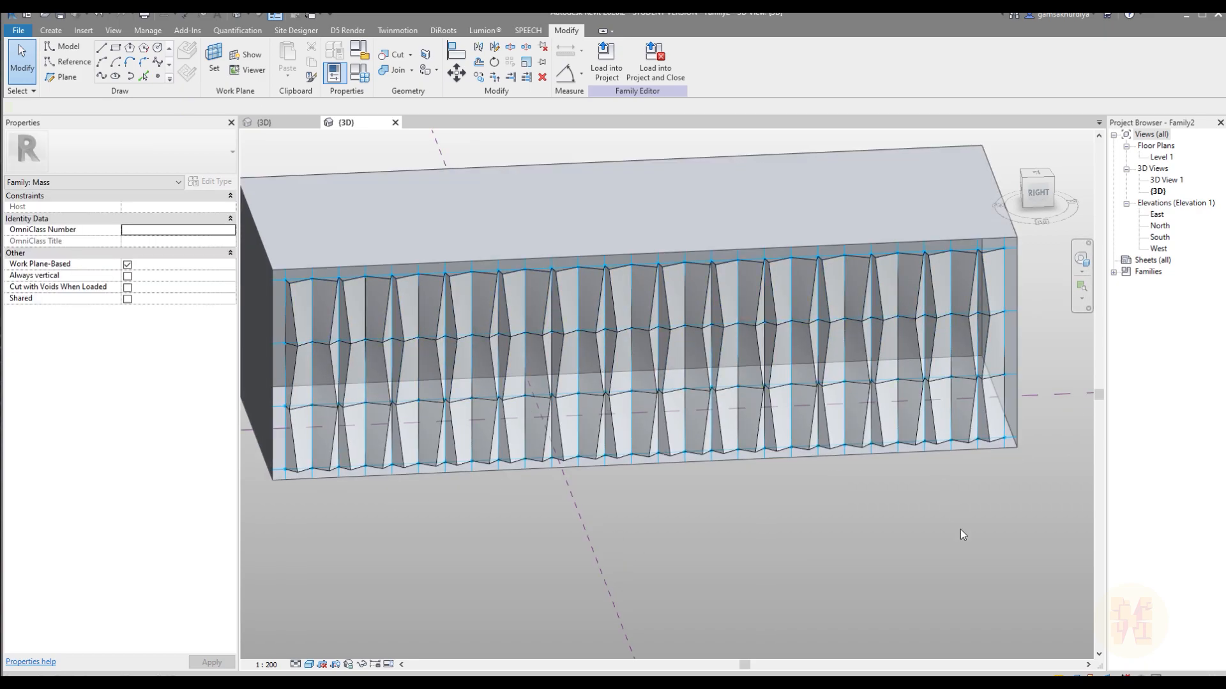
Step: Try raising one upper corner of the box's panelled face to a height of about 13247, and undo it
shift+middle_drag(958, 584, 1055, 561)
scroll(738, 432, down, 3)
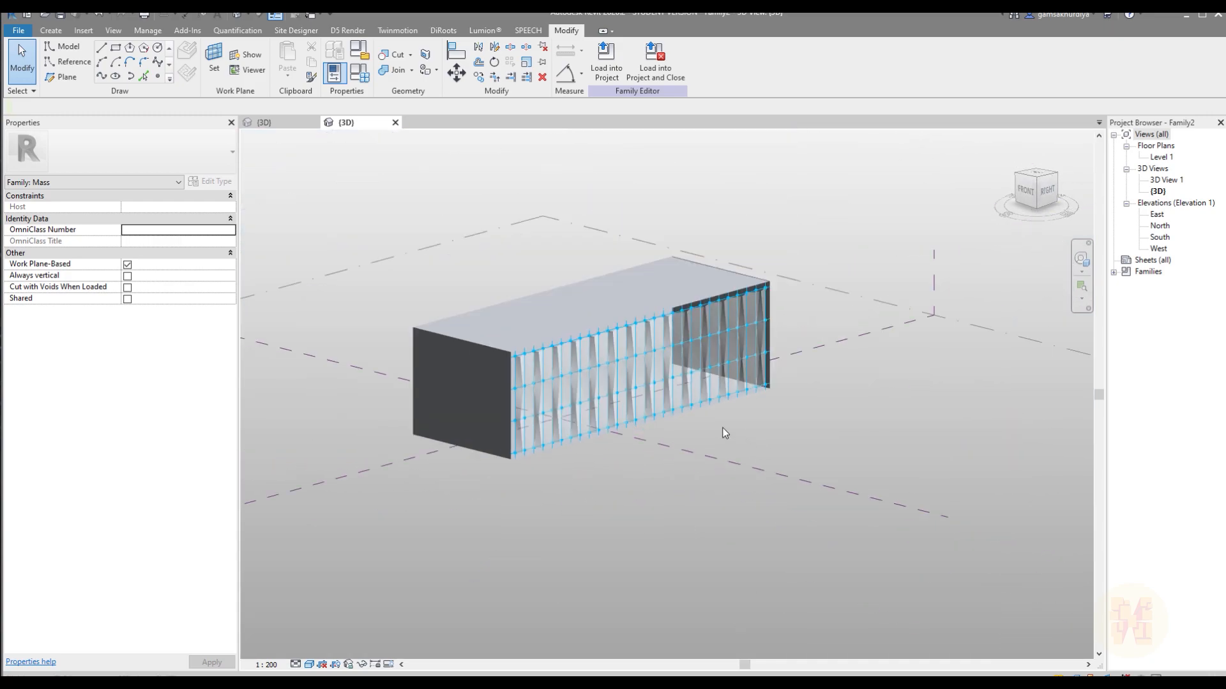
scroll(505, 346, up, 5)
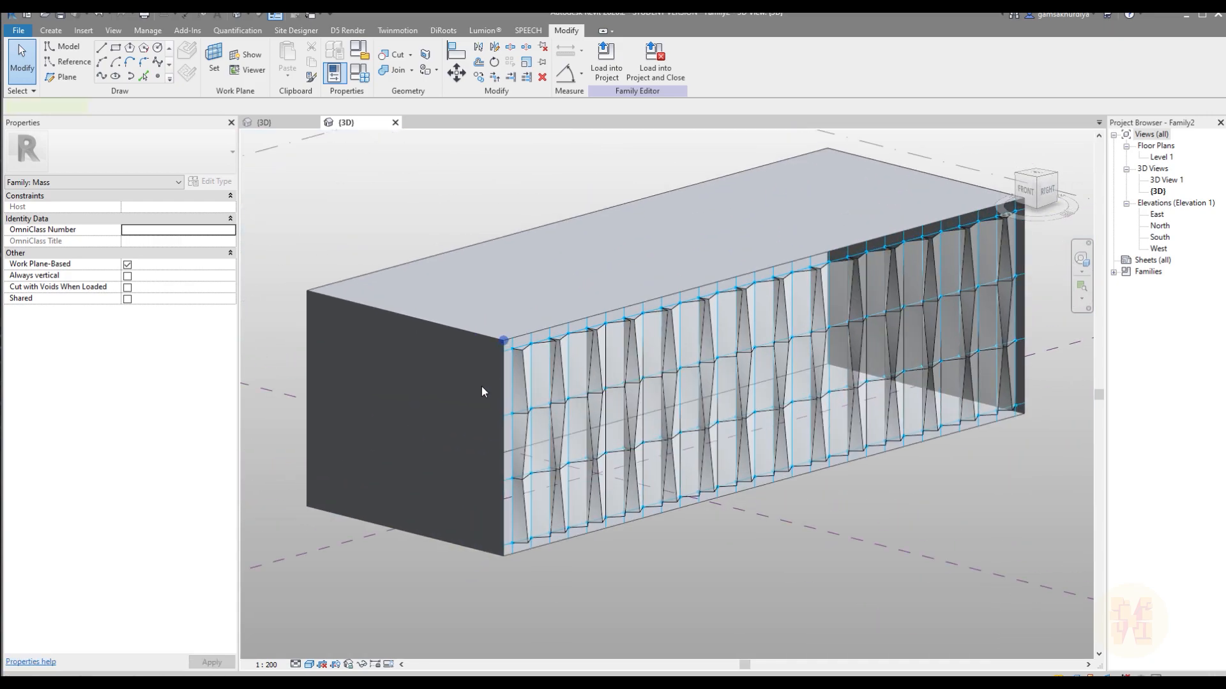
click(615, 400)
scroll(695, 377, down, 2)
shift+middle_drag(680, 399, 434, 405)
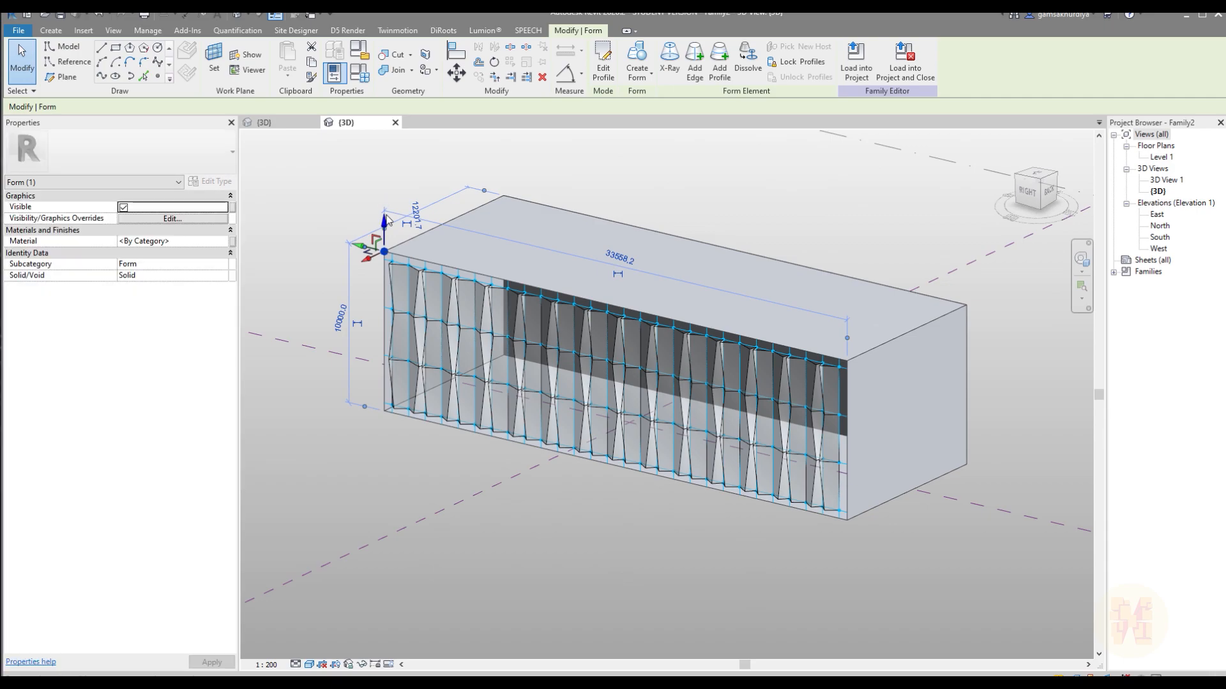
drag(384, 229, 385, 178)
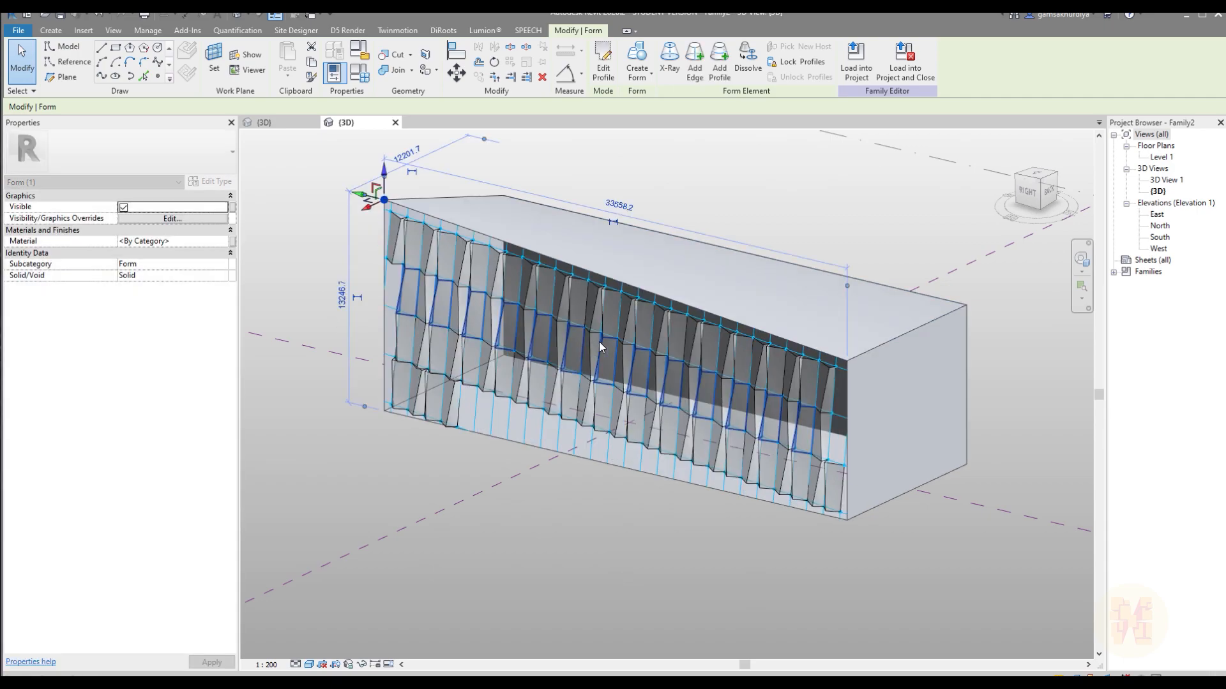
click(430, 517)
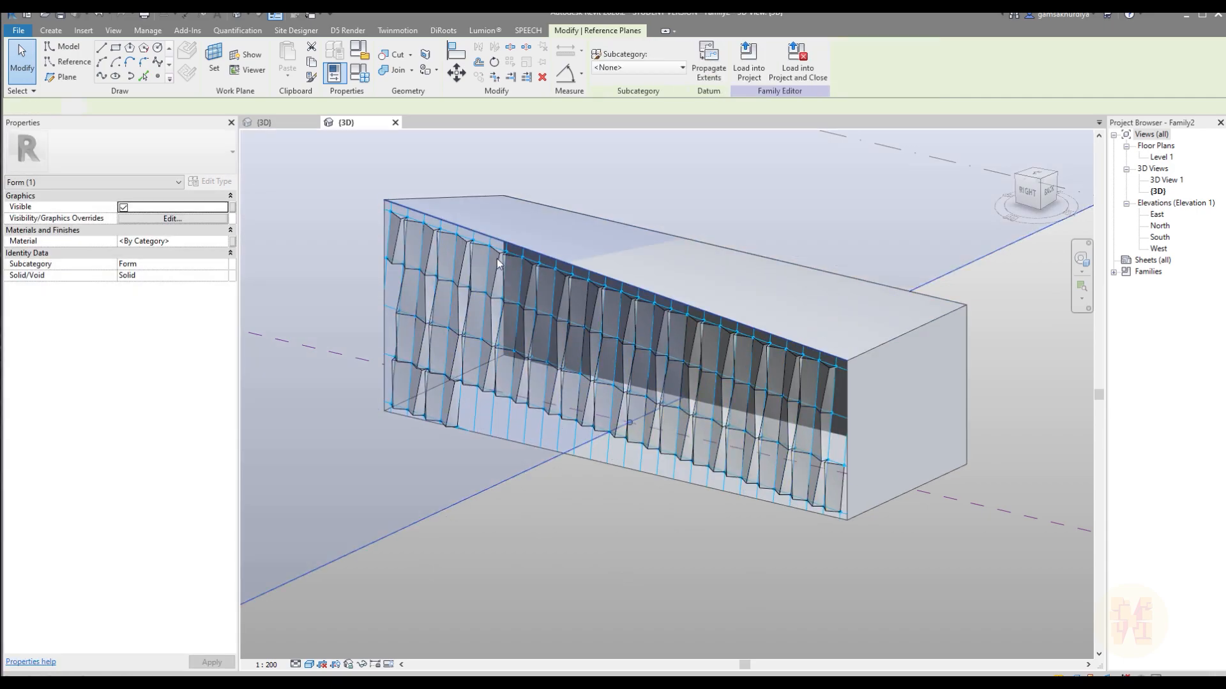
click(853, 608)
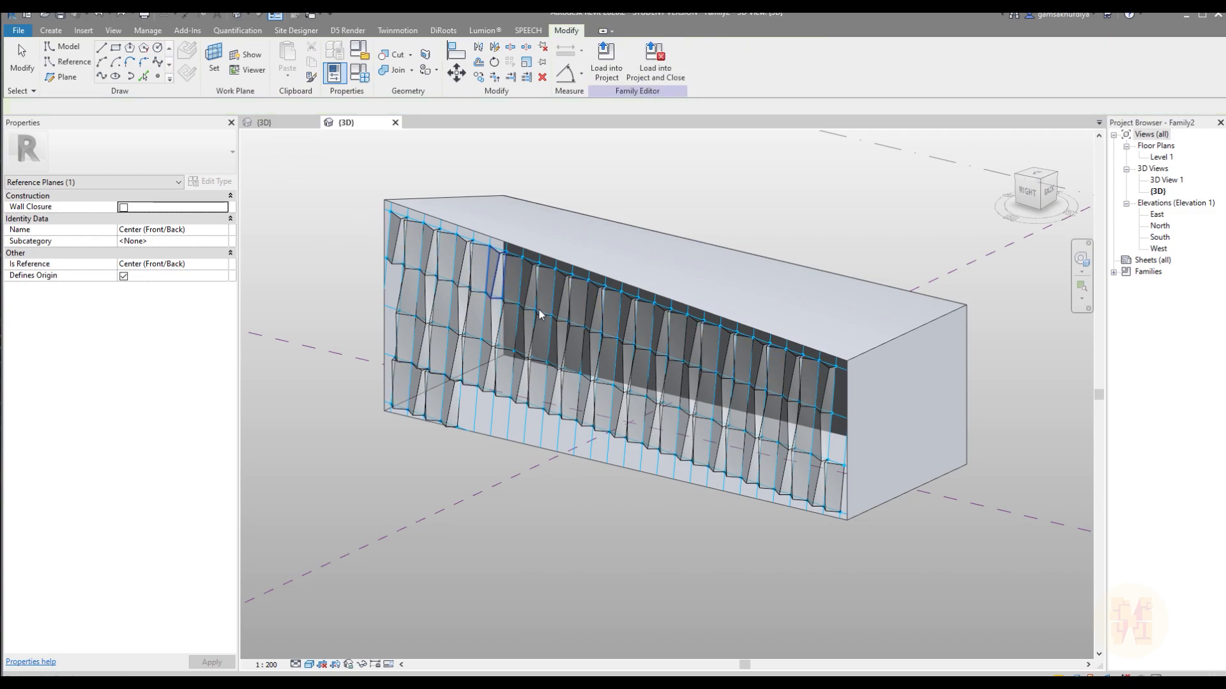
key(ctrl+z)
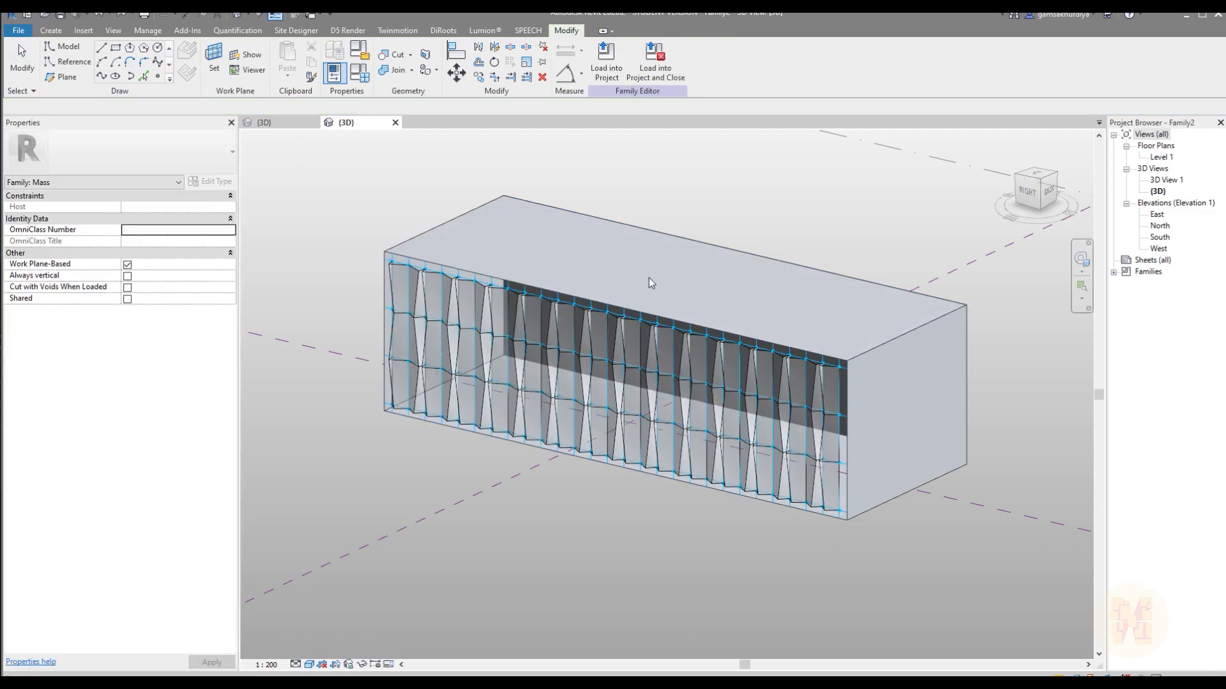
Step: Raise the box's whole top face to make the mass taller, and look over the extended panel rows
click(676, 283)
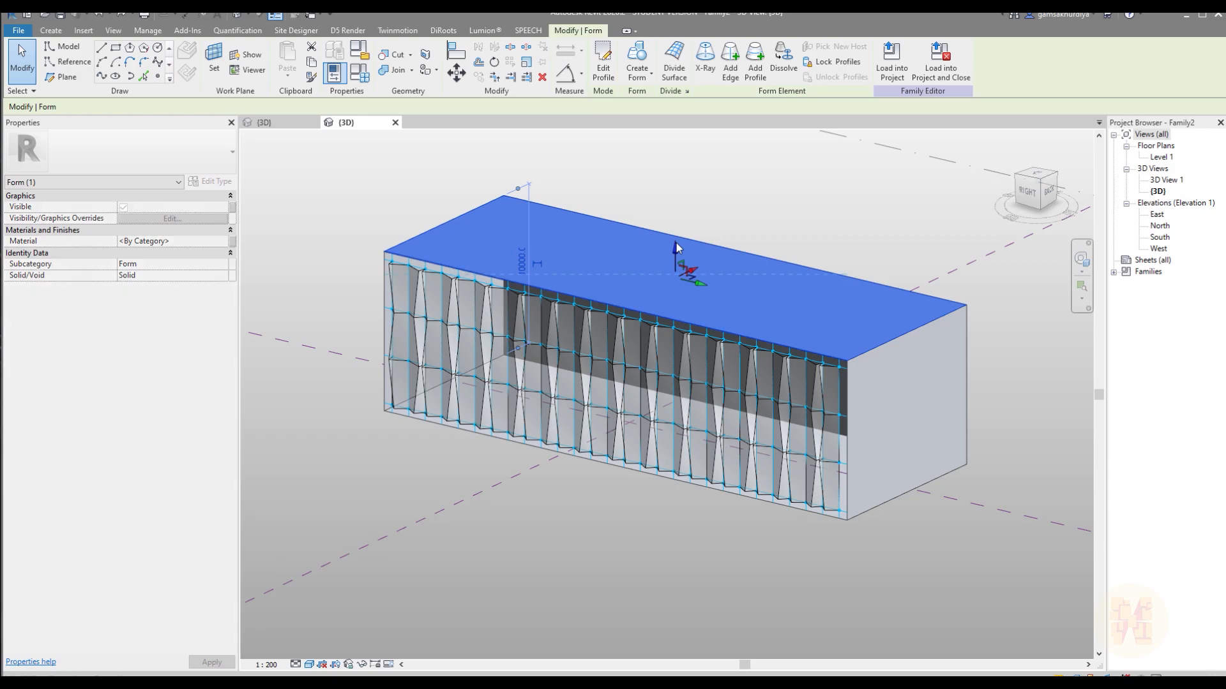
drag(678, 128, 678, 128)
shift+middle_drag(533, 447, 702, 434)
middle_drag(920, 497, 821, 510)
scroll(452, 279, up, 2)
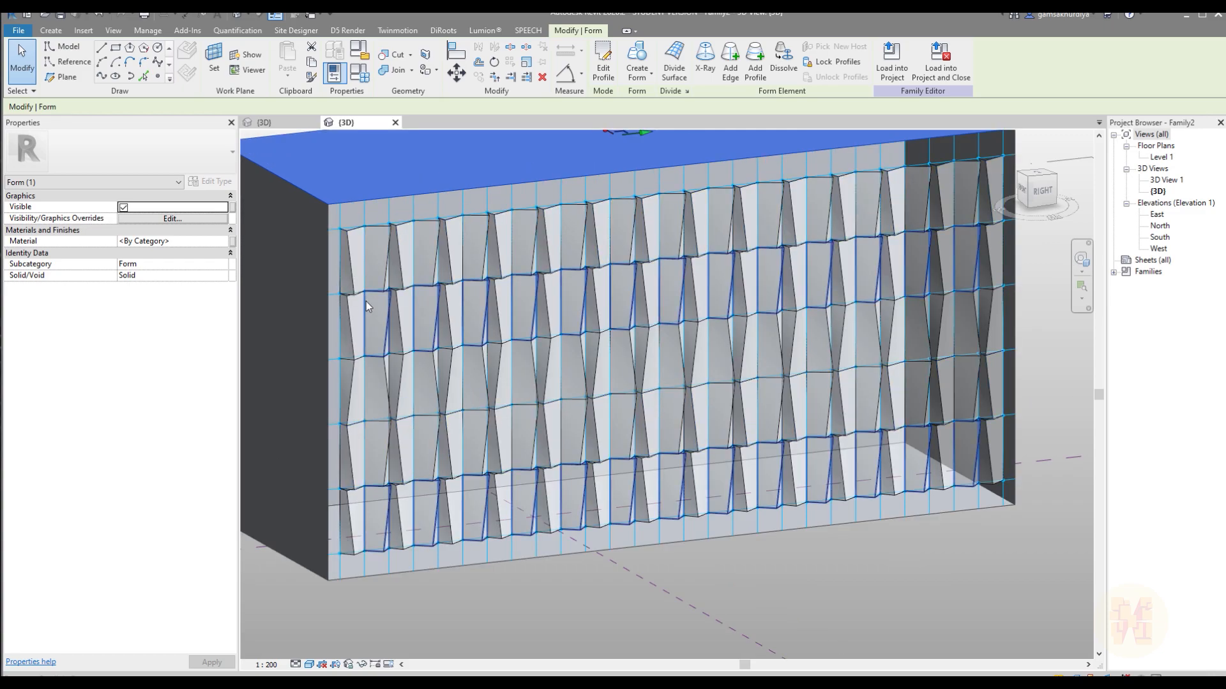
Step: Delete the façade panels except the block of four in the two columns nearest the box's end
click(354, 280)
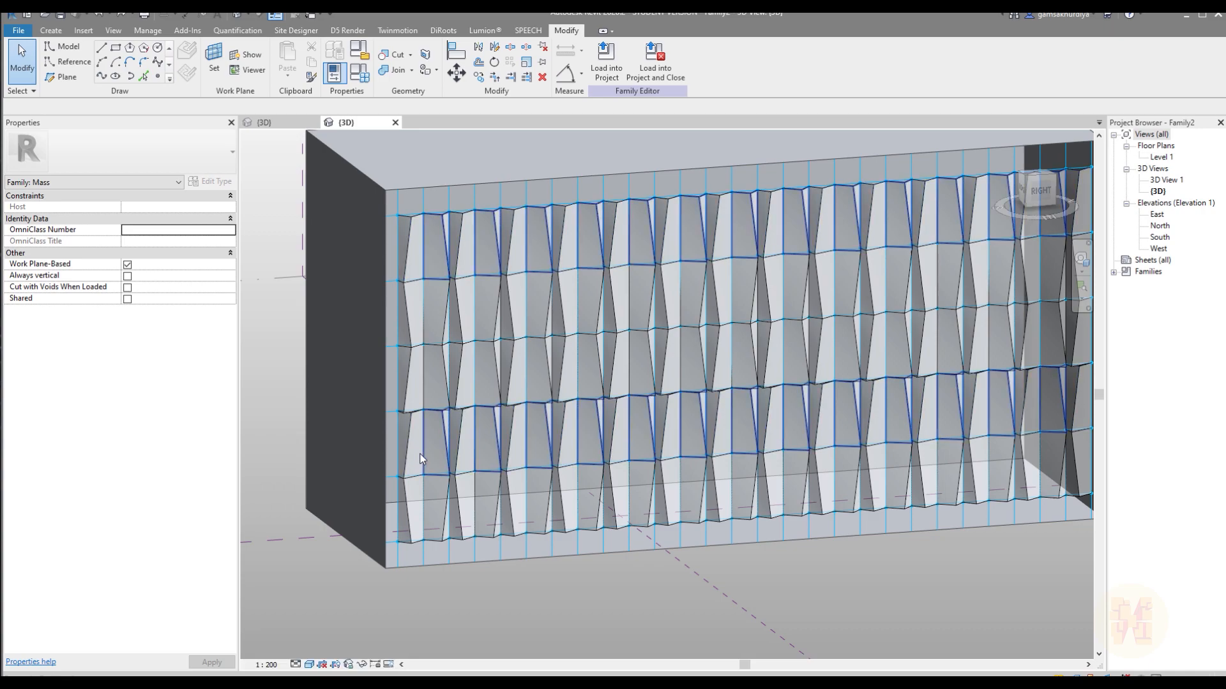
drag(473, 560, 1040, 190)
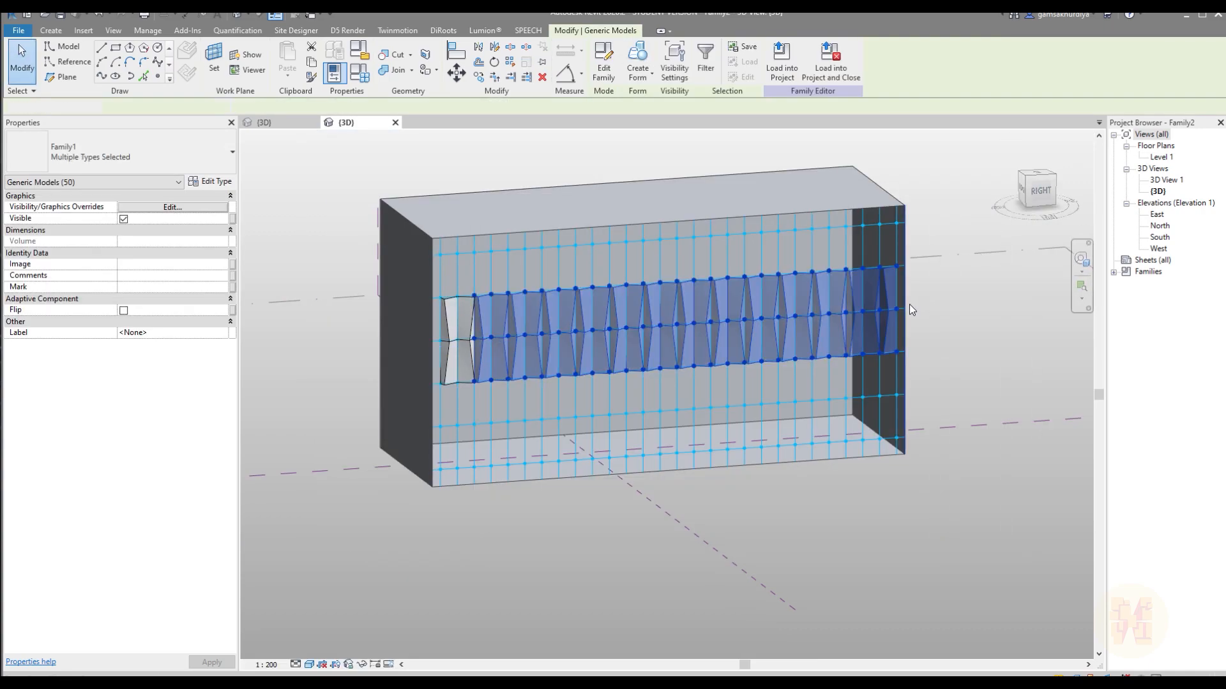
key(Delete)
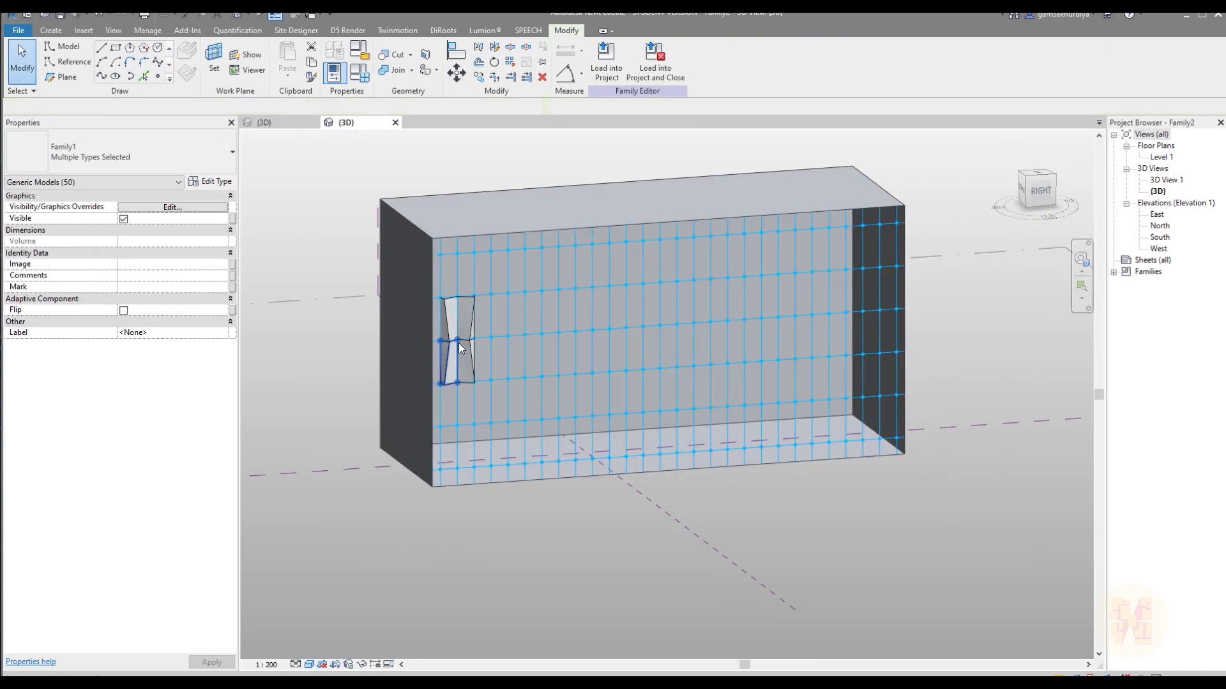
Step: Repeat the remaining two-by-two block of folded panels across the whole divided surface
scroll(461, 348, up, 5)
drag(295, 208, 555, 459)
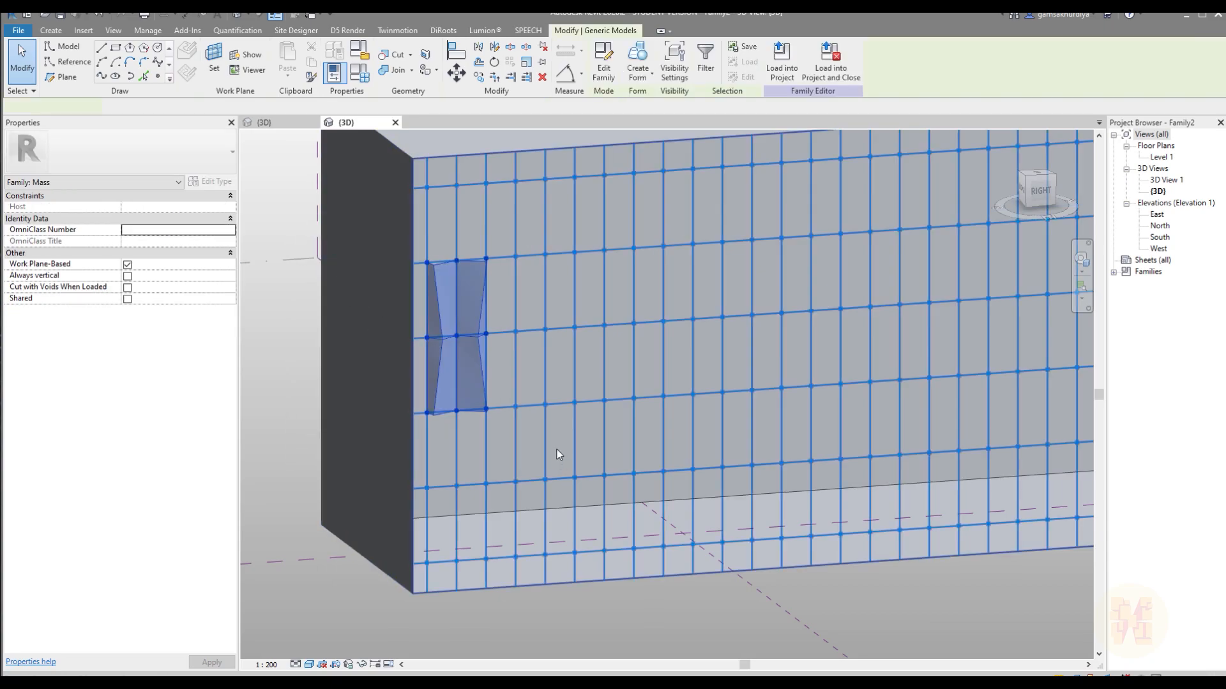
click(510, 63)
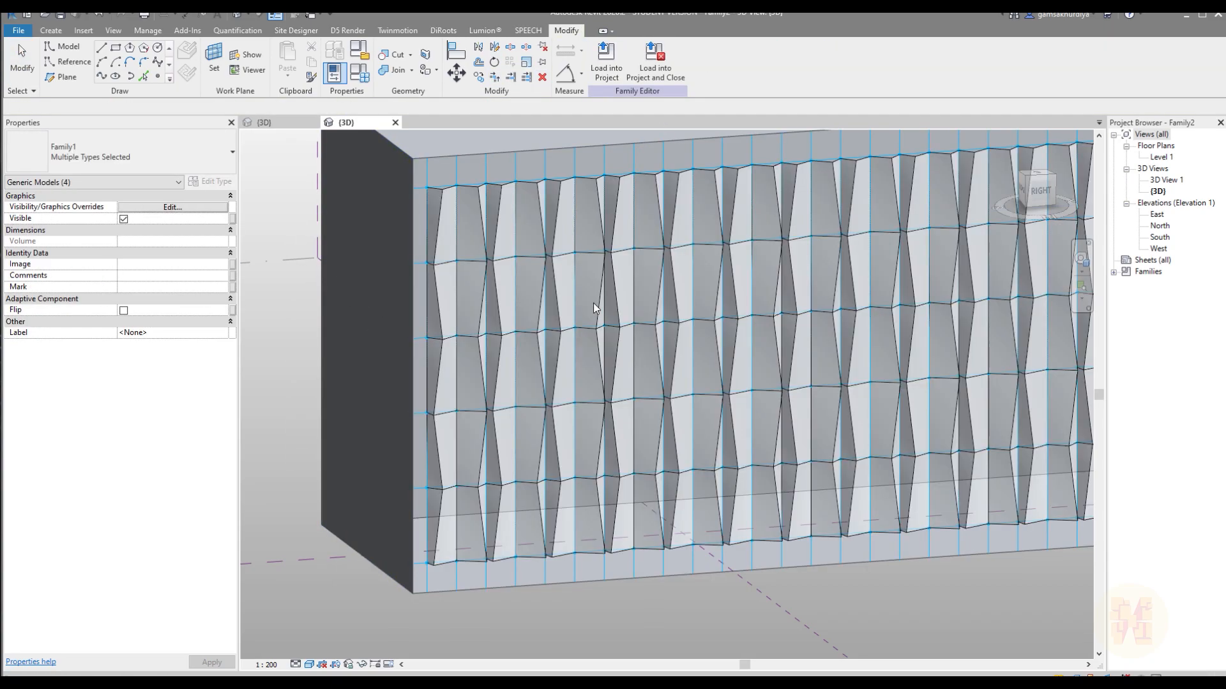
scroll(593, 302, down, 3)
middle_drag(739, 570, 698, 536)
scroll(439, 494, up, 2)
middle_drag(401, 525, 528, 554)
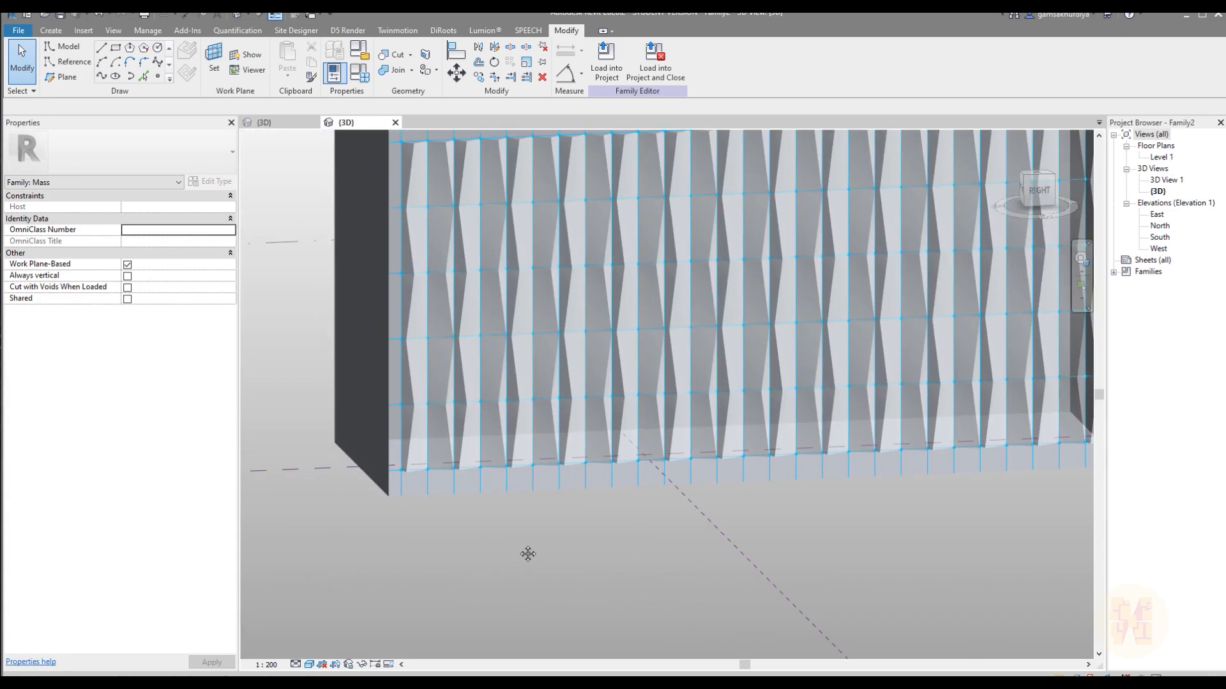
scroll(585, 517, down, 5)
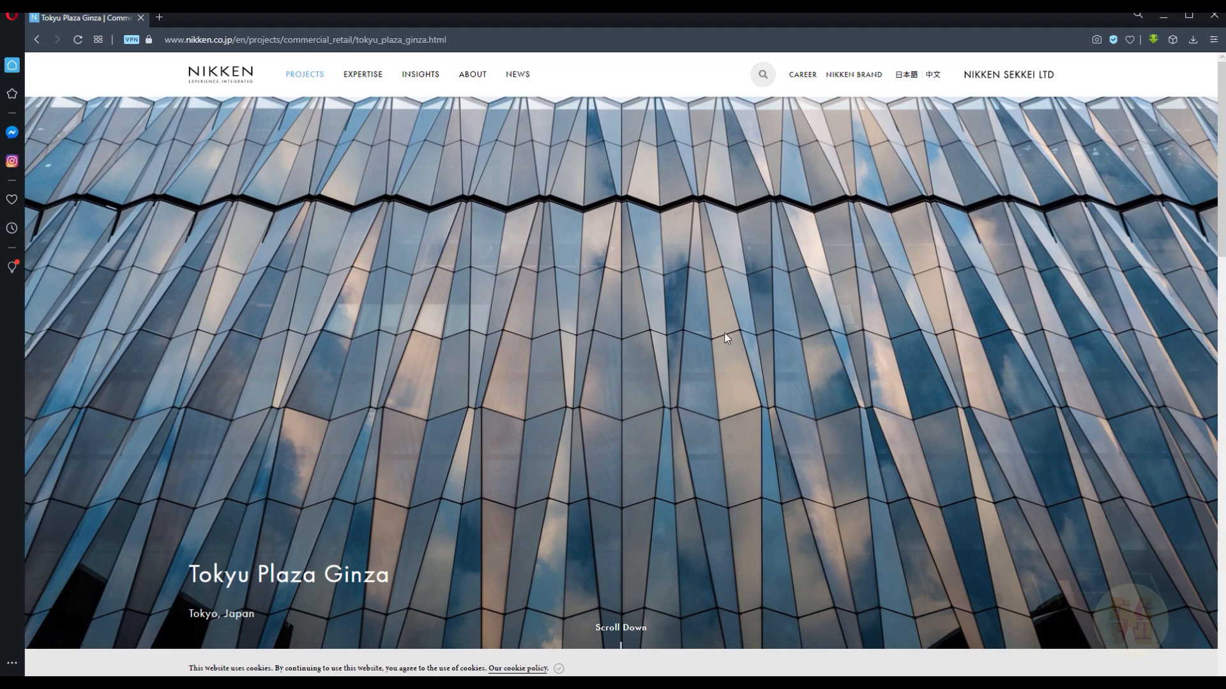
Step: Compare the modelled façade in Revit and its adaptive panel family with the Tokyu Plaza Ginza reference photo in the browser
click(1164, 15)
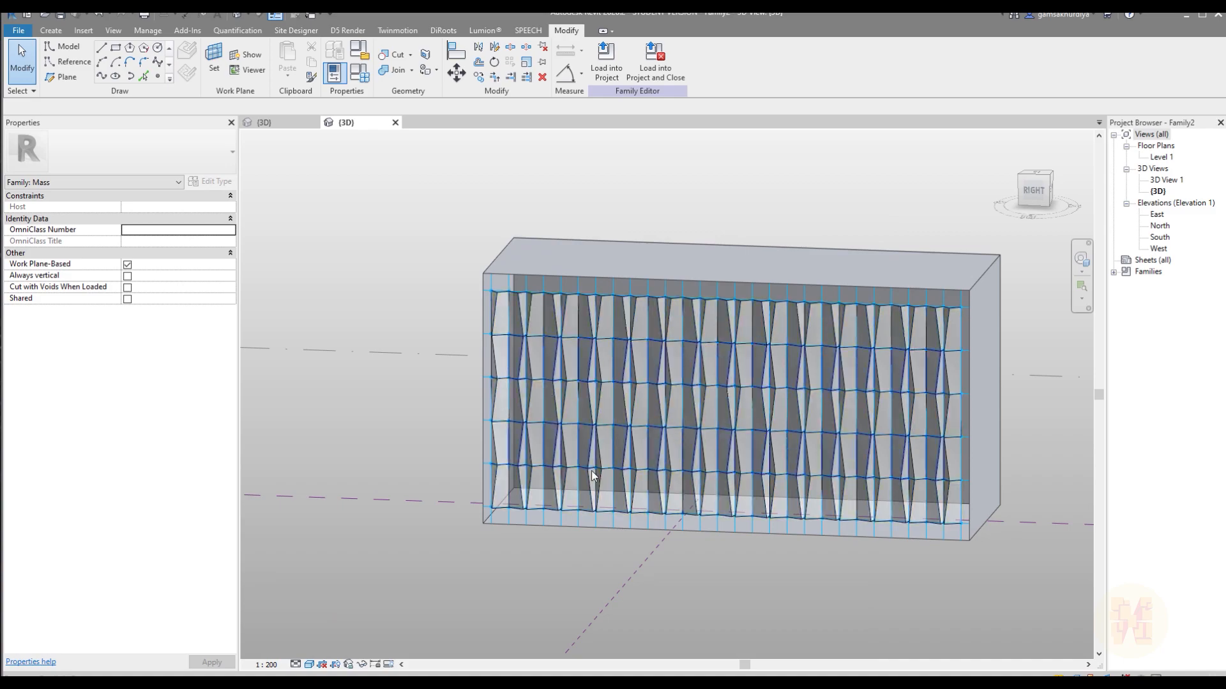
shift+middle_drag(575, 335, 881, 150)
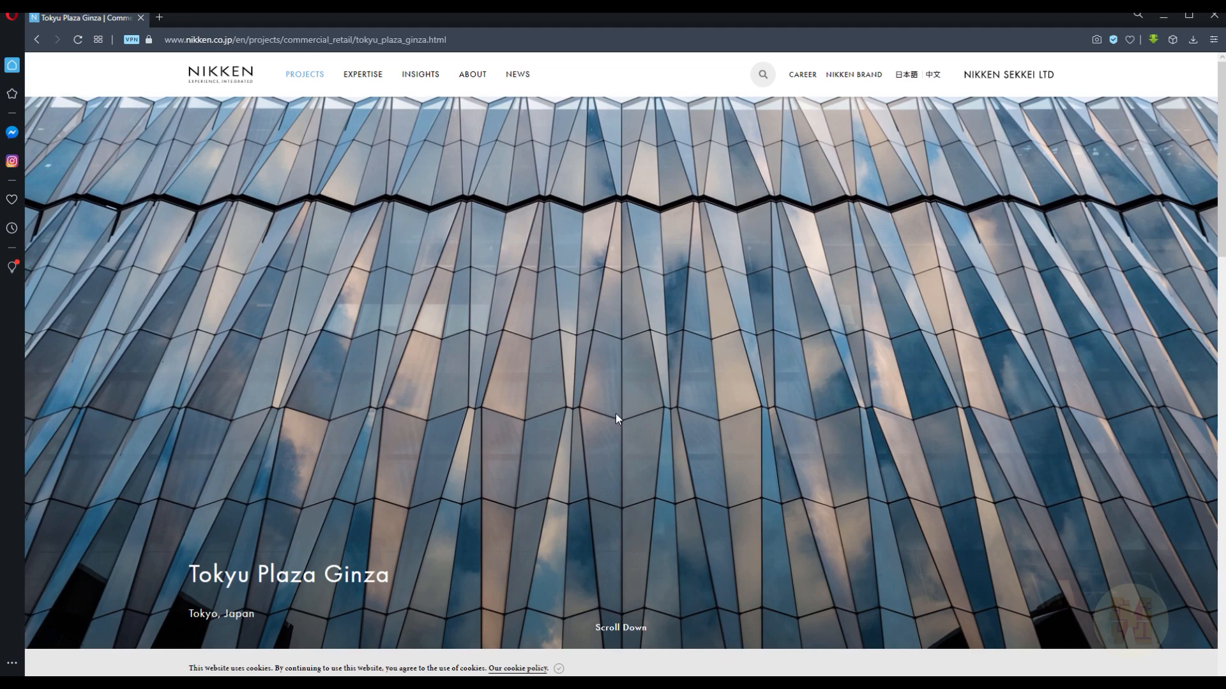
click(1163, 15)
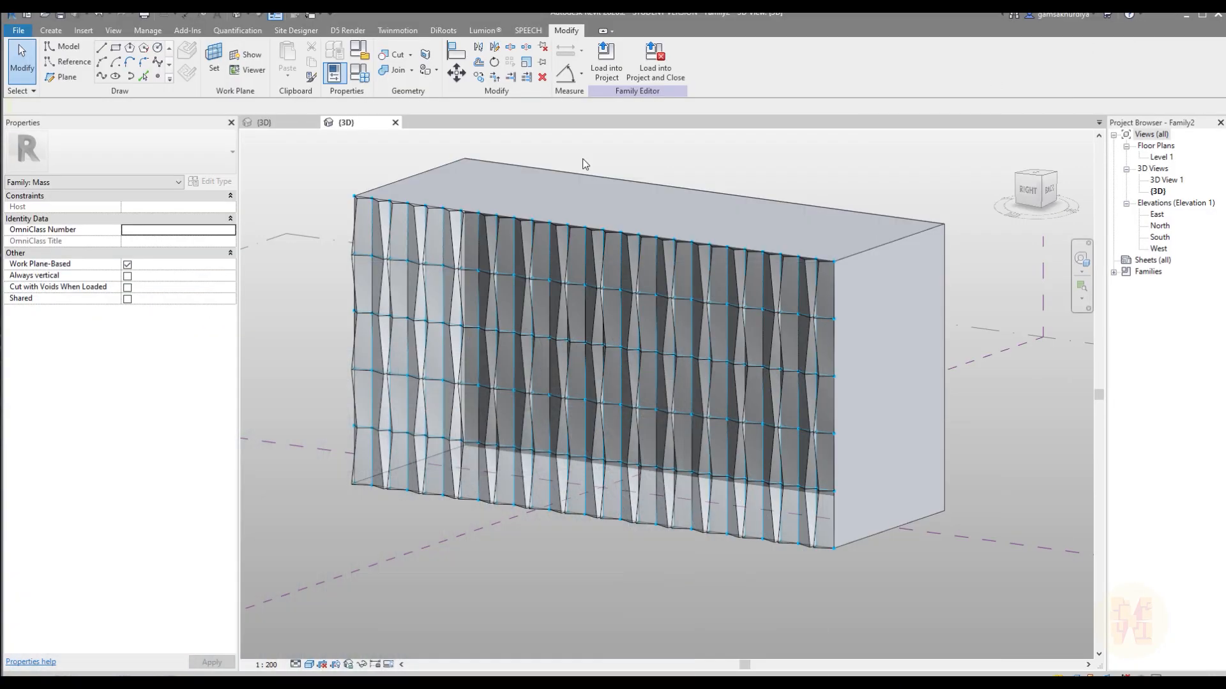
click(276, 122)
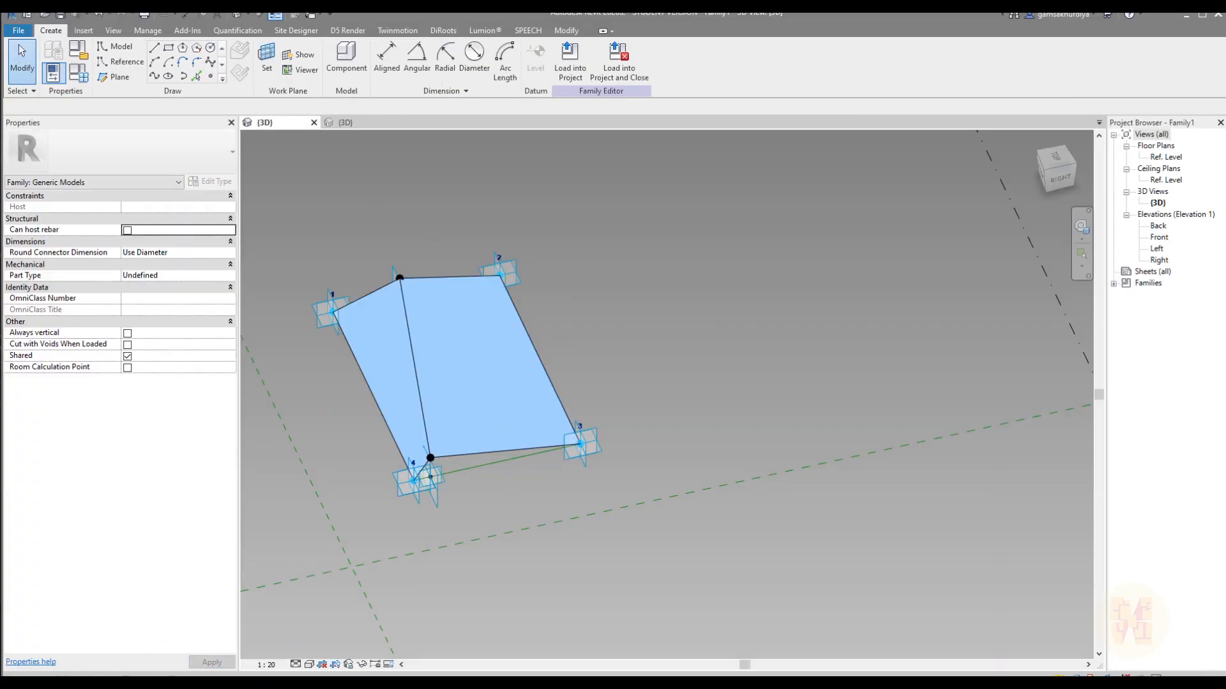
key(alt+Tab)
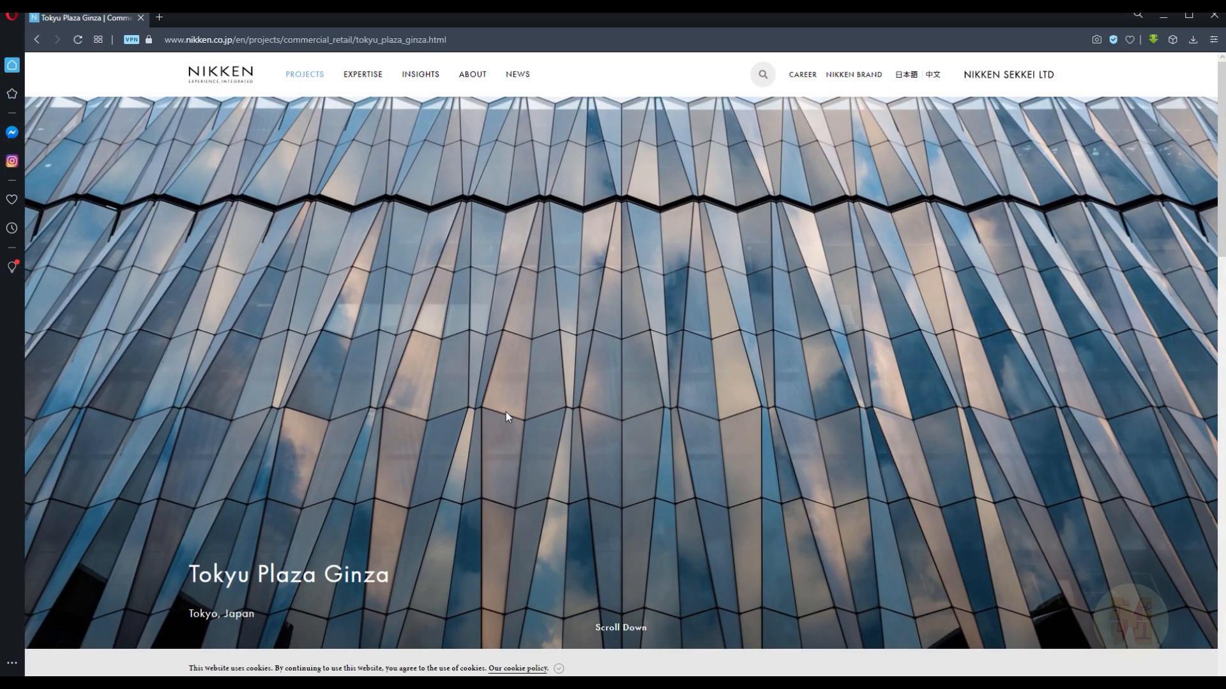
click(1163, 16)
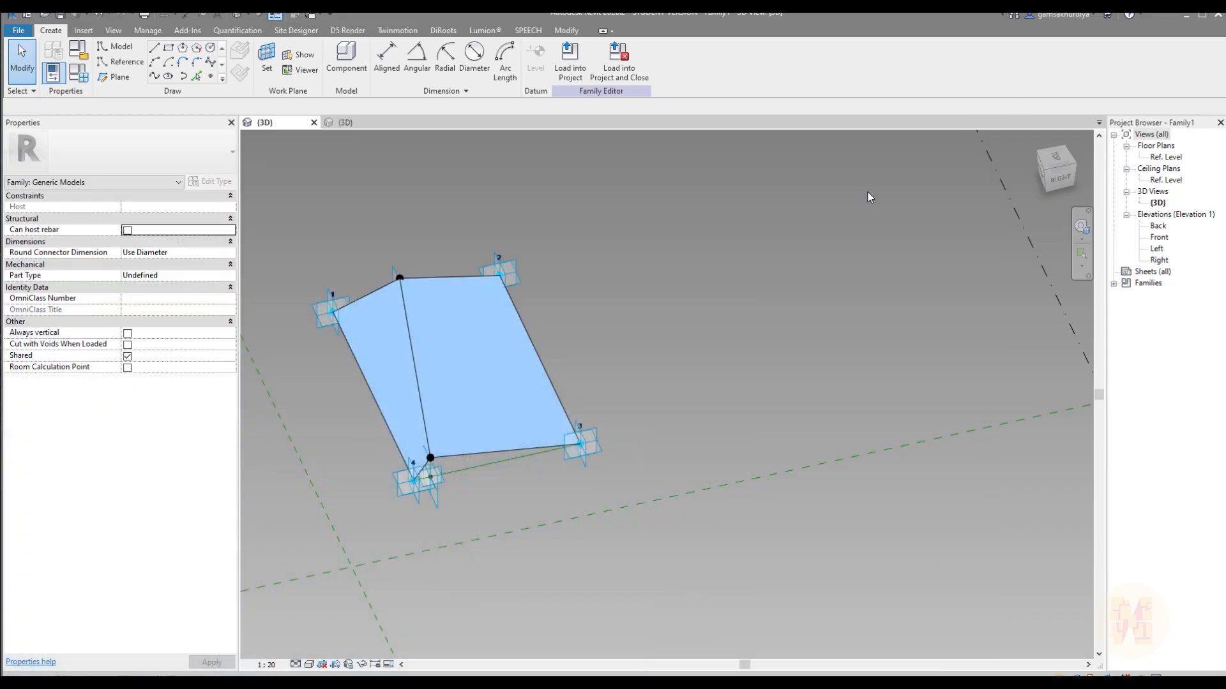